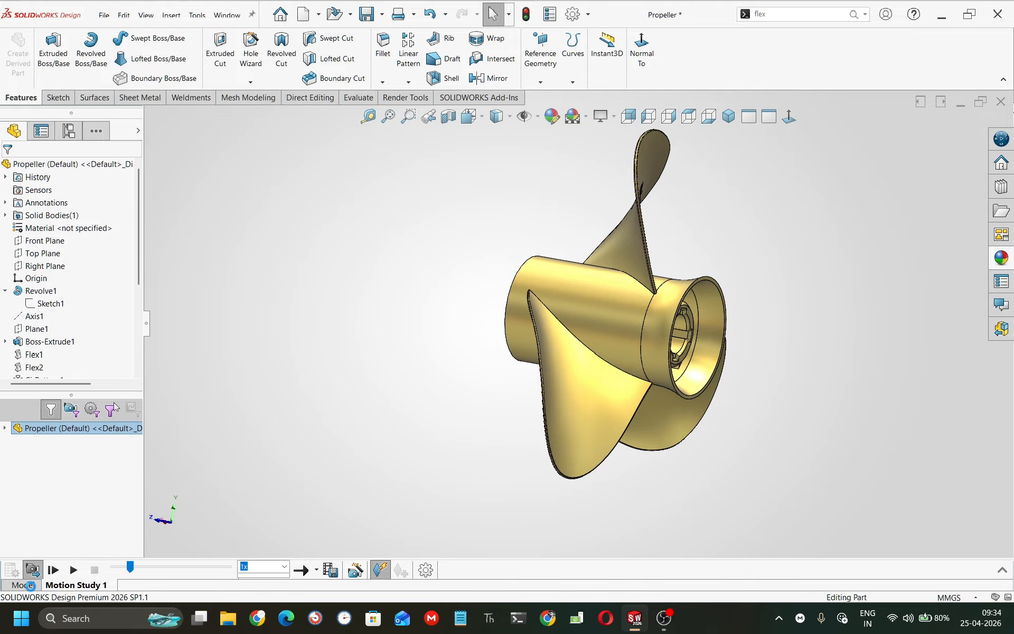
Examine the finished propeller model from several angles, including the isometric view
{"action": "left_click", "coordinate": [30, 585]}
{"action": "scroll", "coordinate": [627, 335], "scroll_direction": "down", "scroll_amount": 2}
{"action": "middle_click_drag", "start_coordinate": [593, 336], "coordinate": [520, 362]}
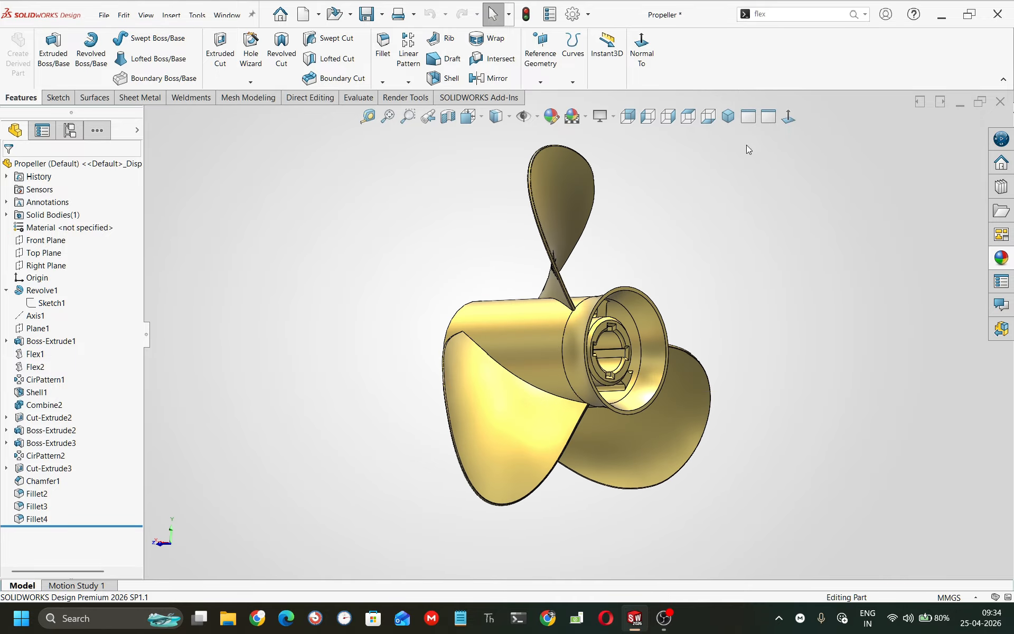
{"action": "left_click", "coordinate": [729, 118]}
{"action": "scroll", "coordinate": [572, 323], "scroll_direction": "down", "scroll_amount": 3}
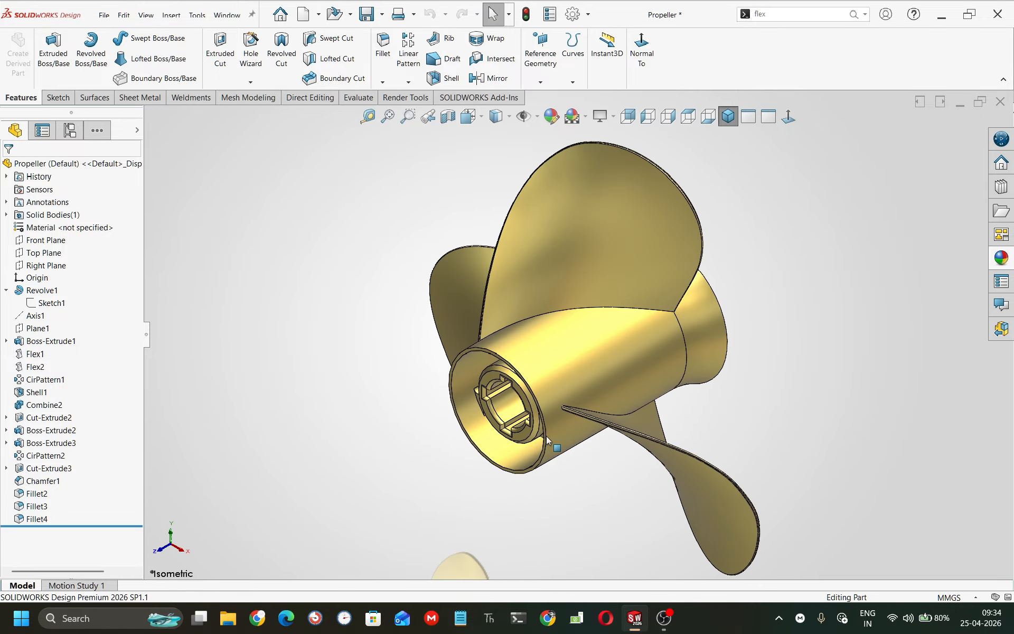
{"action": "middle_click_drag", "start_coordinate": [548, 440], "coordinate": [720, 542]}
{"action": "scroll", "coordinate": [550, 414], "scroll_direction": "up", "scroll_amount": 2}
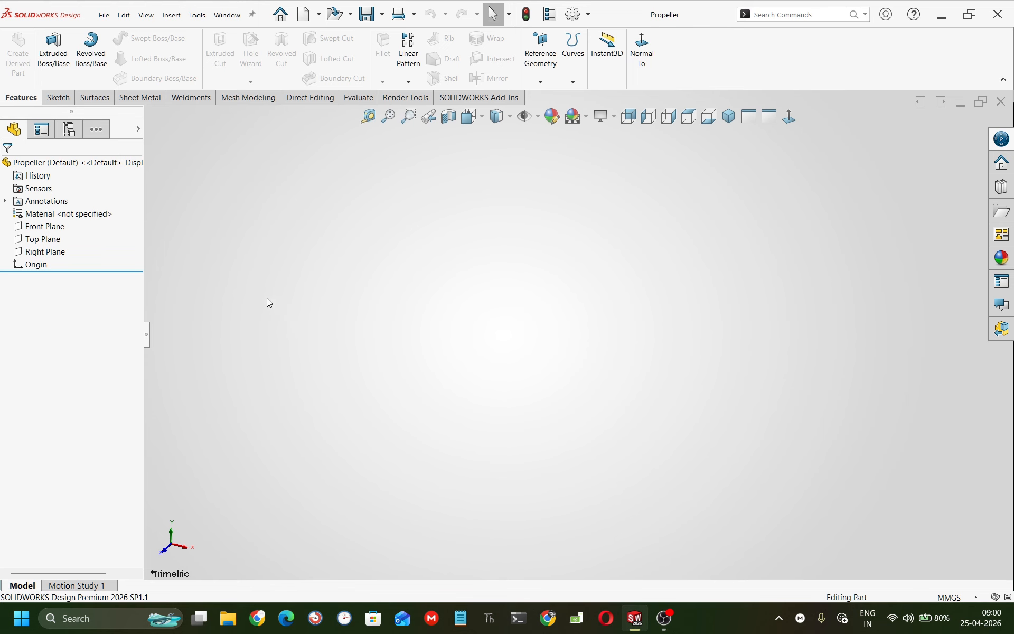
Start a sketch on the Right Plane with an about 45 mm vertical line and an about 173 mm horizontal base line through the origin
{"action": "left_click", "coordinate": [46, 252]}
{"action": "left_click", "coordinate": [68, 239]}
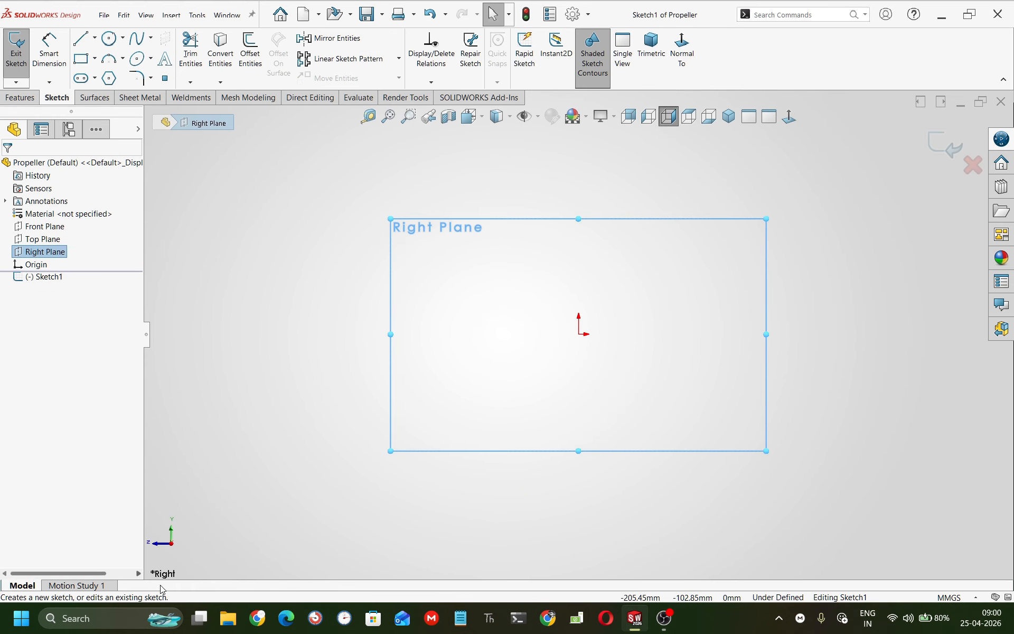
{"action": "left_click", "coordinate": [82, 39]}
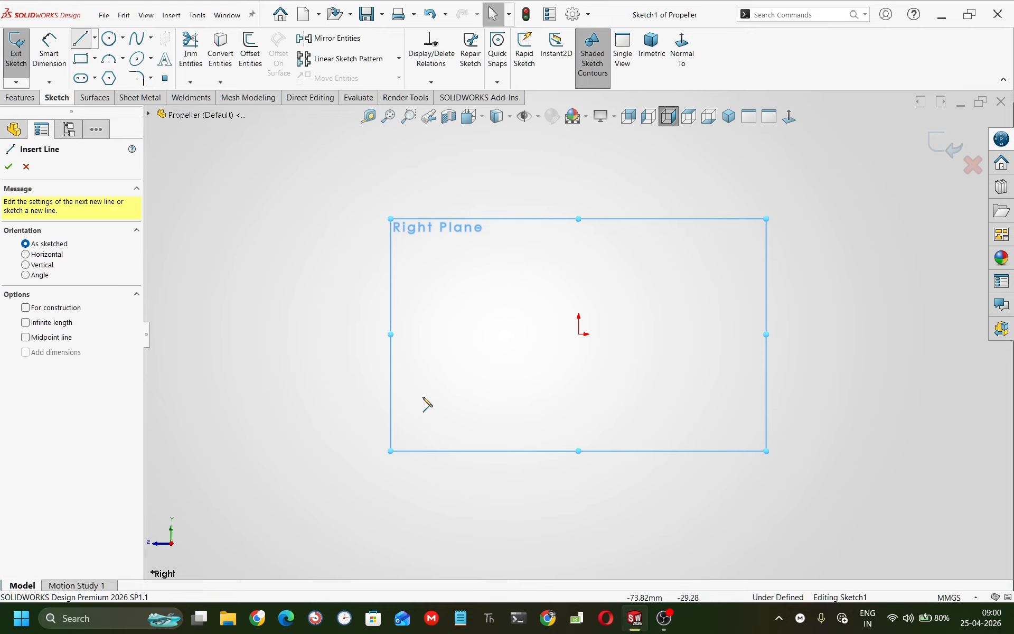
{"action": "left_click", "coordinate": [729, 240]}
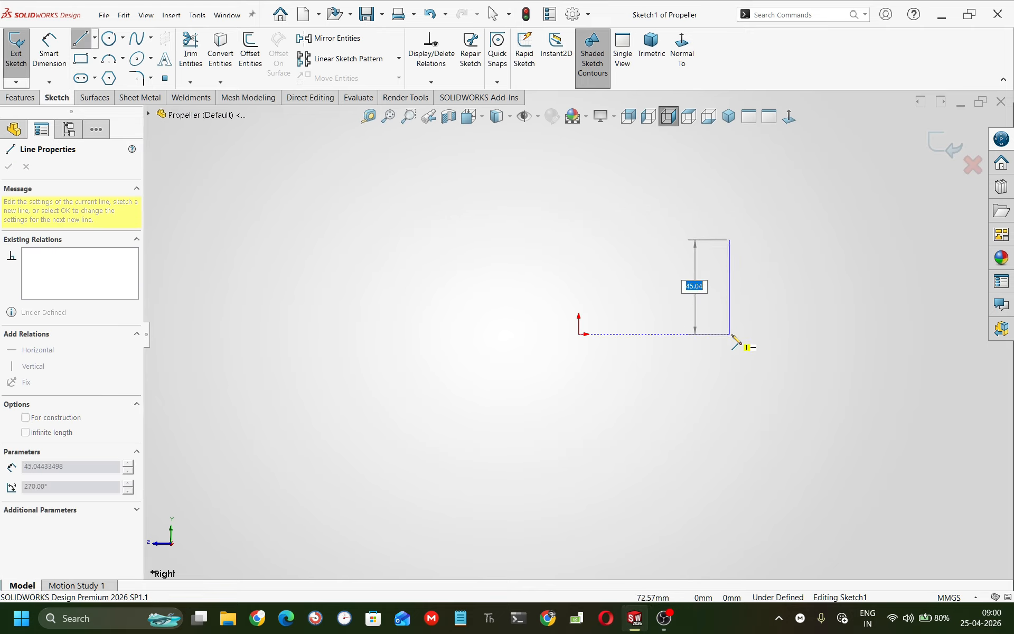
{"action": "left_click", "coordinate": [730, 335]}
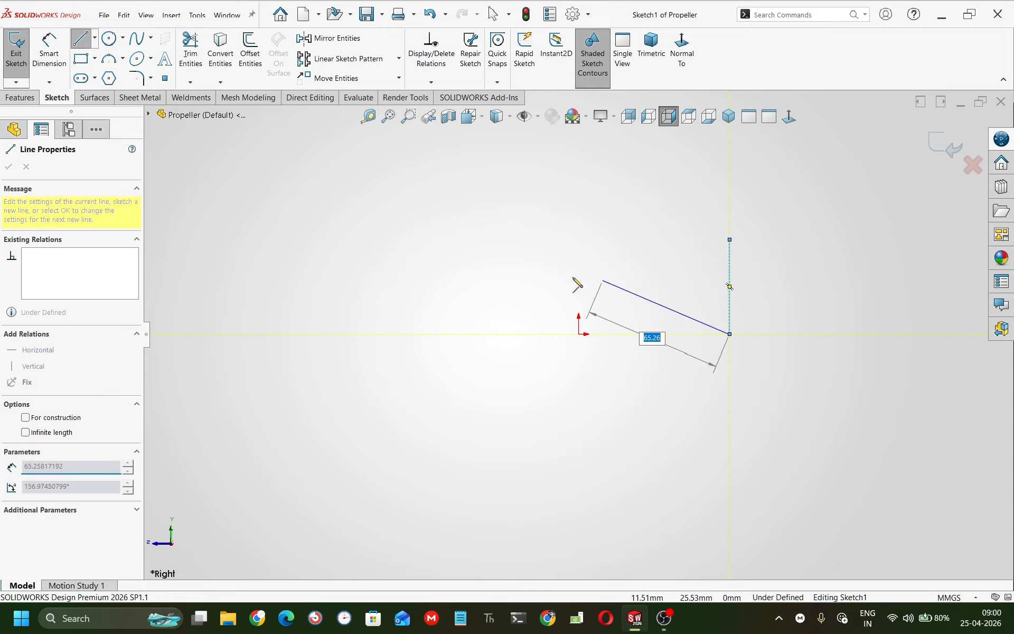
{"action": "left_click", "coordinate": [365, 335]}
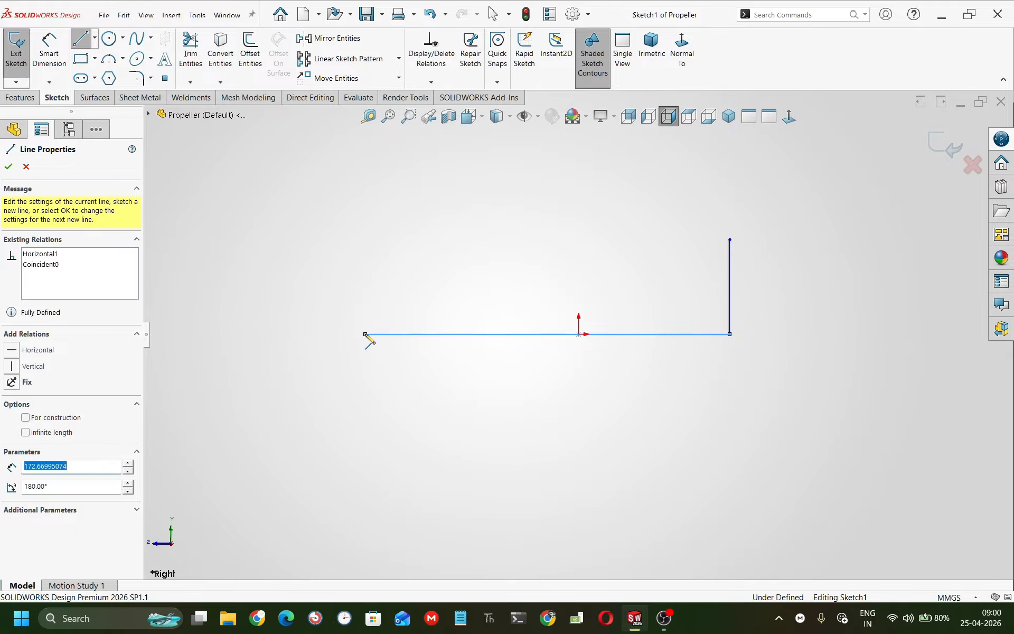
Continue the profile with a left vertical edge, a small outward step, and a horizontal upper line about 110 mm long
{"action": "left_click", "coordinate": [369, 266]}
{"action": "left_click", "coordinate": [427, 266]}
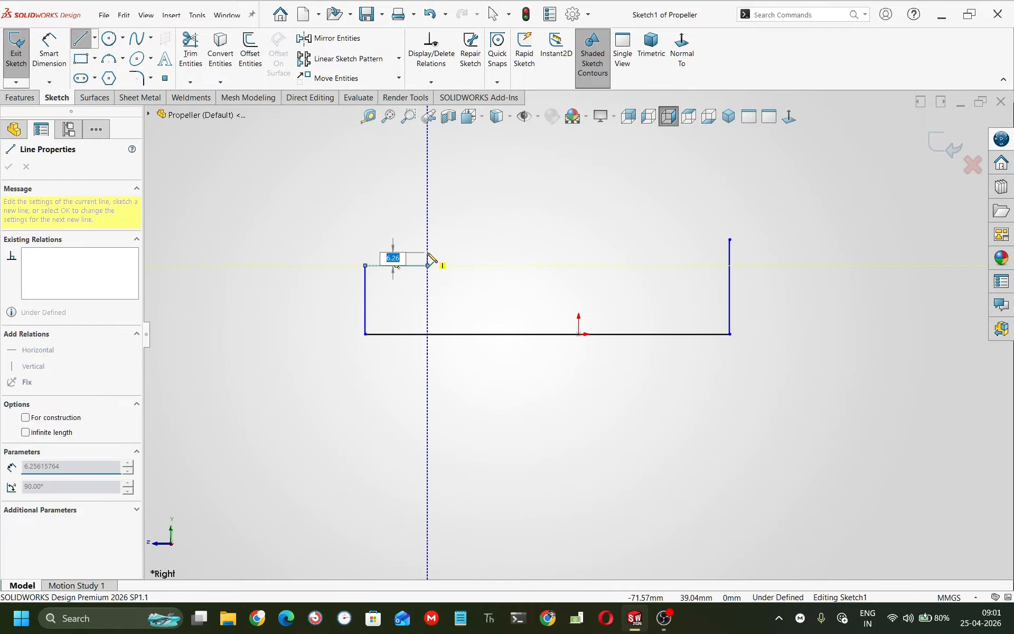
{"action": "left_click", "coordinate": [427, 250]}
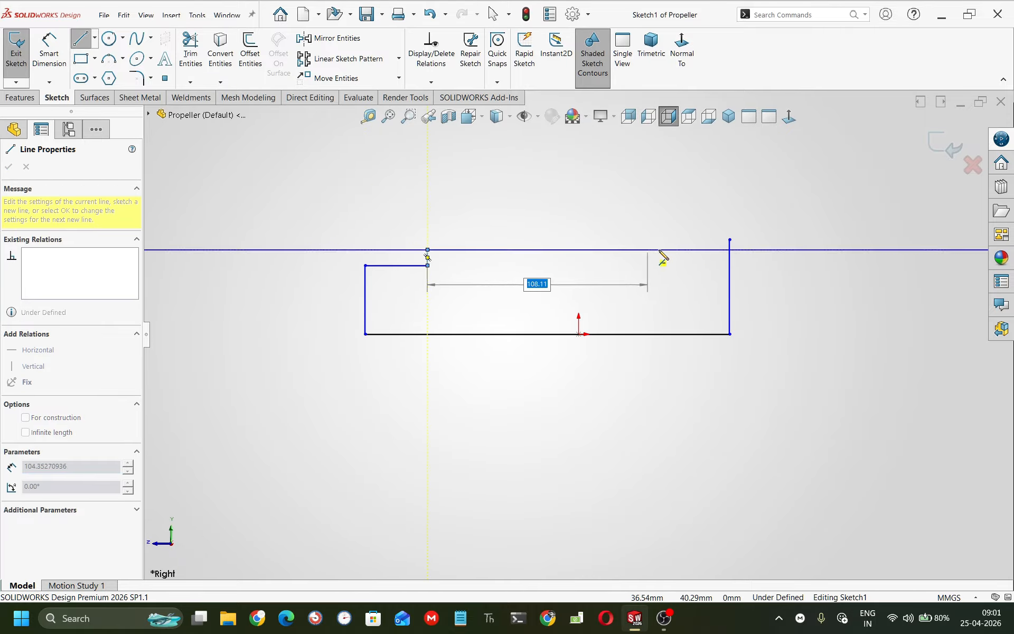
{"action": "left_click", "coordinate": [659, 250]}
{"action": "key", "text": "Escape"}
Dimension the profile's base line to 150 mm and its left vertical edge to 38 mm
{"action": "right_click_drag", "start_coordinate": [622, 354], "coordinate": [625, 239]}
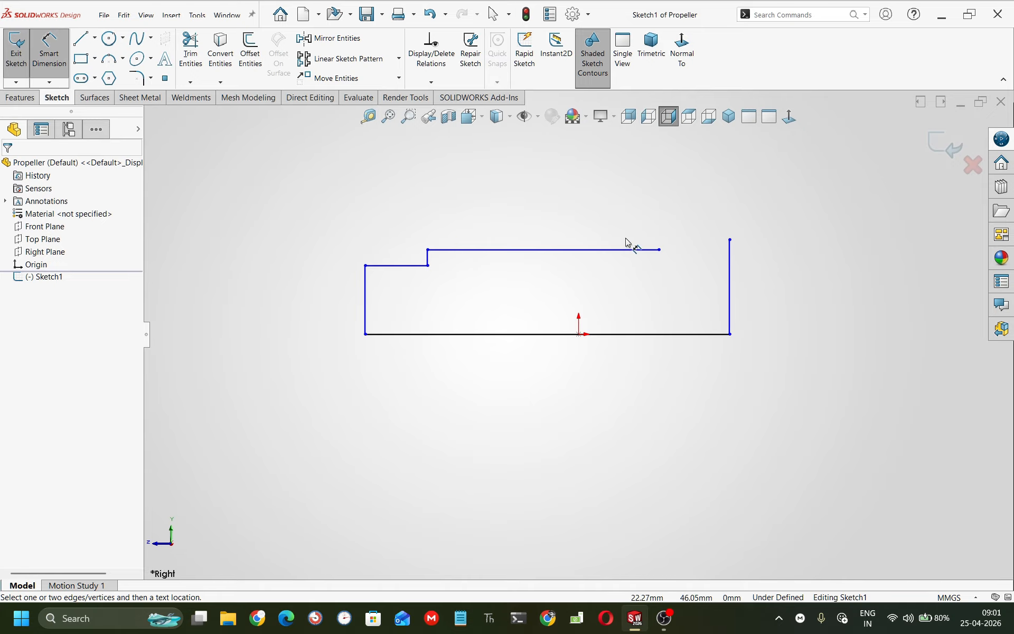
{"action": "left_click", "coordinate": [608, 335]}
{"action": "left_click", "coordinate": [579, 381]}
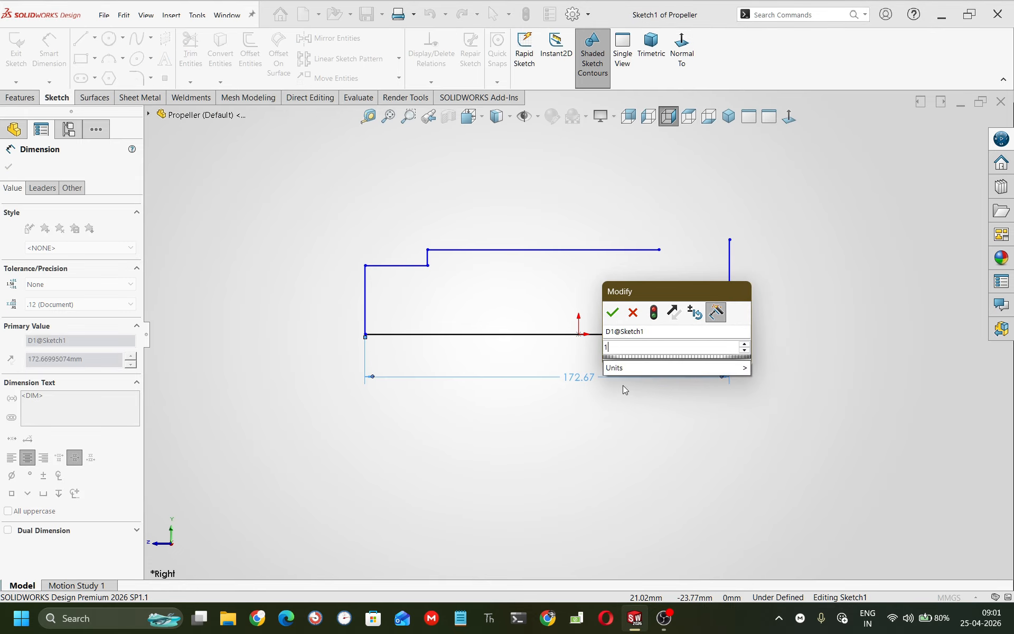
{"action": "type", "text": "150"}
{"action": "key", "text": "Return"}
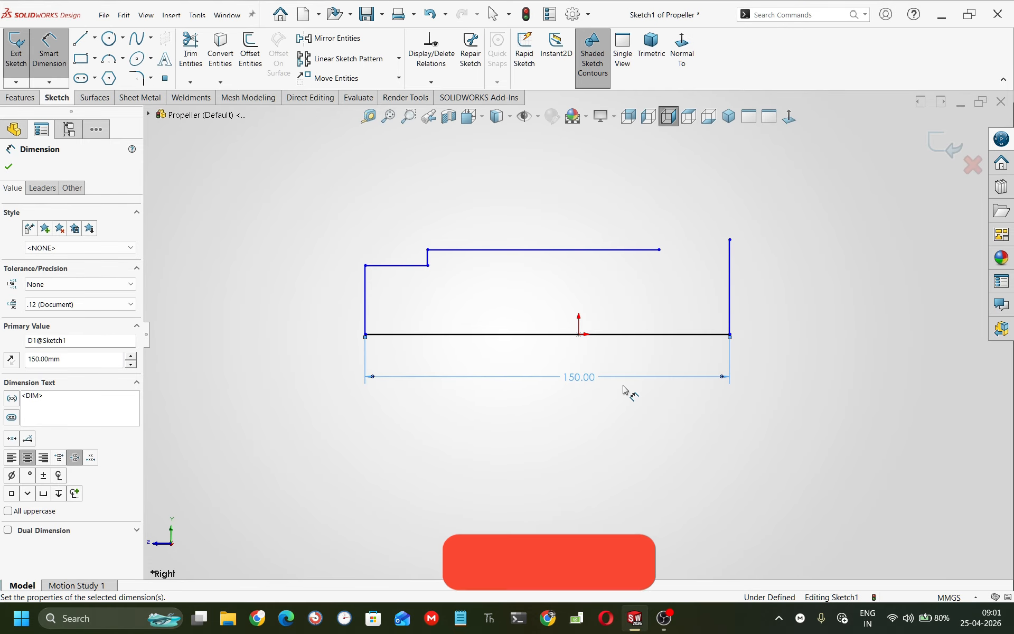
{"action": "left_click", "coordinate": [365, 296]}
{"action": "left_click", "coordinate": [334, 294]}
{"action": "type", "text": "38"}
{"action": "key", "text": "Return"}
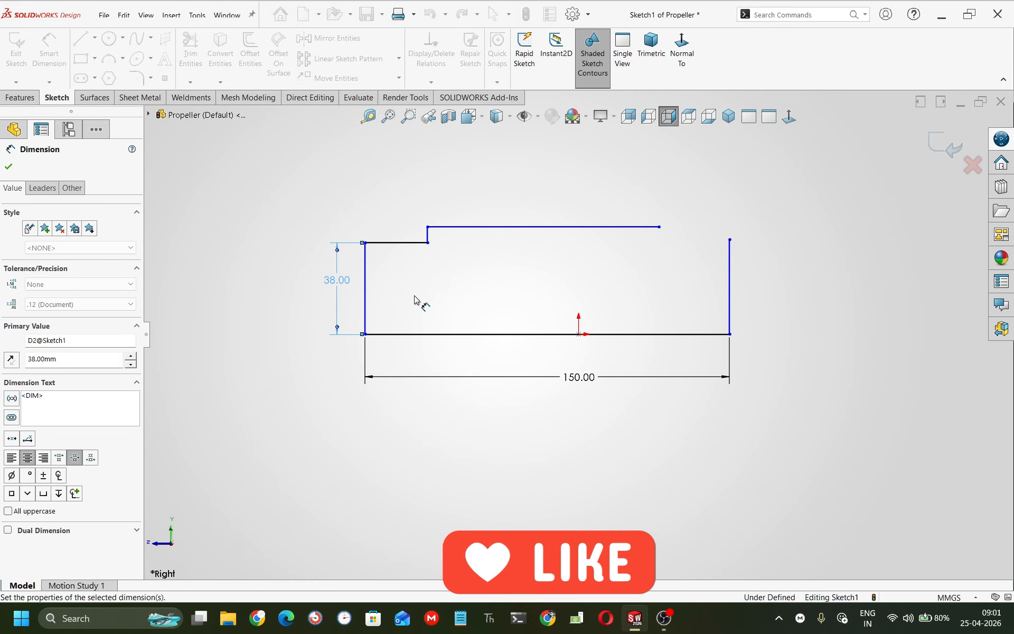
Dimension the small step to 2 mm high and 8 mm long, and move the height dimension clear of the profile
{"action": "left_click", "coordinate": [426, 237]}
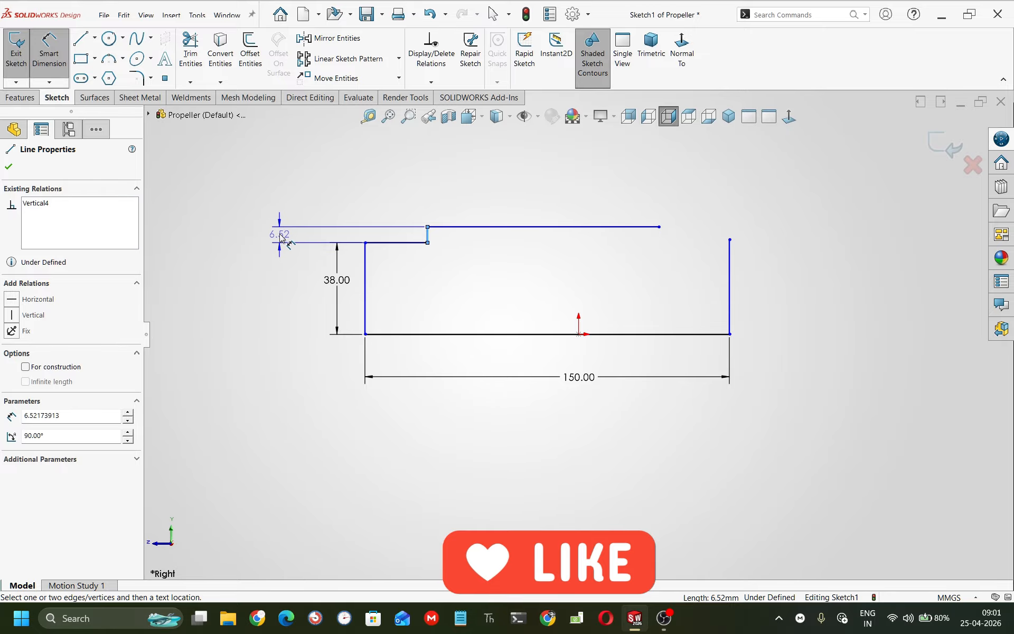
{"action": "left_click", "coordinate": [280, 237]}
{"action": "type", "text": "2"}
{"action": "key", "text": "Return"}
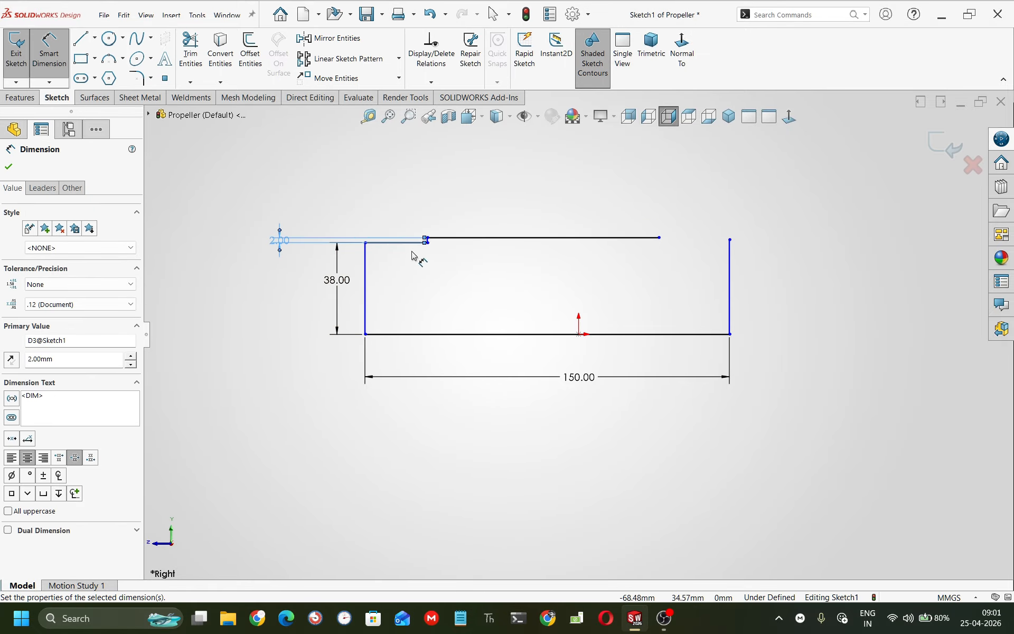
{"action": "left_click", "coordinate": [390, 241]}
{"action": "left_click", "coordinate": [387, 212]}
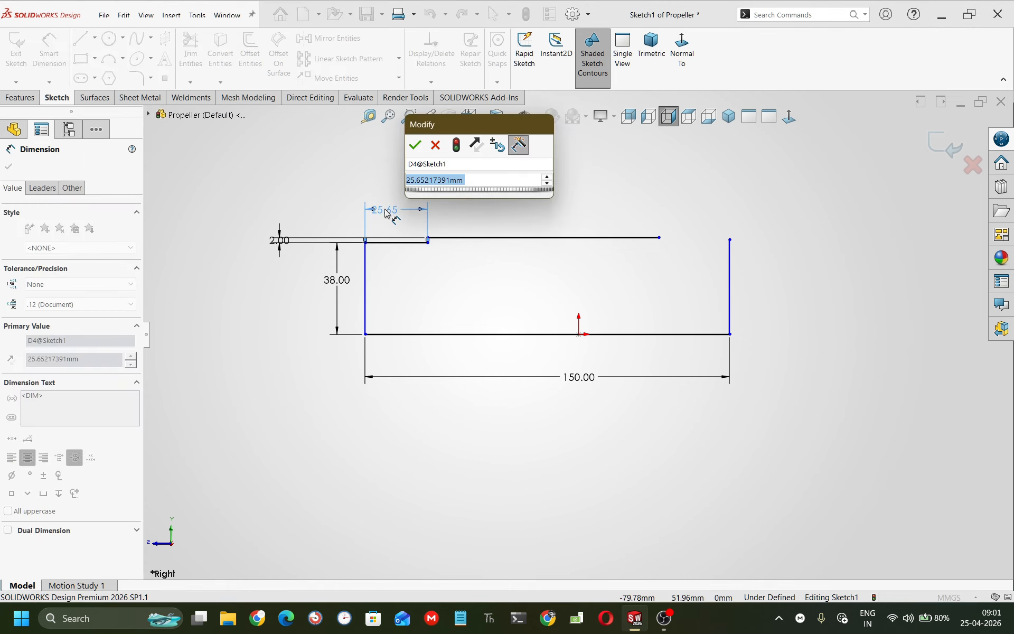
{"action": "type", "text": "8"}
{"action": "key", "text": "Return"}
{"action": "left_click_drag", "start_coordinate": [232, 236], "coordinate": [242, 207]}
Dimension the long upper horizontal line to 115 mm
{"action": "left_click", "coordinate": [533, 238]}
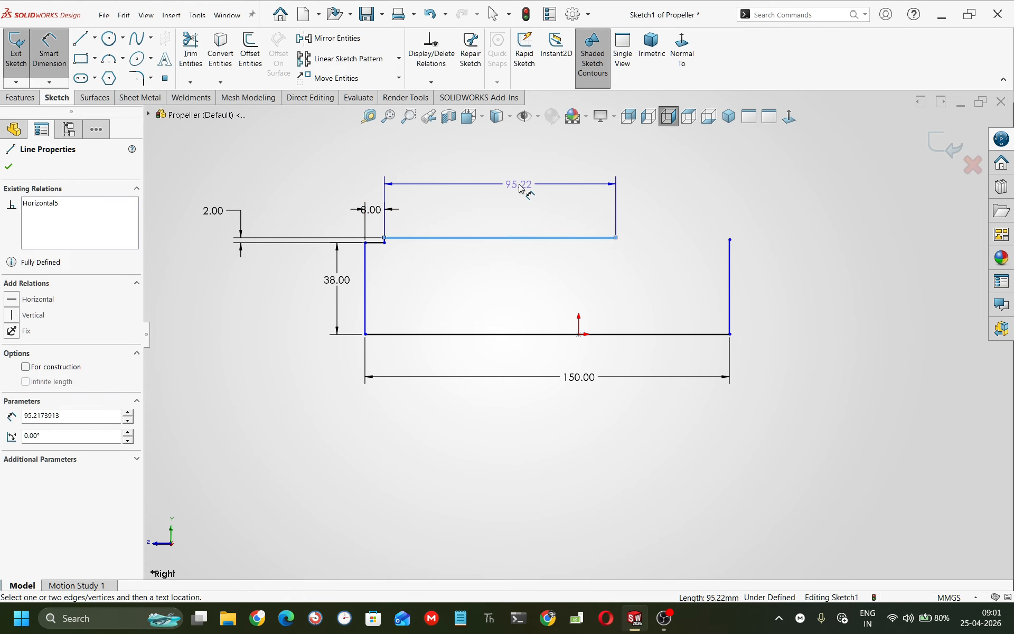
{"action": "left_click", "coordinate": [607, 169]}
{"action": "type", "text": "115"}
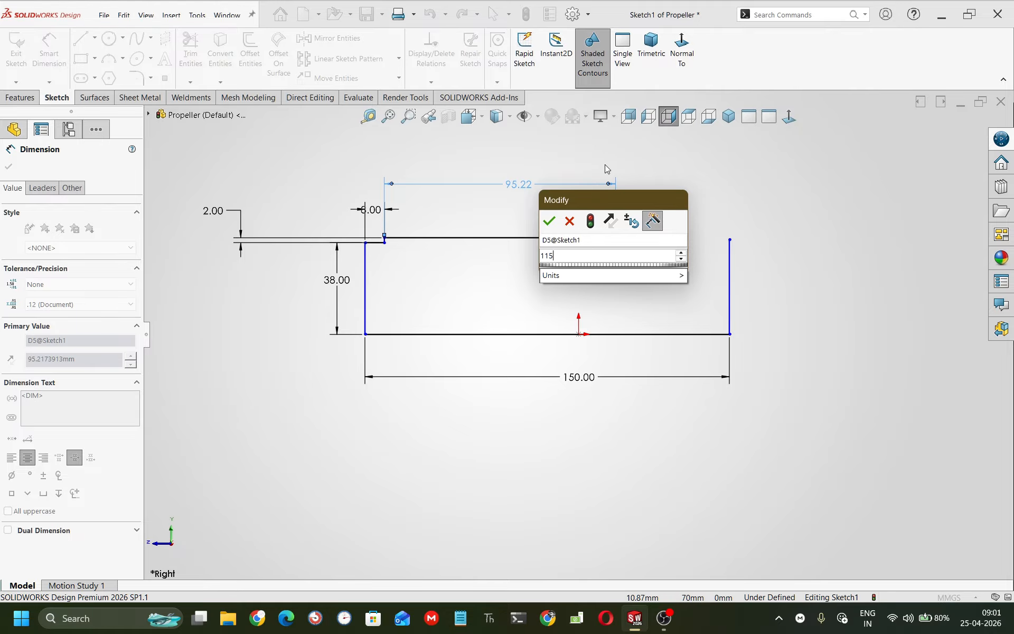
{"action": "key", "text": "Return"}
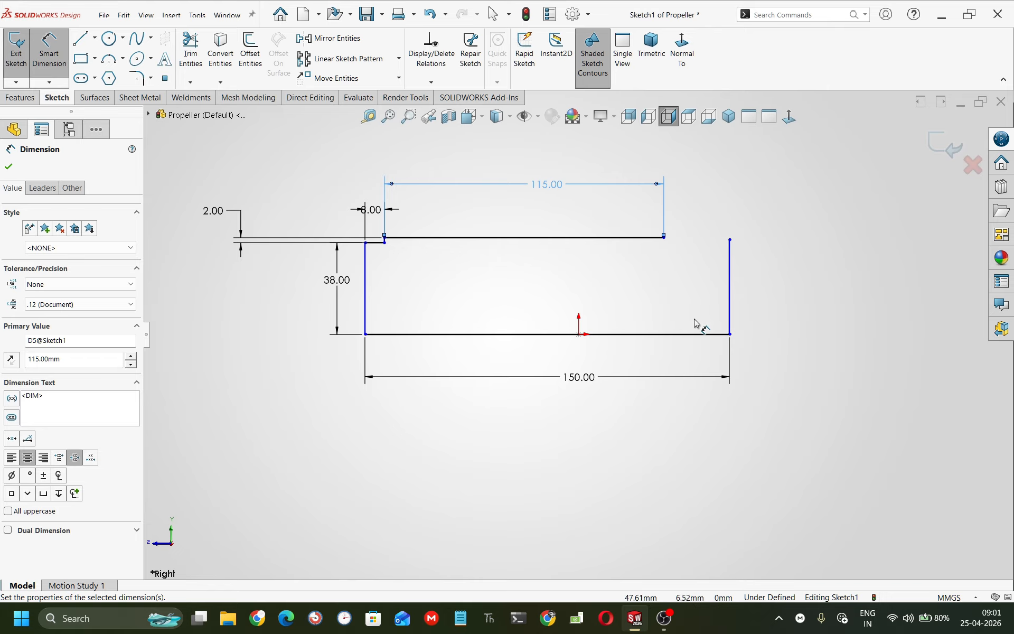
{"action": "left_click", "coordinate": [730, 286]}
{"action": "left_click", "coordinate": [783, 285]}
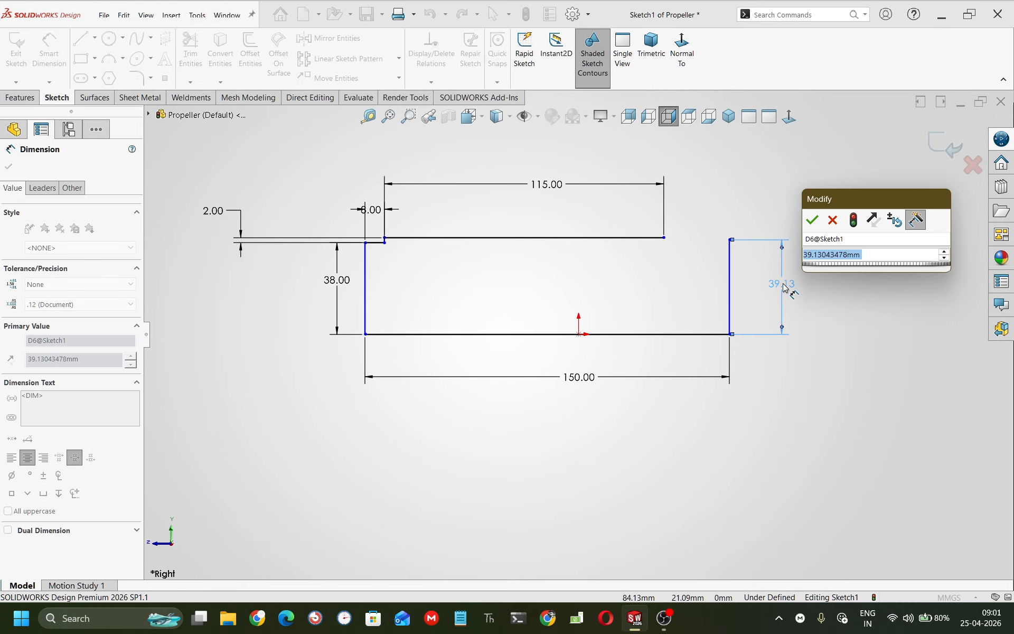
{"action": "key", "text": "Return"}
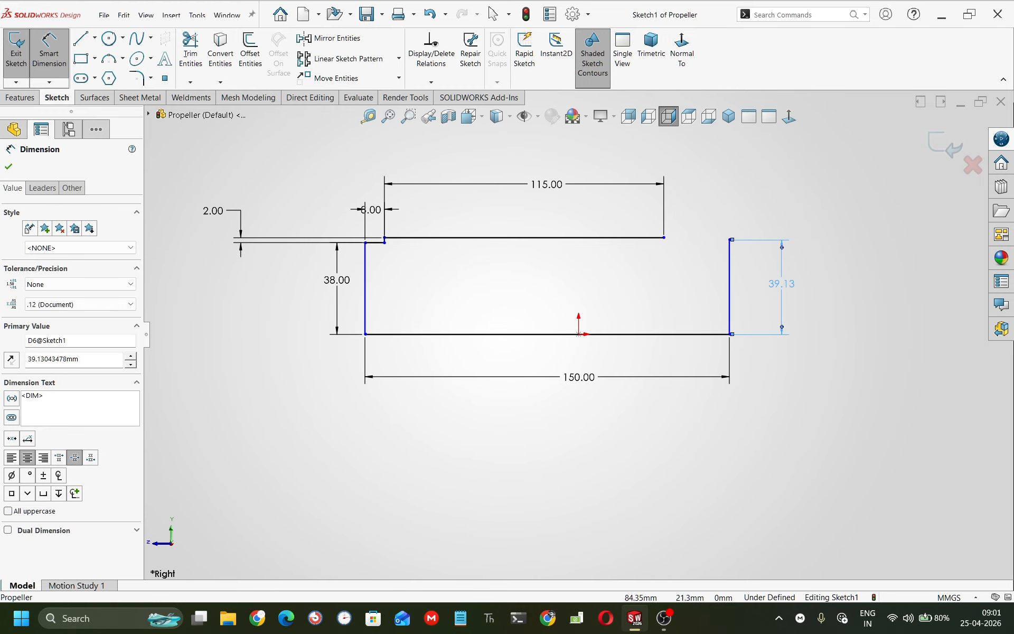
{"action": "key", "text": "Delete"}
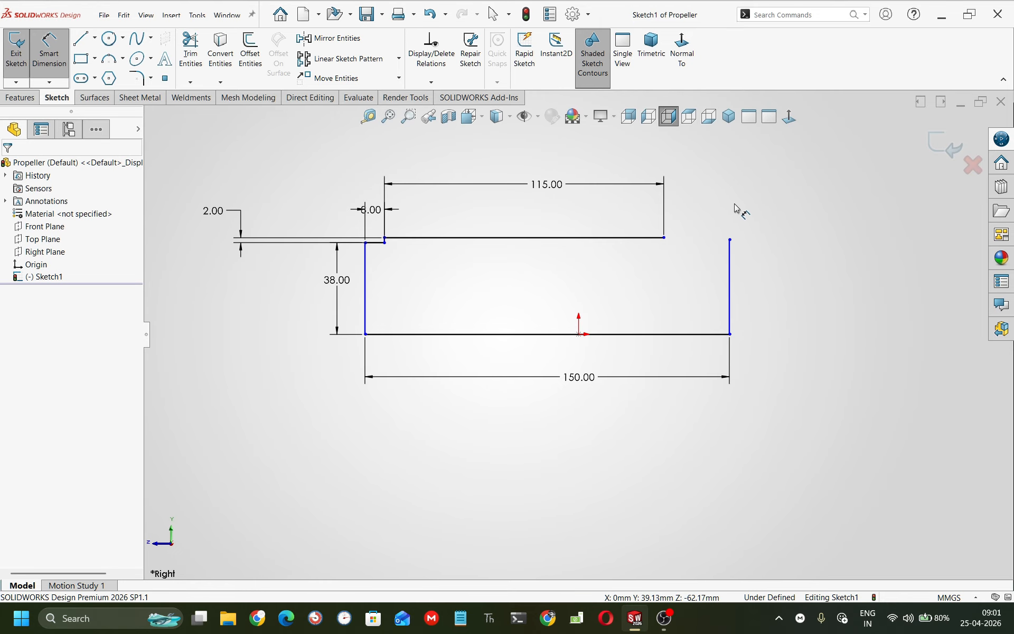
{"action": "key", "text": "Escape"}
Stretch the right vertical edge upward and close the profile with a concave three-point arc to the upper line's end
{"action": "left_click_drag", "start_coordinate": [730, 240], "coordinate": [730, 181]}
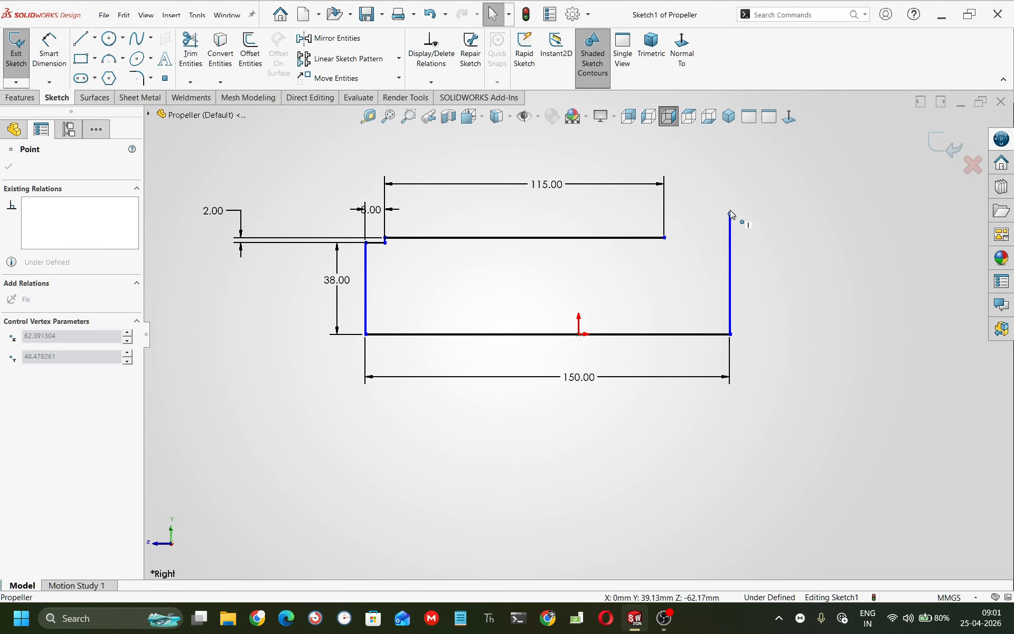
{"action": "left_click", "coordinate": [704, 270]}
{"action": "left_click", "coordinate": [108, 60]}
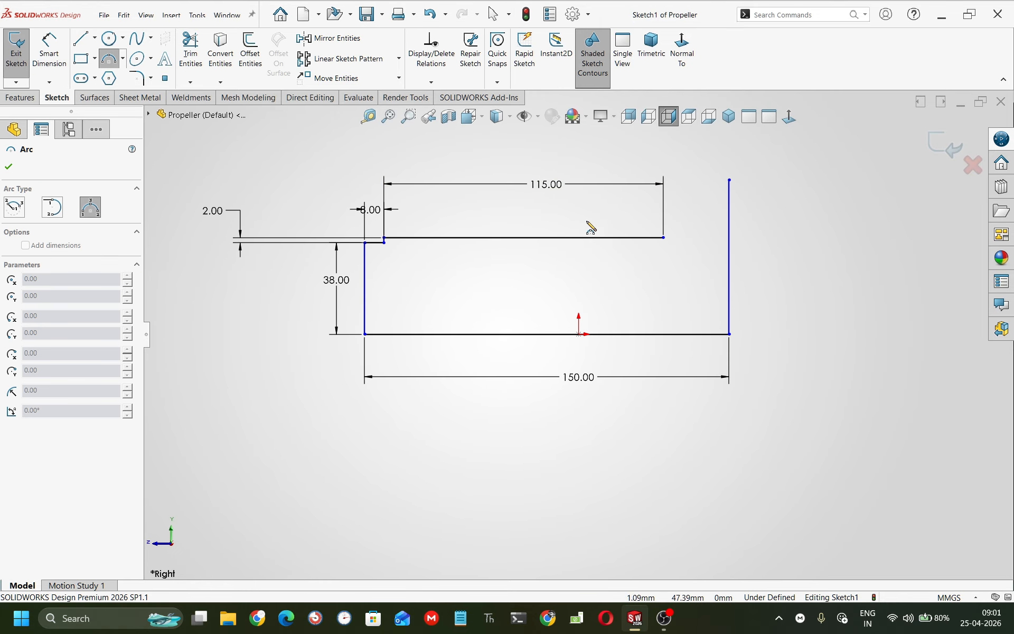
{"action": "left_click", "coordinate": [663, 237]}
{"action": "left_click", "coordinate": [729, 181]}
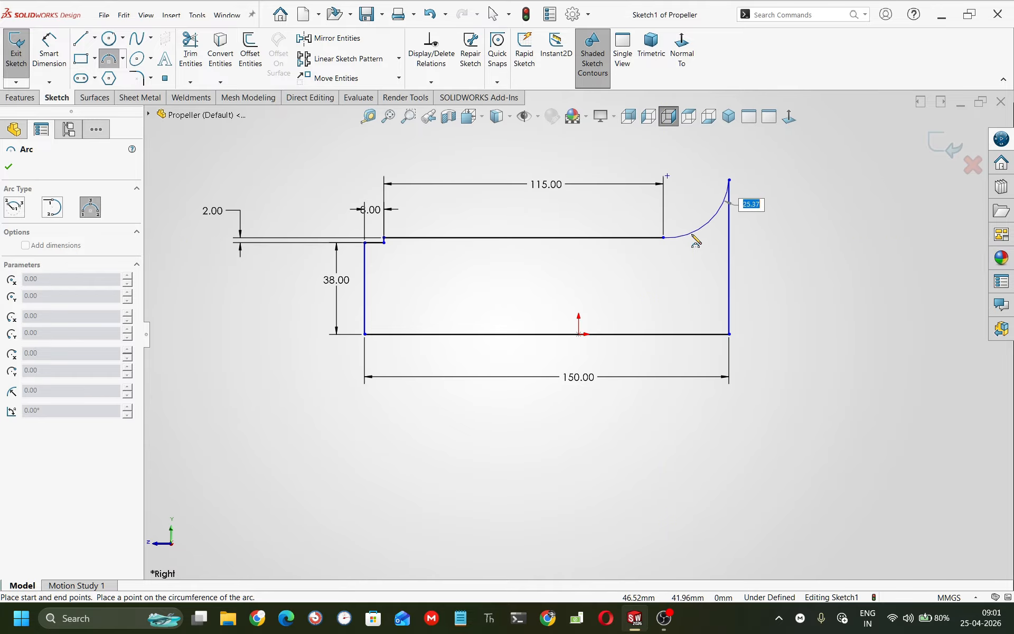
{"action": "left_click", "coordinate": [690, 228]}
{"action": "key", "text": "Escape"}
Set the closing arc's radius to 60 mm
{"action": "right_click_drag", "start_coordinate": [774, 397], "coordinate": [768, 343]}
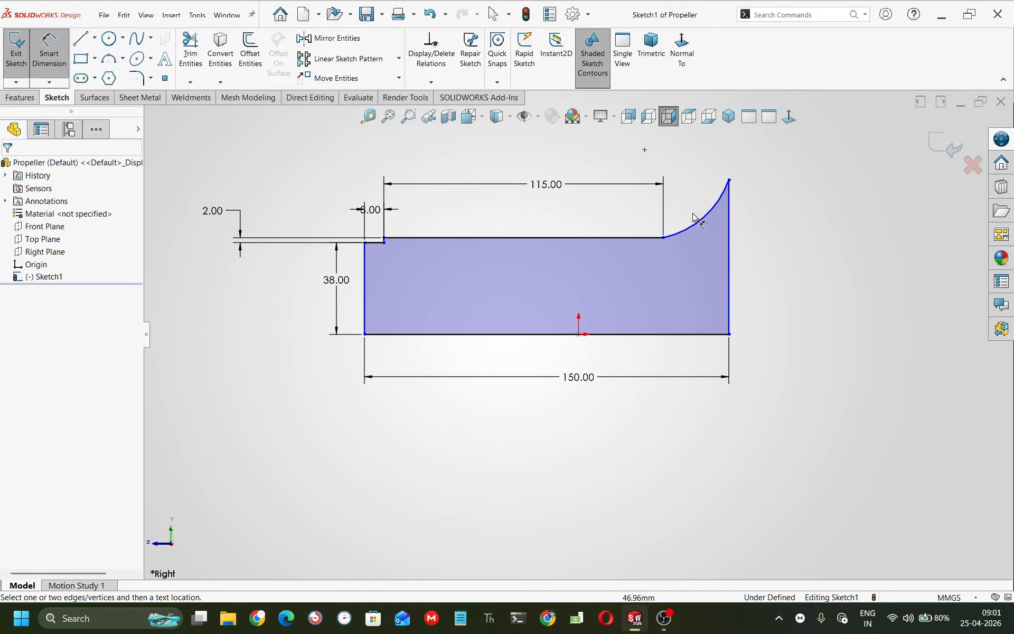
{"action": "left_click", "coordinate": [694, 217]}
{"action": "left_click", "coordinate": [692, 200]}
{"action": "type", "text": "60"}
{"action": "key", "text": "Return"}
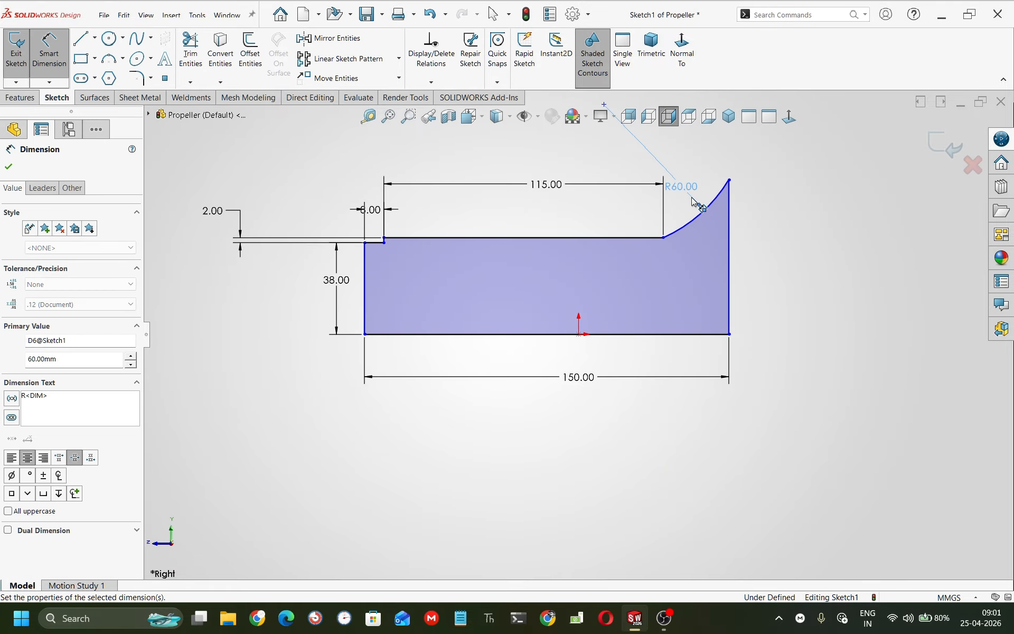
{"action": "key", "text": "Escape"}
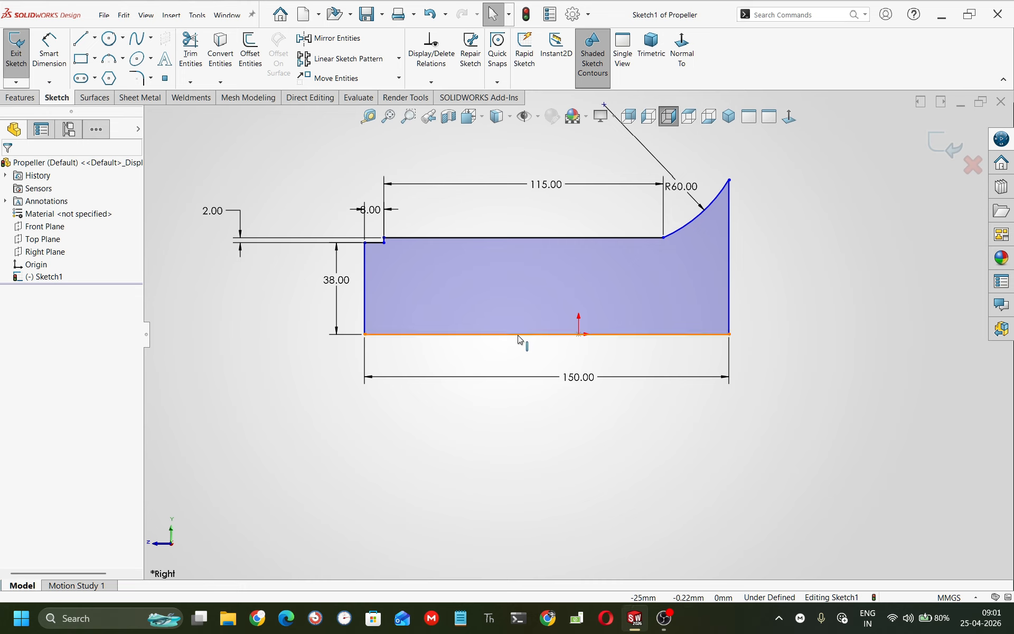
Make the base line's midpoint coincident with the origin
{"action": "left_click", "coordinate": [520, 335]}
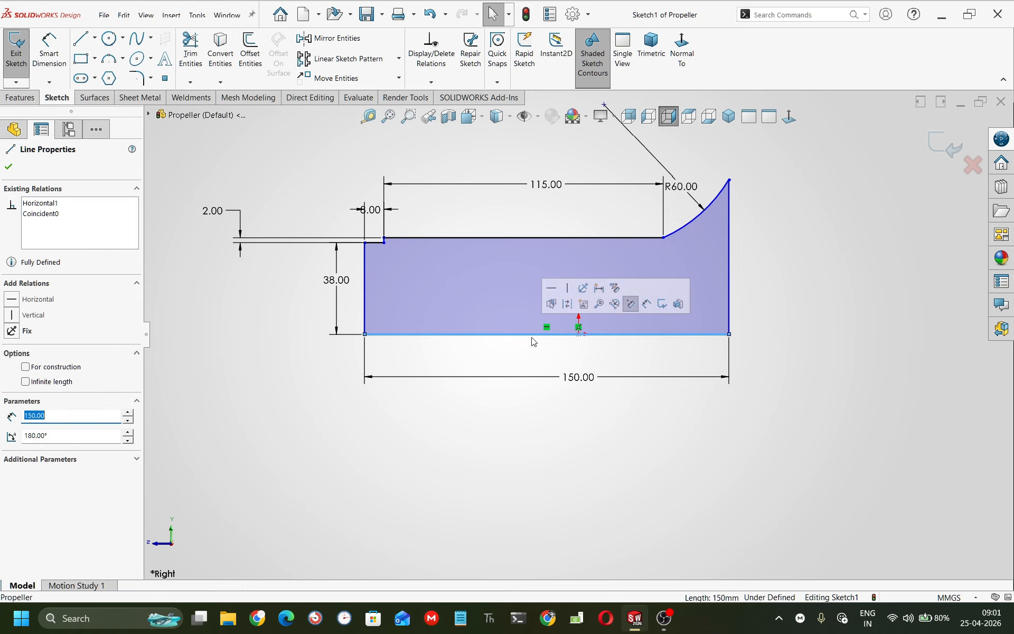
{"action": "left_click", "coordinate": [579, 334], "text": "ctrl"}
{"action": "left_click", "coordinate": [653, 297]}
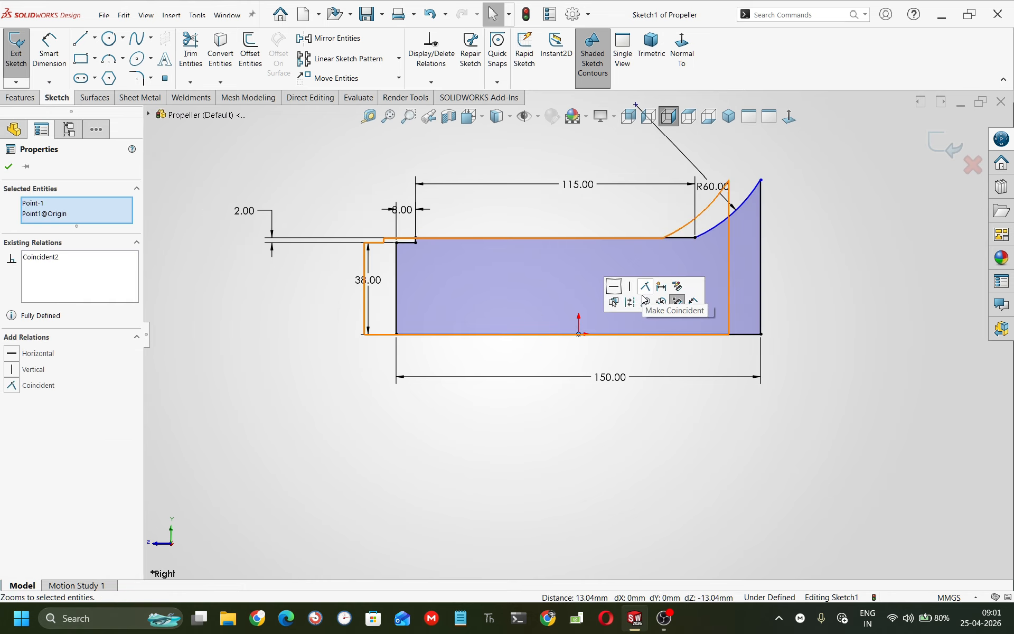
{"action": "left_click", "coordinate": [772, 255]}
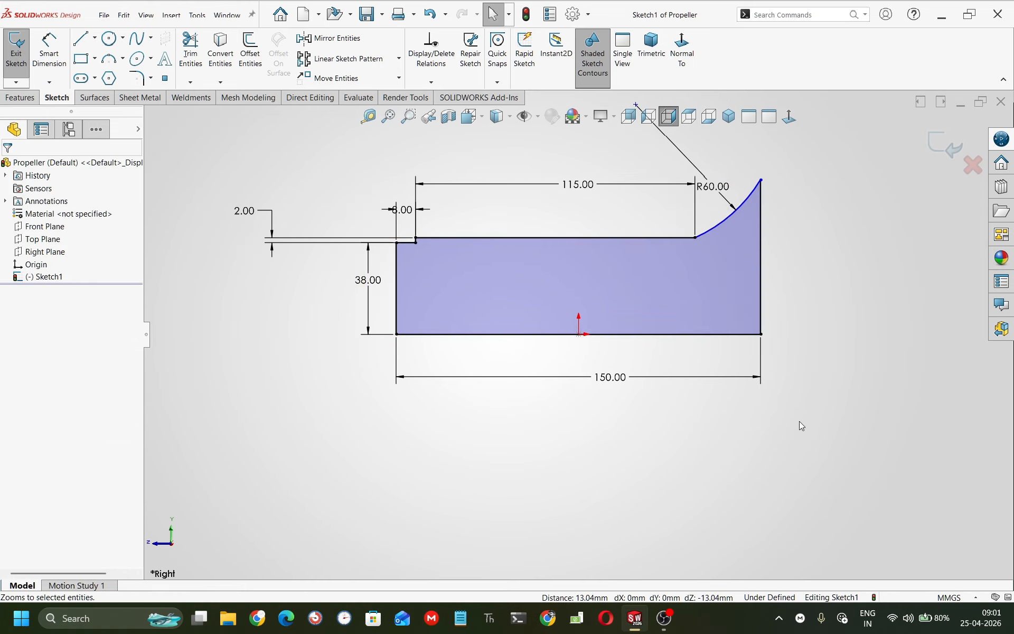
Make the R60 arc tangent to the long upper horizontal line
{"action": "left_click", "coordinate": [712, 230]}
{"action": "left_click", "coordinate": [682, 238], "text": "ctrl"}
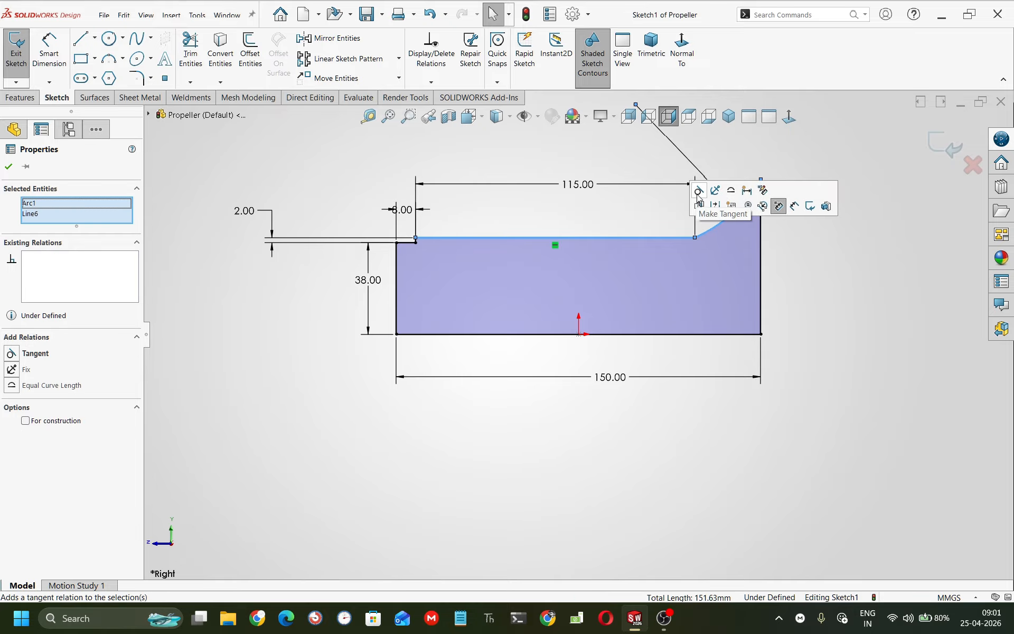
{"action": "left_click", "coordinate": [698, 191]}
{"action": "left_click", "coordinate": [786, 258]}
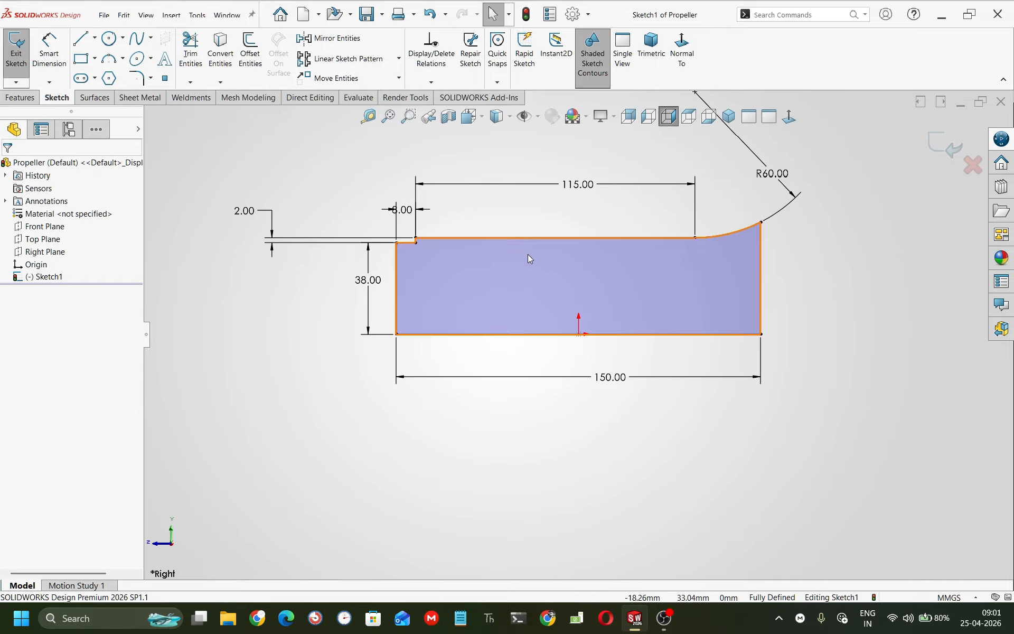
Revolve the closed hub profile 360 degrees about its long horizontal base line to create the solid hub
{"action": "left_click", "coordinate": [31, 99]}
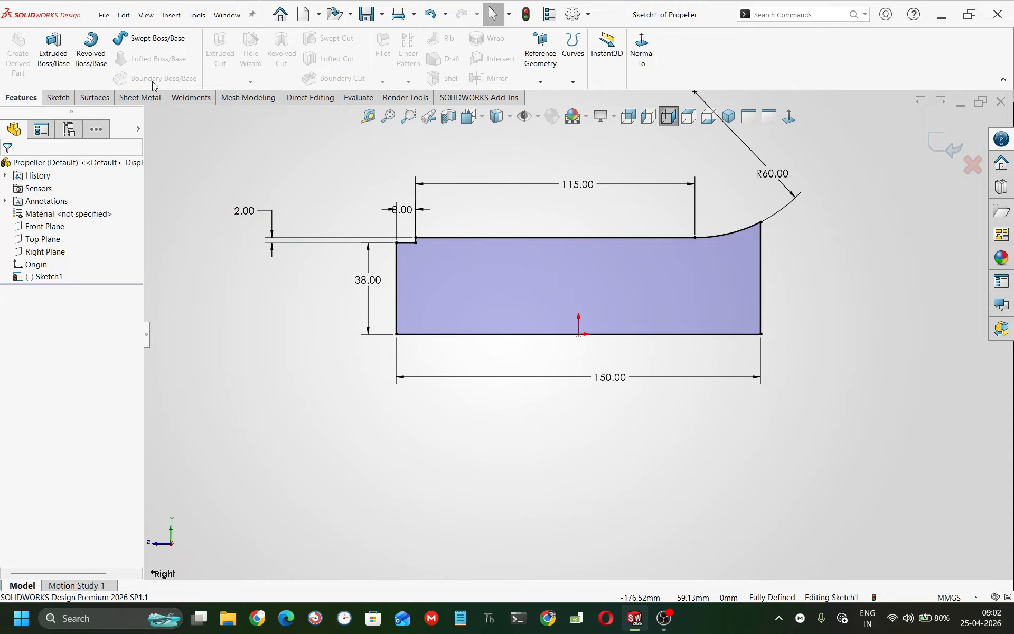
{"action": "left_click", "coordinate": [91, 50]}
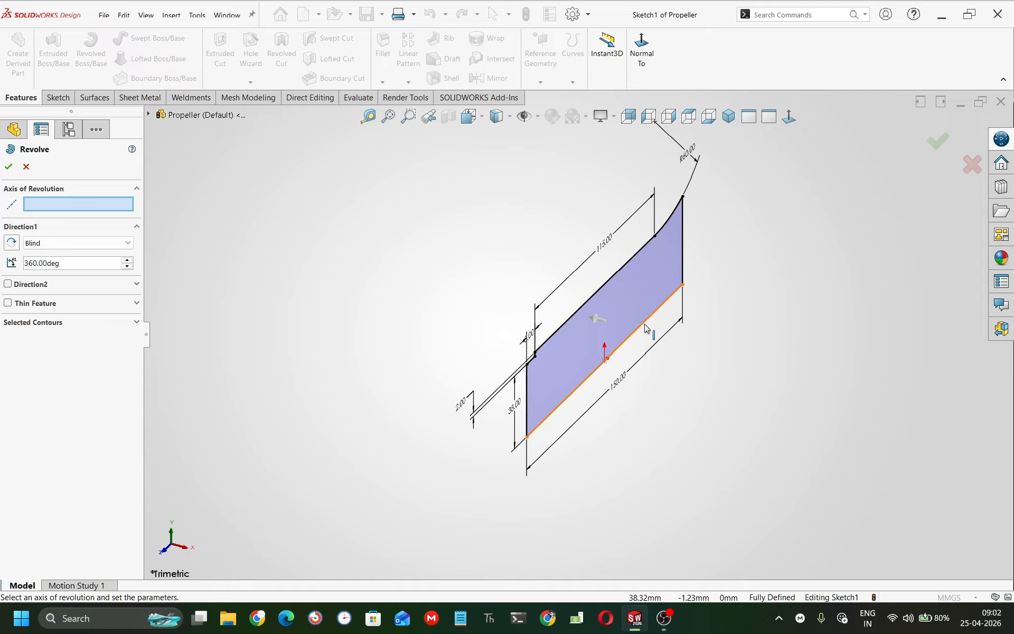
{"action": "left_click", "coordinate": [586, 379]}
{"action": "key", "text": "Return"}
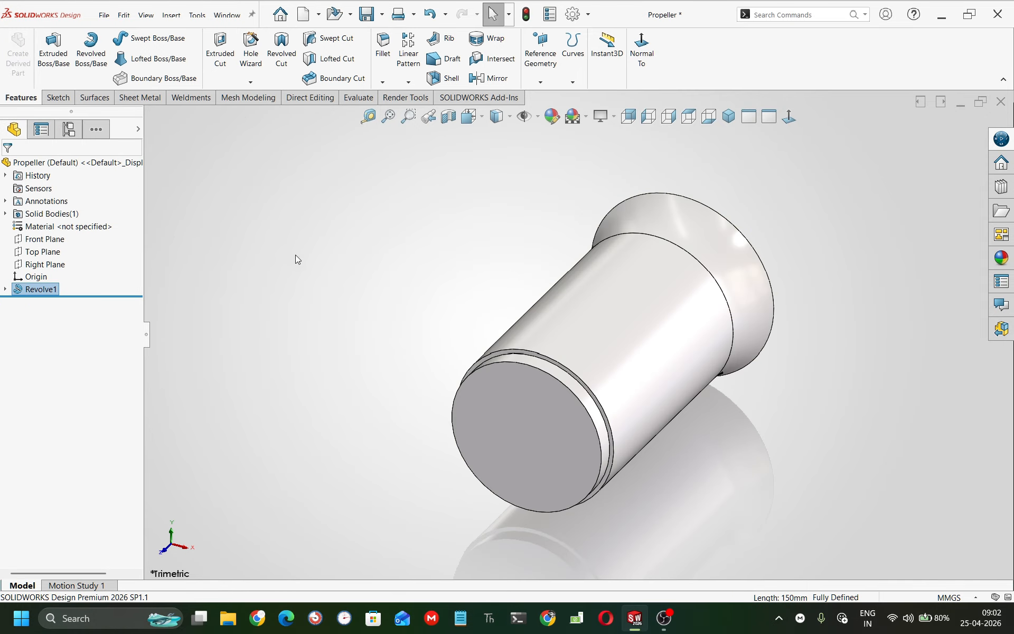
{"action": "left_click", "coordinate": [366, 284]}
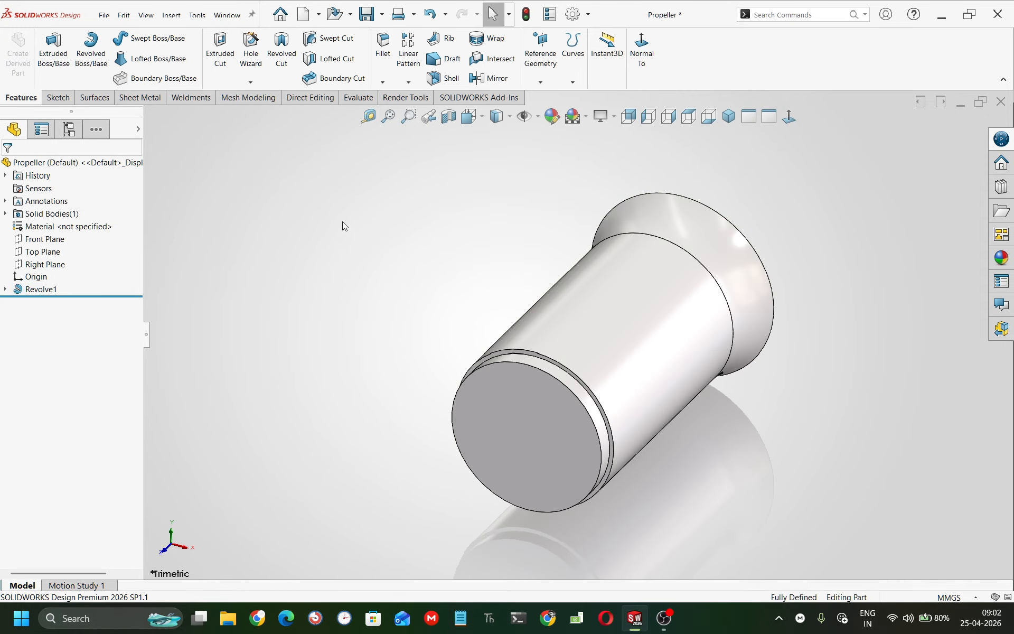
Apply a brass metal appearance to the whole part, trying polished brass before choosing brushed brass
{"action": "left_click", "coordinate": [97, 162]}
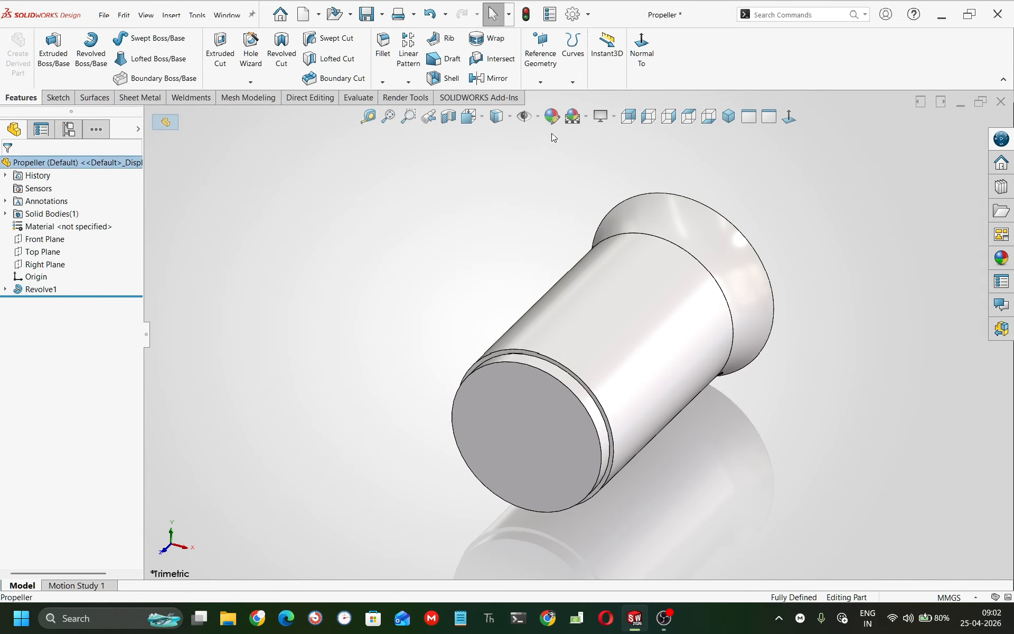
{"action": "left_click", "coordinate": [551, 117]}
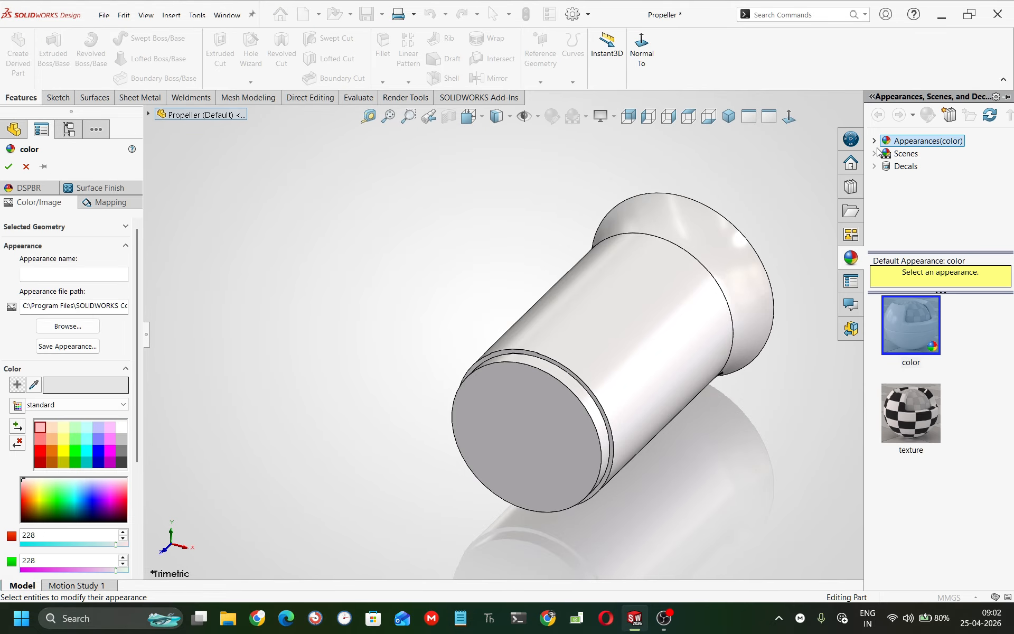
{"action": "left_click", "coordinate": [874, 140]}
{"action": "left_click", "coordinate": [916, 166]}
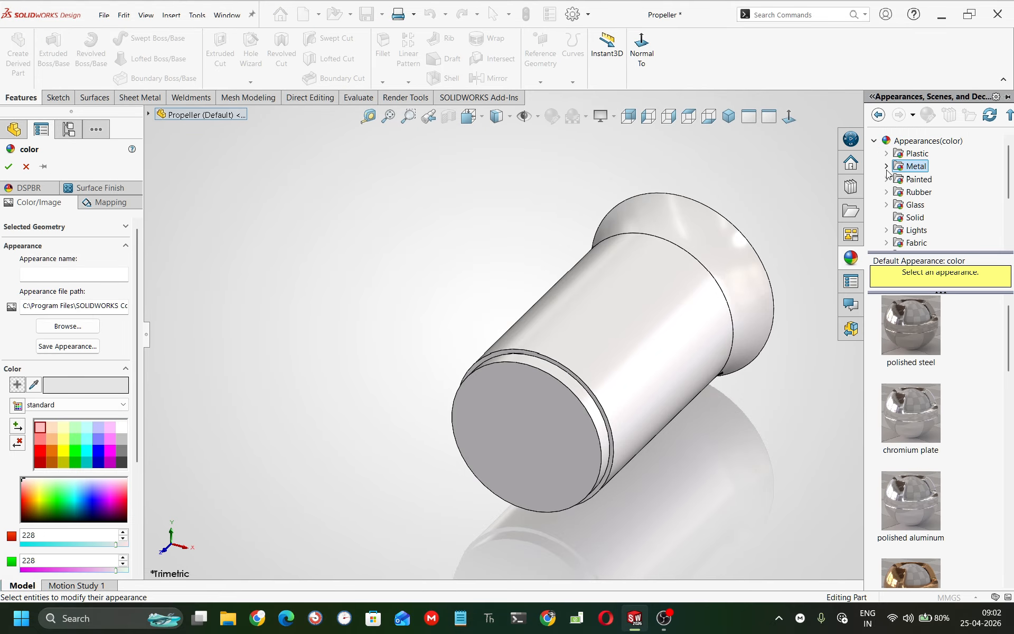
{"action": "left_click", "coordinate": [928, 205]}
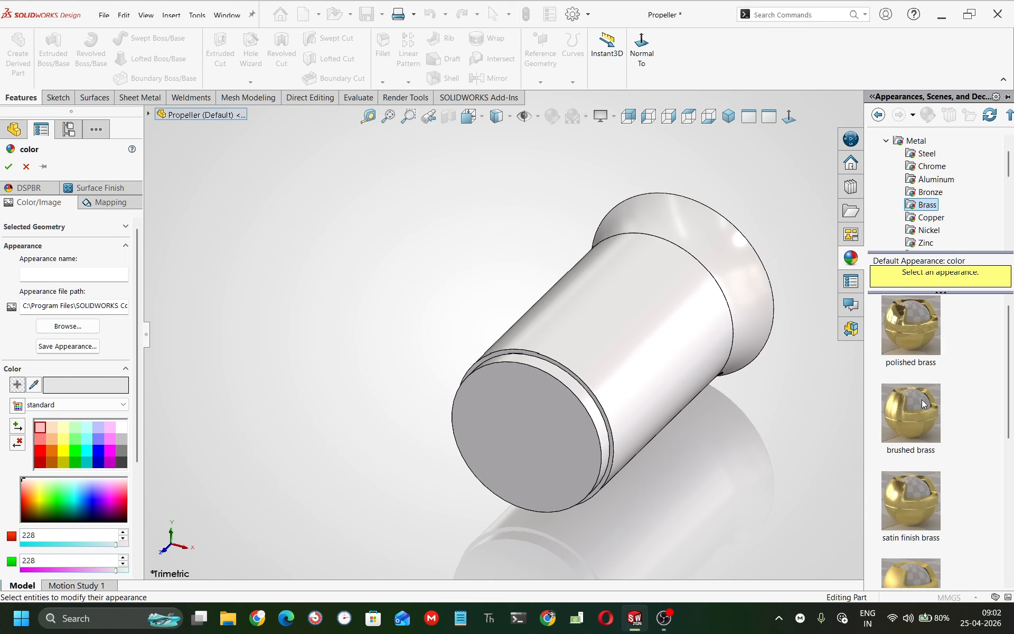
{"action": "left_click", "coordinate": [924, 333]}
{"action": "left_click", "coordinate": [939, 429]}
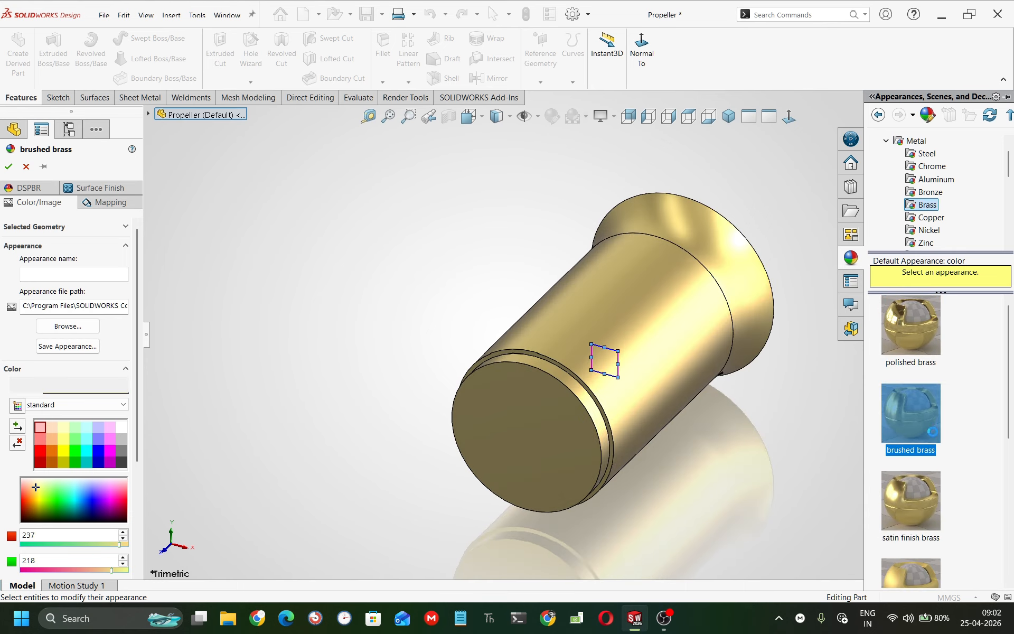
Compare the satin finish, sandblasted, burnished and cast brass appearances on the part, and settle on brushed brass
{"action": "left_click", "coordinate": [935, 515]}
{"action": "scroll", "coordinate": [930, 524], "scroll_direction": "down", "scroll_amount": 1}
{"action": "left_click", "coordinate": [908, 389]}
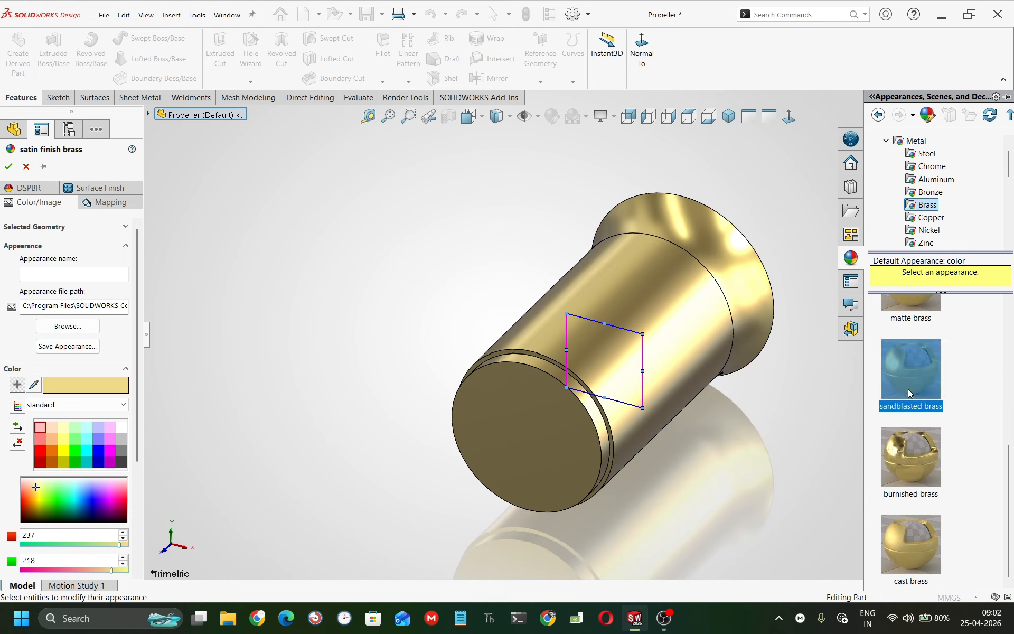
{"action": "left_click", "coordinate": [918, 474]}
{"action": "left_click", "coordinate": [916, 542]}
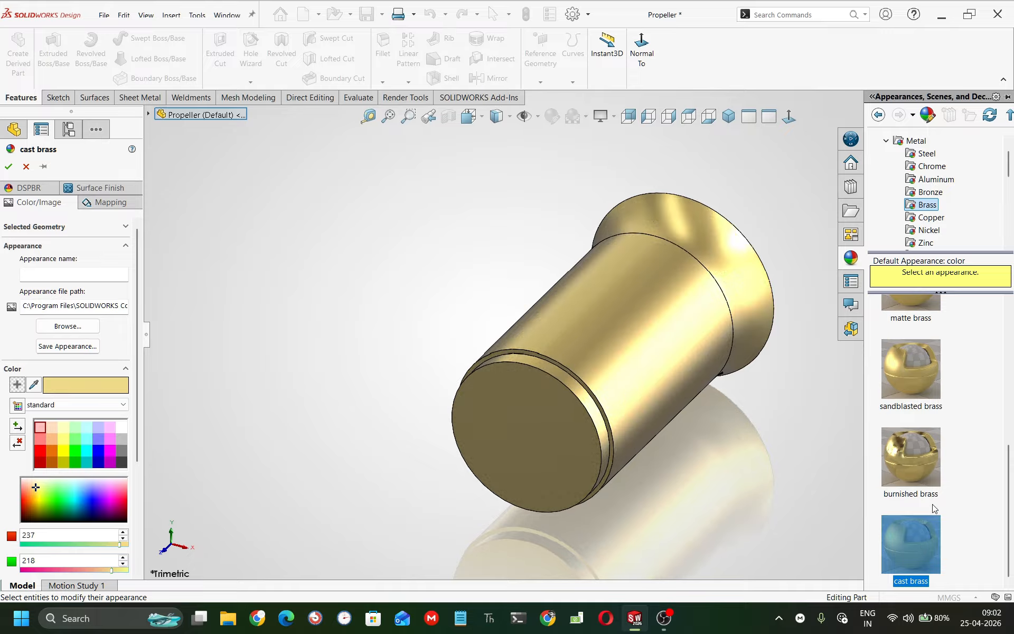
{"action": "scroll", "coordinate": [930, 475], "scroll_direction": "up", "scroll_amount": 1}
{"action": "left_click", "coordinate": [929, 411]}
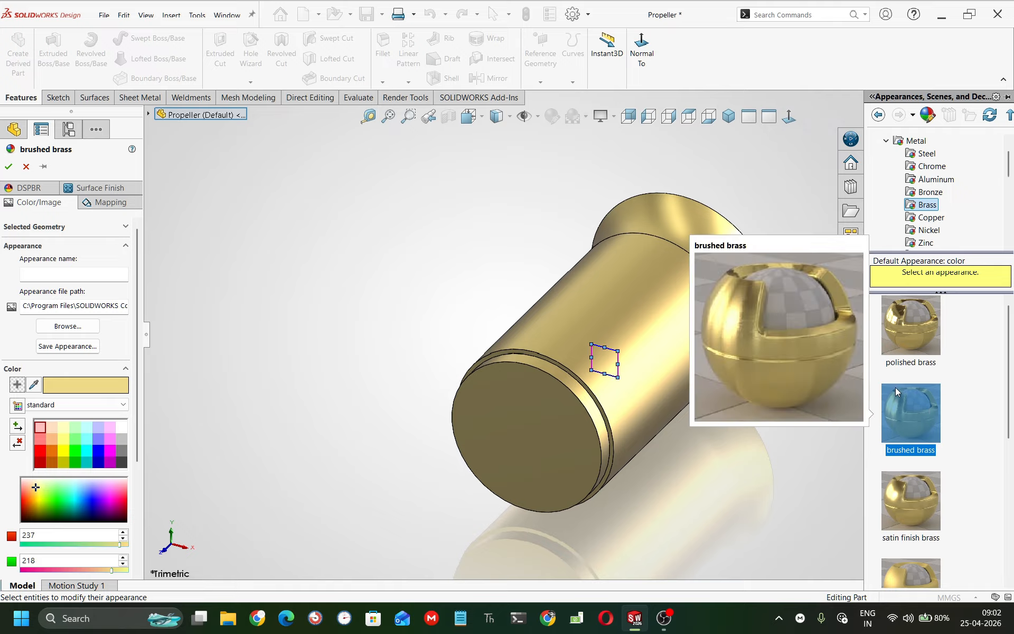
{"action": "left_click", "coordinate": [25, 167]}
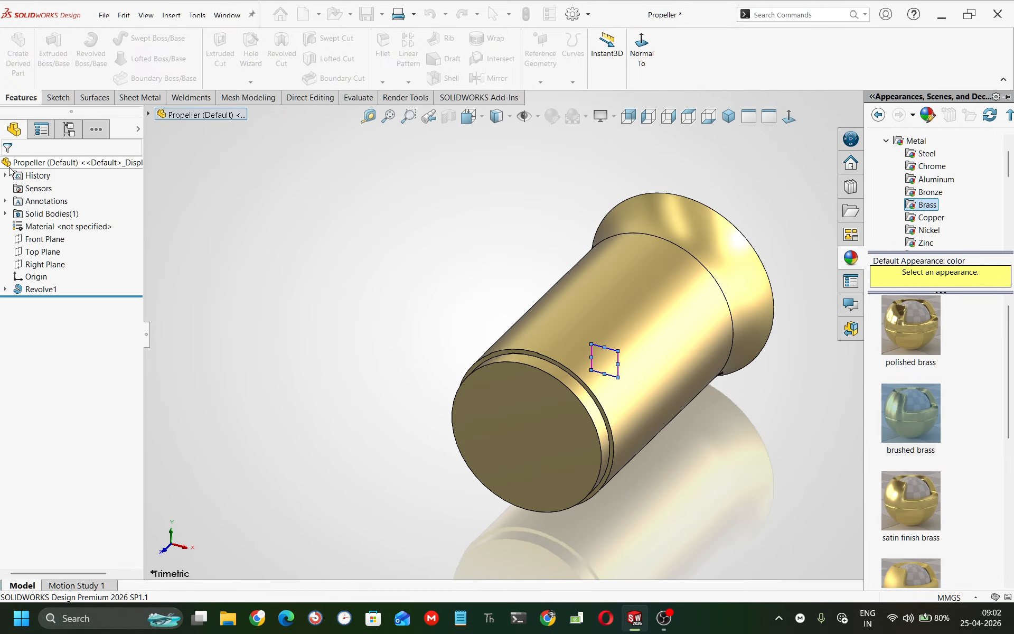
Change the display scene to Warehouse
{"action": "mouse_move", "coordinate": [437, 267]}
{"action": "middle_mouse_down"}
{"action": "mouse_move", "coordinate": [370, 268]}
{"action": "mouse_move", "coordinate": [330, 311]}
{"action": "mouse_move", "coordinate": [369, 275]}
{"action": "middle_mouse_up"}
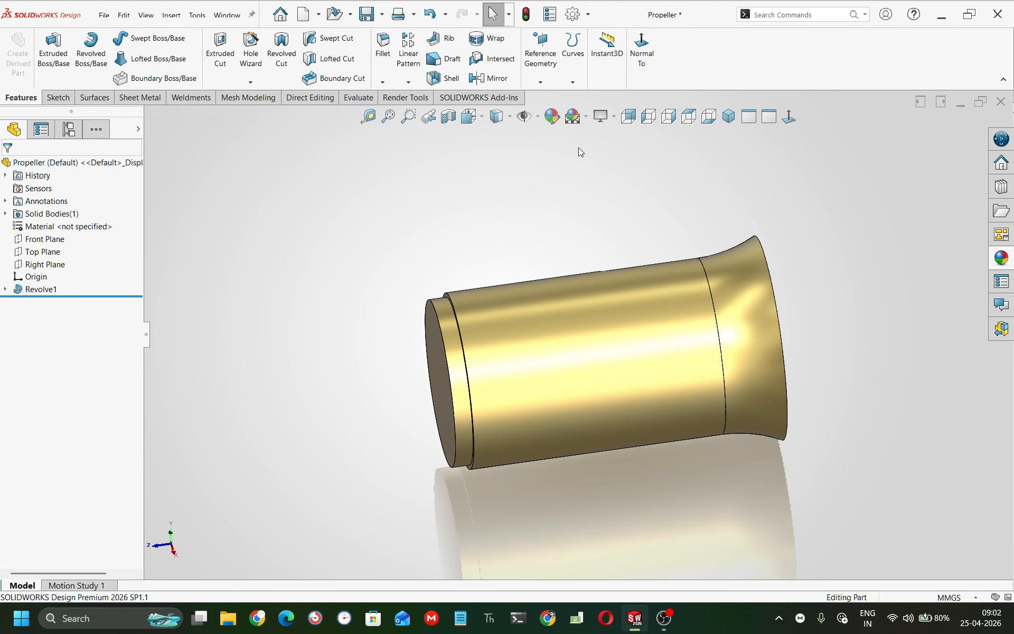
{"action": "left_click", "coordinate": [614, 117]}
{"action": "left_click", "coordinate": [585, 116]}
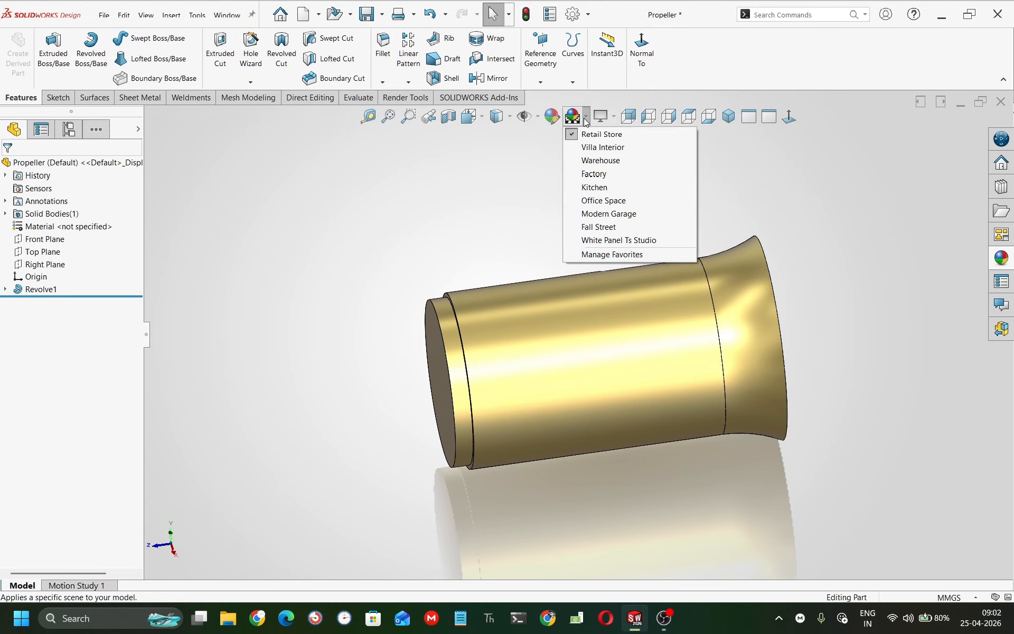
{"action": "left_click", "coordinate": [594, 159]}
{"action": "middle_click_drag", "start_coordinate": [523, 231], "coordinate": [556, 271]}
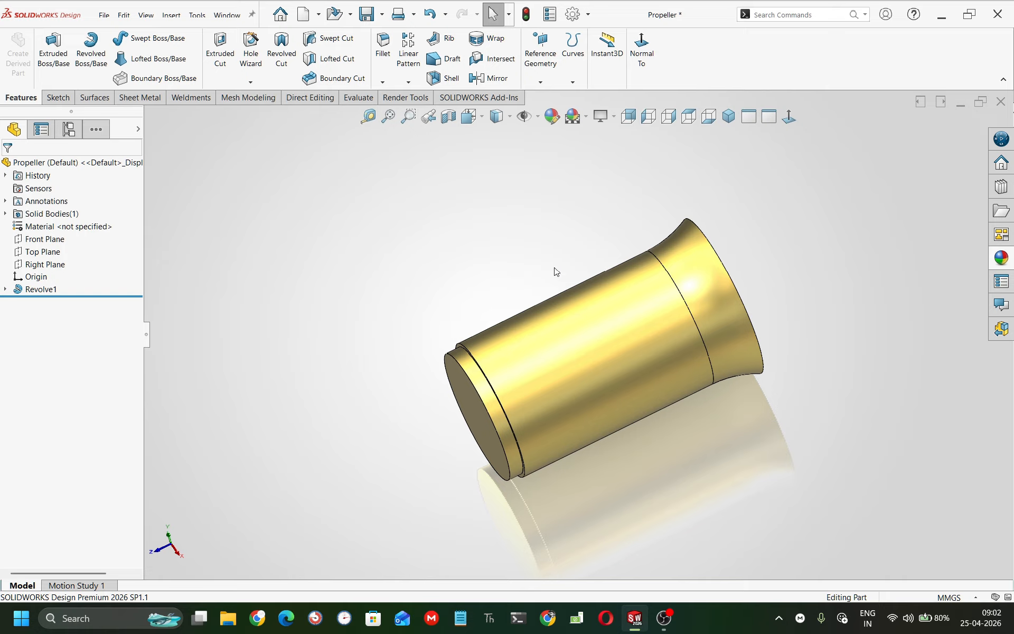
Create a reference axis at the intersection of the Front Plane and the Right Plane
{"action": "left_click", "coordinate": [729, 117]}
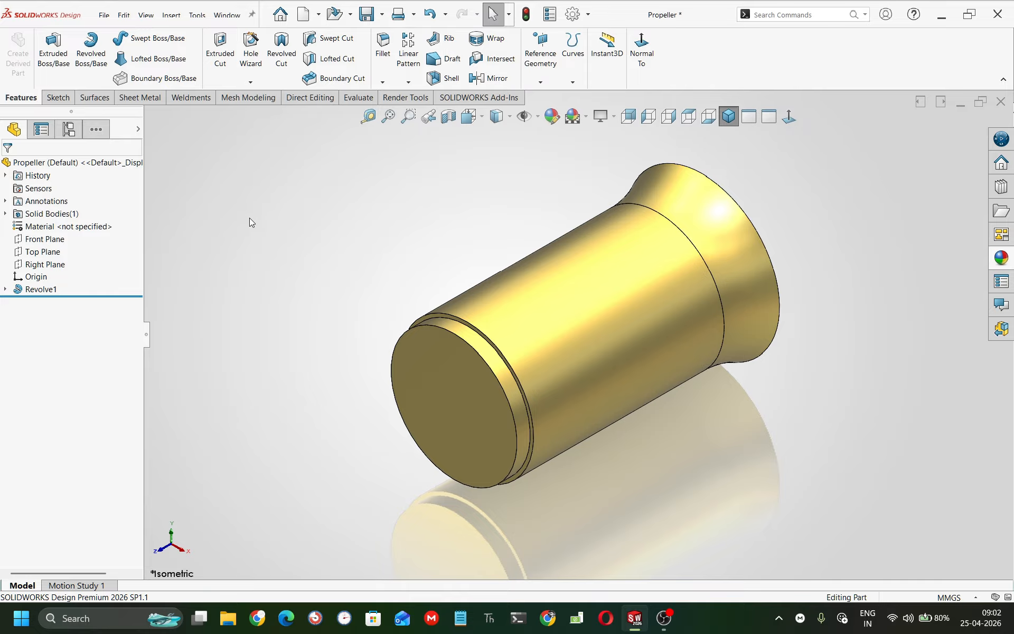
{"action": "left_click", "coordinate": [45, 239]}
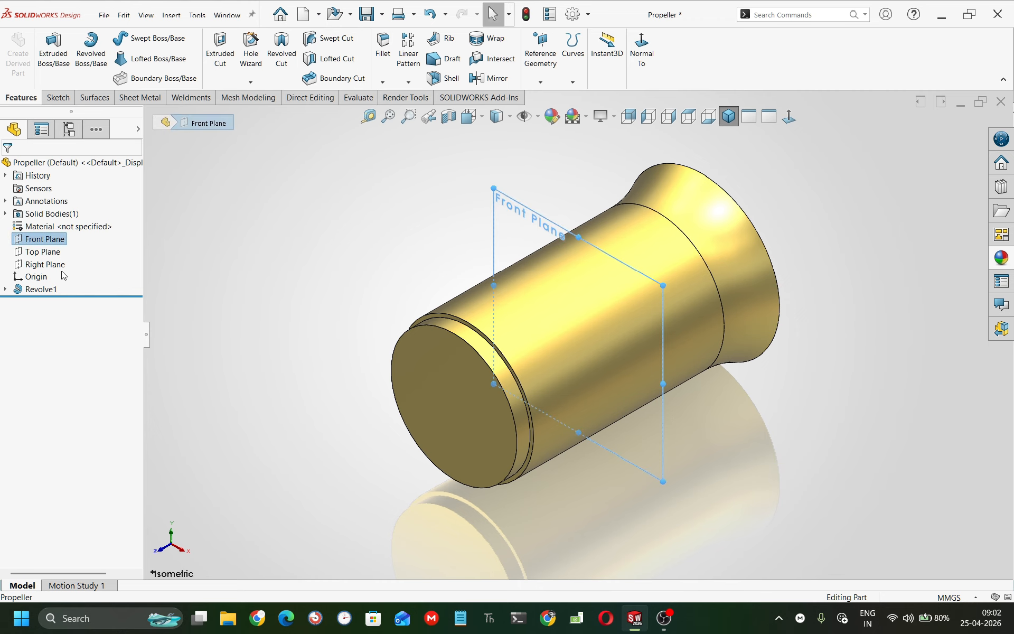
{"action": "left_click", "coordinate": [52, 266], "text": "ctrl"}
{"action": "left_click", "coordinate": [541, 80]}
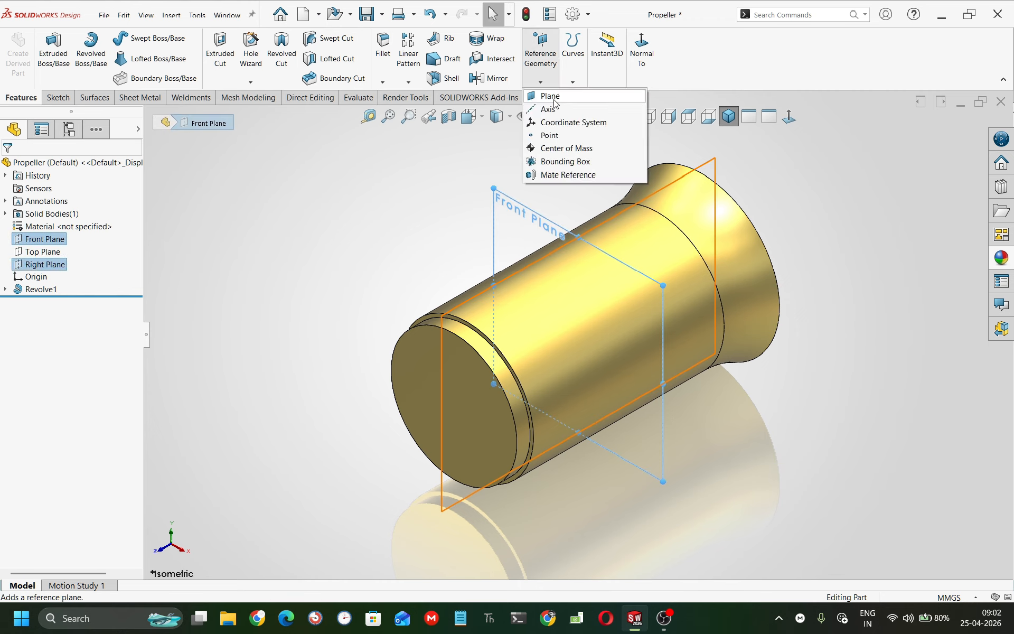
{"action": "left_click", "coordinate": [549, 109]}
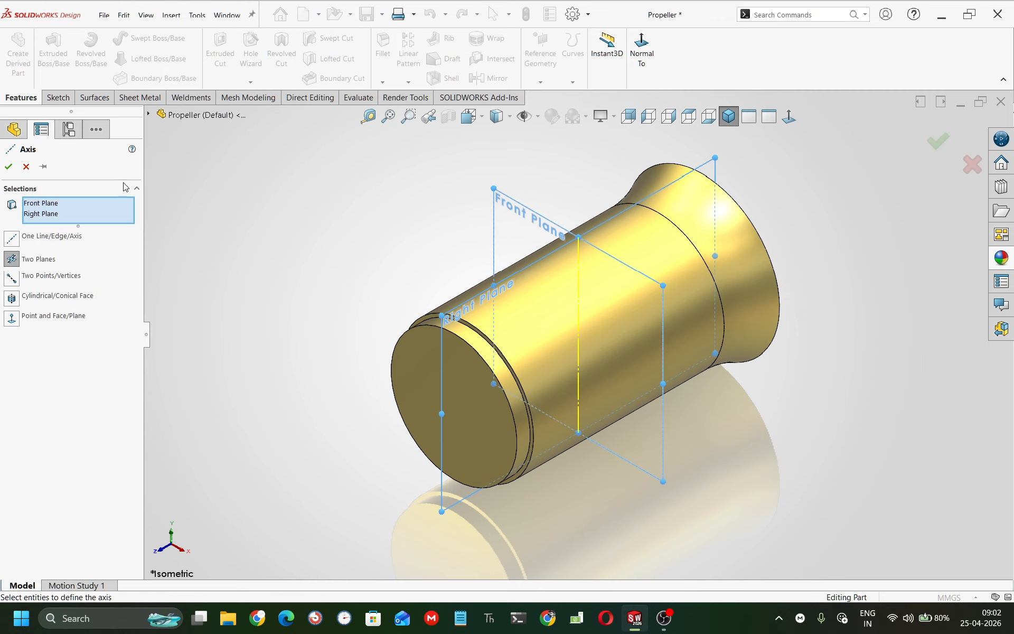
{"action": "left_click", "coordinate": [8, 167]}
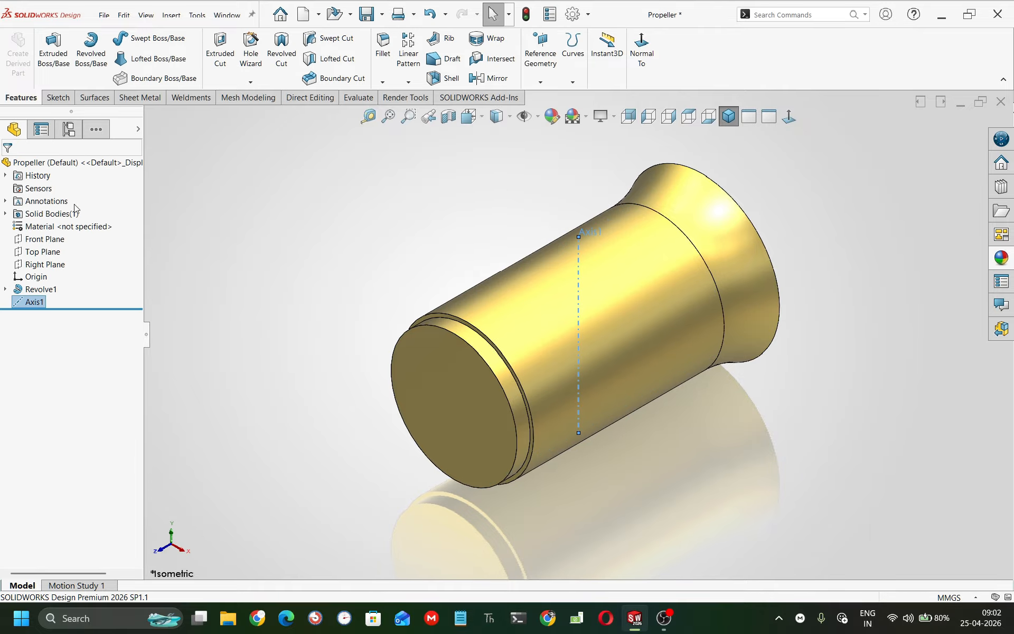
{"action": "left_click", "coordinate": [279, 251]}
Create a reference plane coincident with the vertical axis and at 30 degrees to the Right Plane
{"action": "left_click", "coordinate": [53, 264]}
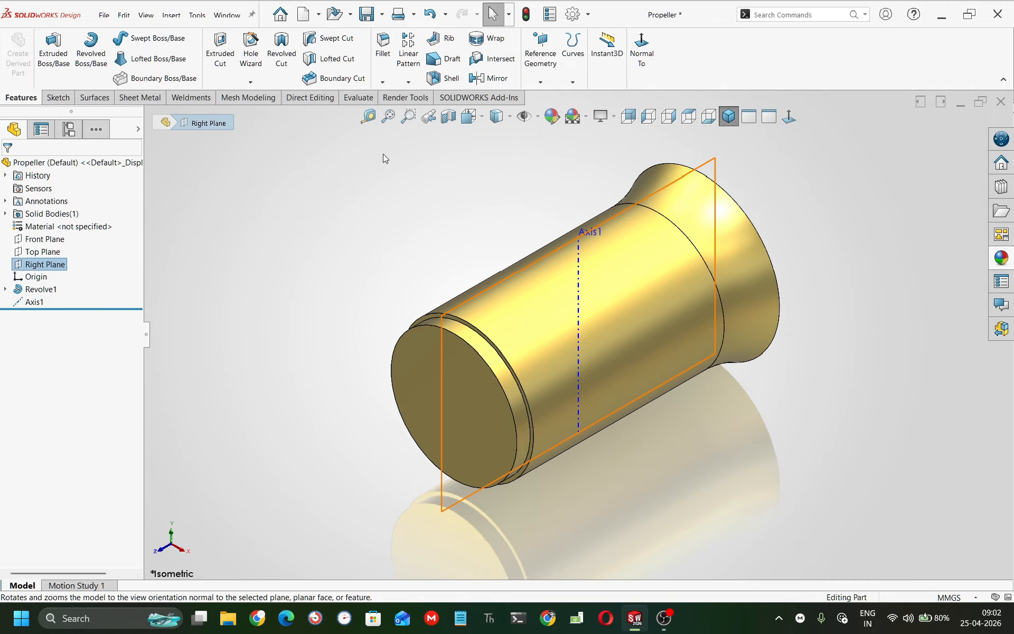
{"action": "left_click", "coordinate": [559, 51]}
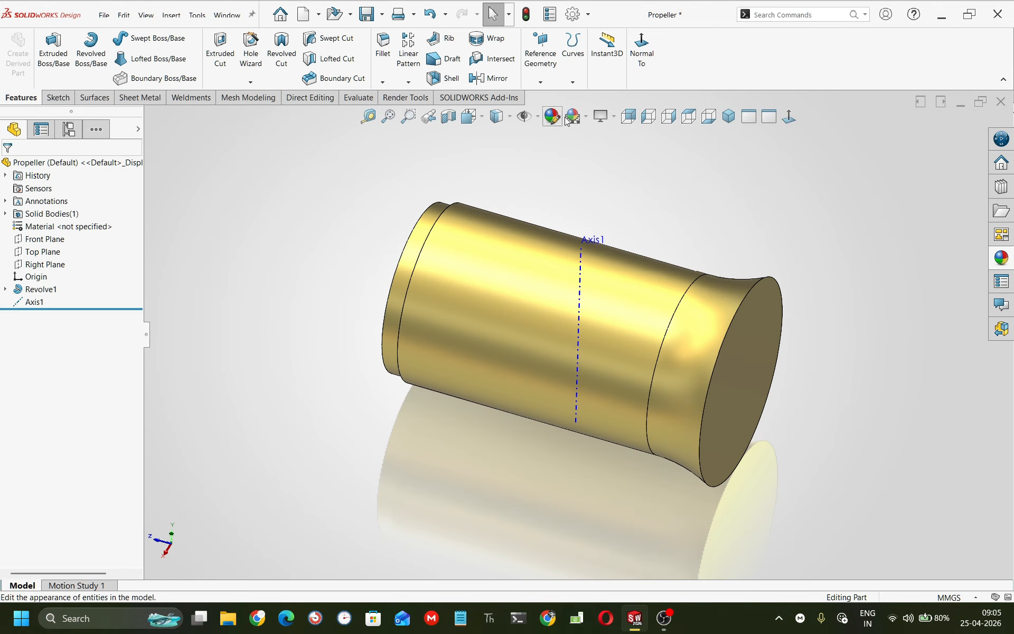
{"action": "left_click", "coordinate": [553, 74]}
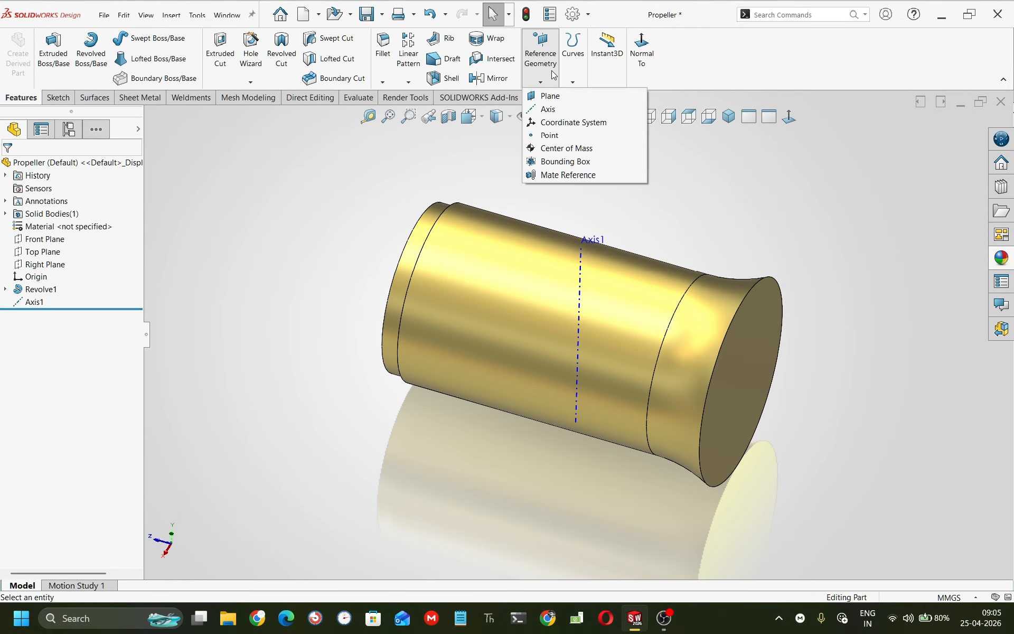
{"action": "left_click", "coordinate": [549, 96]}
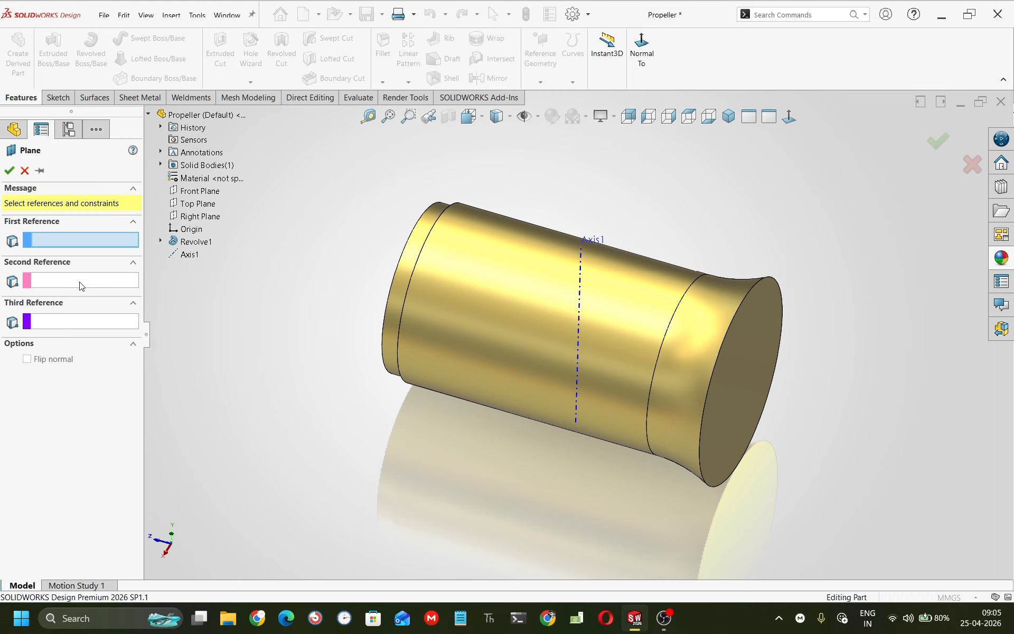
{"action": "left_click", "coordinate": [581, 278]}
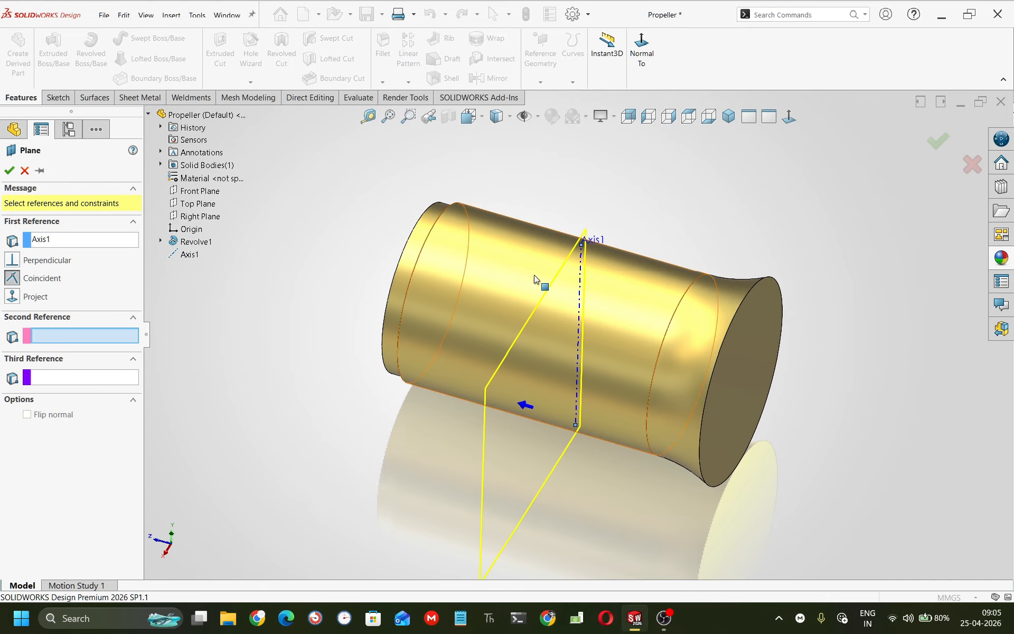
{"action": "left_click", "coordinate": [204, 219]}
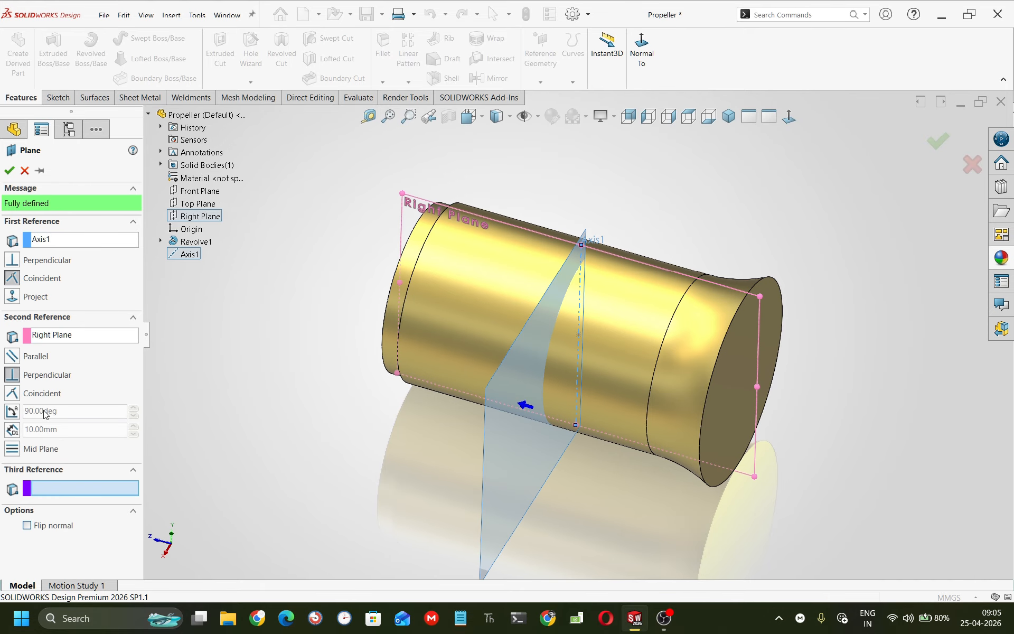
{"action": "left_click", "coordinate": [12, 411]}
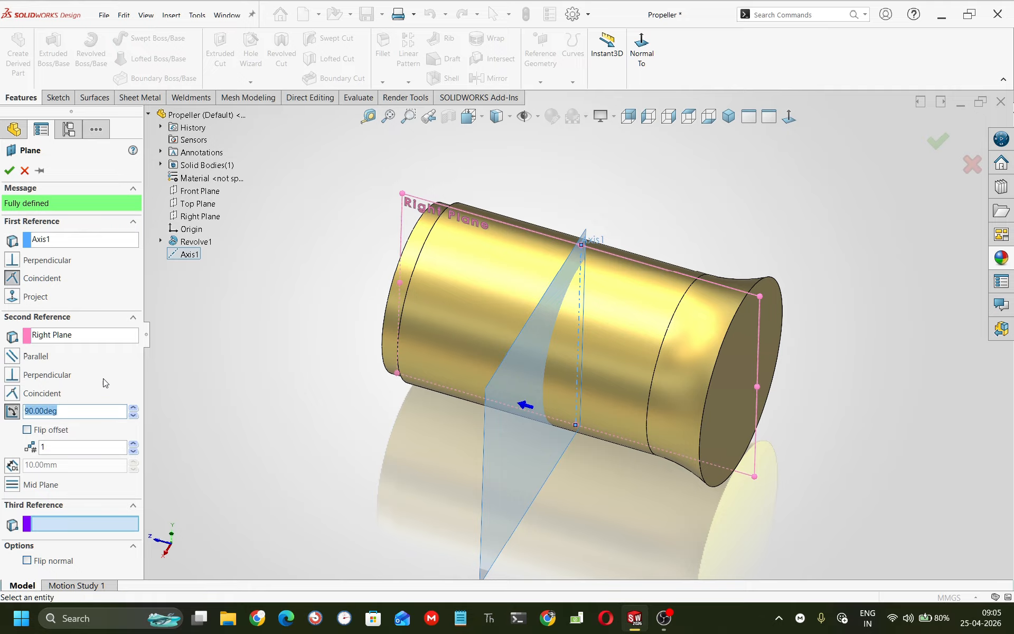
{"action": "type", "text": "30"}
{"action": "key", "text": "Return"}
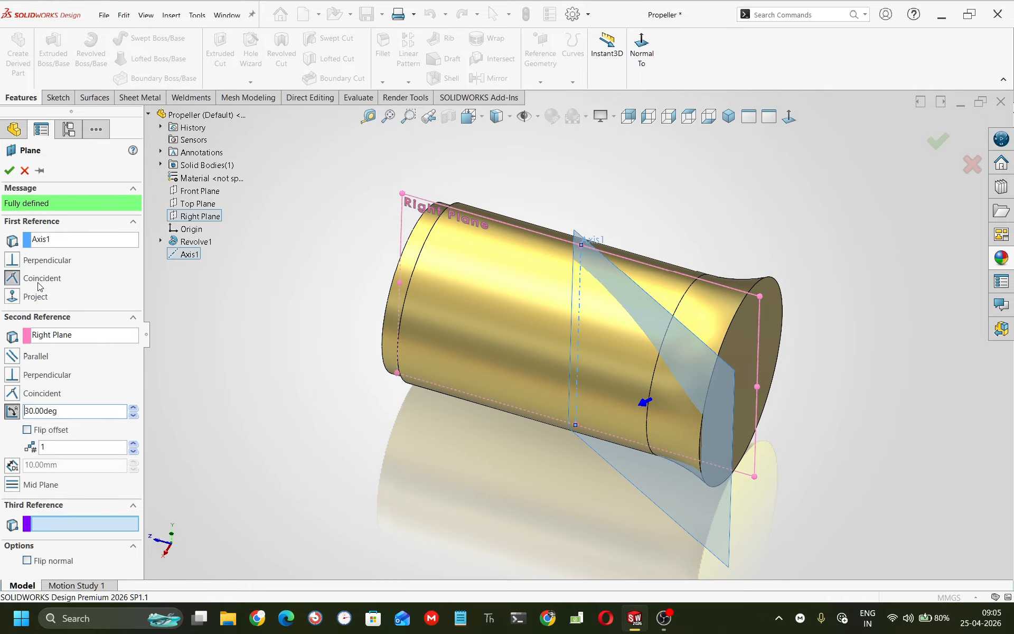
{"action": "left_click", "coordinate": [7, 173]}
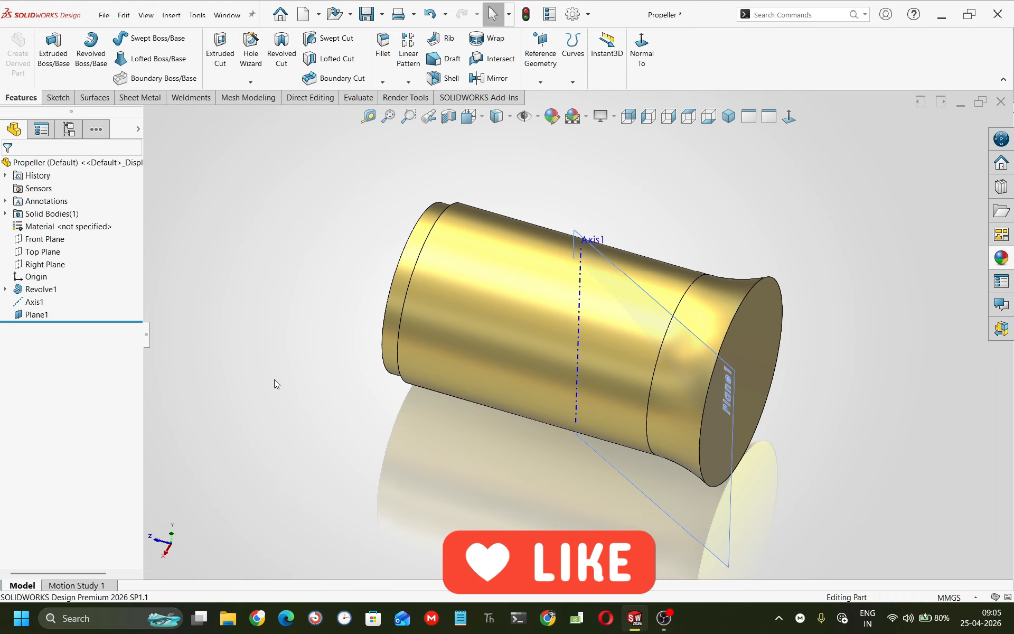
Start a sketch on the angled reference plane, viewed normal to it, with the model displayed as hidden lines removed
{"action": "key", "text": "ctrl+7"}
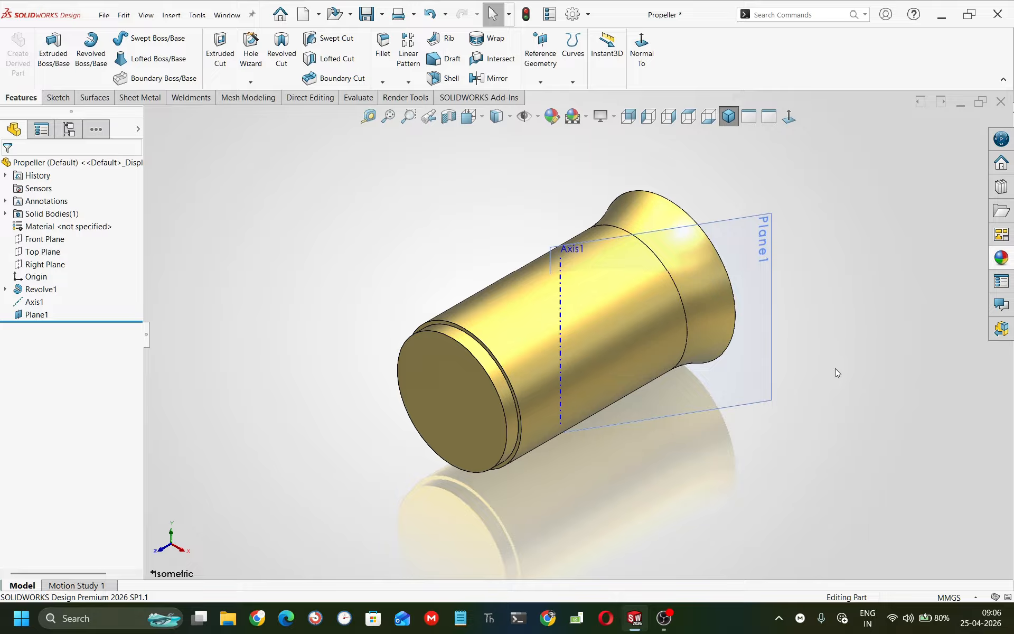
{"action": "left_click", "coordinate": [772, 373]}
{"action": "left_click", "coordinate": [800, 358]}
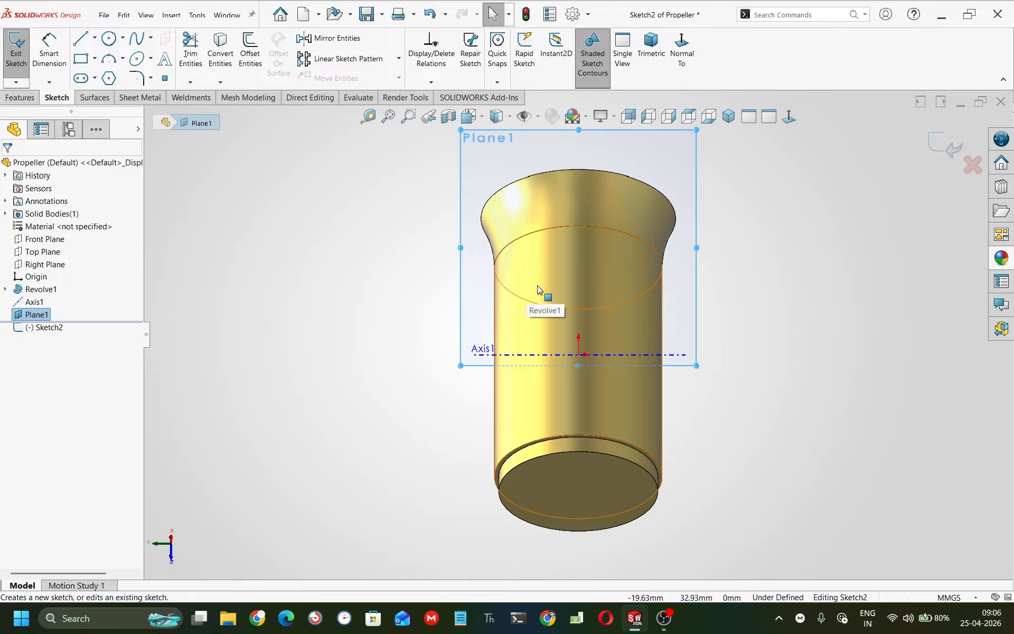
{"action": "left_click", "coordinate": [682, 47]}
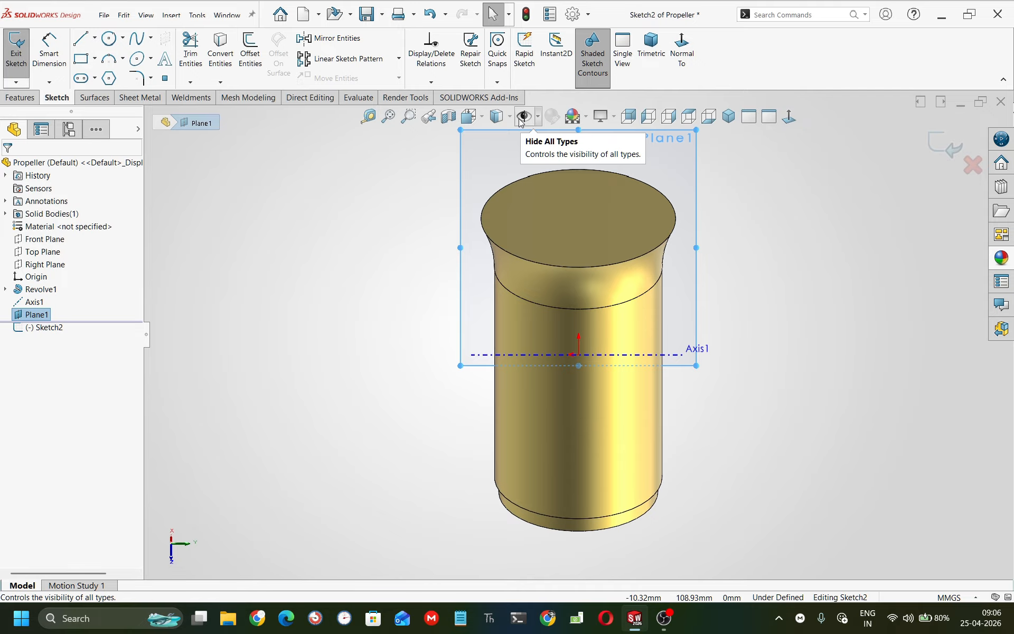
{"action": "left_click", "coordinate": [508, 119]}
{"action": "left_click", "coordinate": [498, 200]}
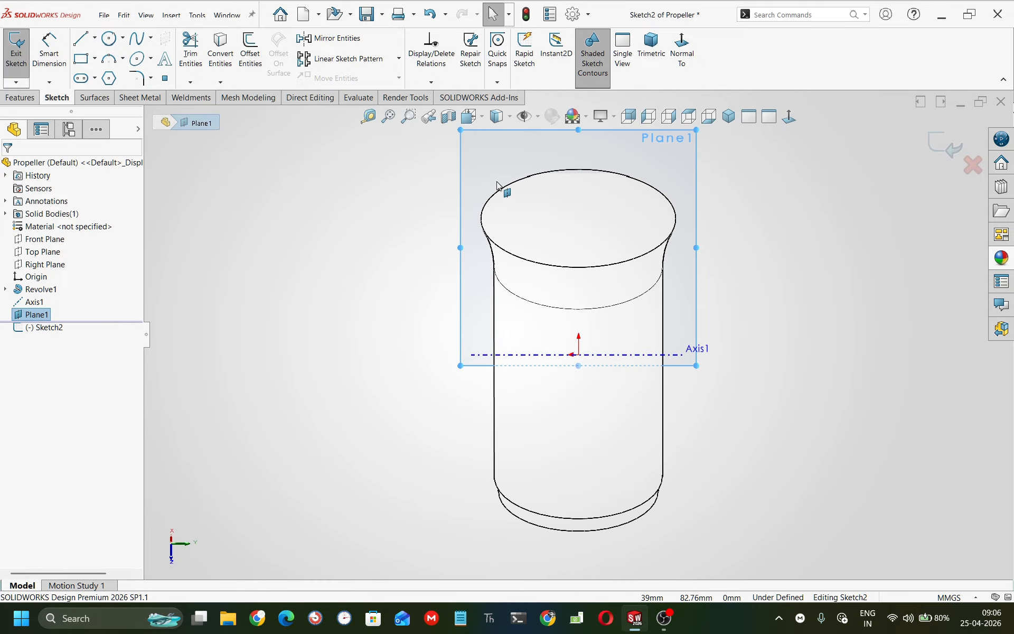
Sketch a vertical line about 126 mm long over the hub, to the right of the origin and extending above and below it
{"action": "left_click", "coordinate": [81, 38]}
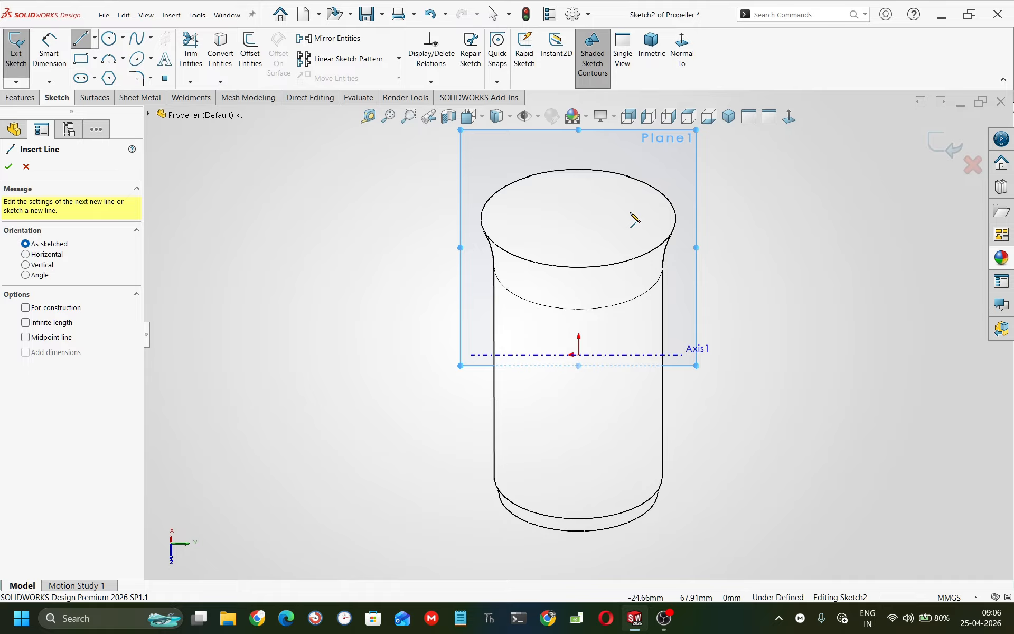
{"action": "left_click_drag", "start_coordinate": [622, 214], "coordinate": [589, 392]}
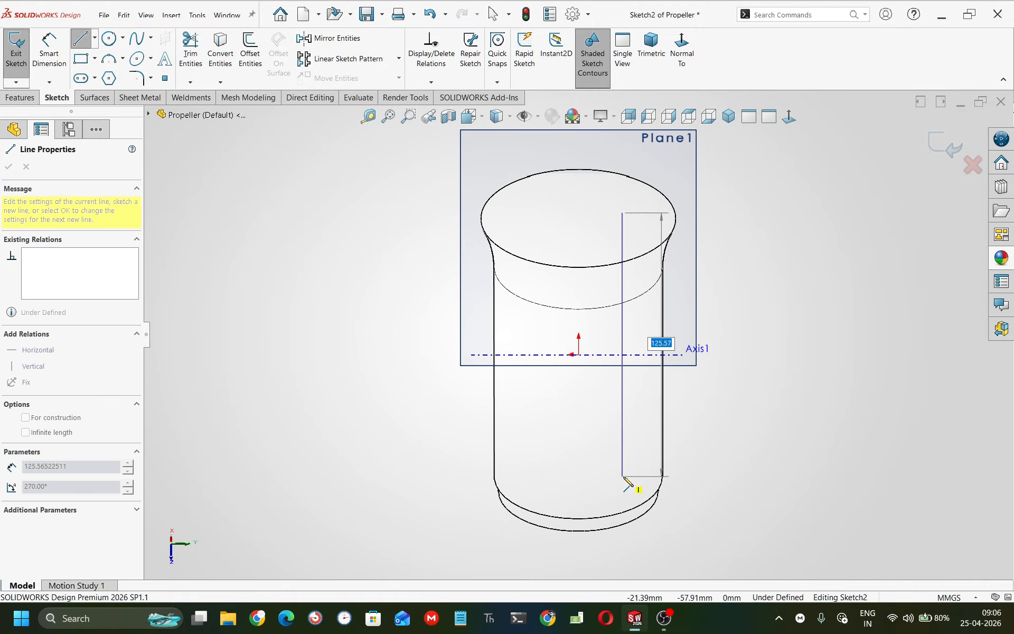
{"action": "left_click", "coordinate": [623, 477]}
{"action": "key", "text": "Escape"}
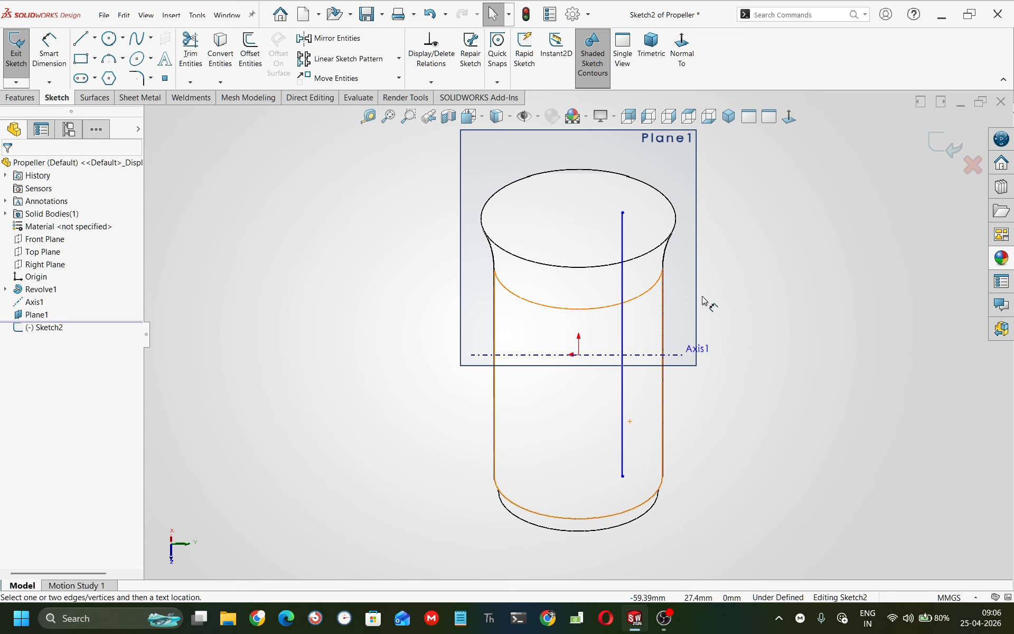
Dimension the line's lower endpoint at a vertical distance of 65 mm below the origin
{"action": "left_click", "coordinate": [579, 355]}
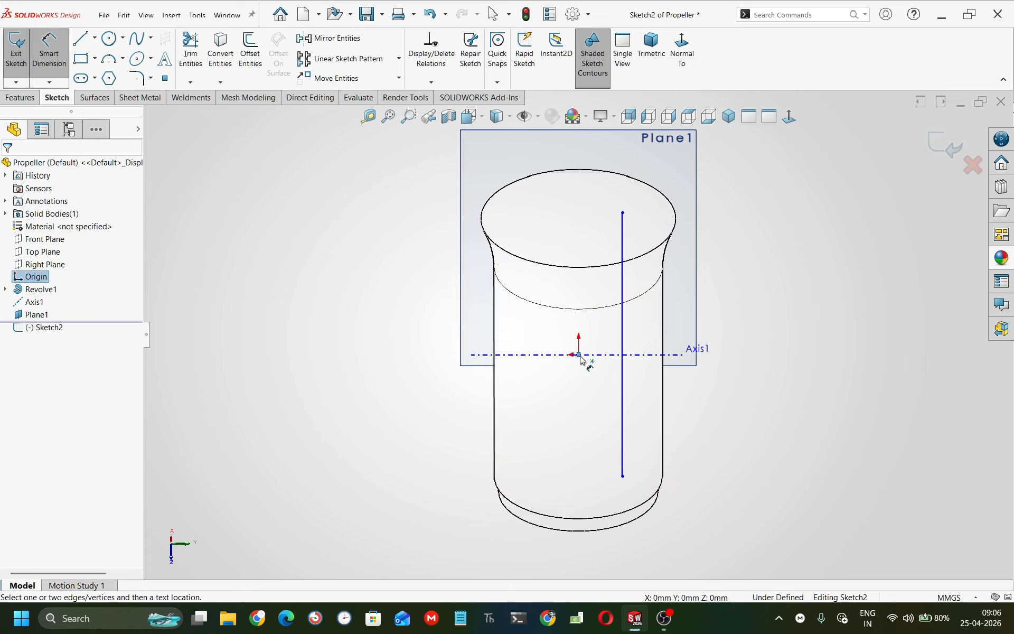
{"action": "left_click", "coordinate": [622, 476]}
{"action": "left_click", "coordinate": [431, 424]}
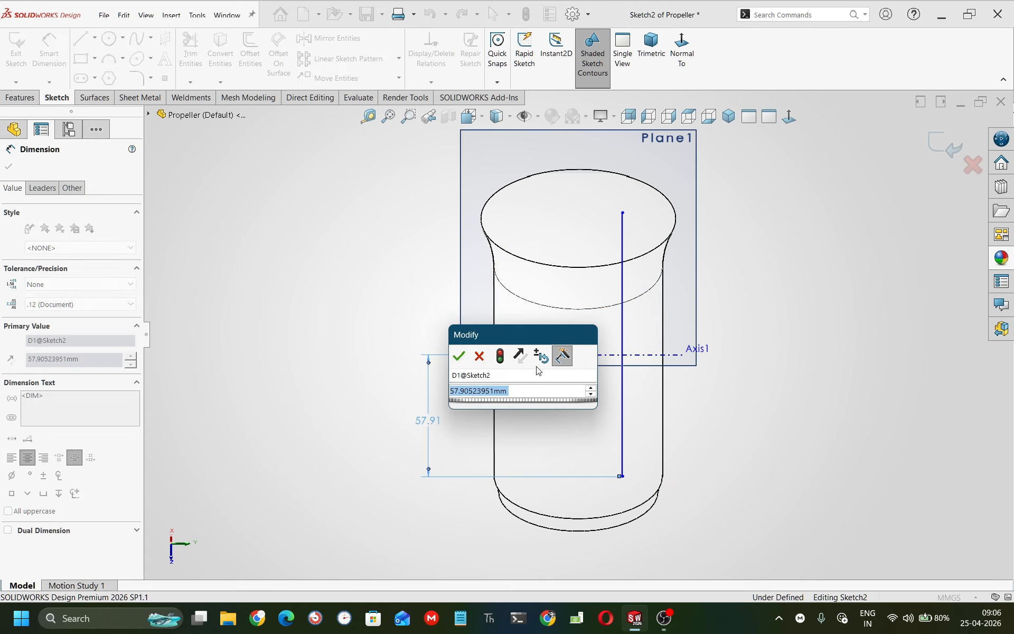
{"action": "type", "text": "65"}
{"action": "key", "text": "Return"}
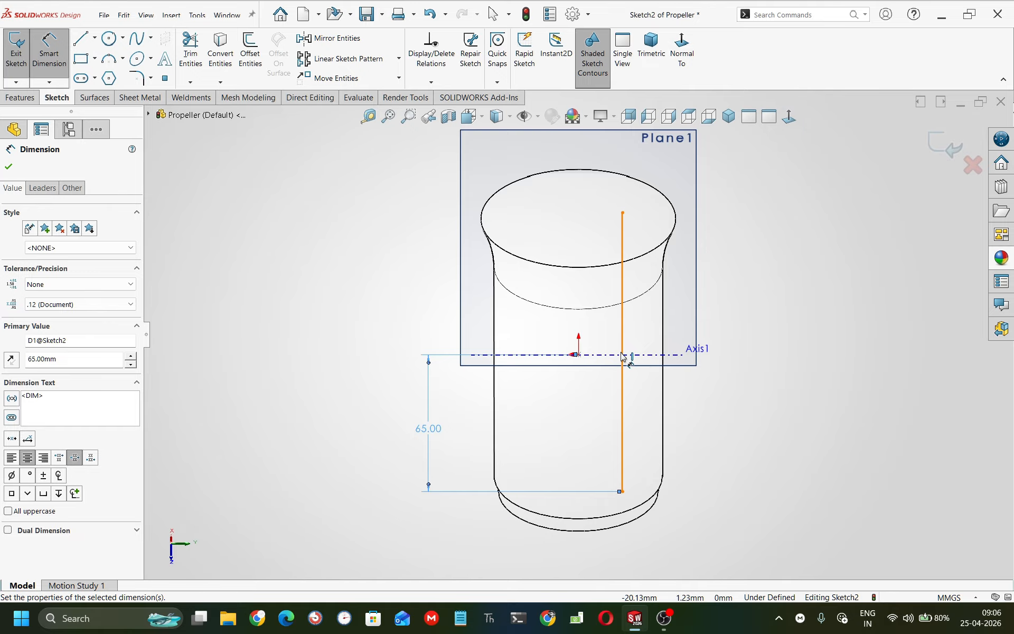
Dimension the line's upper endpoint at a vertical distance of 60 mm above the origin
{"action": "left_click", "coordinate": [580, 355]}
{"action": "left_click", "coordinate": [623, 213]}
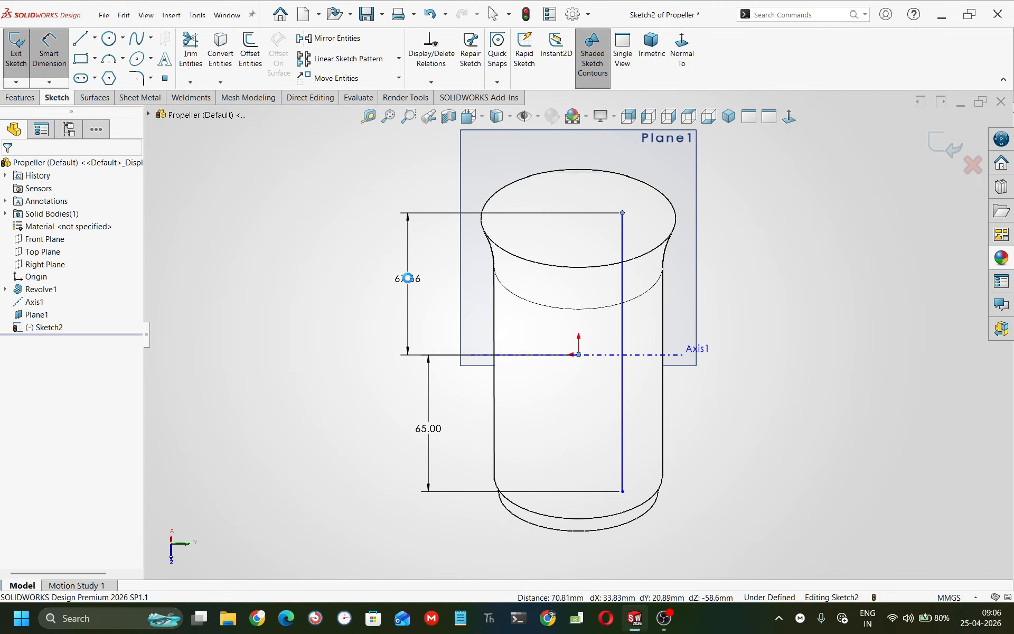
{"action": "left_click", "coordinate": [408, 278]}
{"action": "type", "text": "60"}
{"action": "key", "text": "Return"}
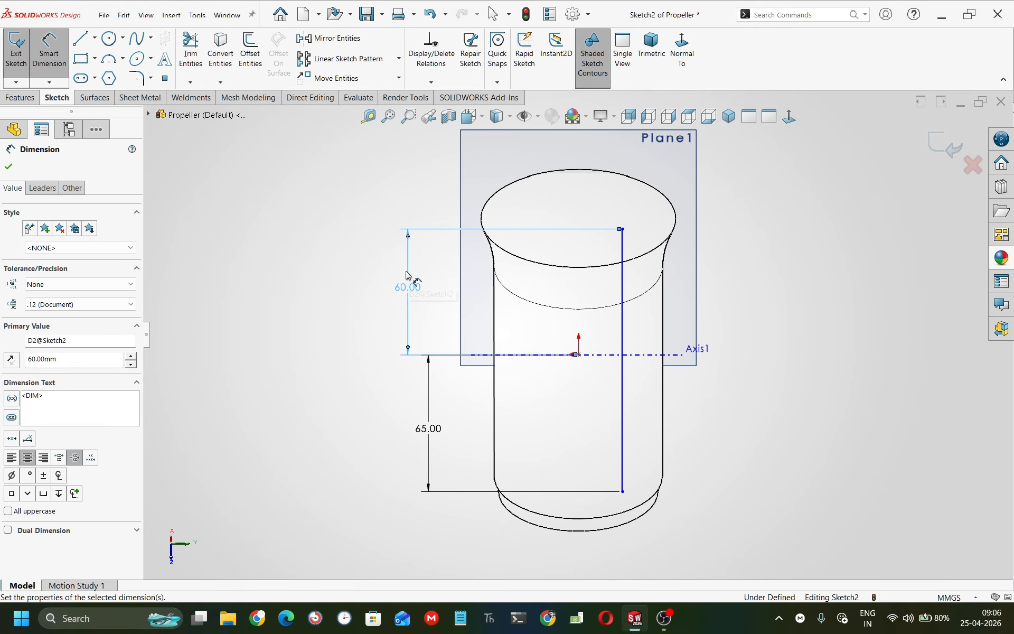
Dimension the vertical line at a horizontal offset of 14 mm from the origin
{"action": "left_click", "coordinate": [623, 378]}
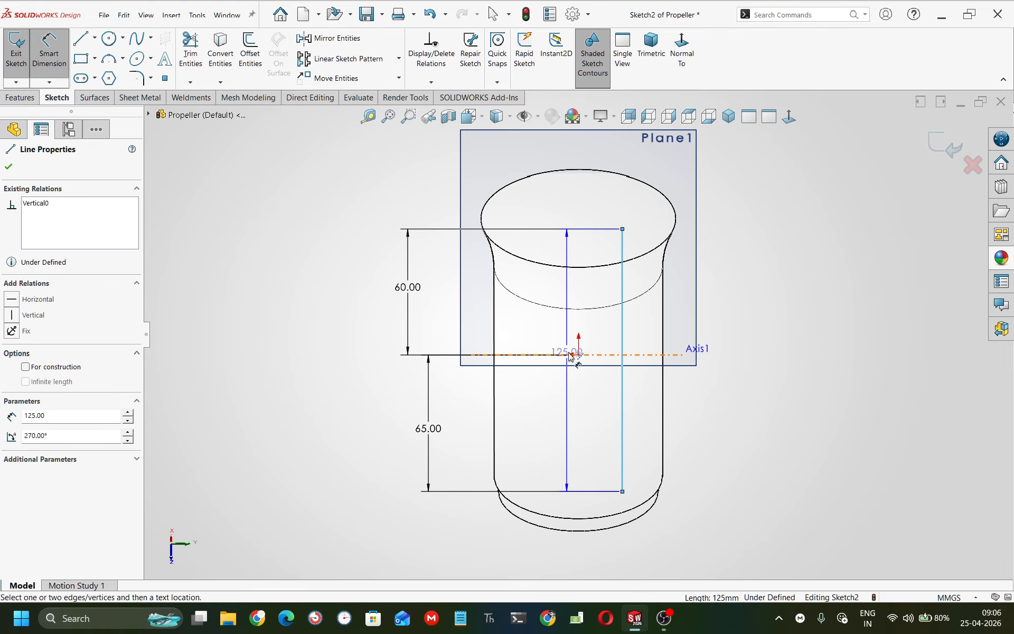
{"action": "left_click", "coordinate": [579, 355]}
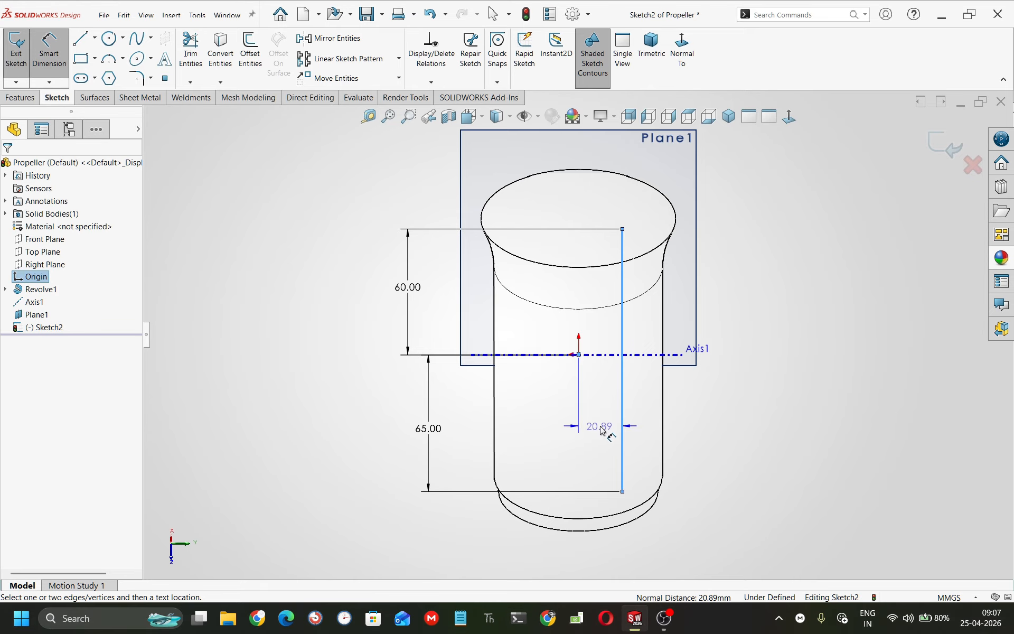
{"action": "left_click", "coordinate": [602, 430]}
{"action": "type", "text": "14"}
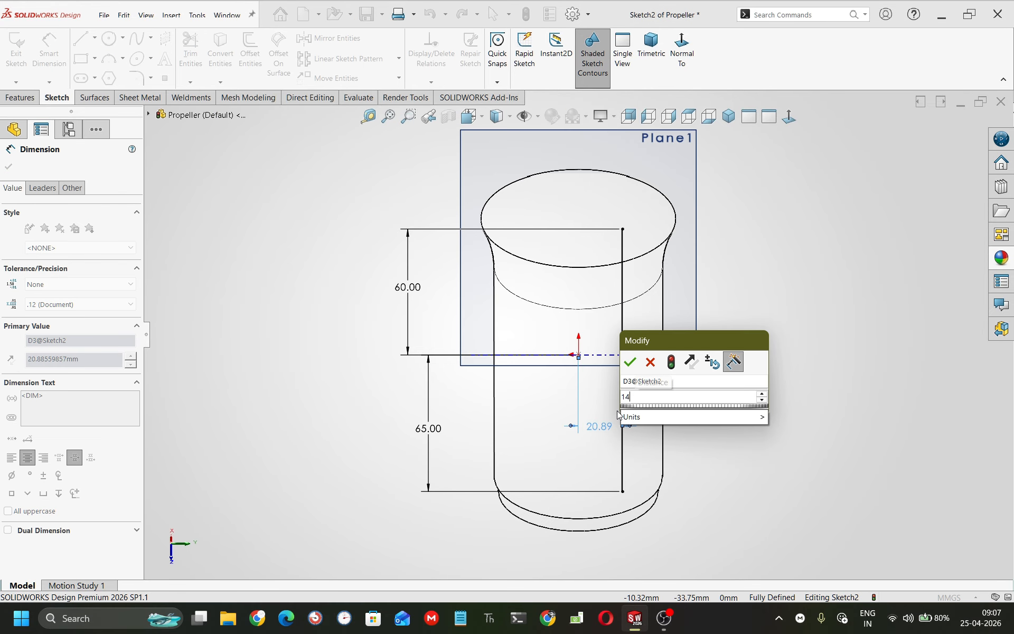
{"action": "key", "text": "Return"}
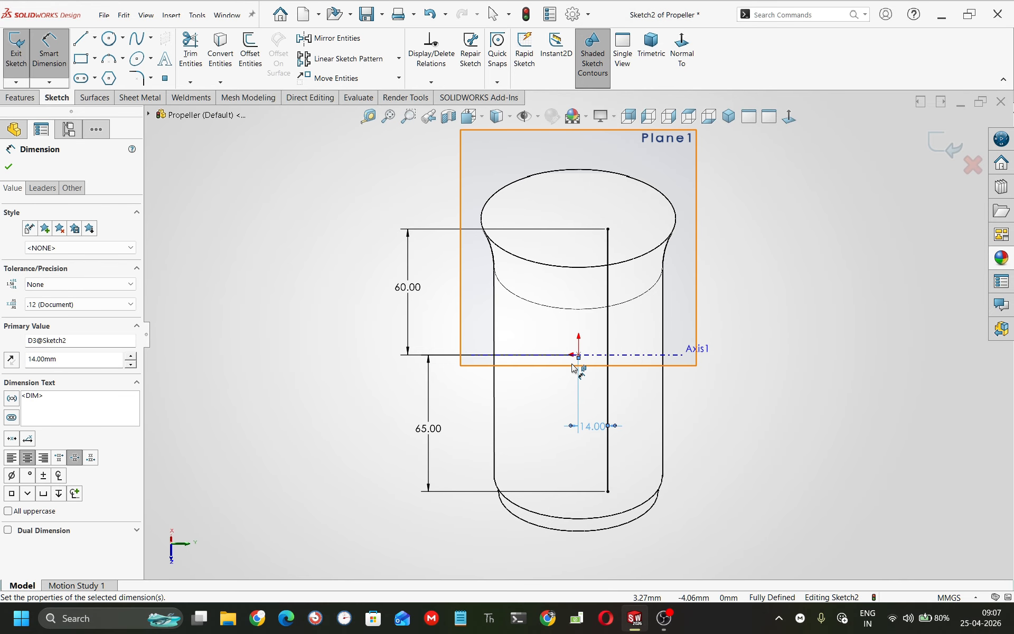
{"action": "key", "text": "Escape"}
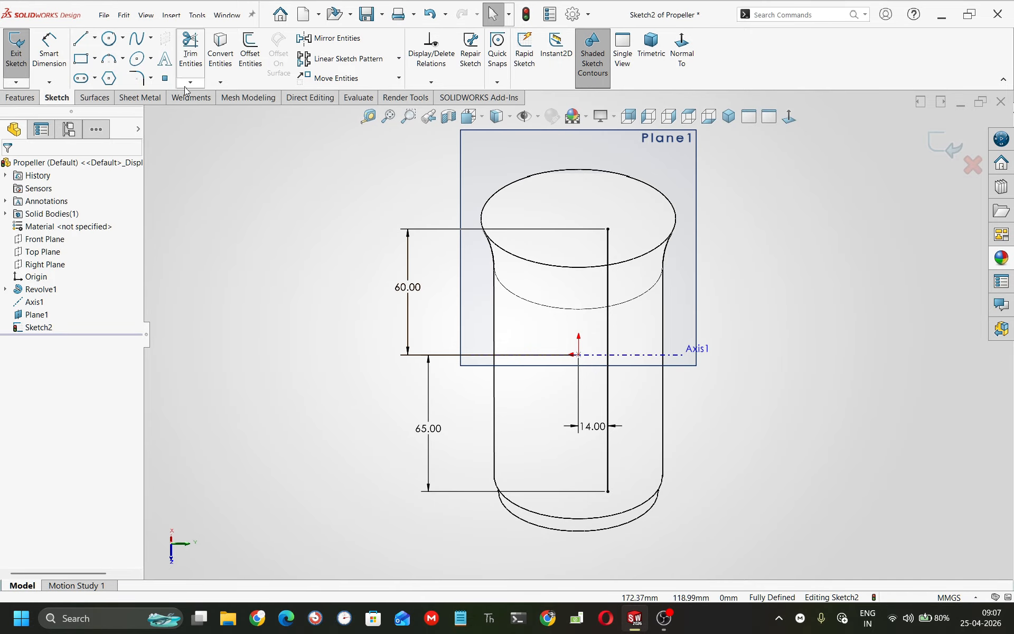
Place two sketch points right of the hub, about 111 mm across and 60 mm above the origin, and about 137 mm across and 31 mm above
{"action": "left_click", "coordinate": [165, 81]}
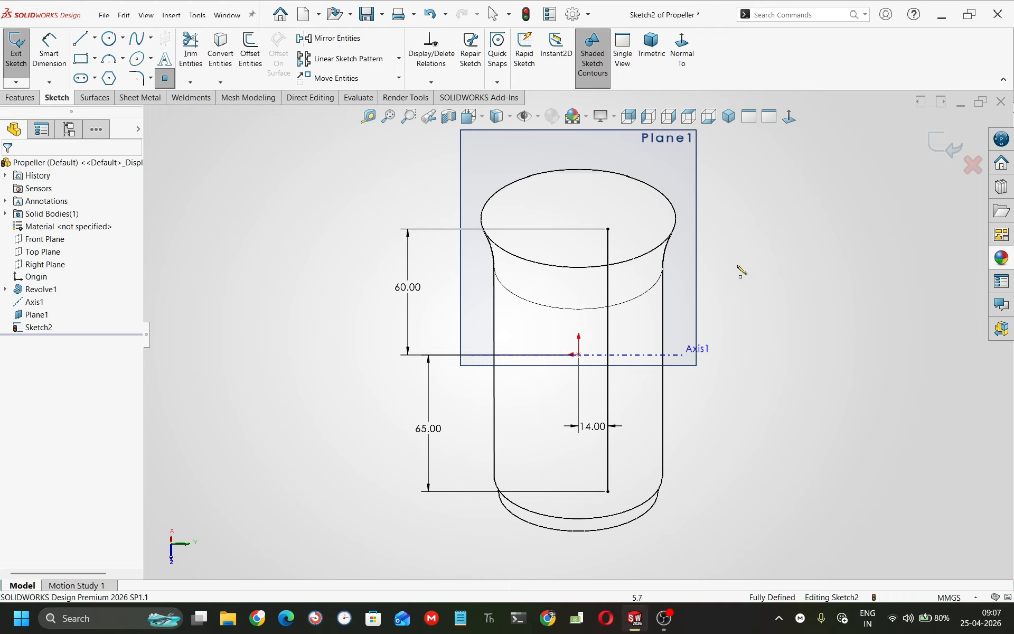
{"action": "left_click", "coordinate": [813, 230]}
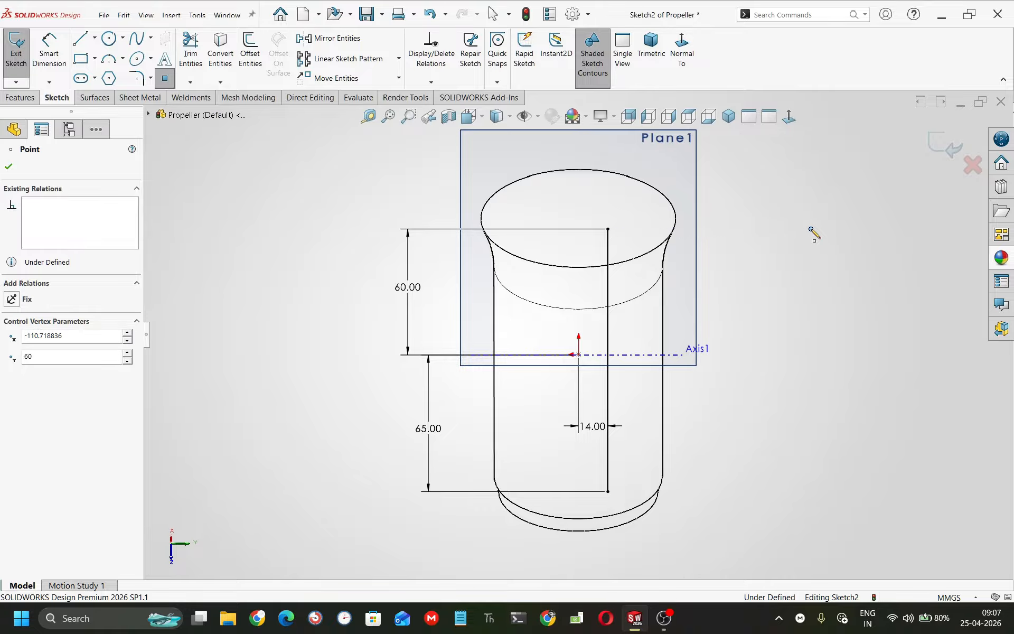
{"action": "left_click", "coordinate": [868, 291]}
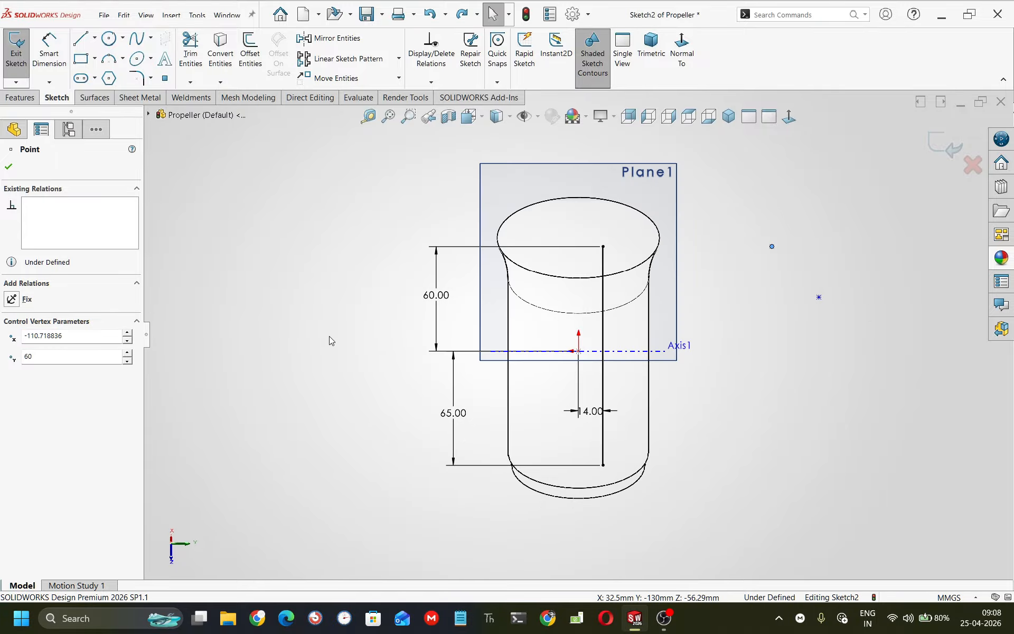
{"action": "key", "text": "Escape"}
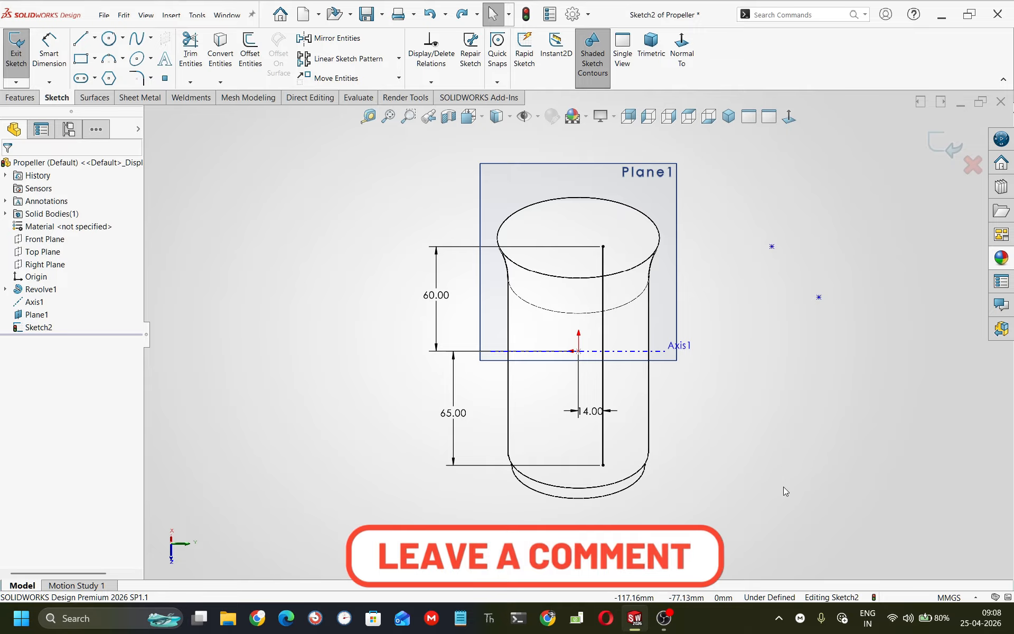
Dimension the upper sketch point at a horizontal distance of 130 mm from the origin
{"action": "right_click_drag", "start_coordinate": [781, 493], "coordinate": [793, 291]}
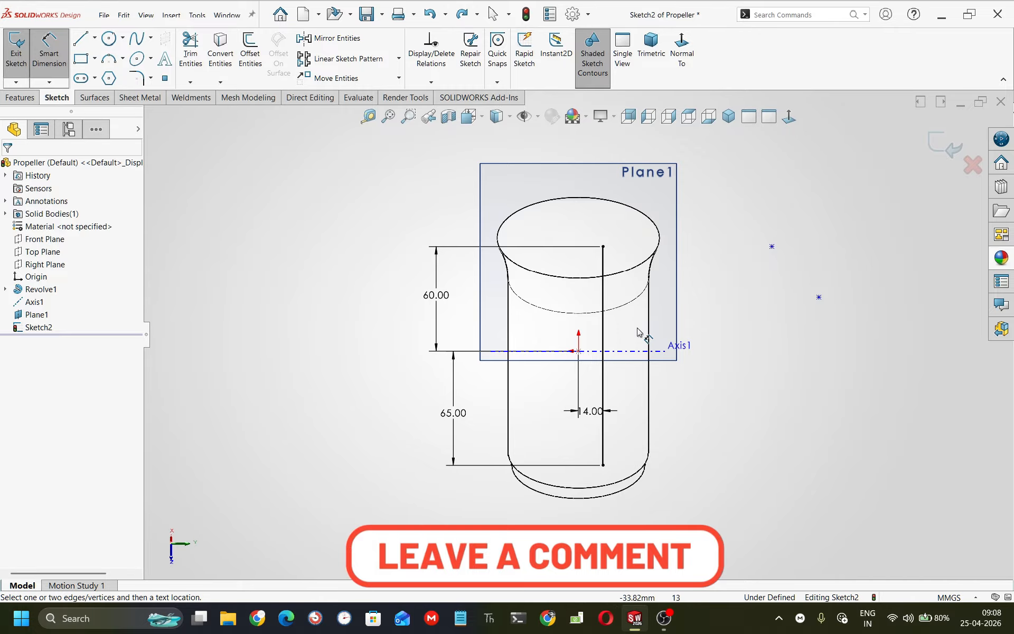
{"action": "left_click", "coordinate": [579, 351]}
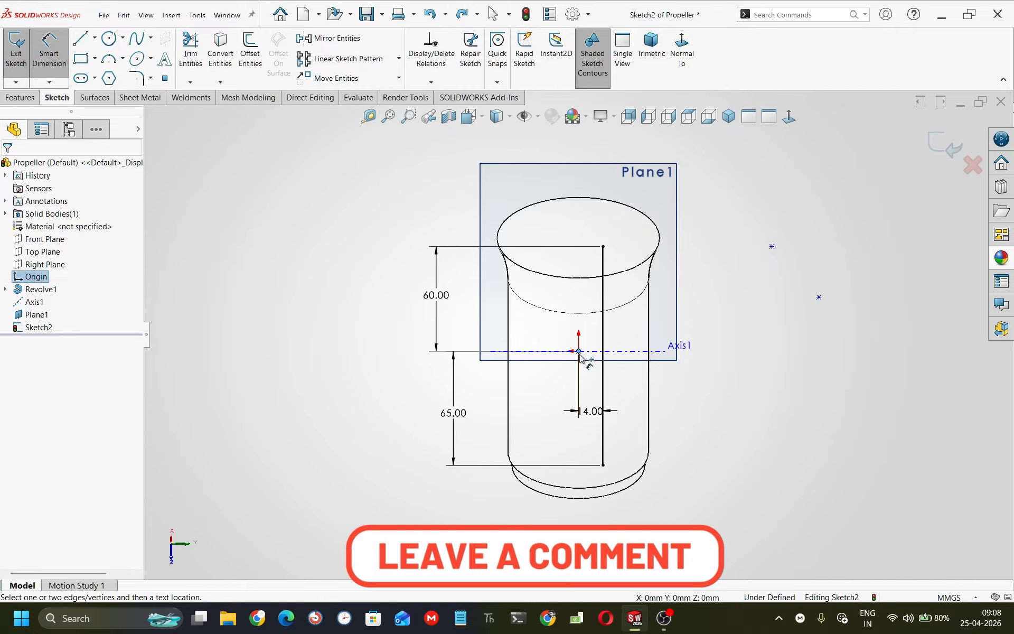
{"action": "left_click", "coordinate": [773, 247]}
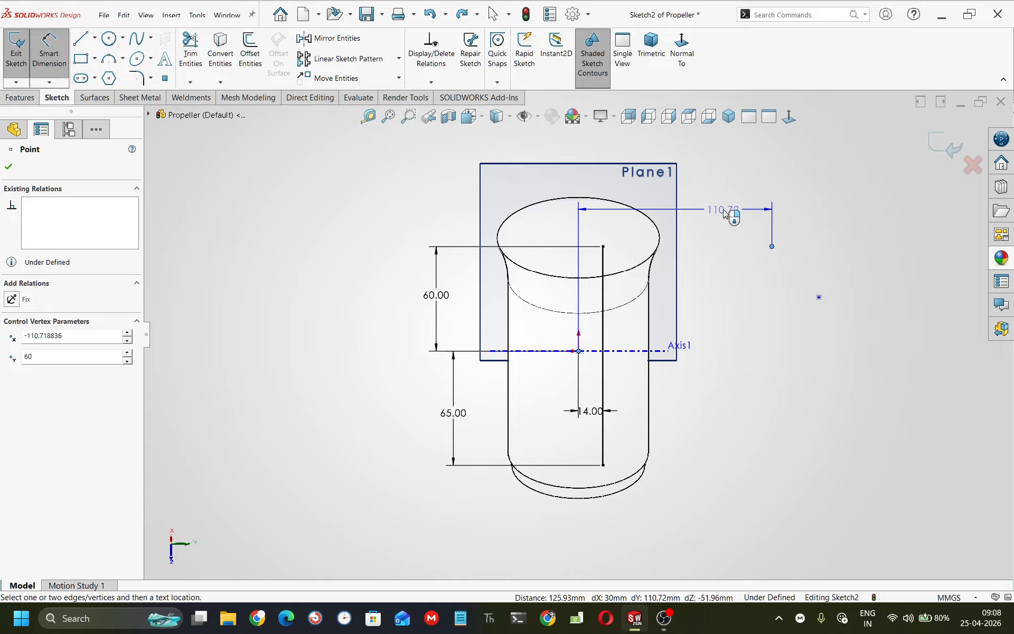
{"action": "left_click", "coordinate": [724, 212]}
{"action": "type", "text": "130"}
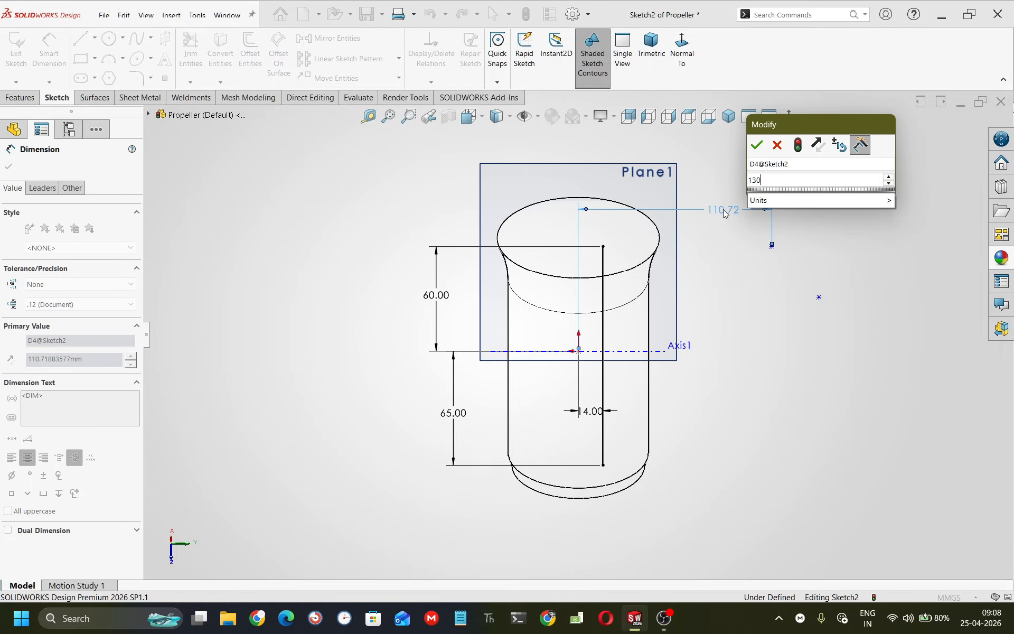
{"action": "key", "text": "Return"}
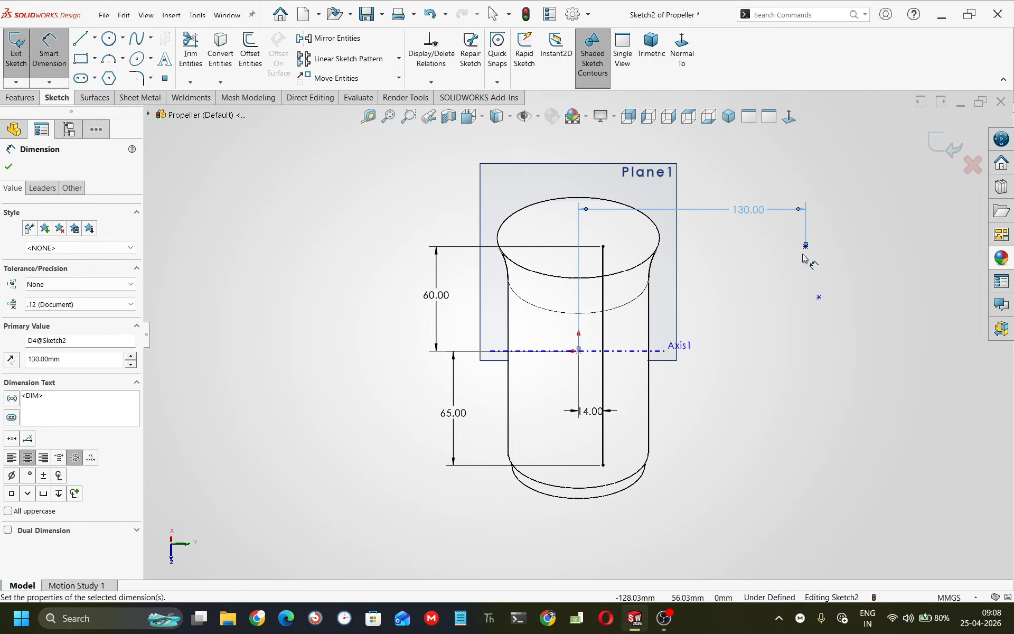
Dimension the upper sketch point at a vertical distance of 65 mm above the origin
{"action": "left_click", "coordinate": [805, 246]}
{"action": "left_click", "coordinate": [580, 352]}
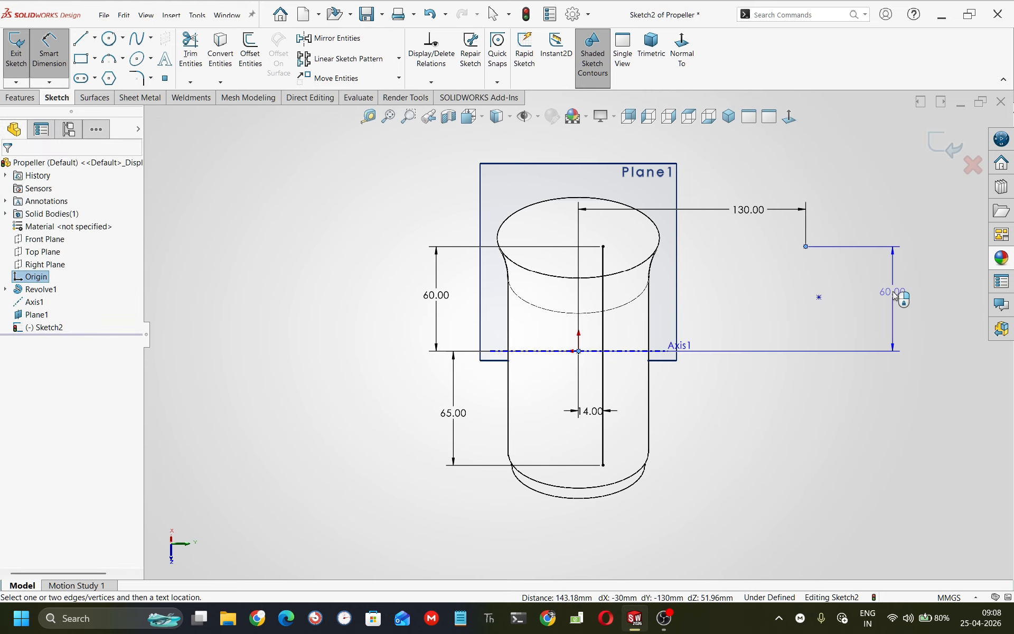
{"action": "left_click", "coordinate": [896, 294]}
{"action": "type", "text": "65"}
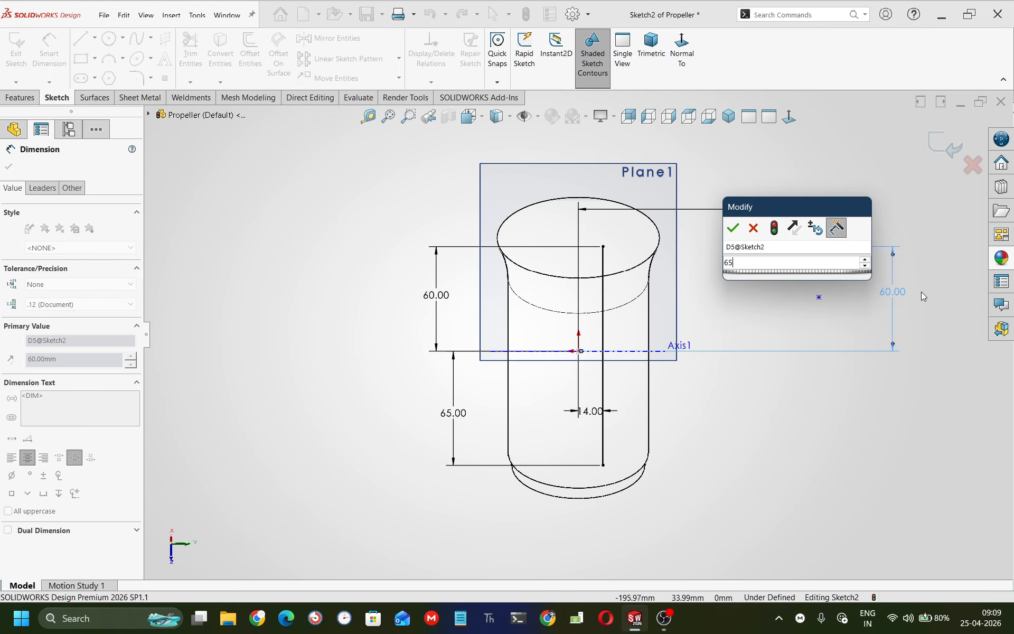
{"action": "key", "text": "Return"}
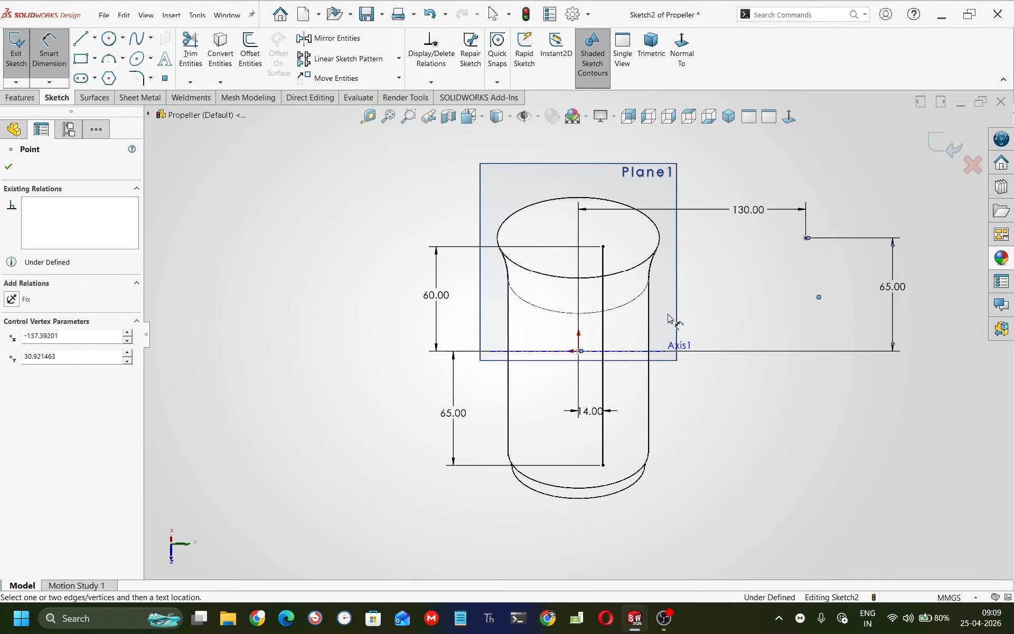
Dimension the lower sketch point at a vertical distance of 34 mm above the origin
{"action": "left_click", "coordinate": [579, 351]}
{"action": "left_click", "coordinate": [920, 325]}
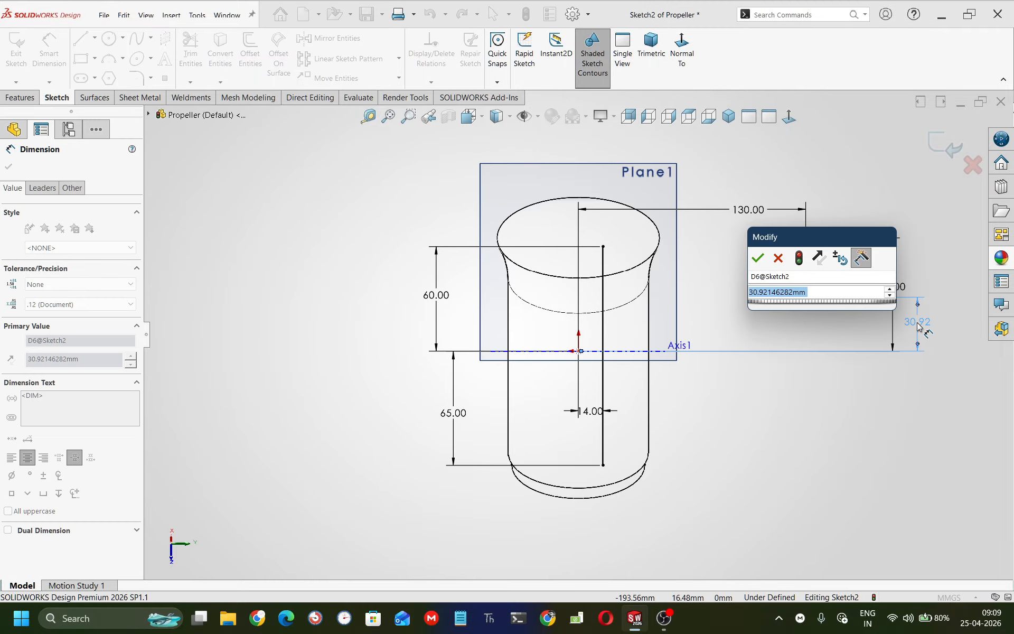
{"action": "type", "text": "34"}
{"action": "key", "text": "Return"}
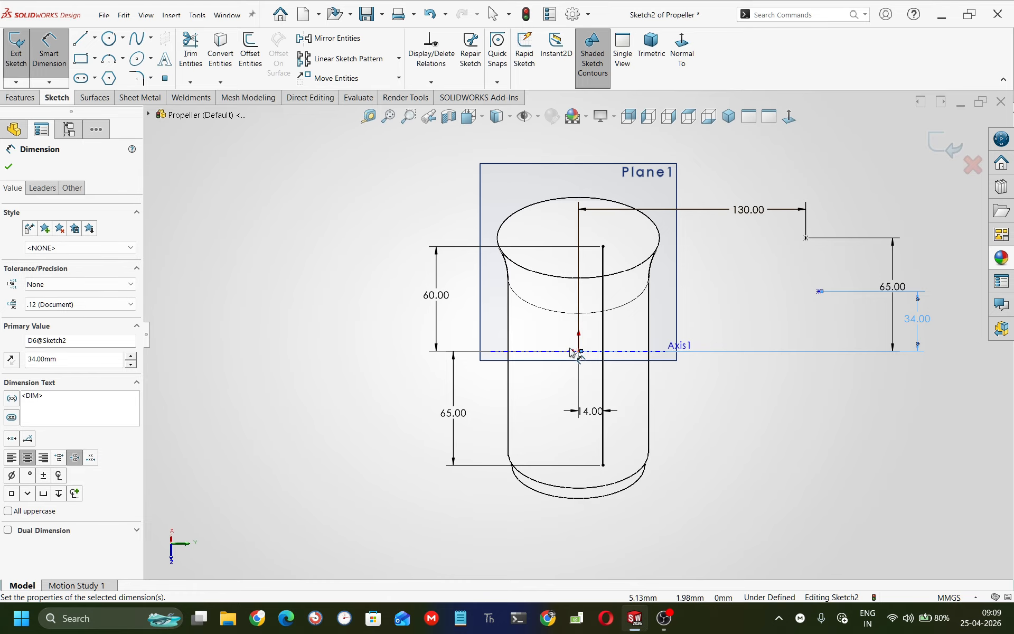
Dimension the lower sketch point at a horizontal distance of 150 mm from the origin
{"action": "left_click", "coordinate": [580, 352]}
{"action": "left_click", "coordinate": [819, 292]}
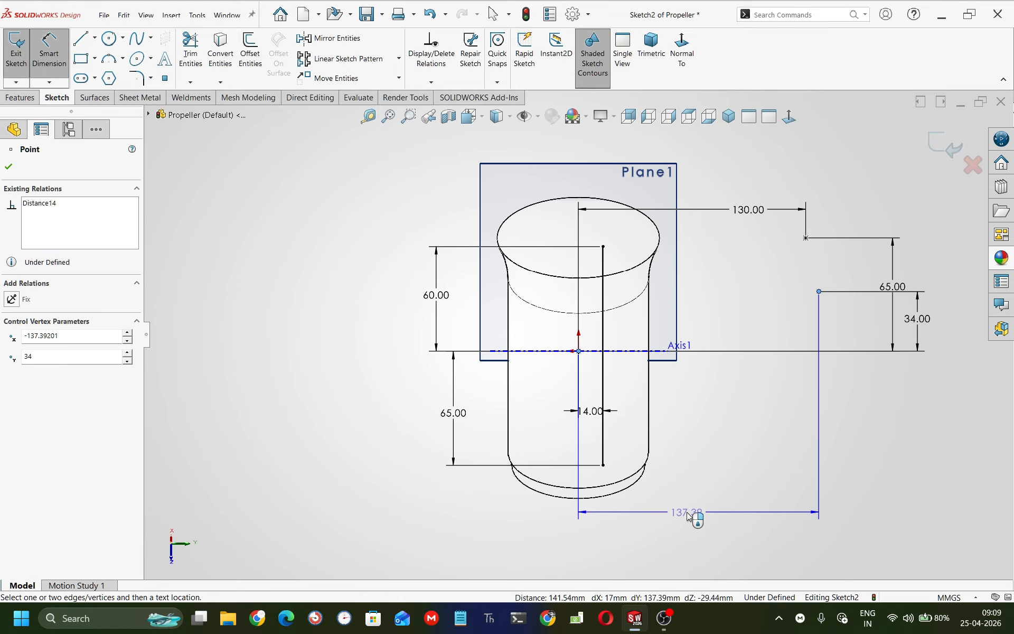
{"action": "left_click", "coordinate": [705, 502]}
{"action": "key", "text": "Return"}
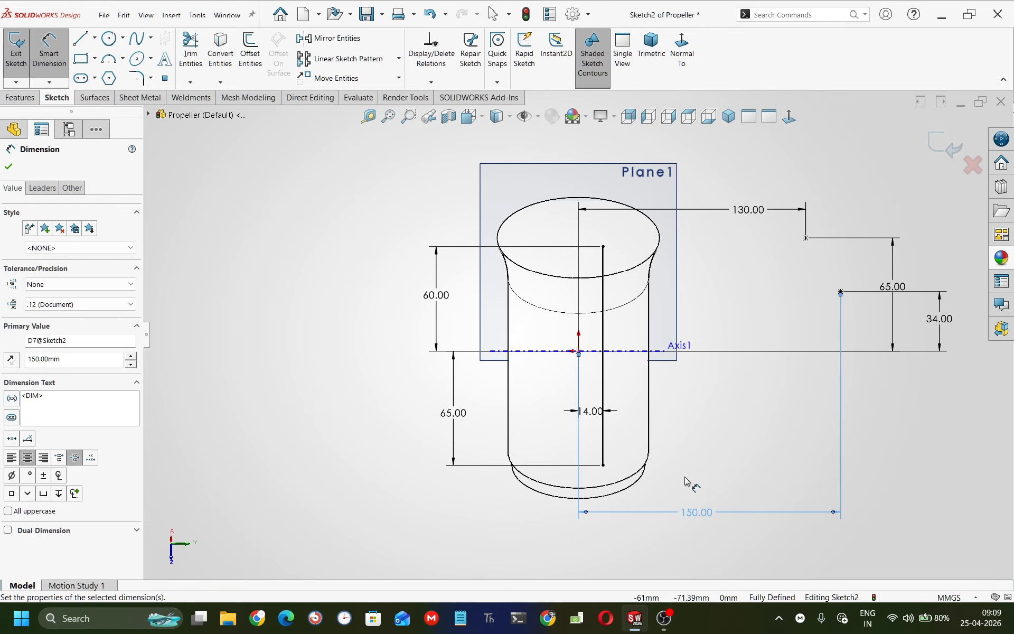
{"action": "key", "text": "Escape"}
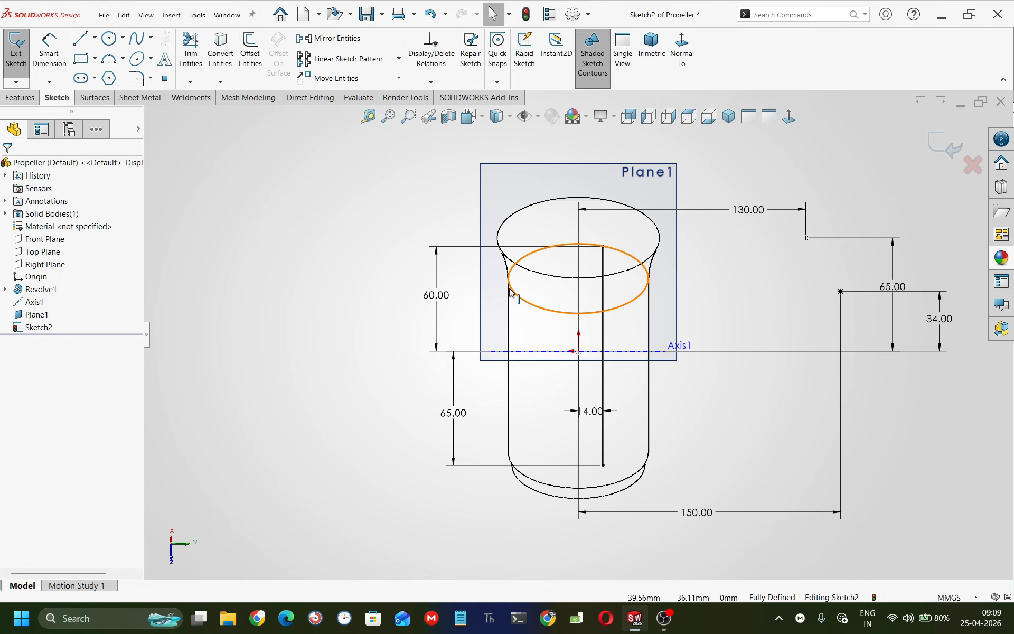
Draw a spline from the line's upper end through both sketch points to its lower end, closing the blade outline, and select the spline
{"action": "left_click", "coordinate": [137, 38]}
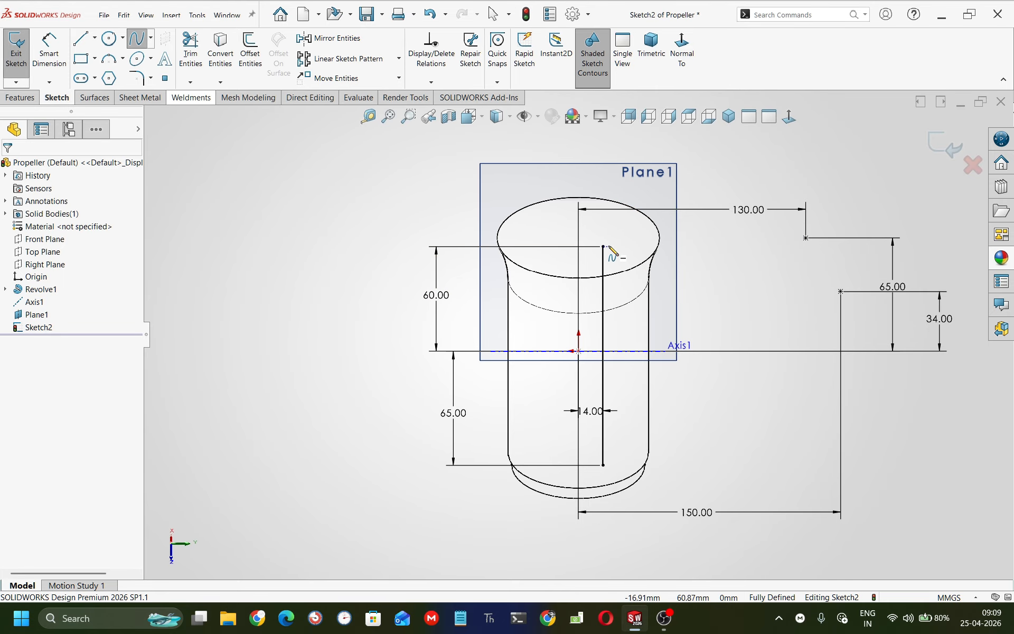
{"action": "left_click", "coordinate": [806, 238]}
{"action": "left_click", "coordinate": [806, 238]}
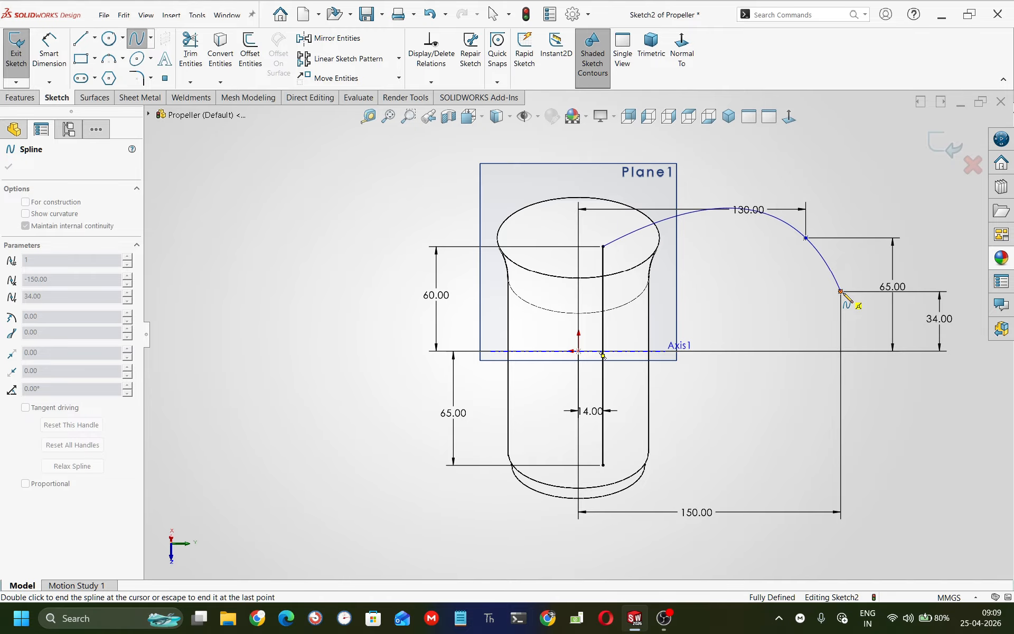
{"action": "left_click", "coordinate": [840, 291]}
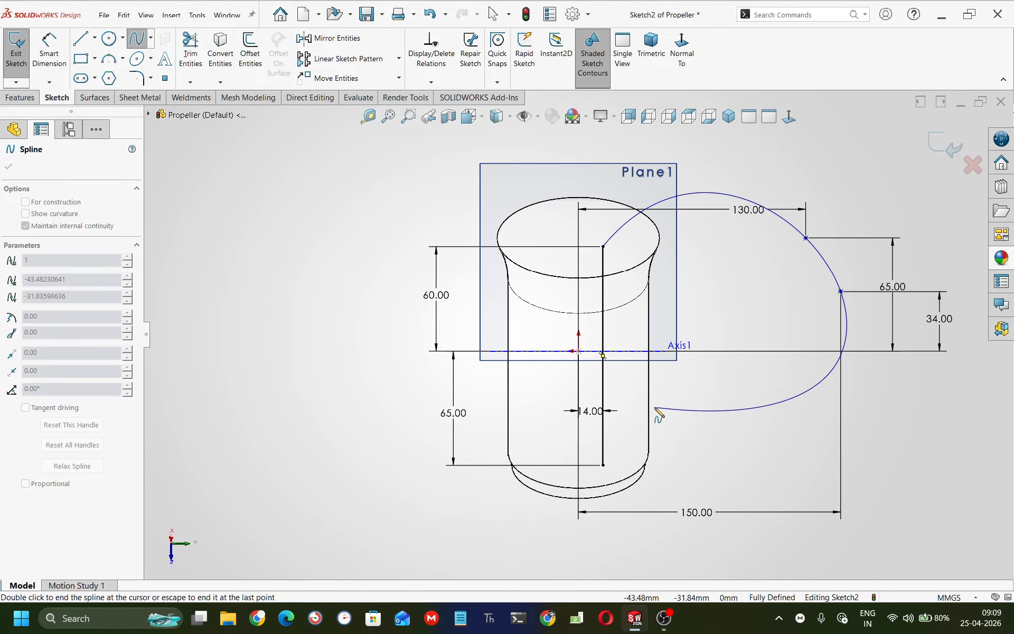
{"action": "double_click", "coordinate": [604, 466]}
{"action": "key", "text": "Escape"}
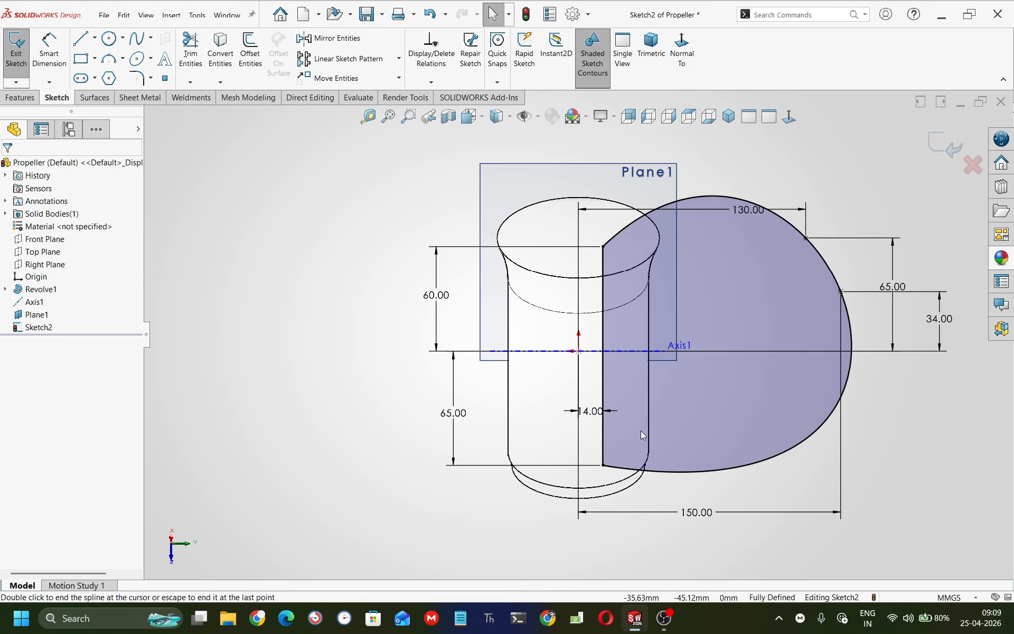
{"action": "left_click", "coordinate": [719, 471]}
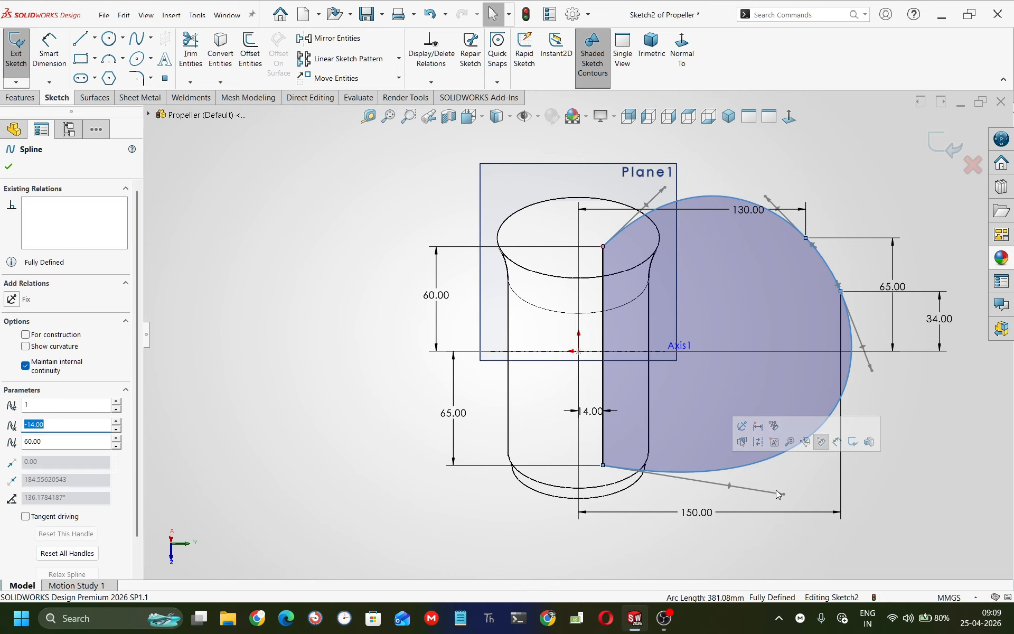
Adjust the spline's tangent handles at the blade's lower end and outermost point to flatten the lower edge
{"action": "left_click_drag", "start_coordinate": [784, 494], "coordinate": [682, 449]}
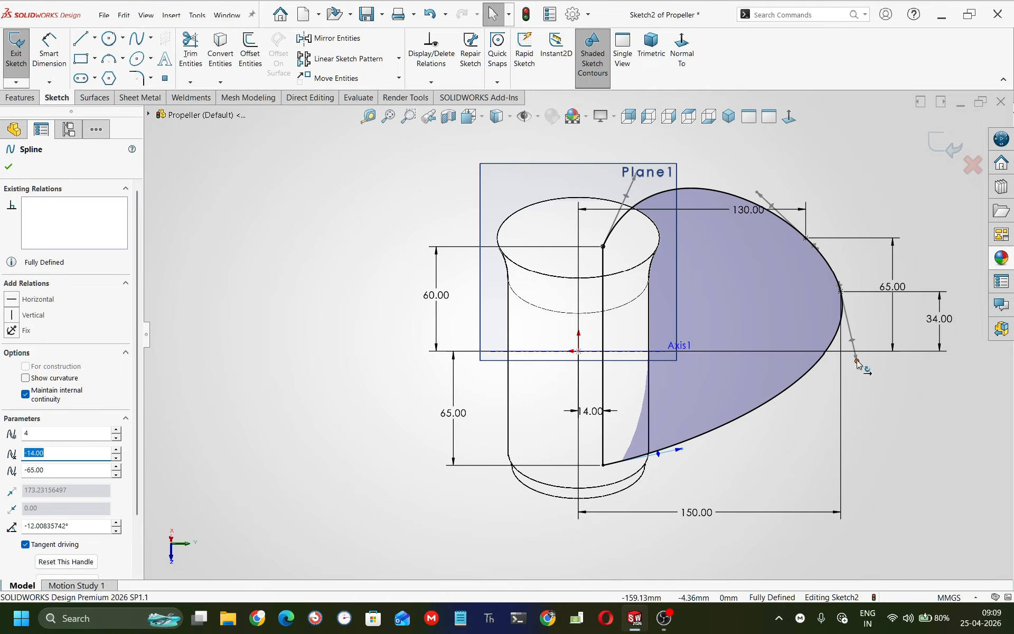
{"action": "left_click_drag", "start_coordinate": [857, 361], "coordinate": [866, 361]}
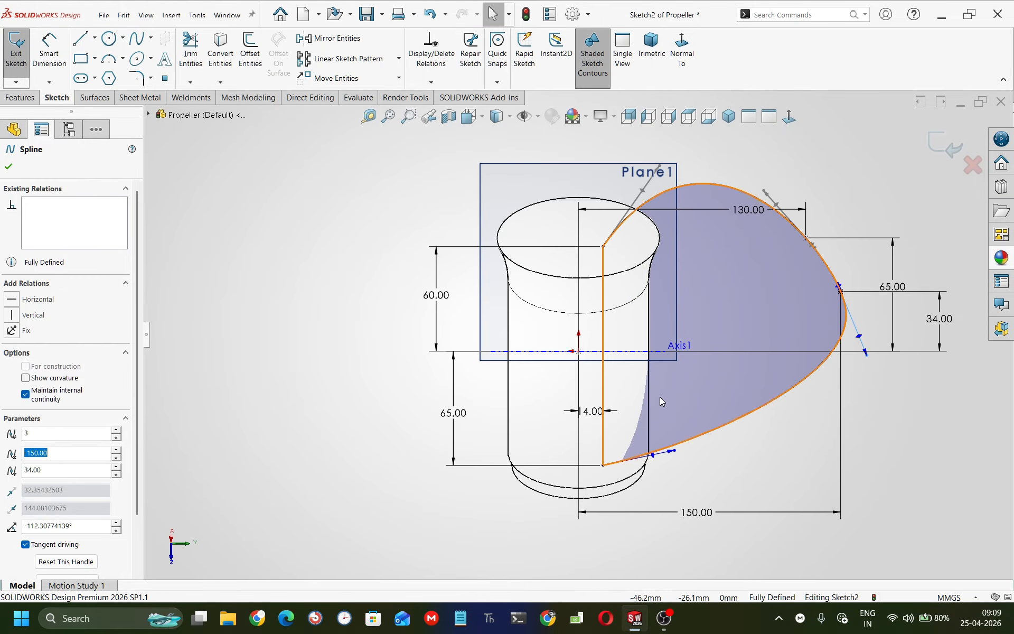
{"action": "left_click", "coordinate": [887, 363]}
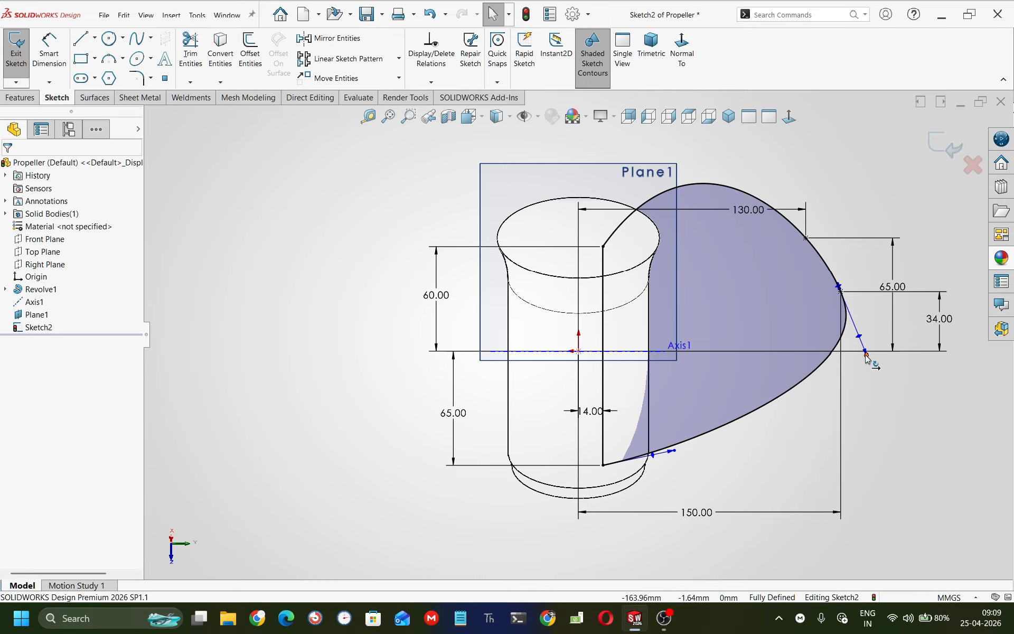
Swing the tangent handle at the spline's outermost point upright and give it a Vertical relation
{"action": "left_click_drag", "start_coordinate": [859, 368], "coordinate": [839, 366]}
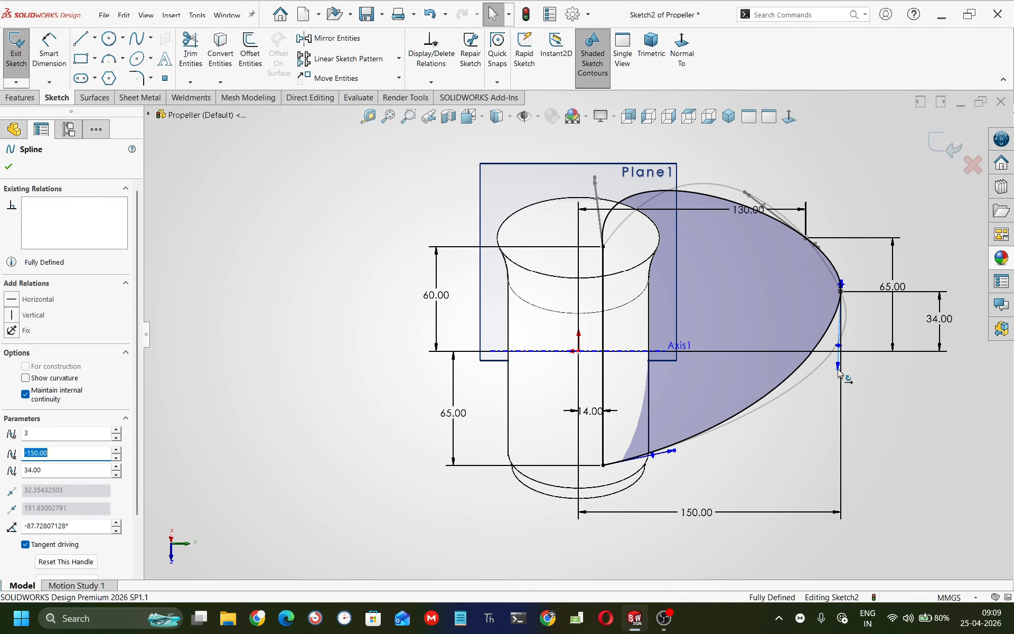
{"action": "left_click", "coordinate": [10, 315]}
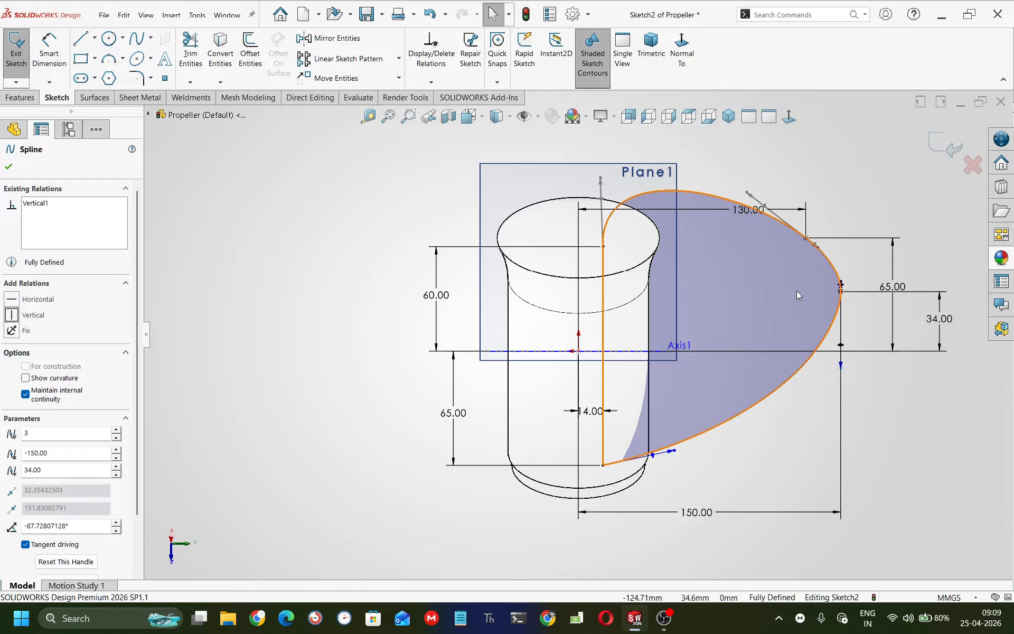
{"action": "left_click", "coordinate": [682, 135]}
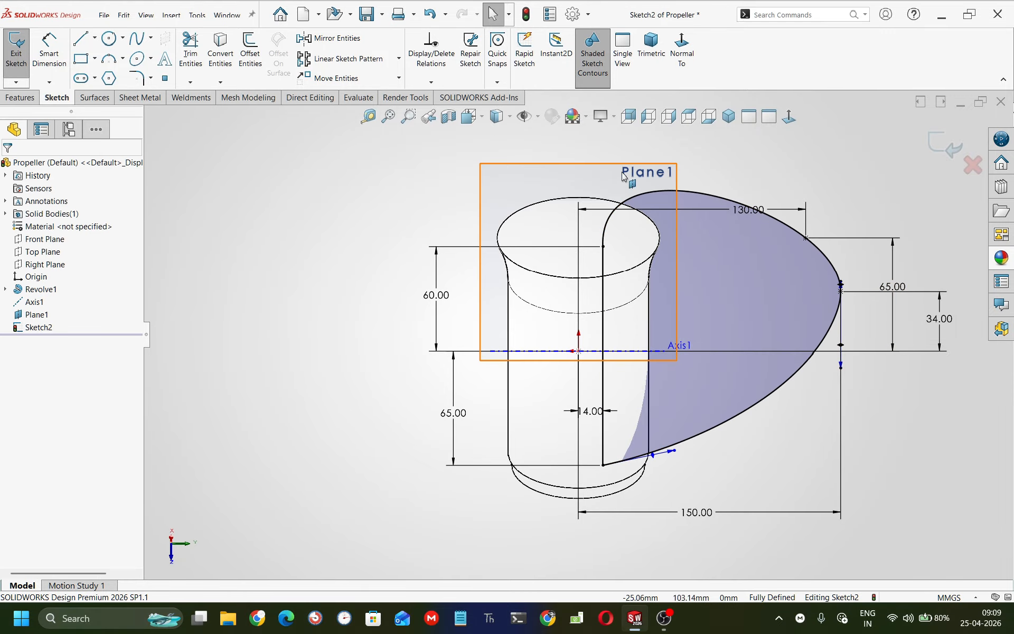
Swing the tangent handle at the spline's upper end outward and downward so the blade's upper edge curves inward
{"action": "left_click", "coordinate": [634, 199]}
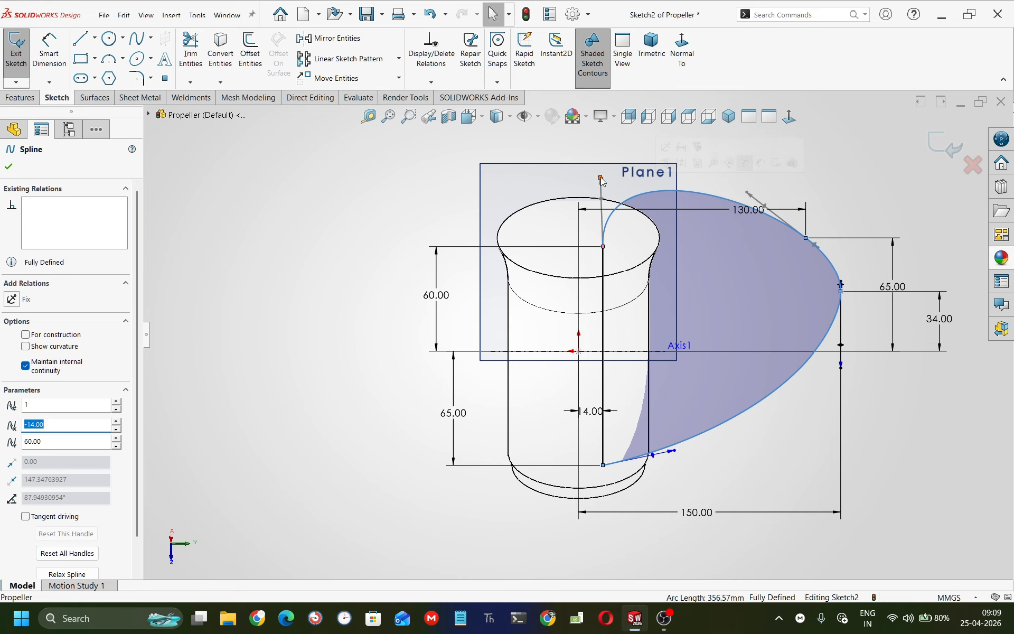
{"action": "left_click_drag", "start_coordinate": [601, 178], "coordinate": [678, 285]}
{"action": "left_click", "coordinate": [875, 467]}
{"action": "right_click_drag", "start_coordinate": [875, 468], "coordinate": [890, 373]}
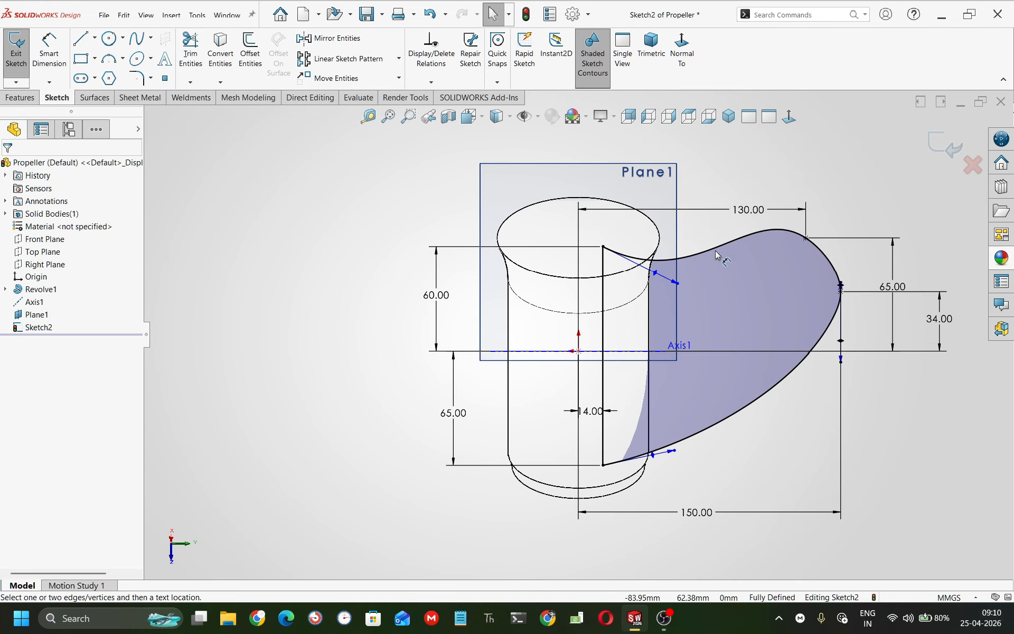
{"action": "left_click", "coordinate": [680, 285]}
{"action": "left_click", "coordinate": [726, 174]}
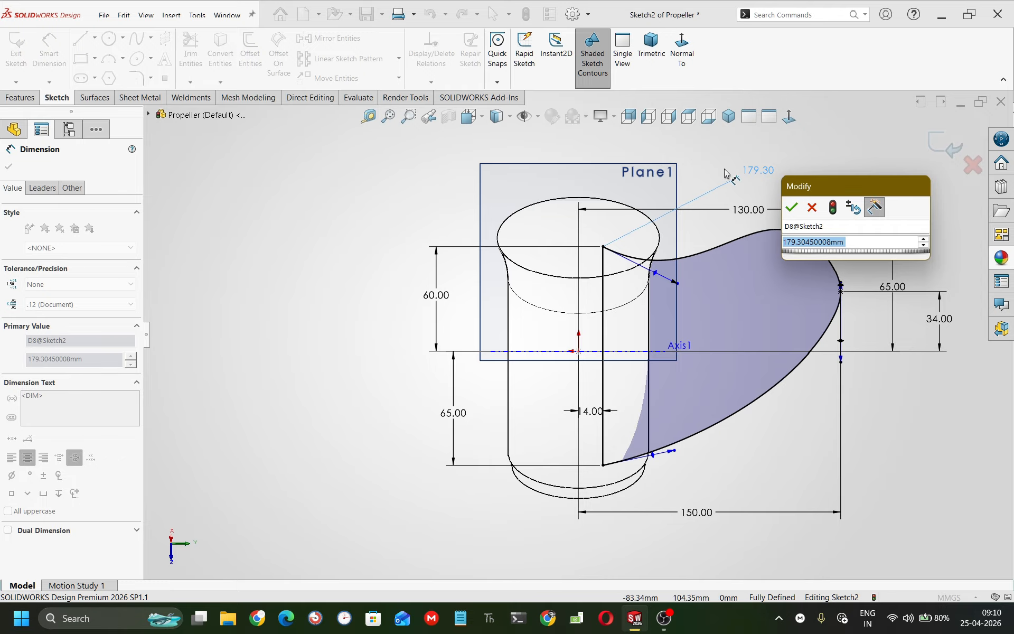
{"action": "key", "text": "Return"}
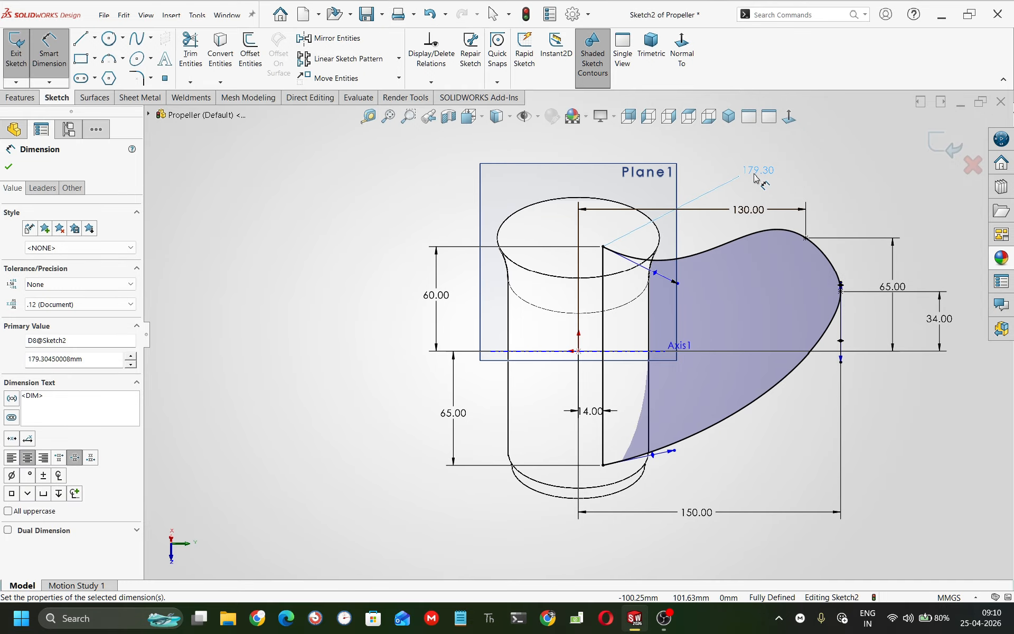
{"action": "key", "text": "Delete"}
Try to dimension the obtuse angle between the upper end's tangent handle and the vertical line at 70 degrees
{"action": "left_click", "coordinate": [604, 288]}
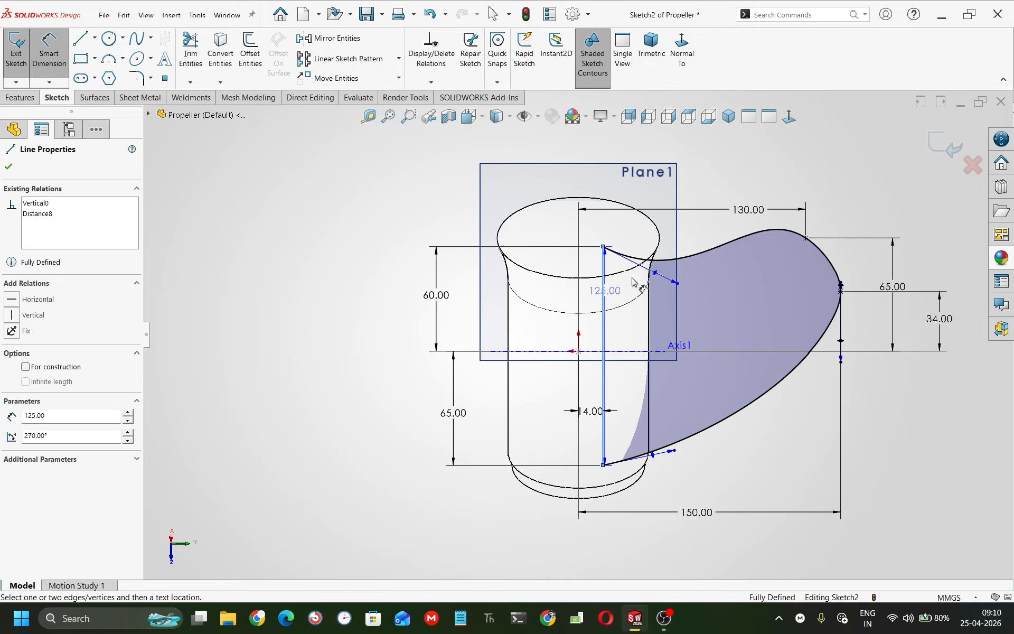
{"action": "left_click", "coordinate": [655, 273]}
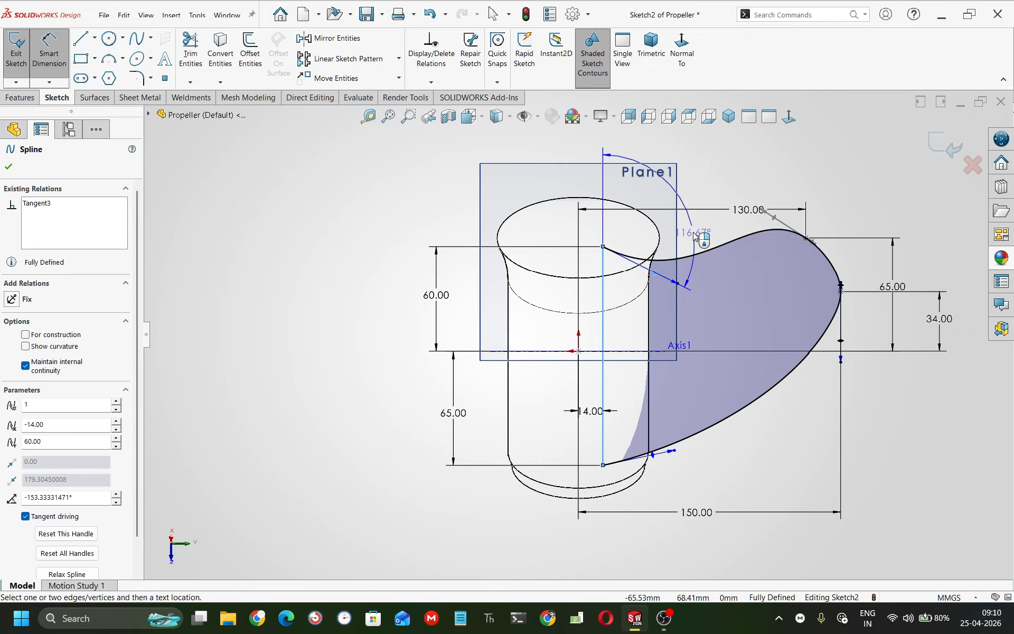
{"action": "left_click", "coordinate": [695, 236]}
{"action": "type", "text": "70"}
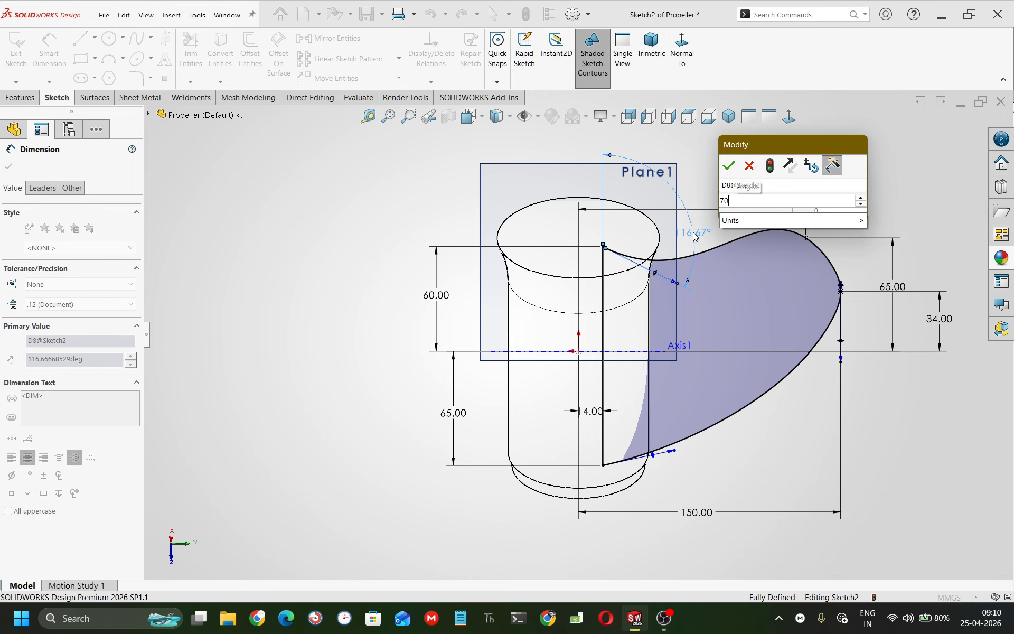
{"action": "key", "text": "Return"}
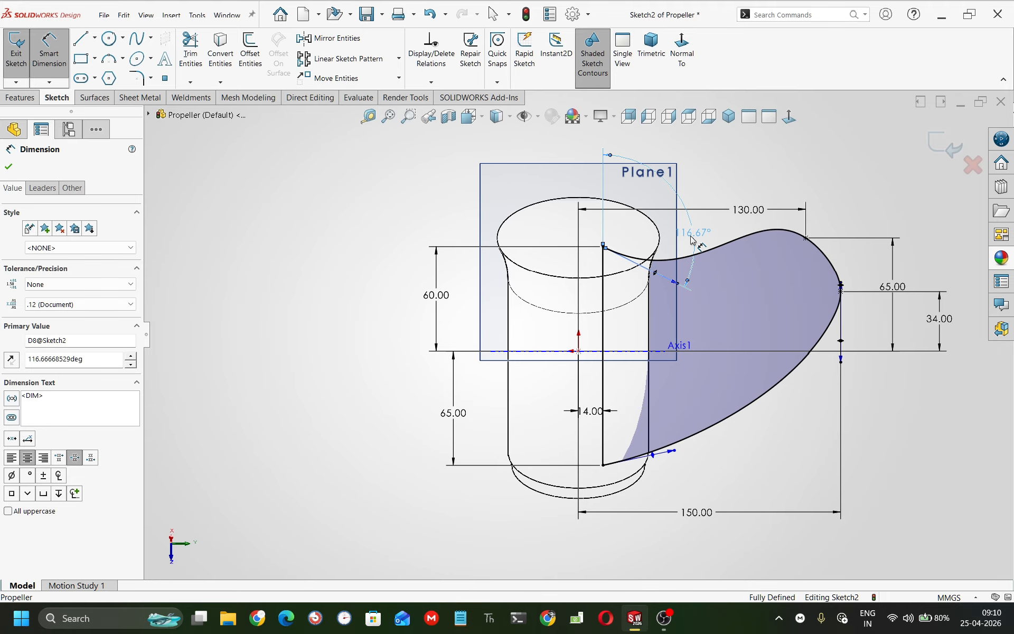
Dimension the acute angle between the vertical line and the upper end's tangent handle at 70 degrees
{"action": "left_click", "coordinate": [603, 293]}
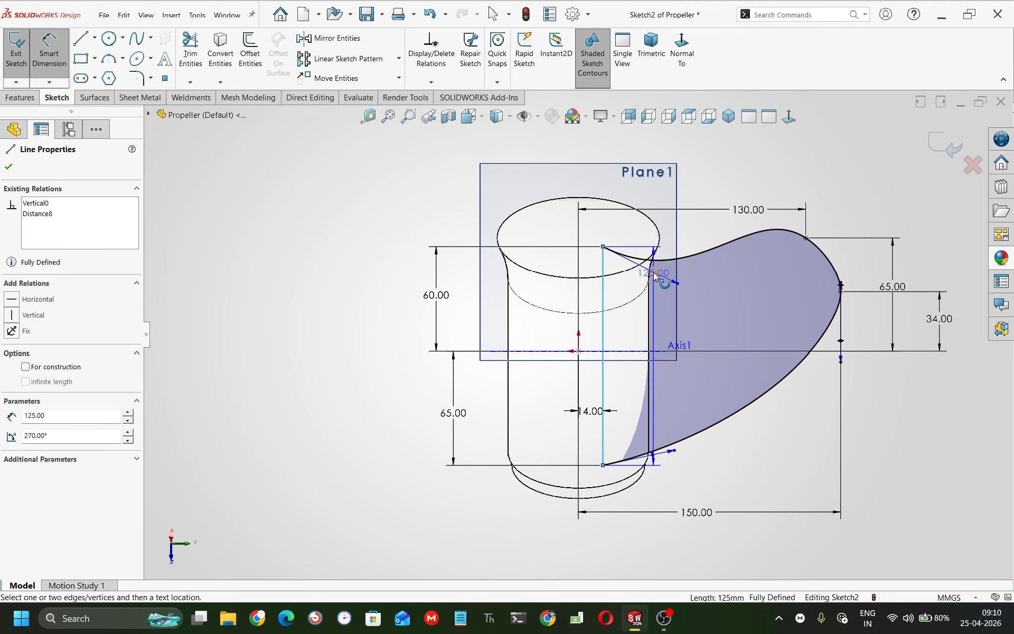
{"action": "left_click", "coordinate": [652, 271]}
{"action": "left_click", "coordinate": [627, 291]}
{"action": "type", "text": "70"}
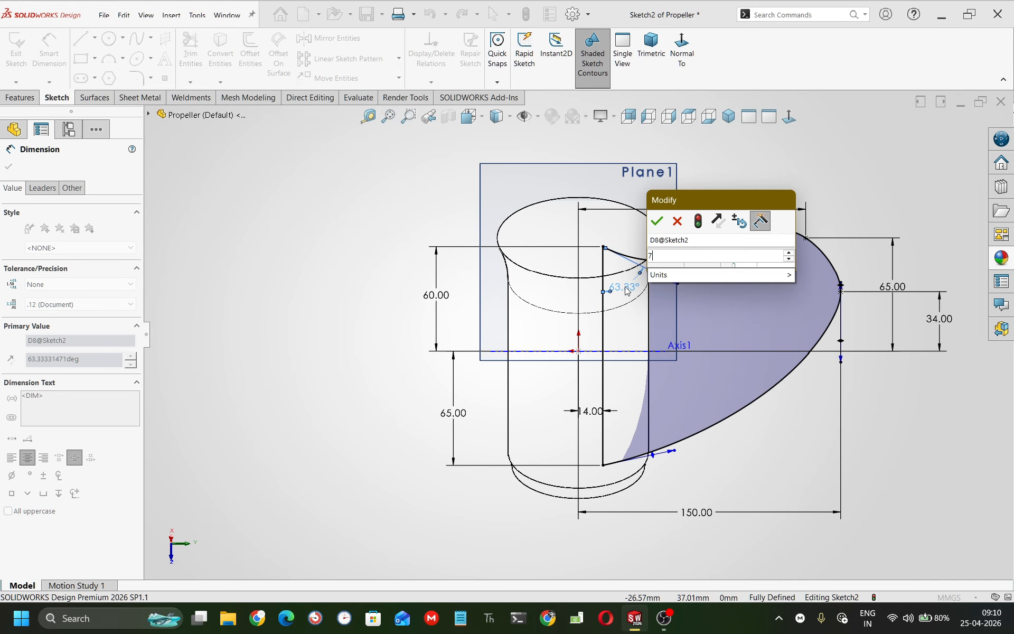
{"action": "key", "text": "Return"}
Dimension the tangent magnitude of the spline's upper end handle at 125 mm
{"action": "scroll", "coordinate": [655, 256], "scroll_direction": "down", "scroll_amount": 5}
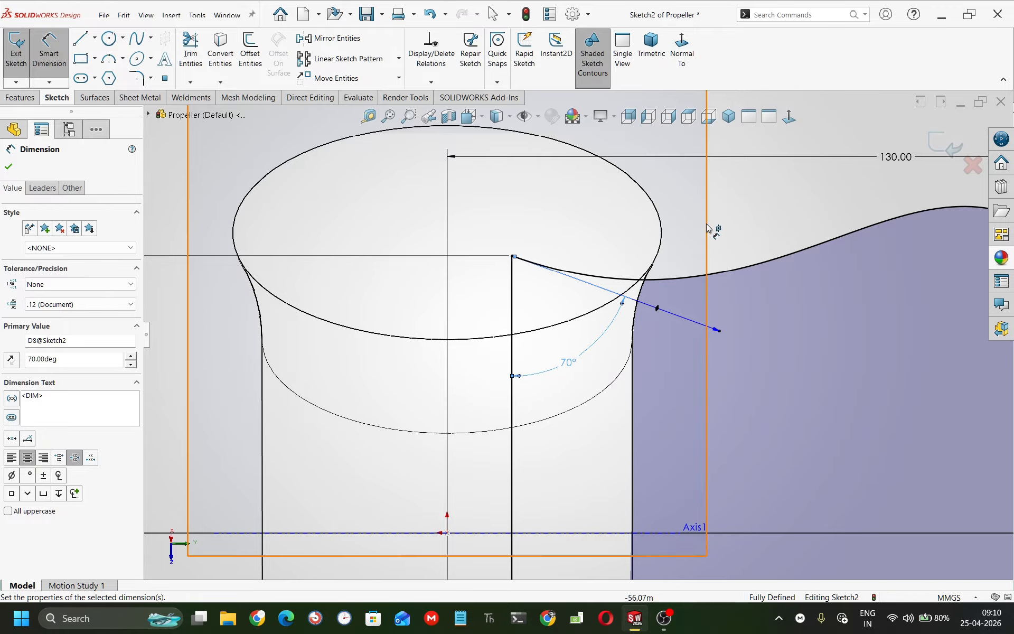
{"action": "left_click", "coordinate": [719, 332]}
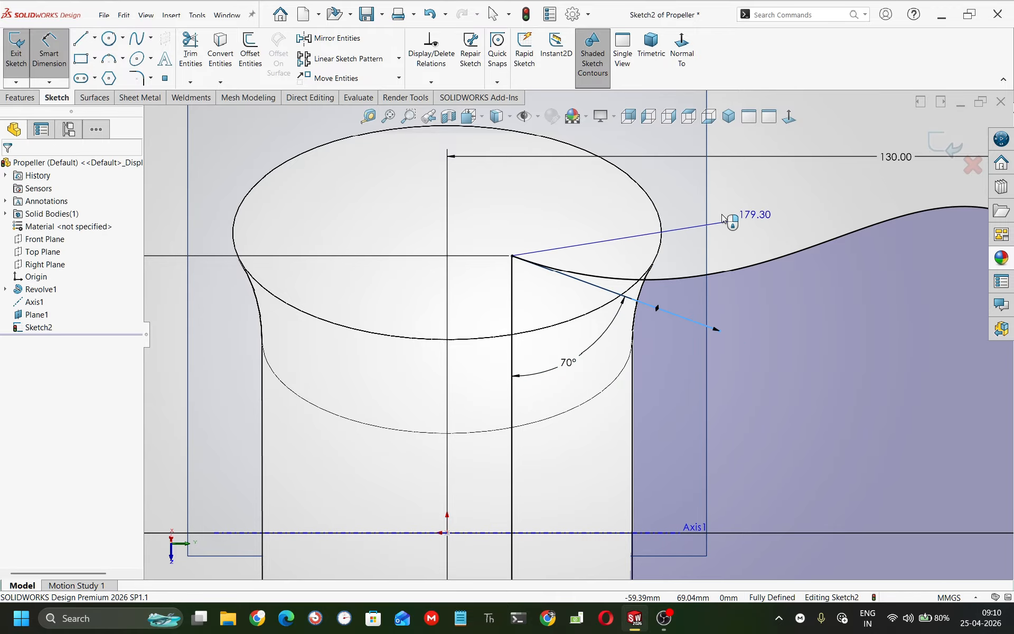
{"action": "left_click", "coordinate": [722, 218]}
{"action": "type", "text": "125"}
{"action": "key", "text": "Return"}
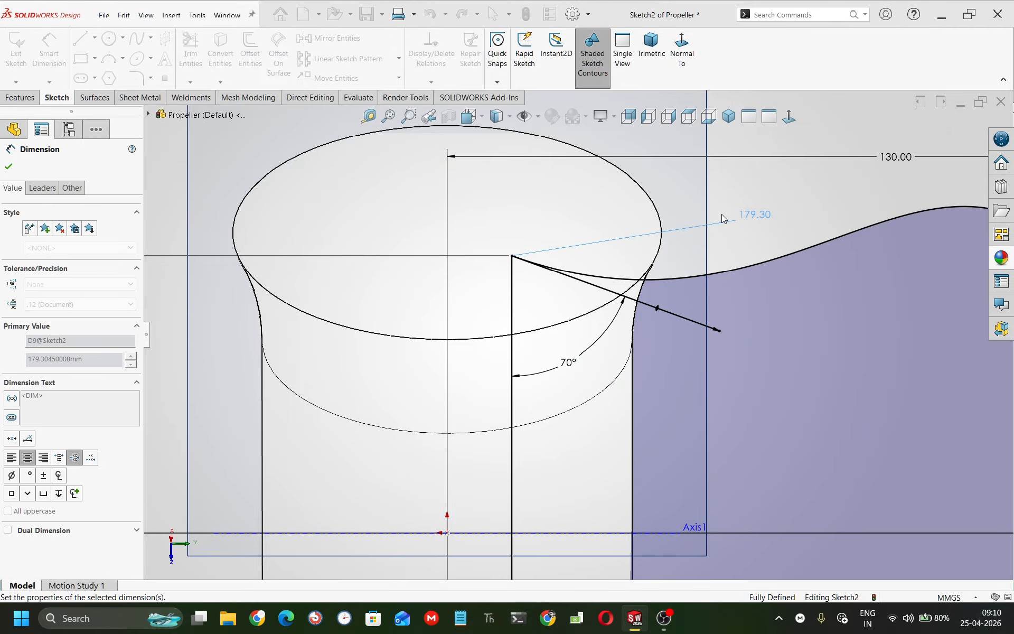
{"action": "left_click", "coordinate": [513, 365]}
{"action": "scroll", "coordinate": [579, 335], "scroll_direction": "up", "scroll_amount": 6}
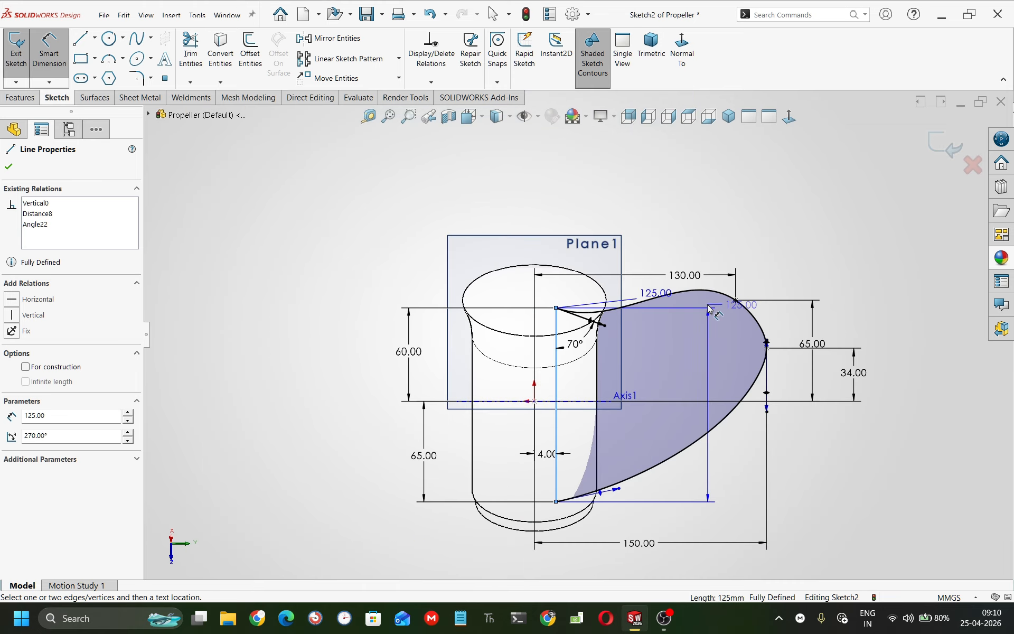
{"action": "scroll", "coordinate": [721, 313], "scroll_direction": "down", "scroll_amount": 3}
{"action": "key", "text": "Escape"}
{"action": "key", "text": "Escape"}
Adjust the vertical handle at the outermost spline point and tilt the tangent handle at the upper outer spline point
{"action": "left_click_drag", "start_coordinate": [794, 373], "coordinate": [793, 343]}
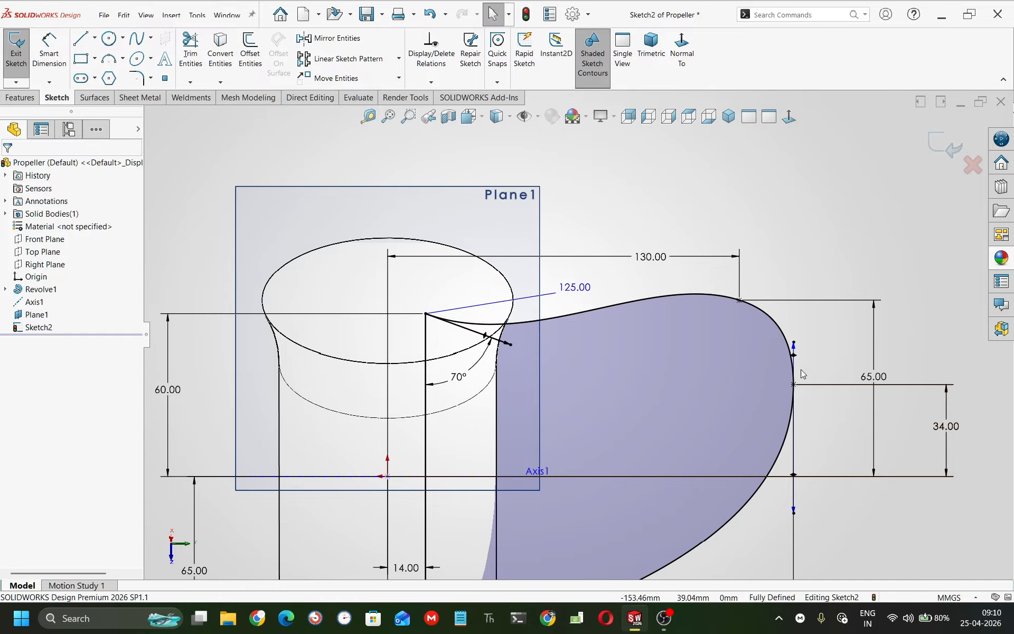
{"action": "right_click_drag", "start_coordinate": [815, 388], "coordinate": [825, 216]}
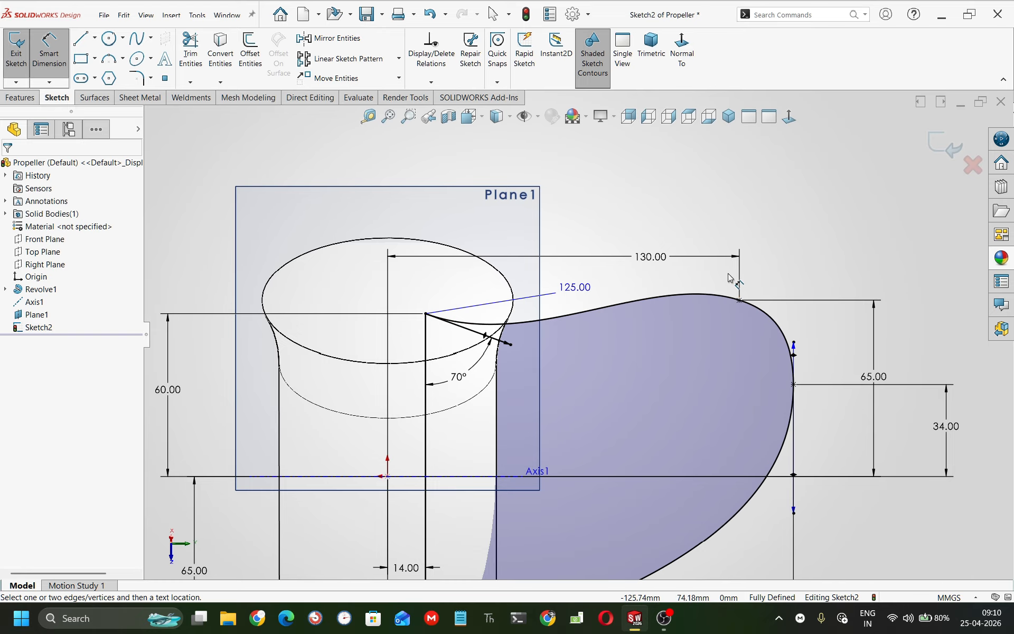
{"action": "key", "text": "Escape"}
{"action": "left_click", "coordinate": [694, 299]}
{"action": "left_click", "coordinate": [739, 300]}
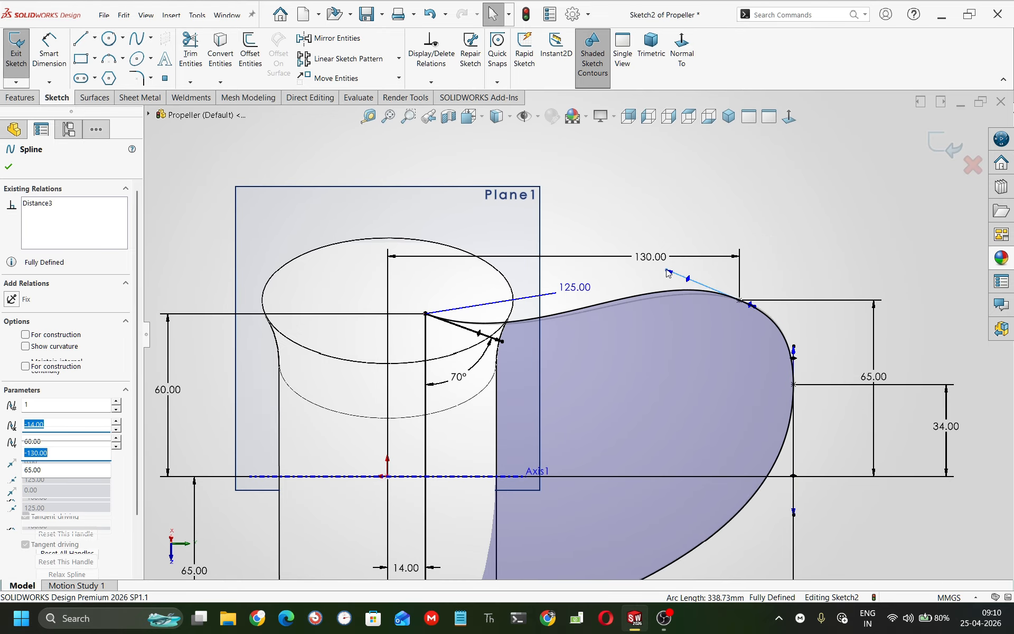
Dimension the angle between the upper outer point's tangent handle and the vertical line at 75 degrees
{"action": "right_click_drag", "start_coordinate": [797, 297], "coordinate": [814, 155]}
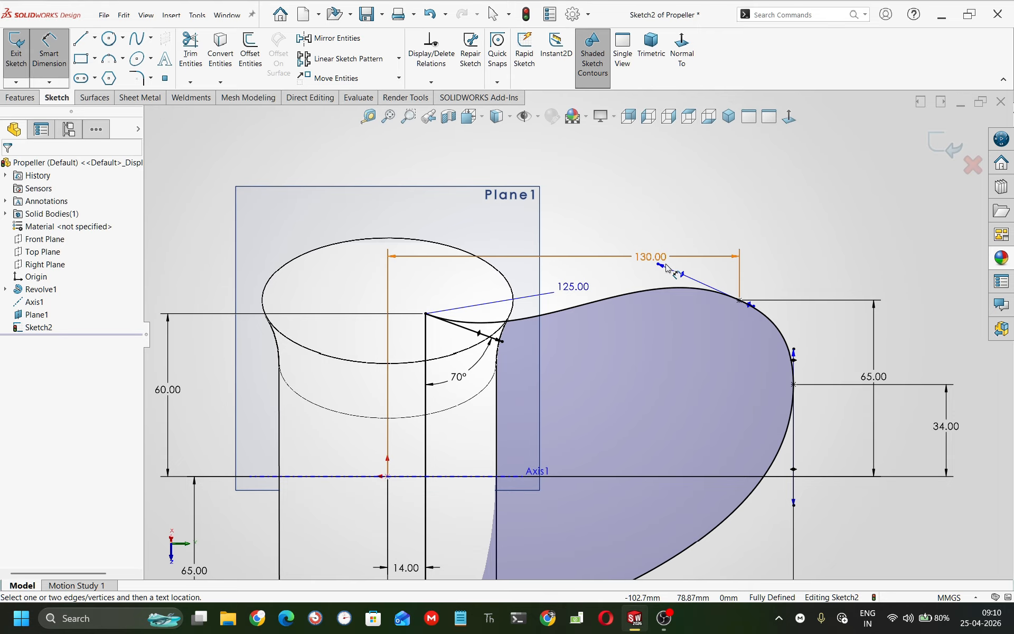
{"action": "left_click", "coordinate": [682, 274]}
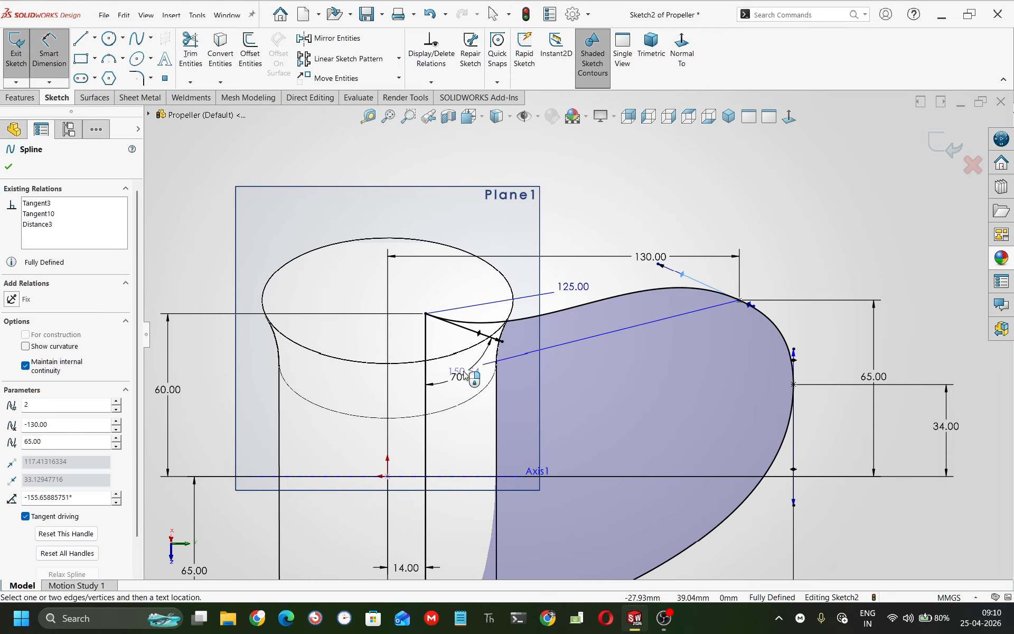
{"action": "left_click", "coordinate": [425, 406]}
{"action": "left_click", "coordinate": [638, 394]}
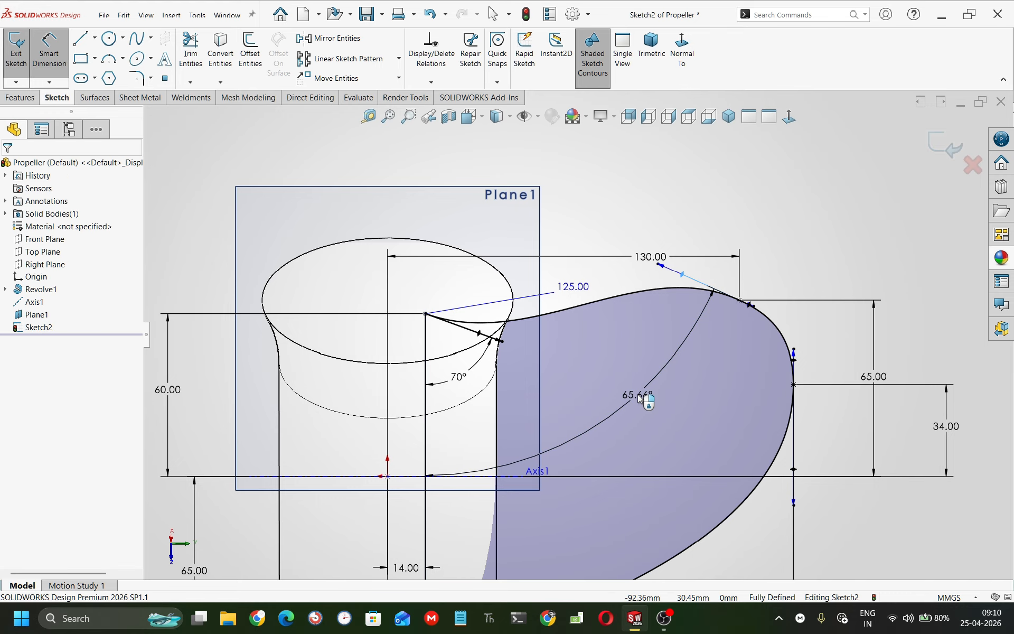
{"action": "type", "text": "75"}
{"action": "key", "text": "Return"}
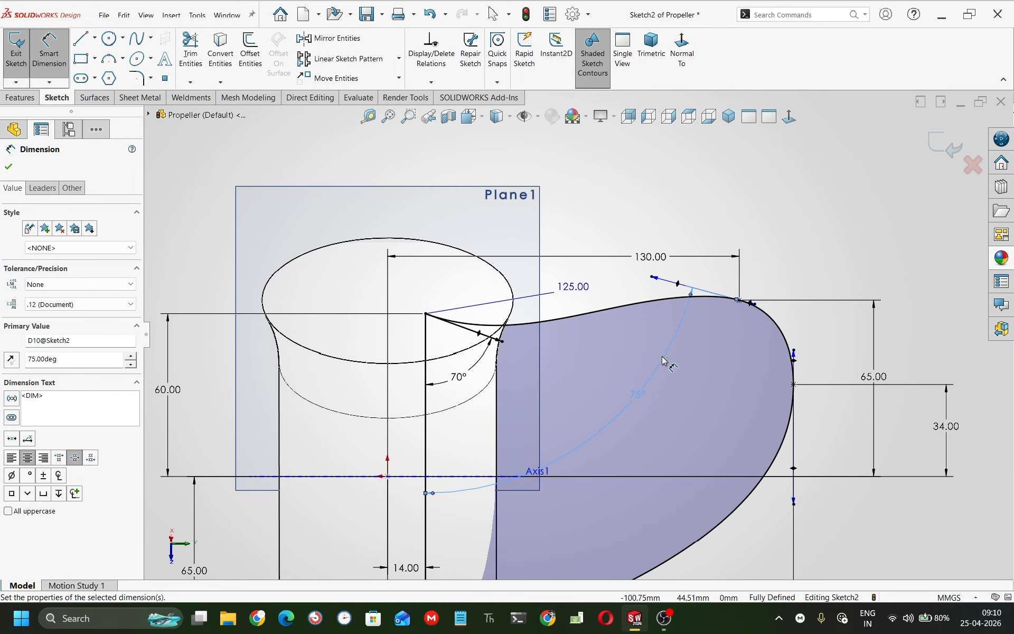
{"action": "key", "text": "Escape"}
Dimension the tangent magnitude of the upper outer point's handle at 150 mm
{"action": "right_click_drag", "start_coordinate": [822, 346], "coordinate": [824, 154]}
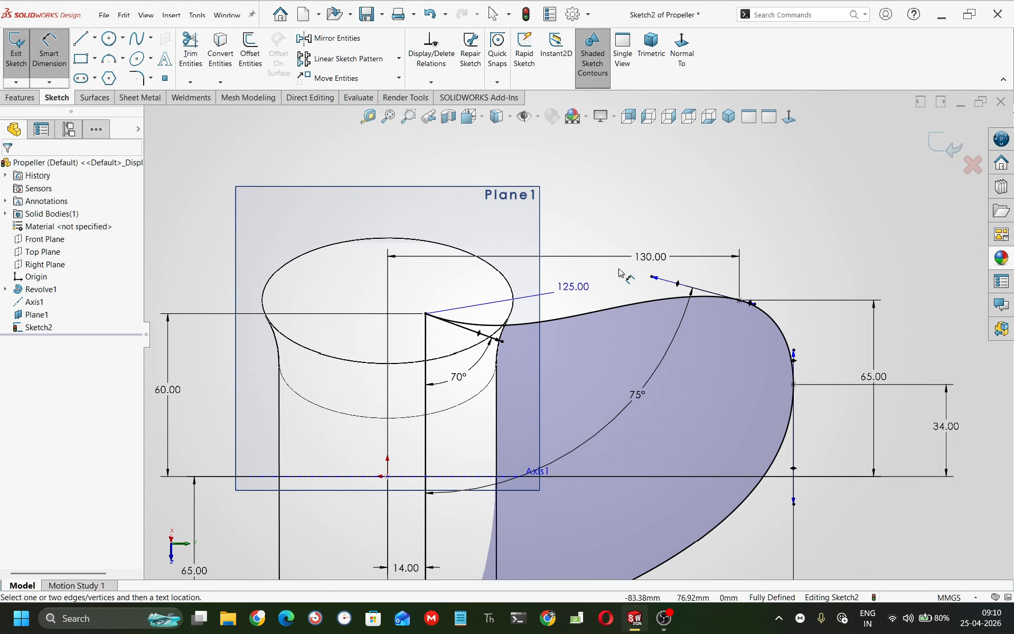
{"action": "left_click", "coordinate": [652, 279]}
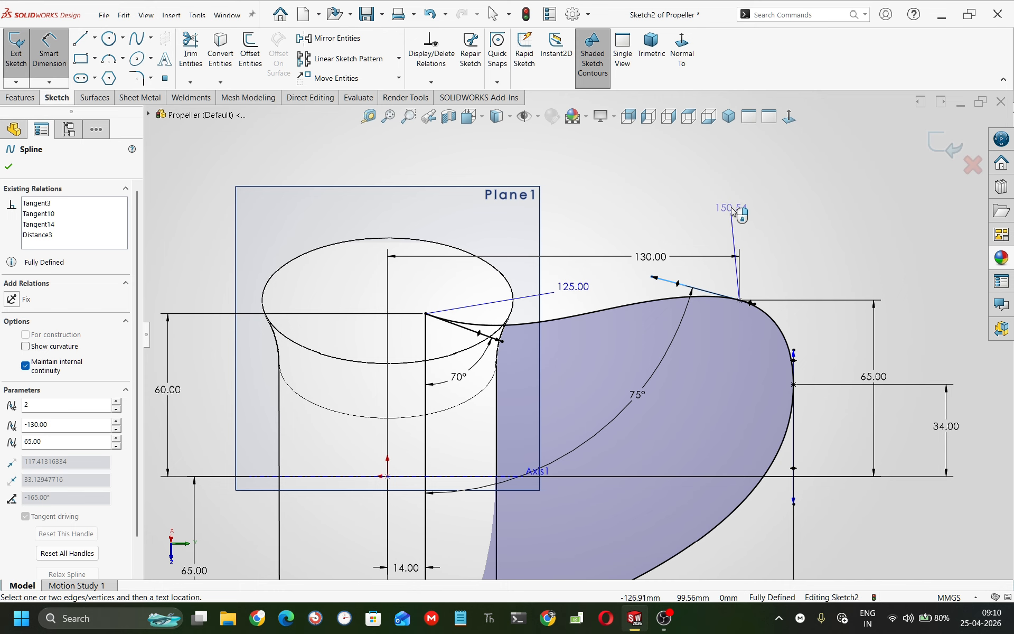
{"action": "left_click", "coordinate": [732, 209]}
{"action": "type", "text": "15"}
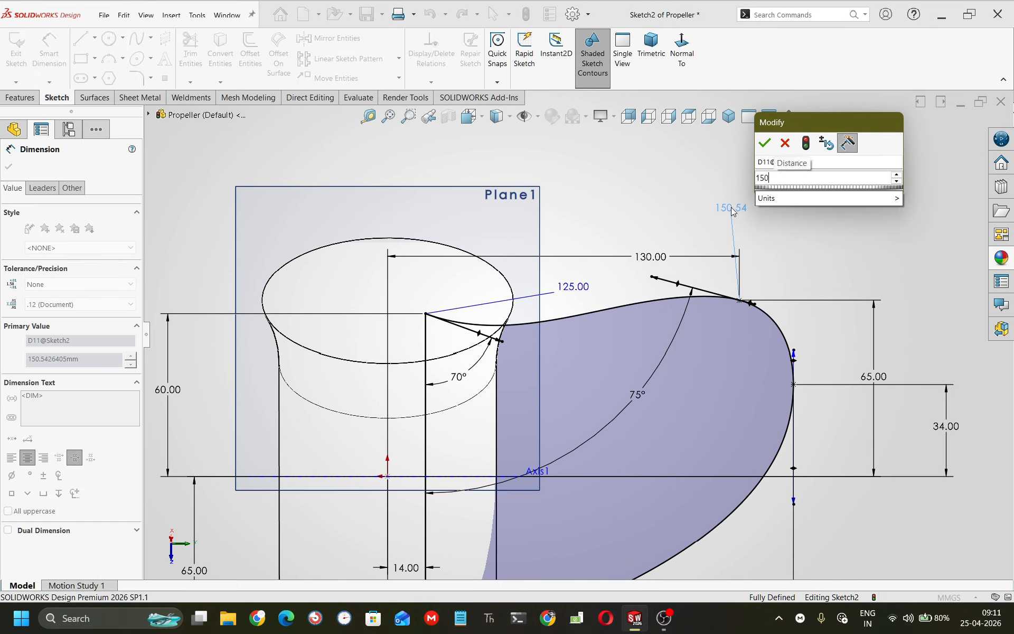
{"action": "type", "text": "0"}
{"action": "key", "text": "Return"}
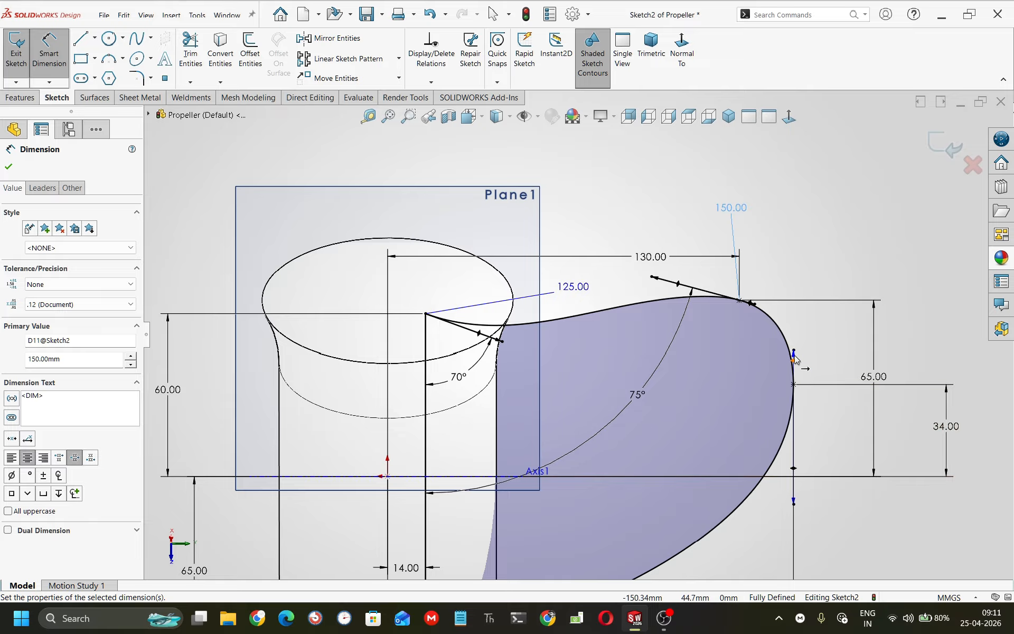
Dimension the tangent magnitude of the outermost point's vertical handle at 210 mm
{"action": "left_click", "coordinate": [795, 505]}
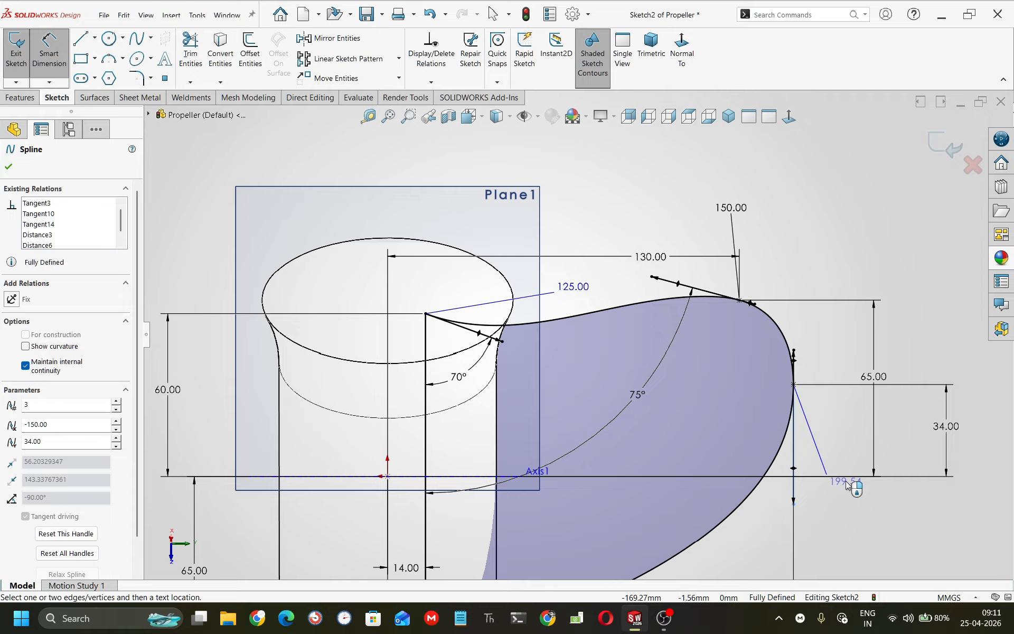
{"action": "left_click", "coordinate": [847, 489]}
{"action": "key", "text": "Return"}
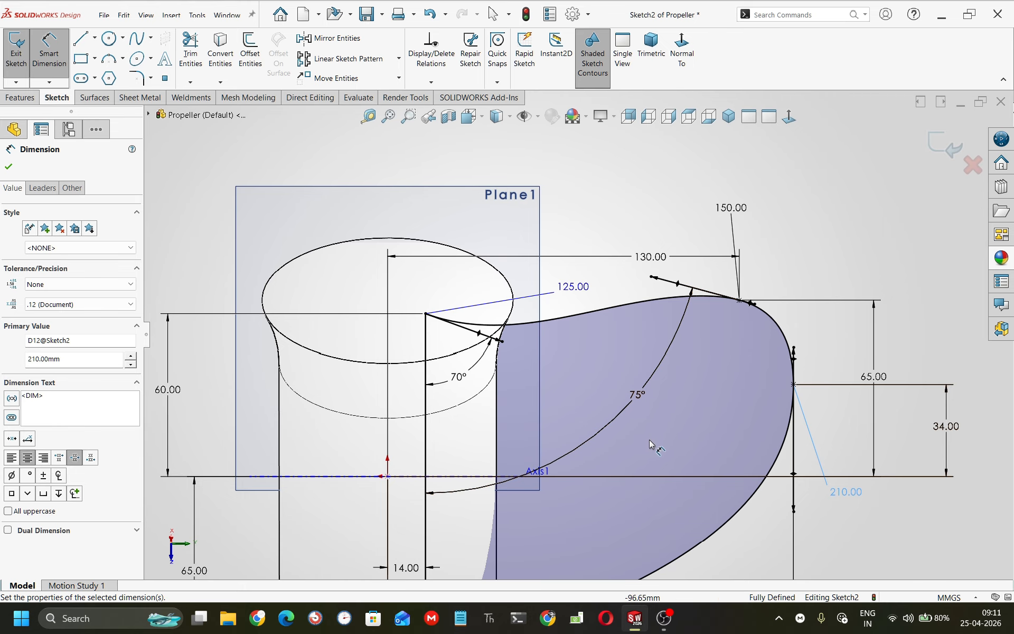
Dimension the angle between the lower inner spline point's tangent handle and the vertical line at 79 degrees
{"action": "scroll", "coordinate": [623, 500], "scroll_direction": "up", "scroll_amount": 5}
{"action": "scroll", "coordinate": [572, 448], "scroll_direction": "down", "scroll_amount": 5}
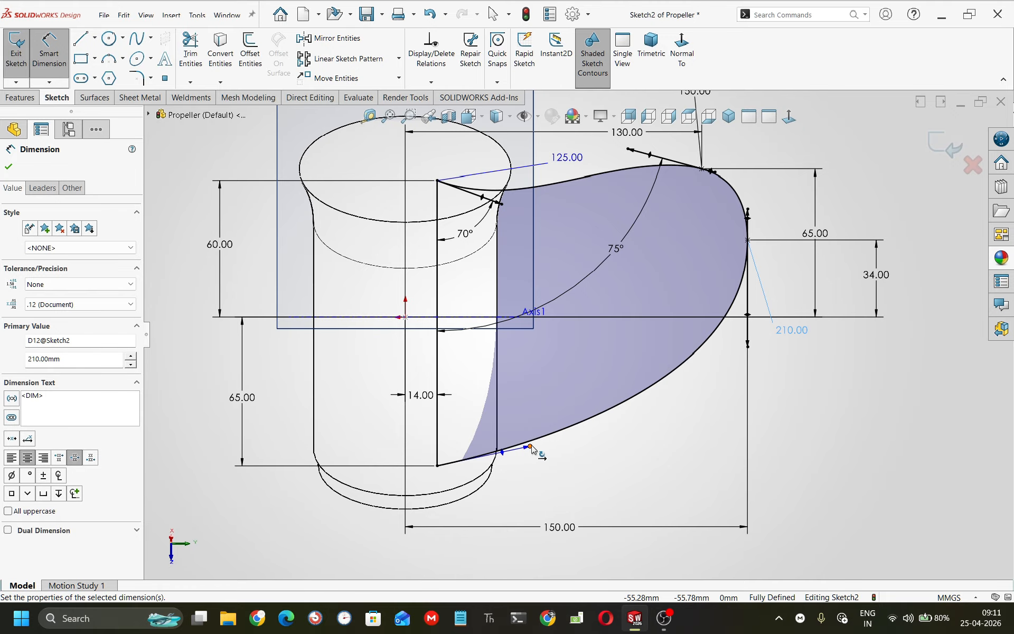
{"action": "left_click", "coordinate": [502, 453]}
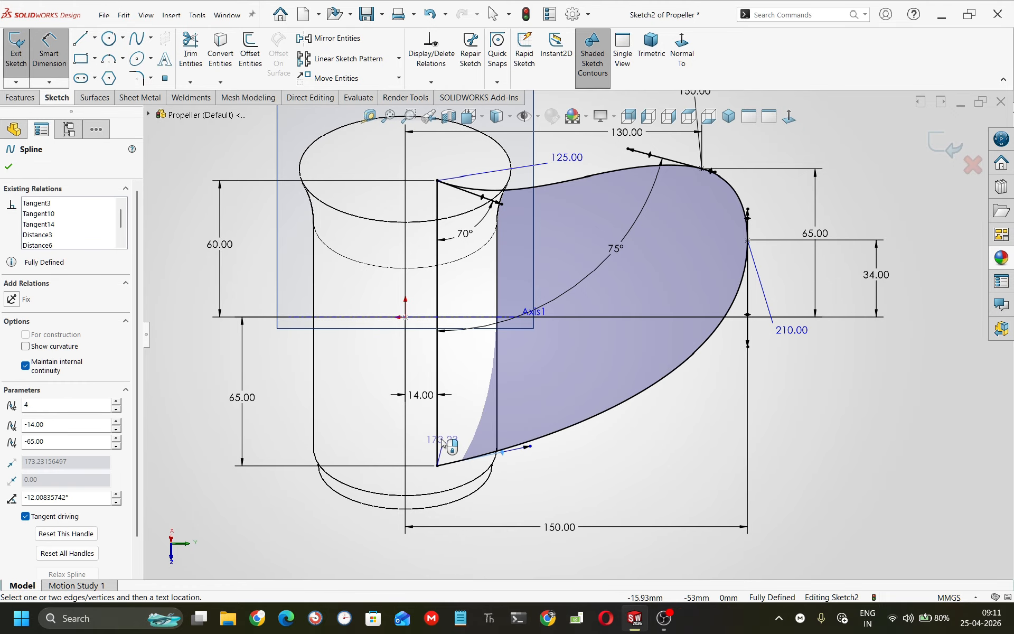
{"action": "left_click", "coordinate": [438, 429]}
{"action": "left_click", "coordinate": [478, 430]}
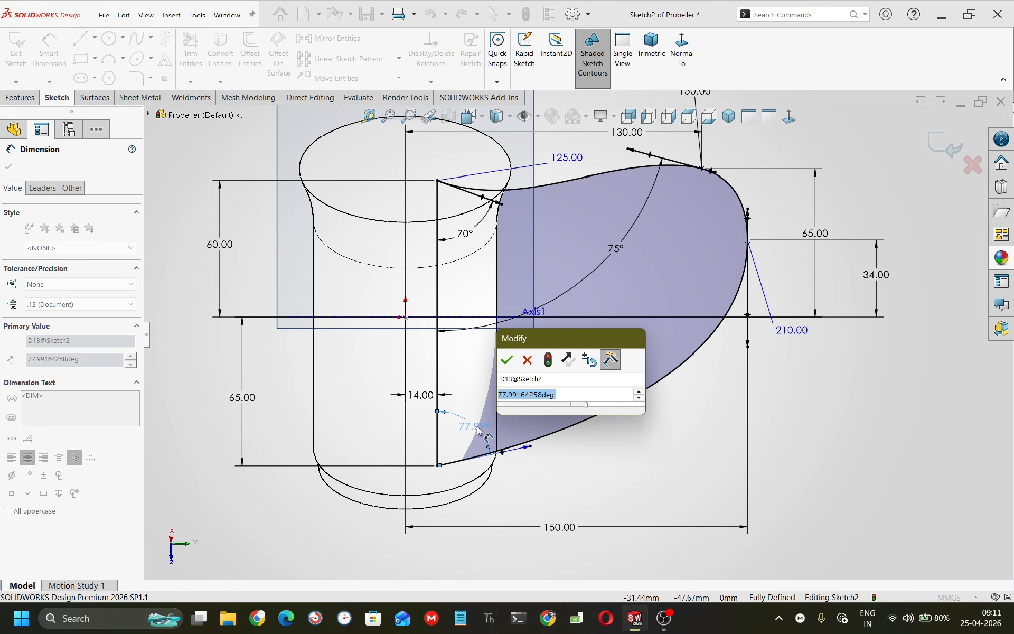
{"action": "type", "text": "79"}
{"action": "key", "text": "Return"}
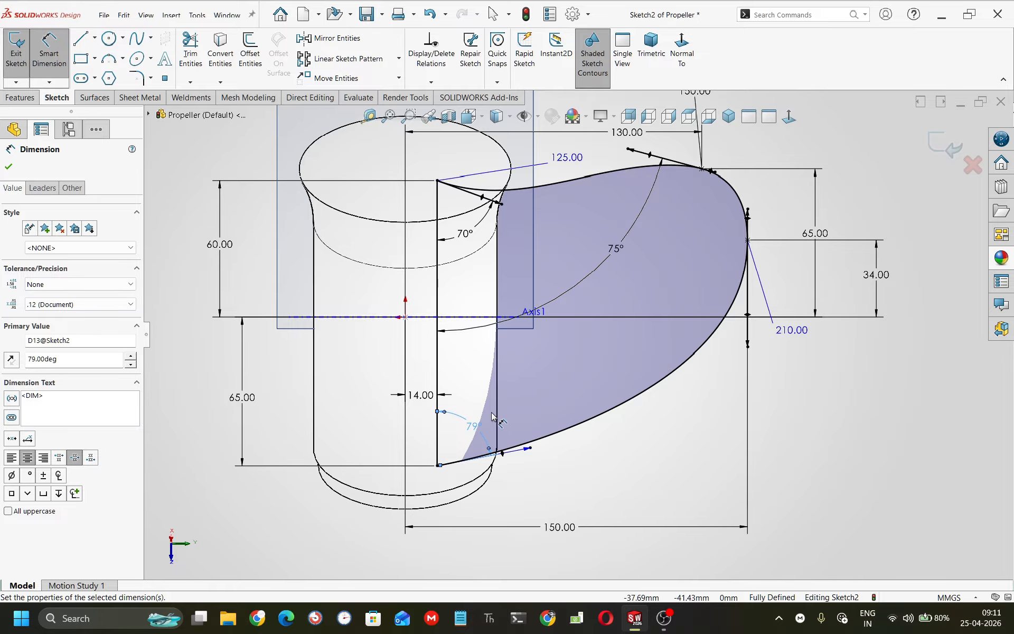
Dimension the tangent magnitude of the lower inner point's handle at 240 mm
{"action": "left_click", "coordinate": [531, 449]}
{"action": "left_click", "coordinate": [597, 469]}
{"action": "type", "text": "240"}
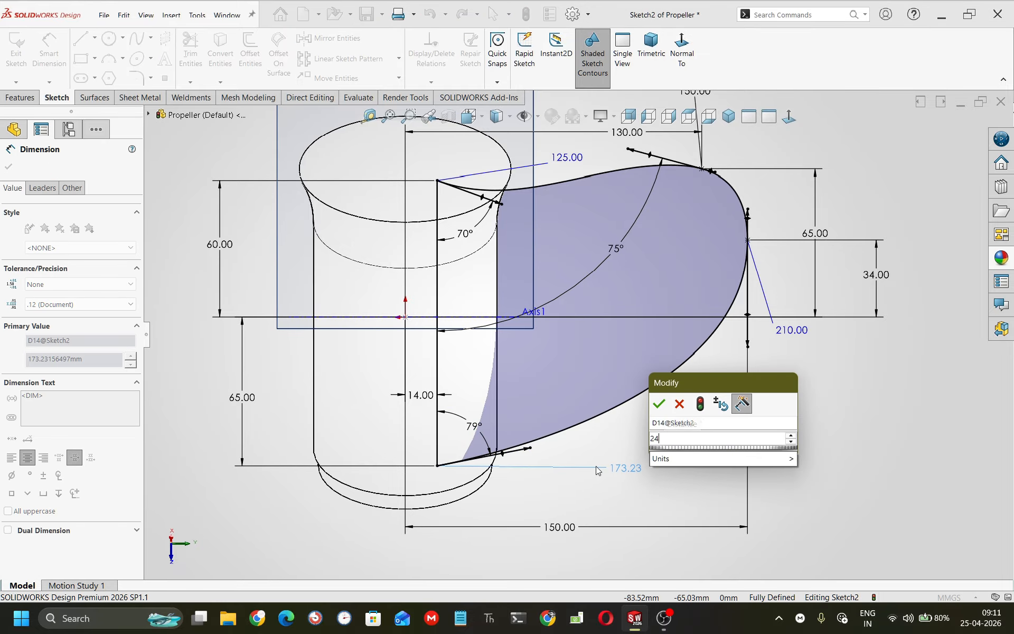
{"action": "key", "text": "Return"}
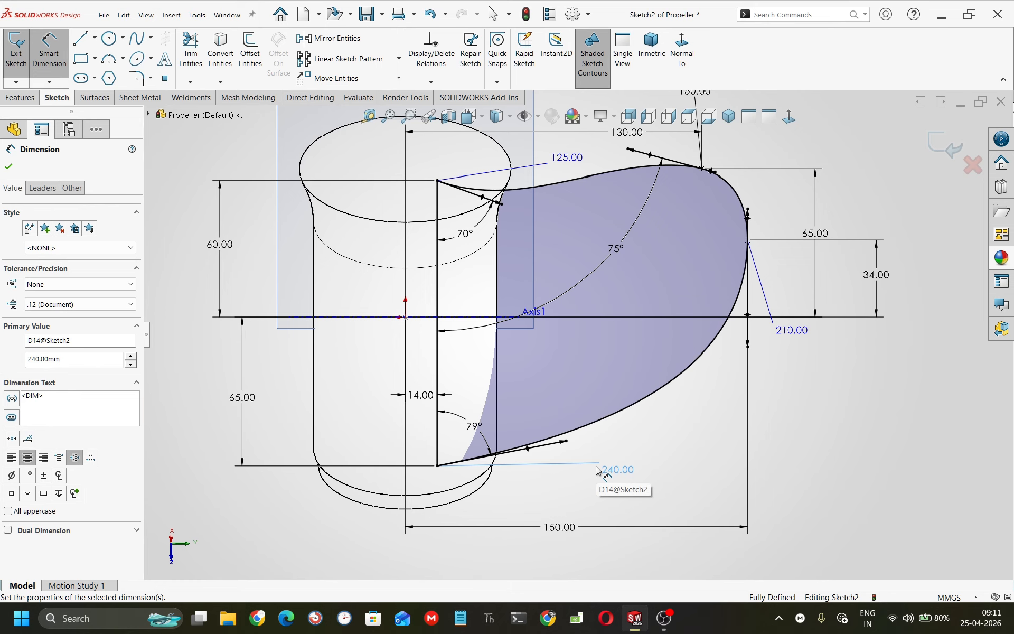
{"action": "key", "text": "Escape"}
Switch the model's display style to Shaded With Edges
{"action": "key", "text": "f"}
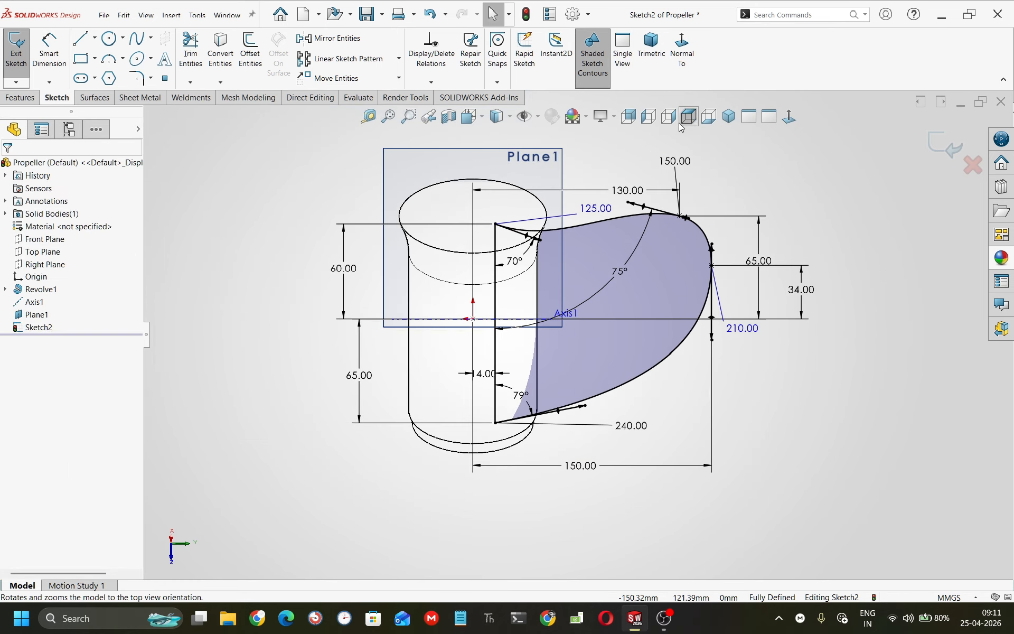
{"action": "left_click", "coordinate": [508, 120]}
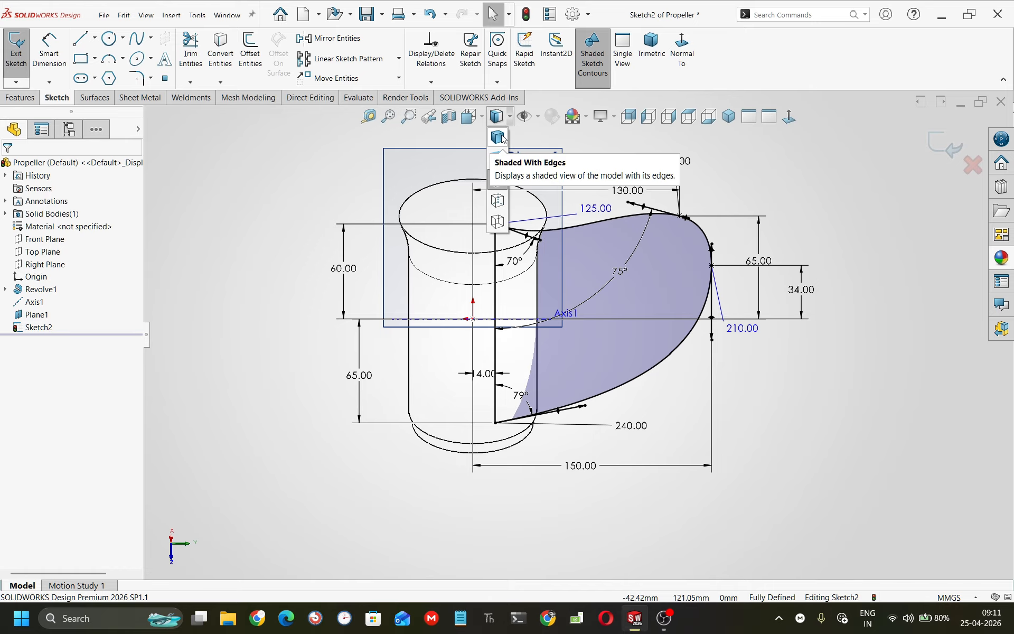
{"action": "left_click", "coordinate": [502, 137]}
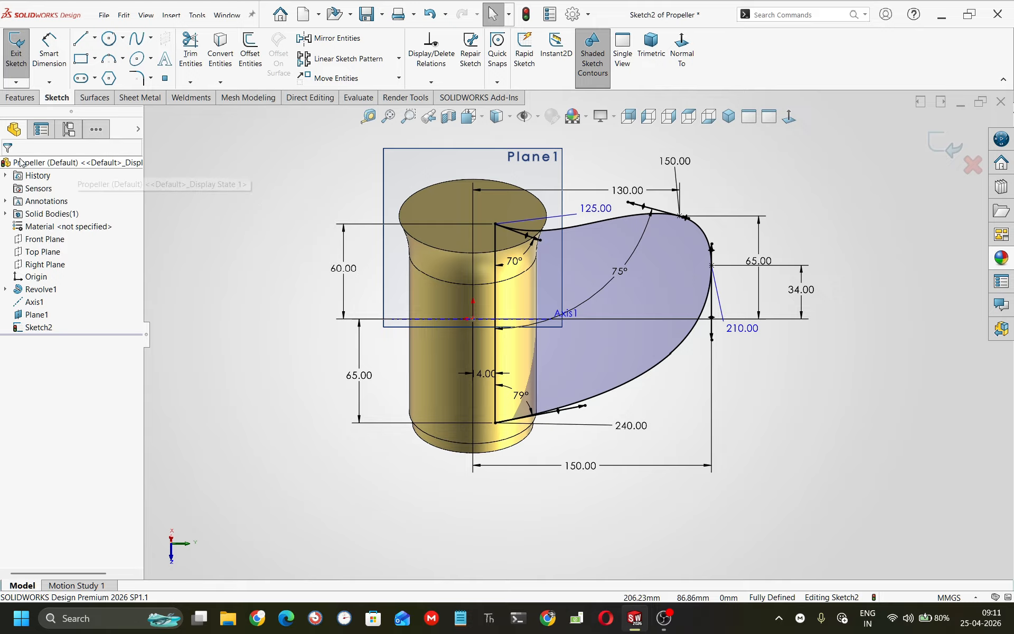
Extrude the blade sketch as a boss with a Mid Plane end condition and a thickness of 2.5 mm
{"action": "left_click", "coordinate": [20, 97]}
{"action": "left_click", "coordinate": [53, 67]}
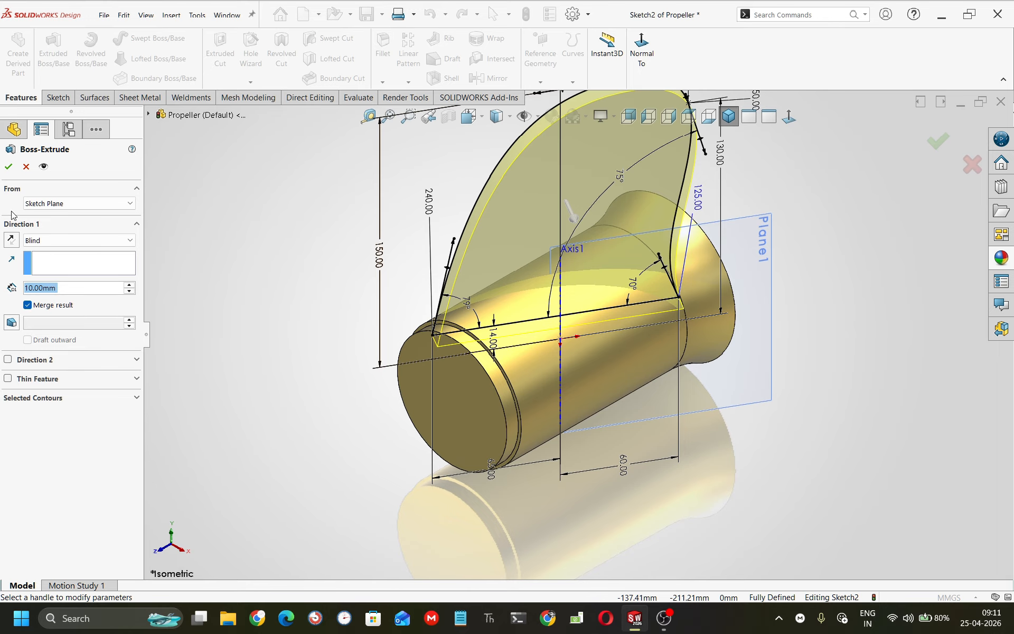
{"action": "type", "text": "2.5"}
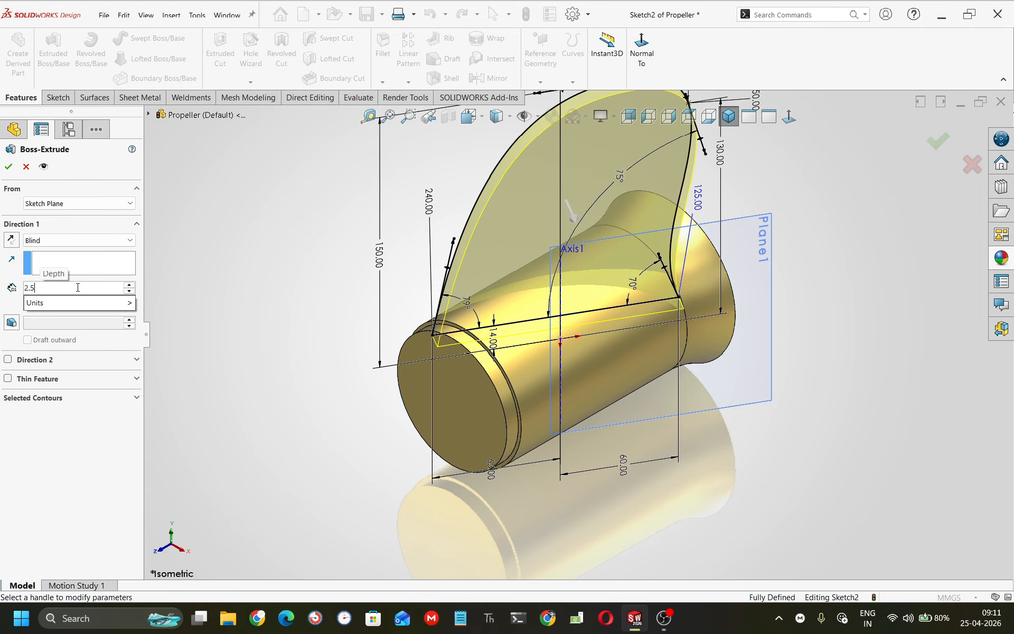
{"action": "key", "text": "Return"}
{"action": "left_click", "coordinate": [73, 241]}
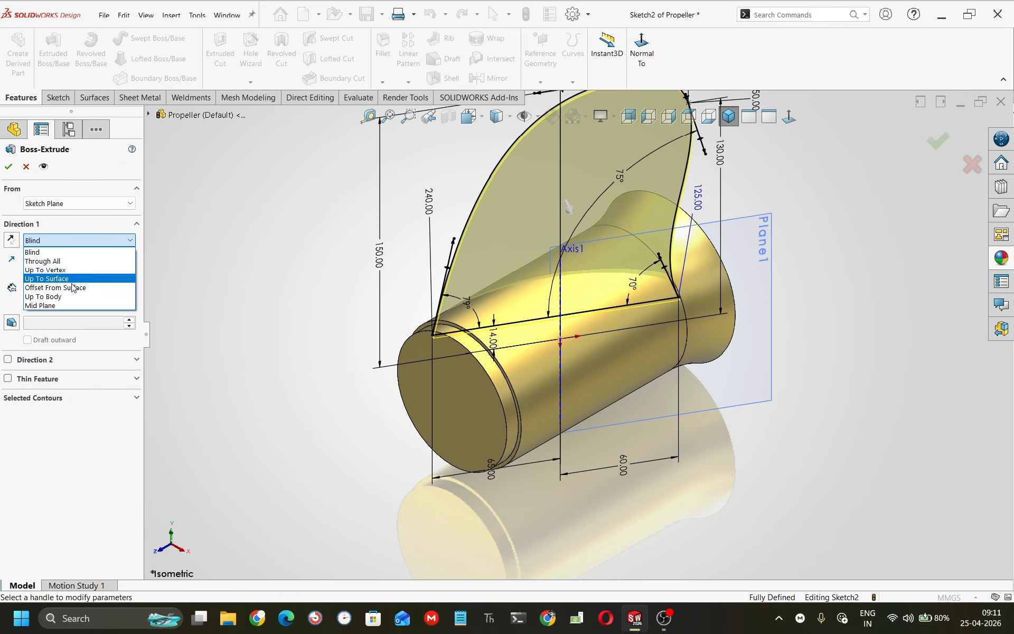
{"action": "left_click", "coordinate": [59, 310]}
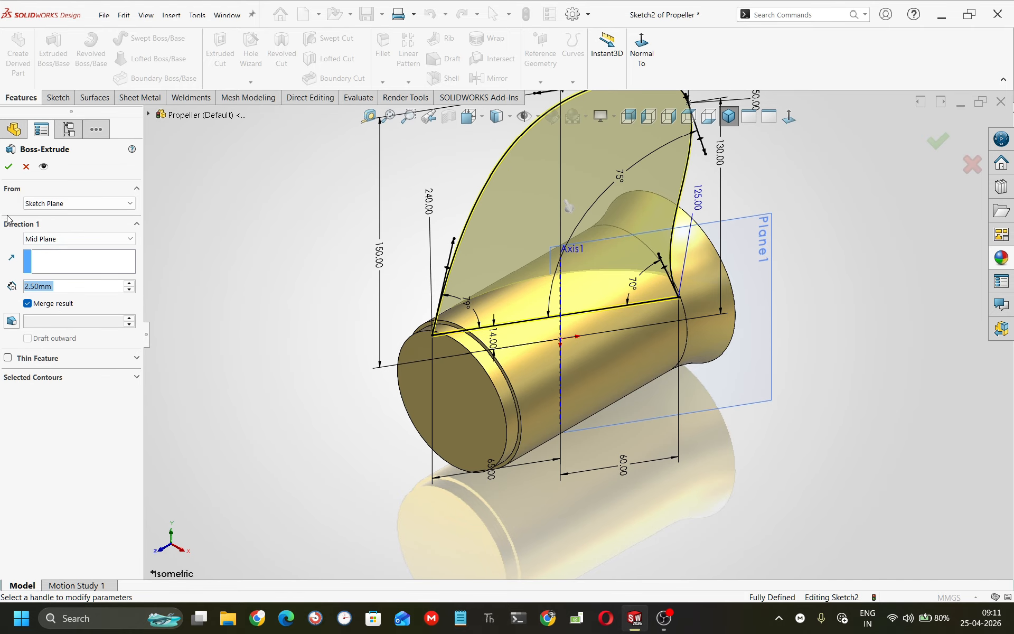
{"action": "left_click", "coordinate": [8, 167]}
{"action": "left_click", "coordinate": [291, 287]}
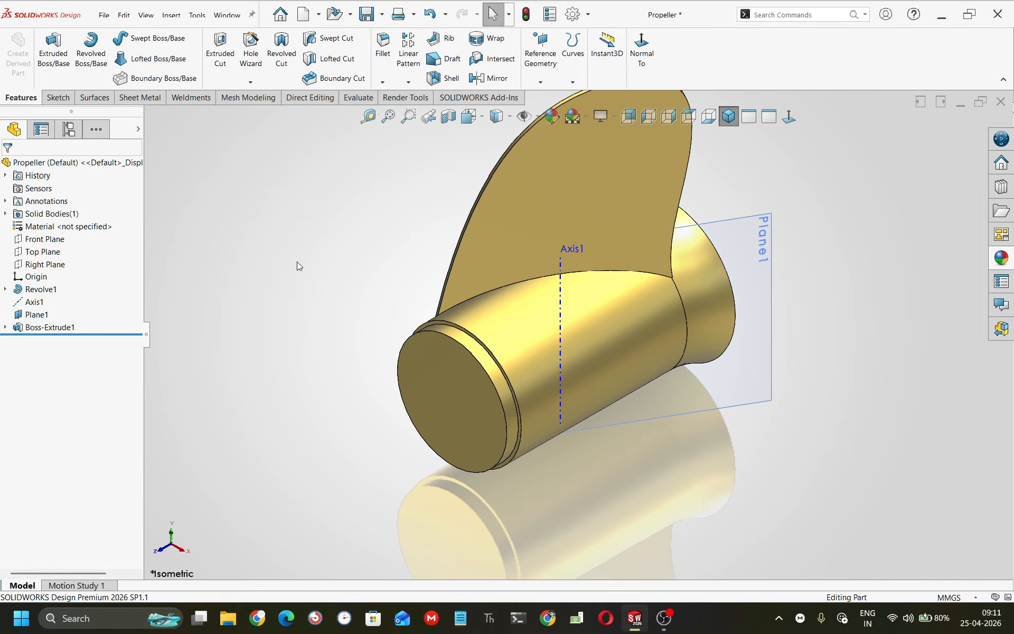
Hide Plane1 and Axis1, and check the blade on the hub from different angles
{"action": "scroll", "coordinate": [629, 229], "scroll_direction": "up", "scroll_amount": 1}
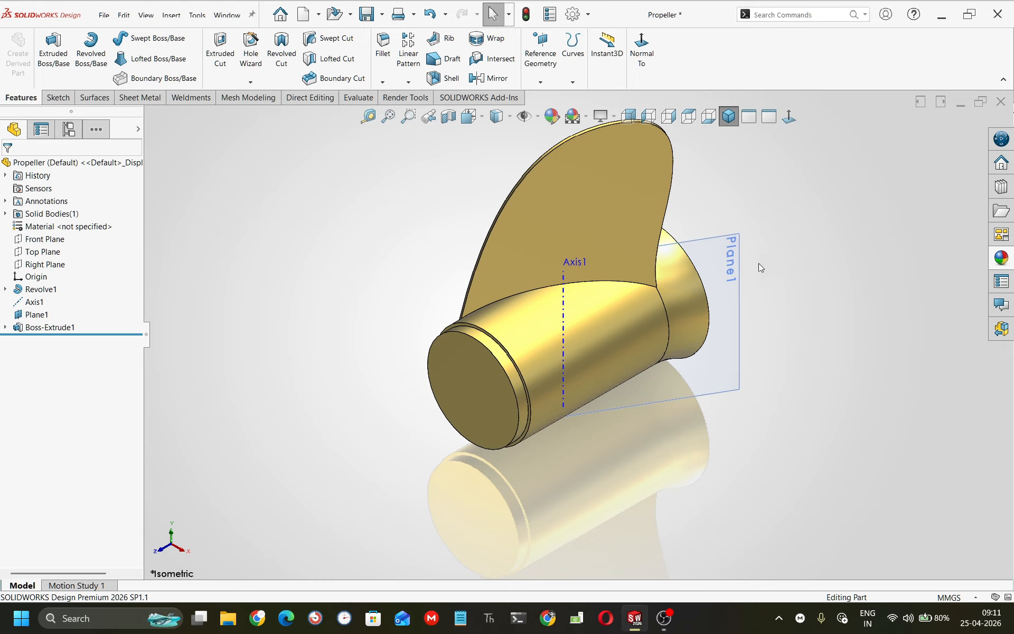
{"action": "right_click", "coordinate": [741, 263]}
{"action": "left_click", "coordinate": [782, 248]}
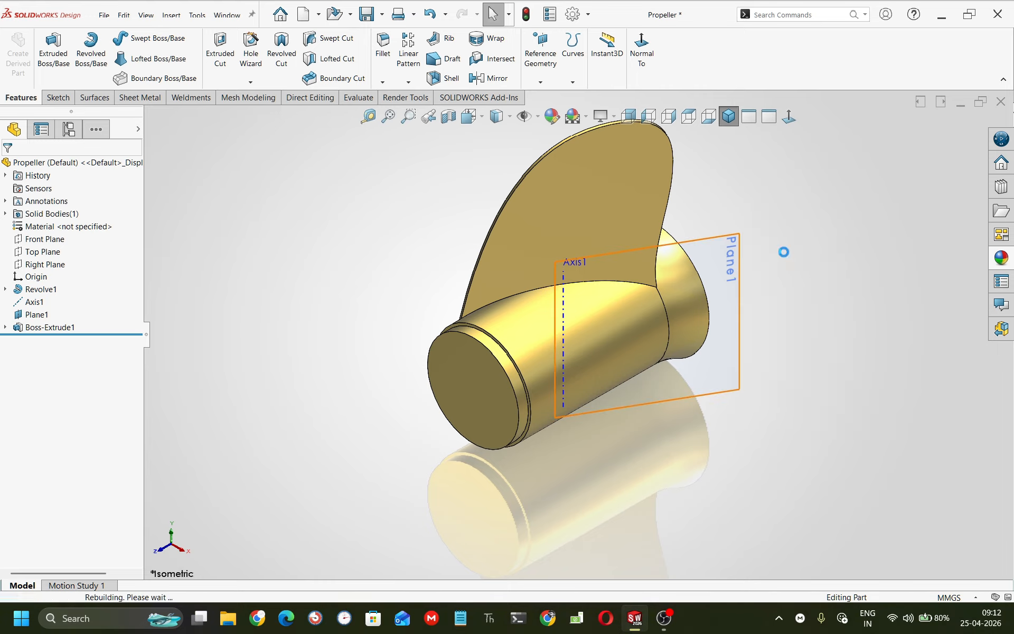
{"action": "right_click", "coordinate": [567, 298]}
{"action": "left_click", "coordinate": [591, 265]}
{"action": "left_click", "coordinate": [730, 117]}
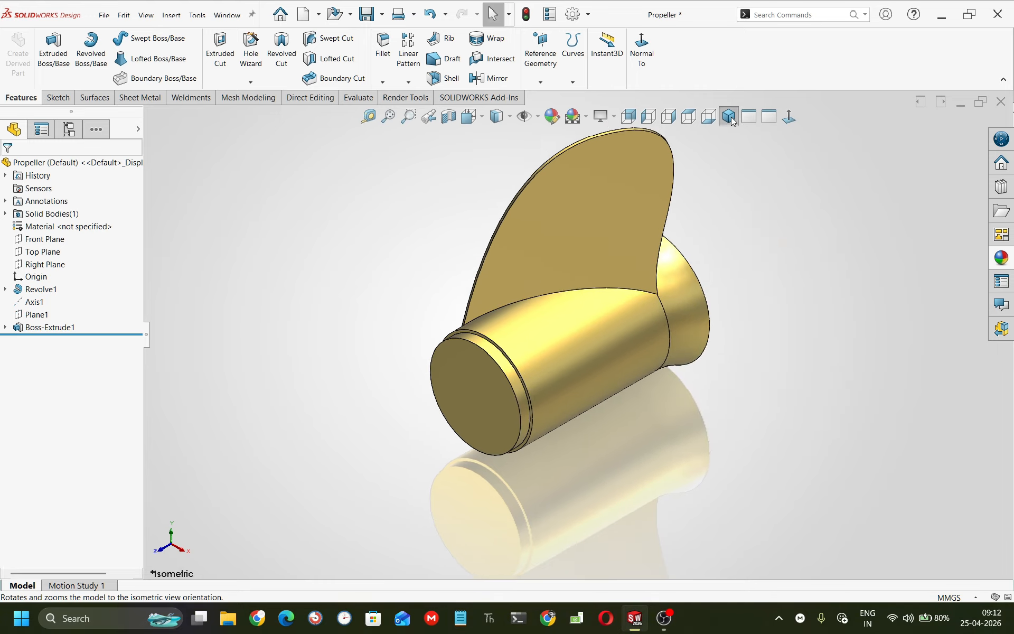
{"action": "middle_click_drag", "start_coordinate": [759, 240], "coordinate": [471, 410]}
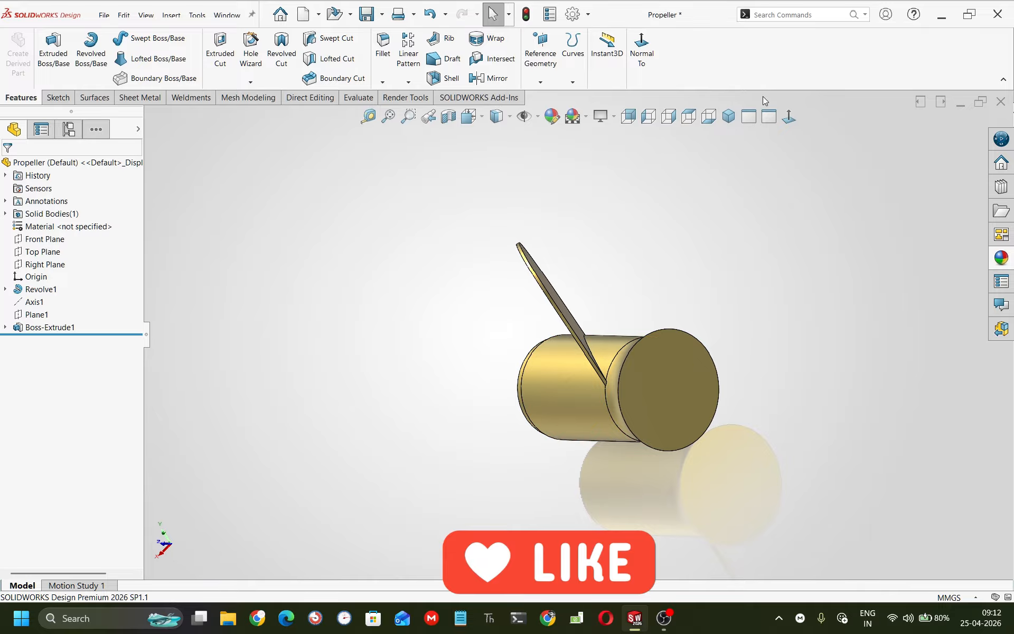
{"action": "left_click", "coordinate": [729, 117]}
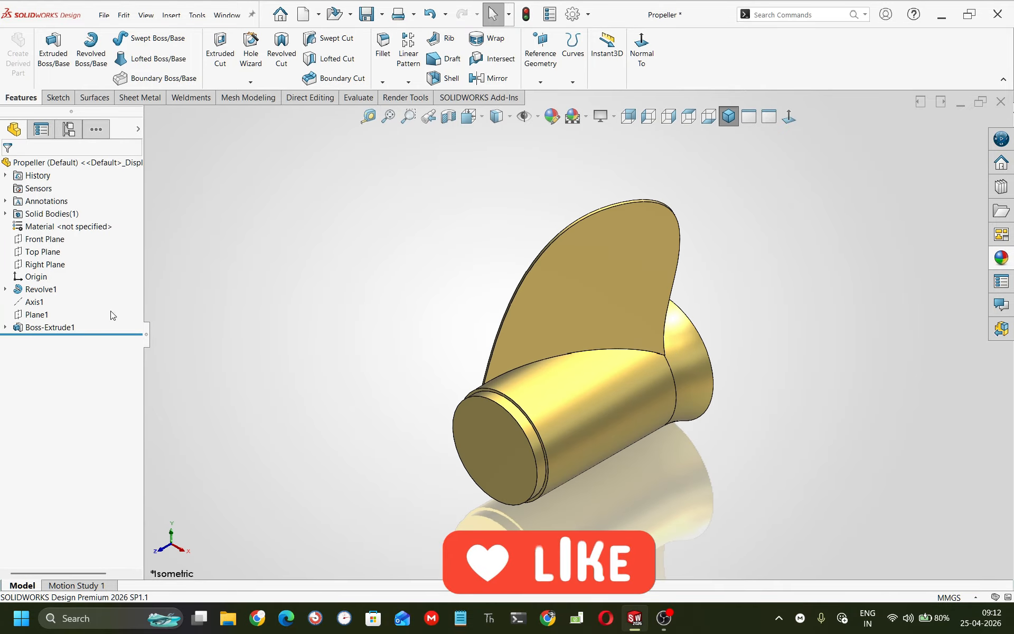
Edit the blade extrusion so its result is not merged with the hub body
{"action": "left_click", "coordinate": [53, 327]}
{"action": "left_click", "coordinate": [74, 298]}
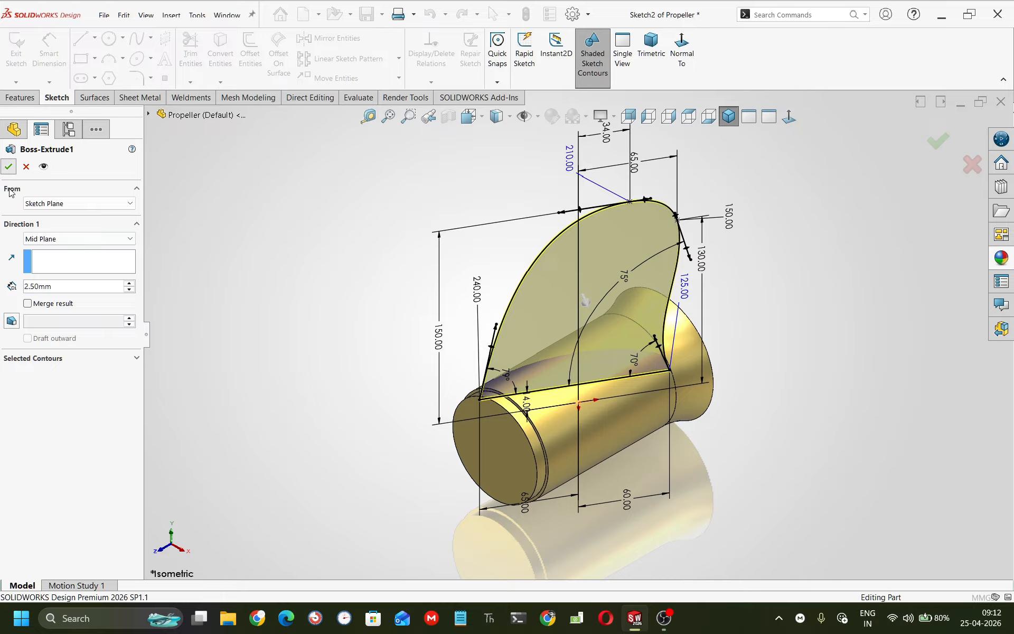
{"action": "left_click", "coordinate": [9, 167]}
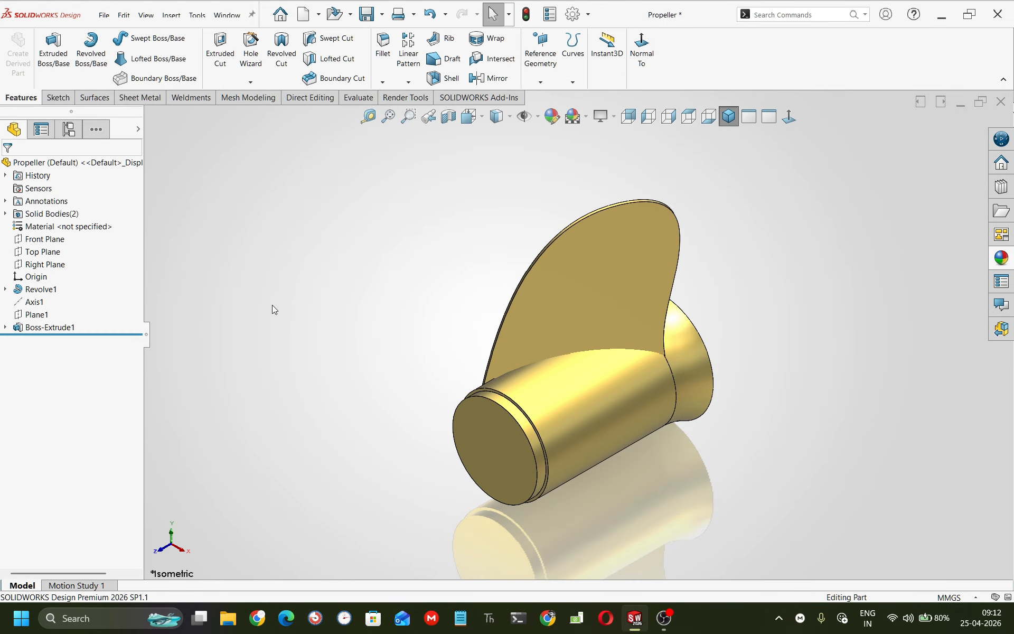
Start a Flex feature on the blade body using Twisting with a 50-degree twist angle
{"action": "left_click", "coordinate": [795, 14]}
{"action": "type", "text": "flex"}
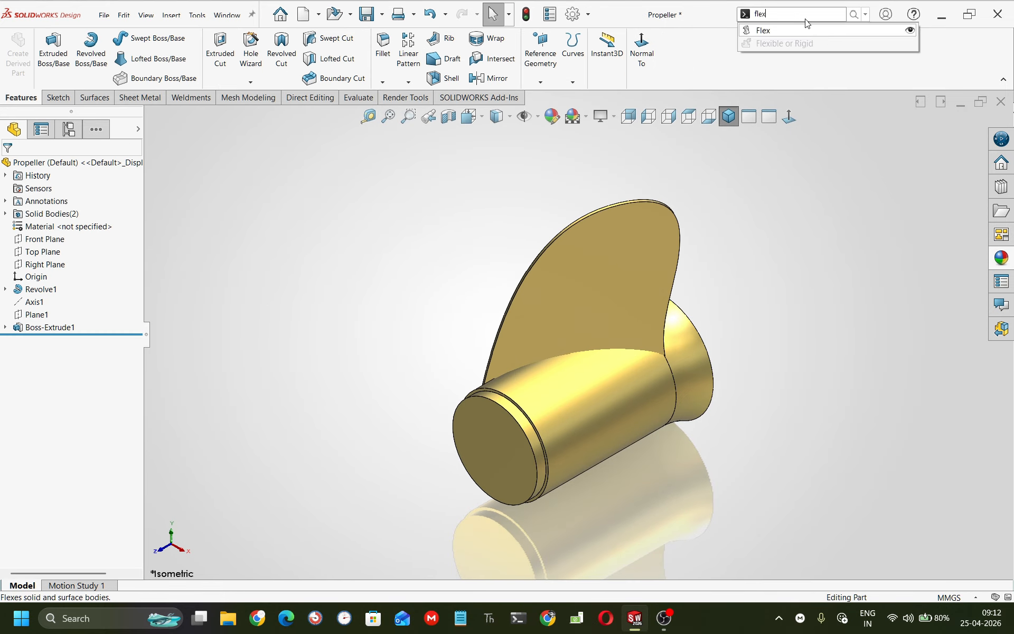
{"action": "left_click", "coordinate": [782, 31]}
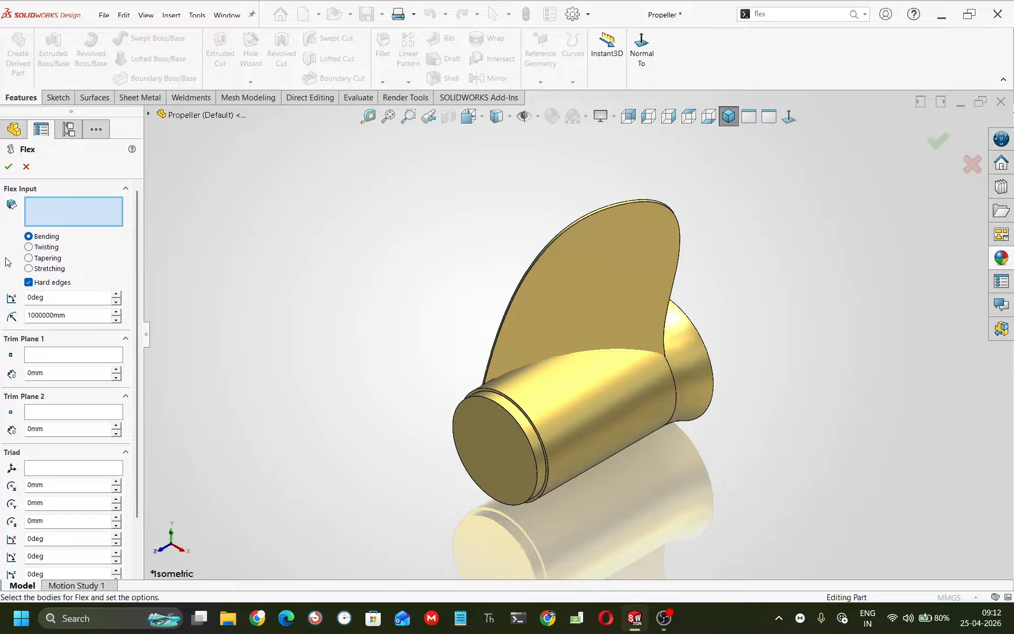
{"action": "left_click", "coordinate": [29, 247]}
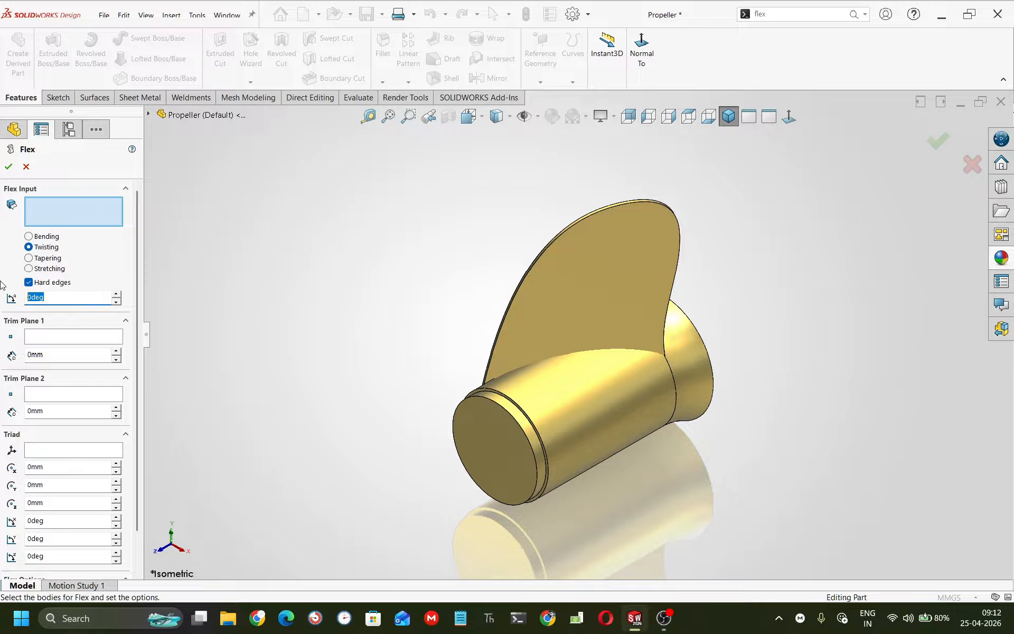
{"action": "type", "text": "50"}
{"action": "left_click", "coordinate": [638, 261]}
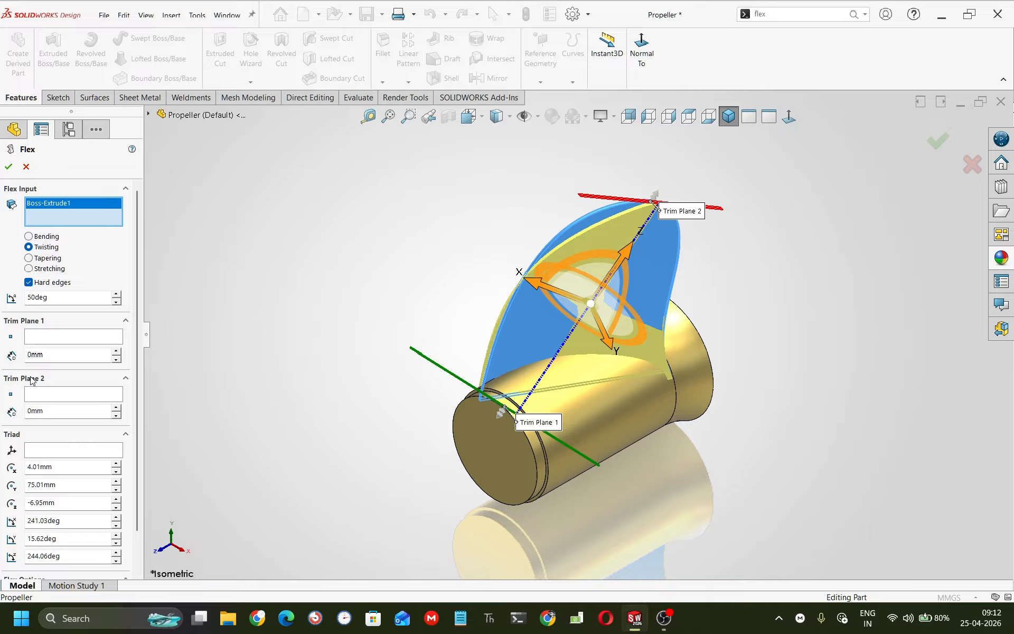
Set the flex triad's rotation origin to X -20, Y 21, Z -1.75 mm and its rotation angles to 347, -25 and 0 degrees
{"action": "scroll", "coordinate": [16, 413], "scroll_direction": "down", "scroll_amount": 2}
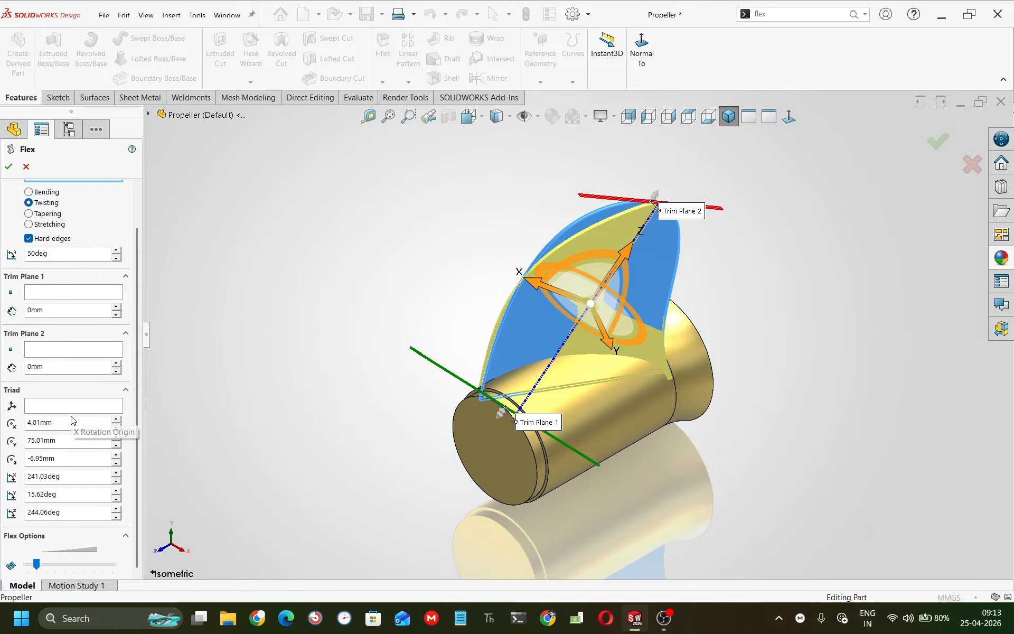
{"action": "left_click", "coordinate": [72, 419]}
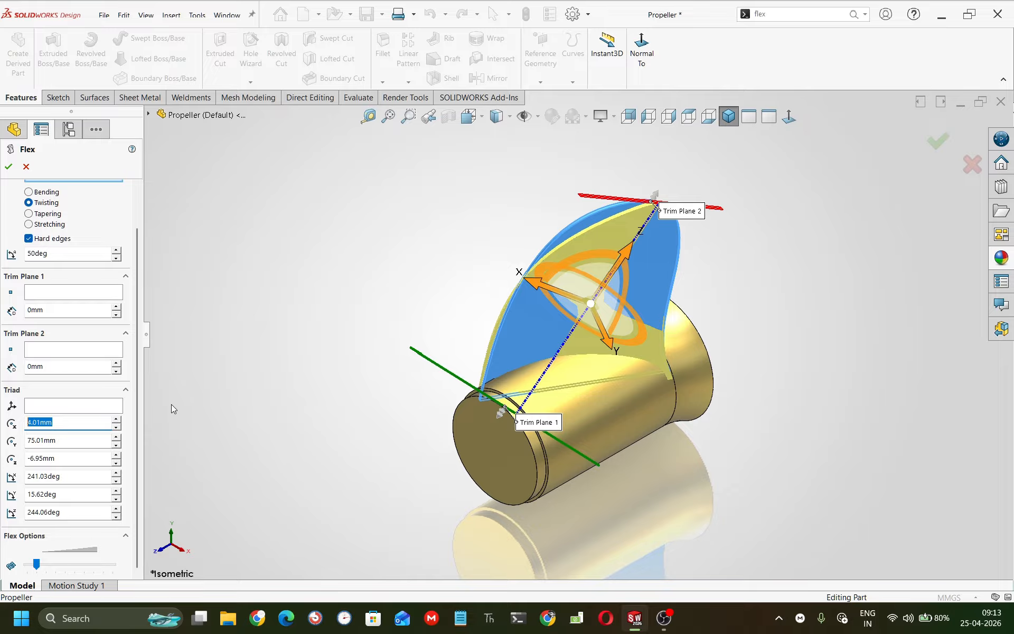
{"action": "type", "text": "-20"}
{"action": "key", "text": "Return"}
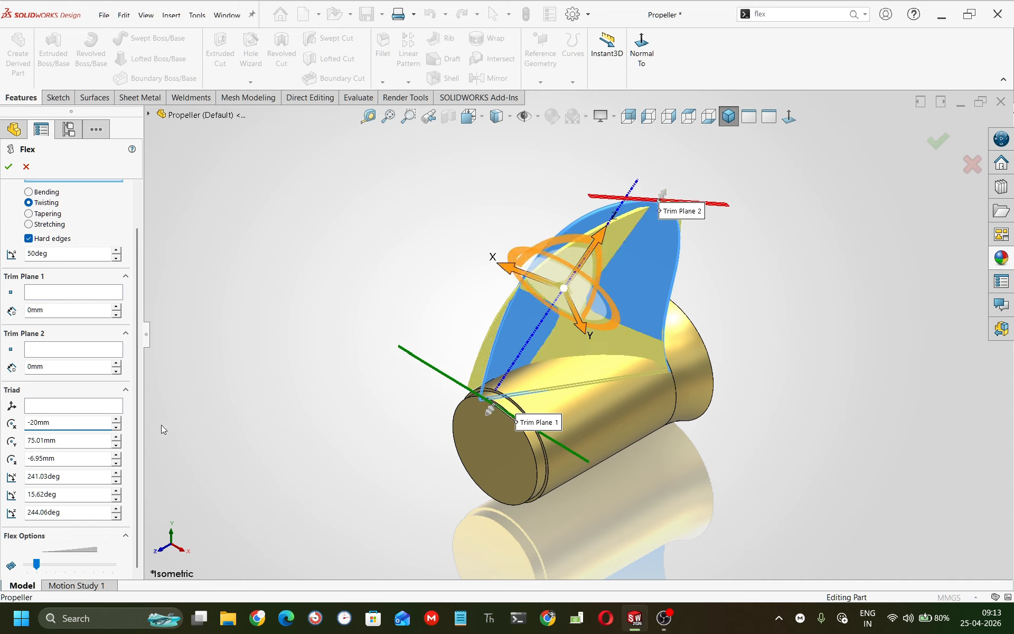
{"action": "left_click", "coordinate": [66, 440]}
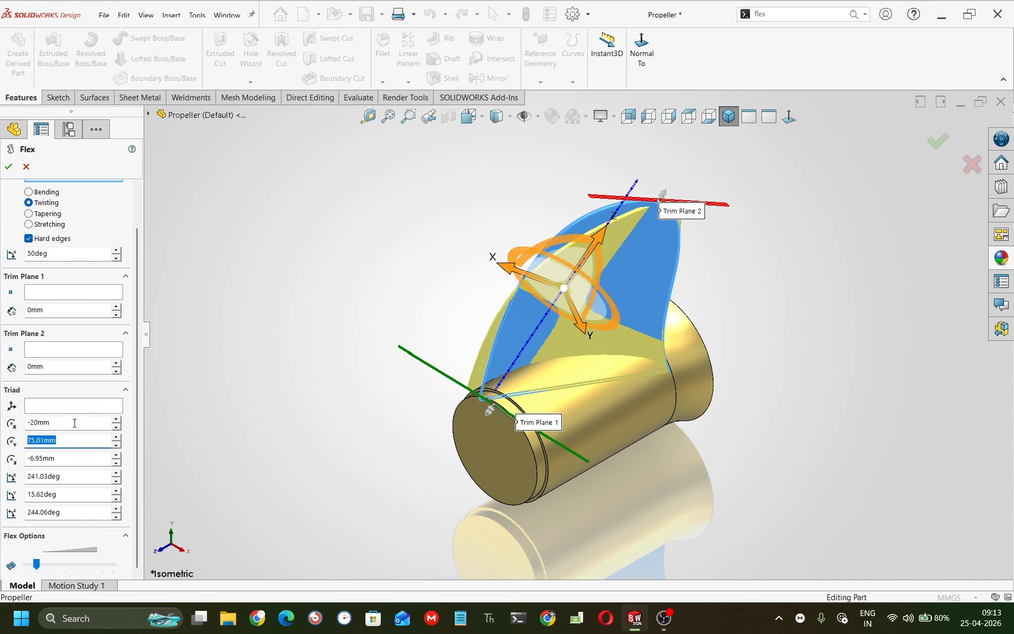
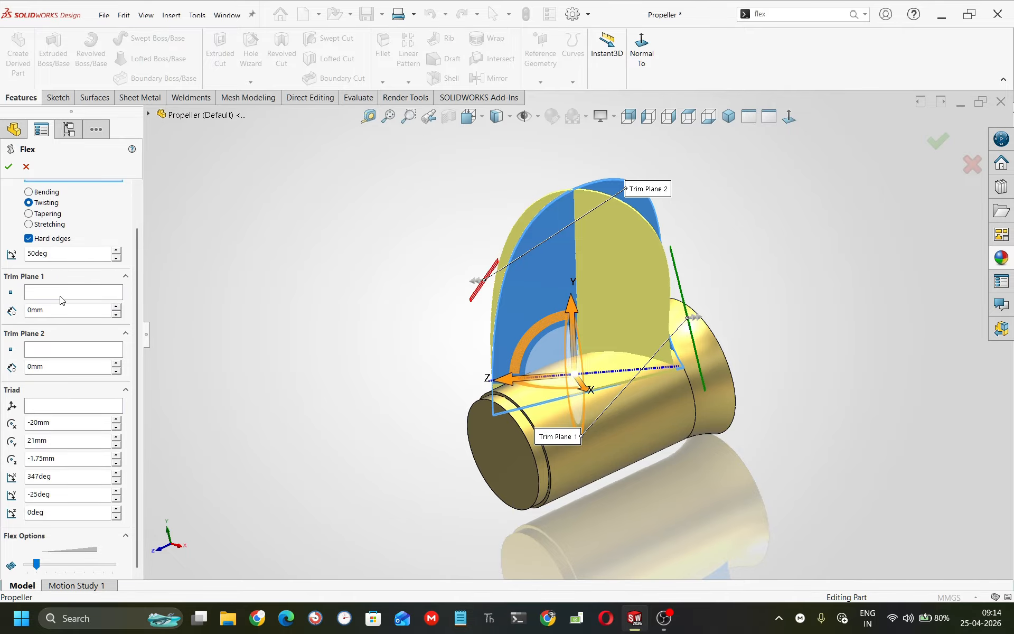
Offset Trim Plane 1 by -4.25 mm and Trim Plane 2 by -2.45 mm, and apply the blade's twist
{"action": "left_click", "coordinate": [62, 310]}
{"action": "type", "text": "-4.25"}
{"action": "key", "text": "Return"}
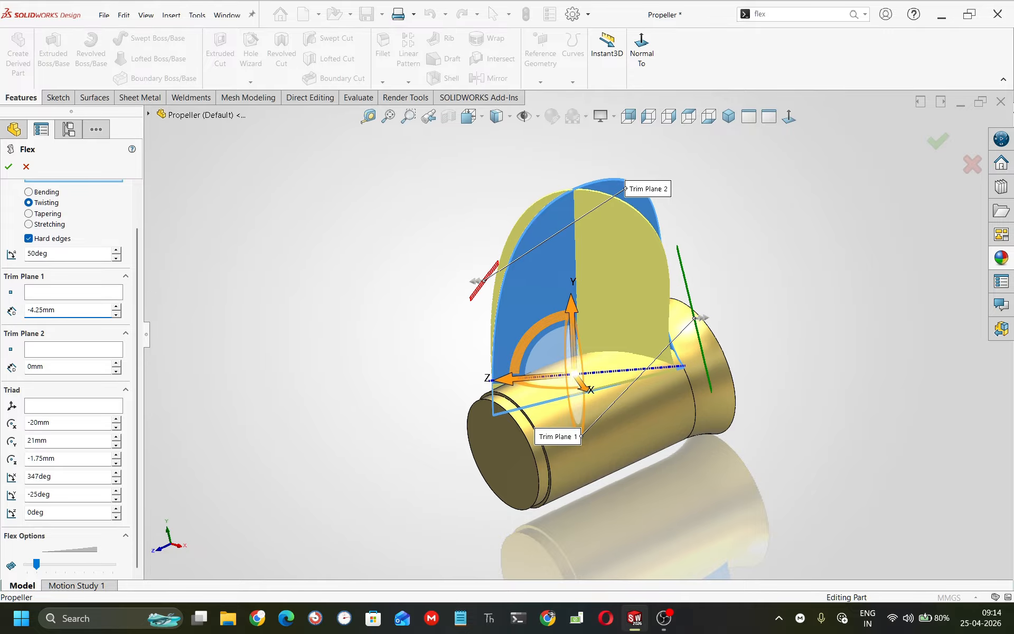
{"action": "left_click", "coordinate": [55, 368]}
{"action": "type", "text": "-2.45"}
{"action": "key", "text": "Return"}
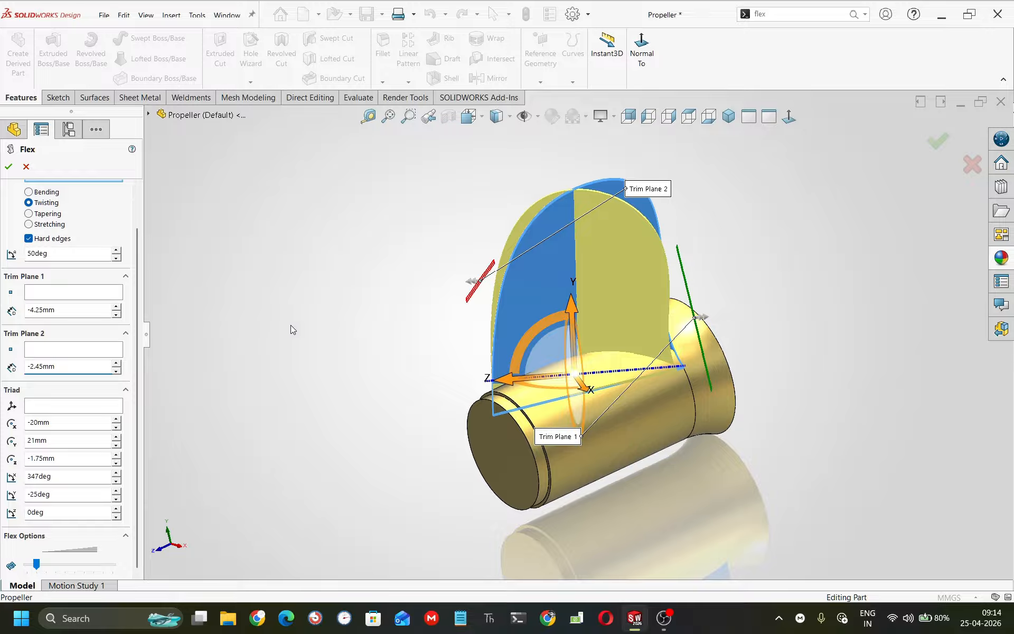
{"action": "middle_click_drag", "start_coordinate": [290, 326], "coordinate": [323, 367]}
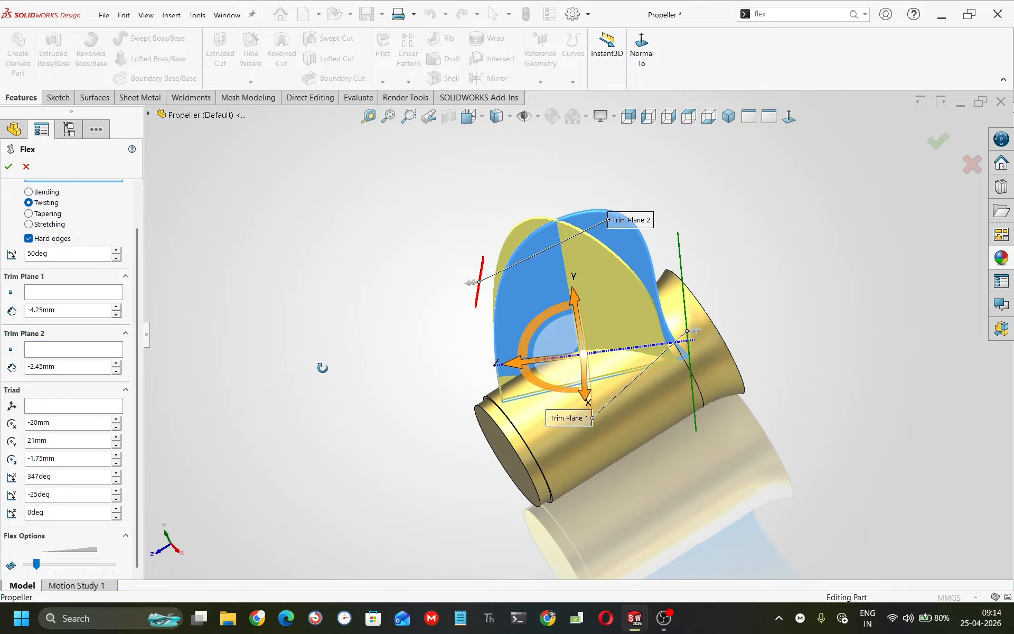
{"action": "left_click", "coordinate": [9, 166]}
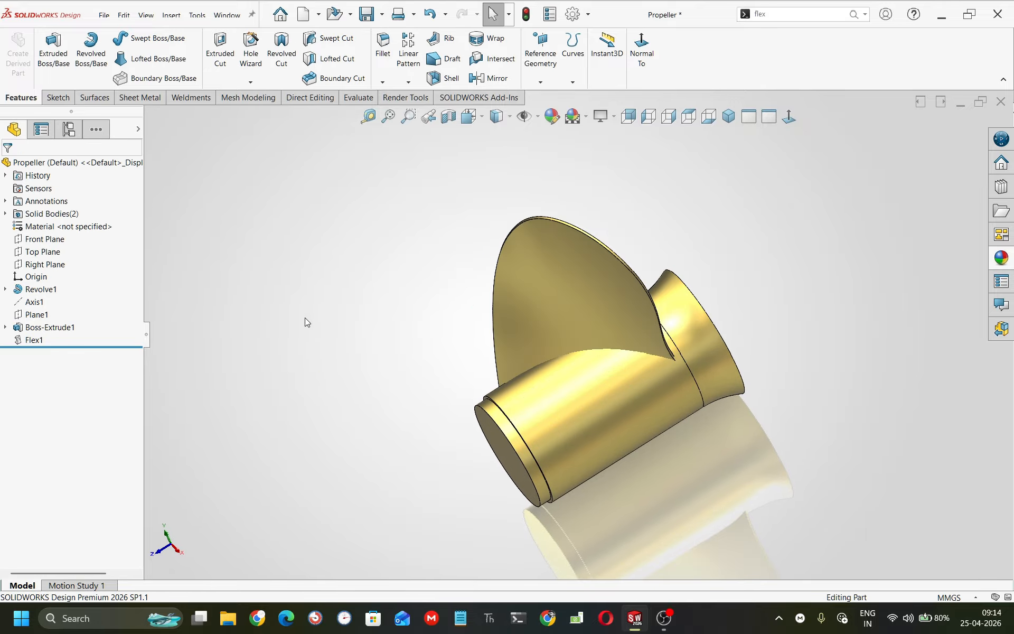
{"action": "middle_click_drag", "start_coordinate": [306, 321], "coordinate": [392, 236]}
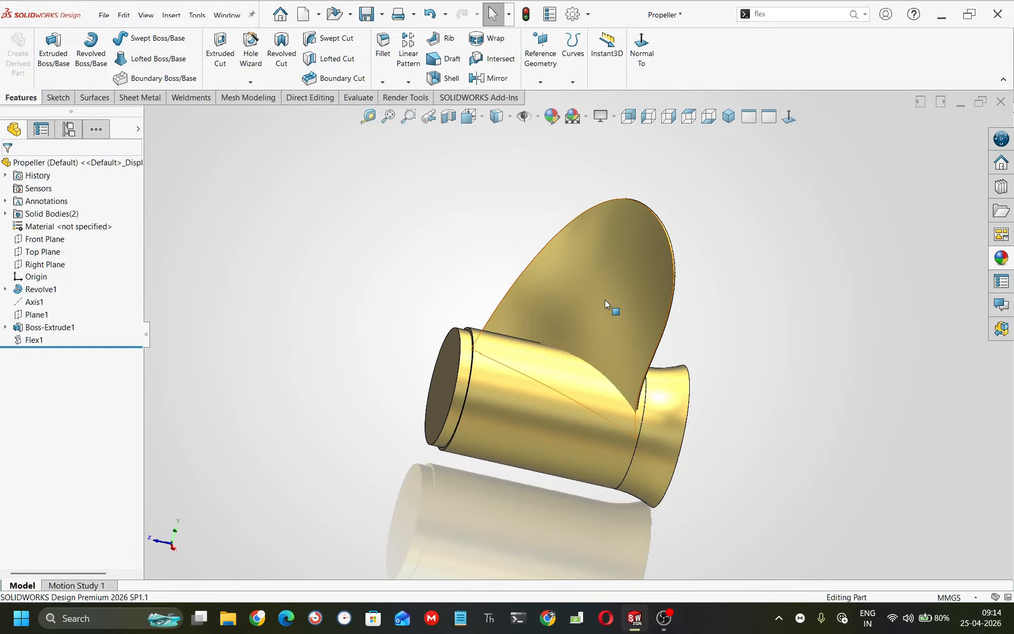
Start a second Flex feature on the blade body using Bending with a 45-degree bend angle
{"action": "middle_click_drag", "start_coordinate": [607, 302], "coordinate": [580, 285]}
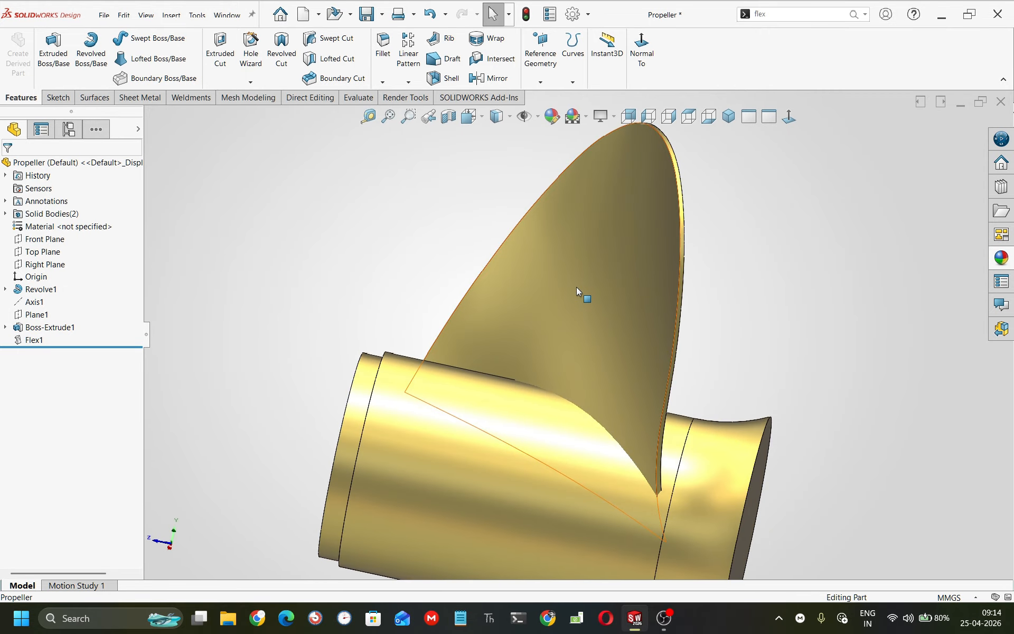
{"action": "left_click", "coordinate": [731, 120]}
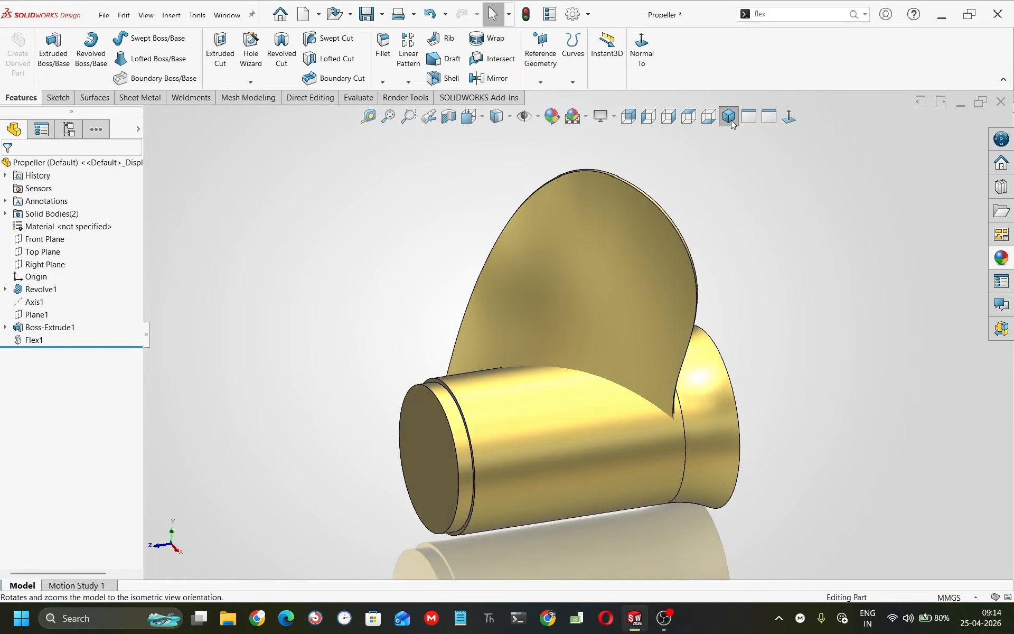
{"action": "left_click", "coordinate": [796, 19]}
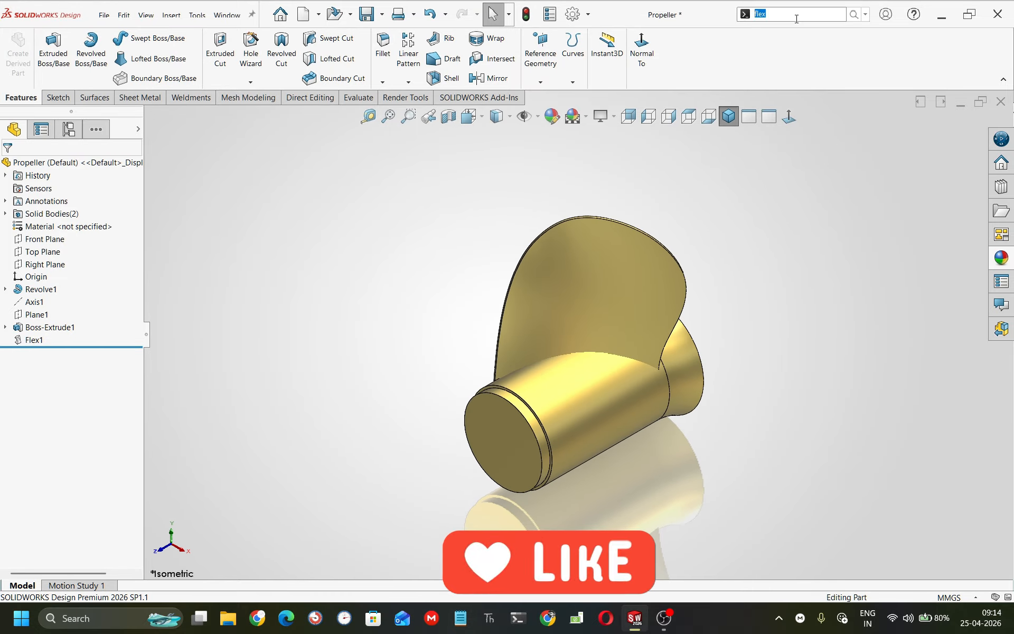
{"action": "type", "text": "flex"}
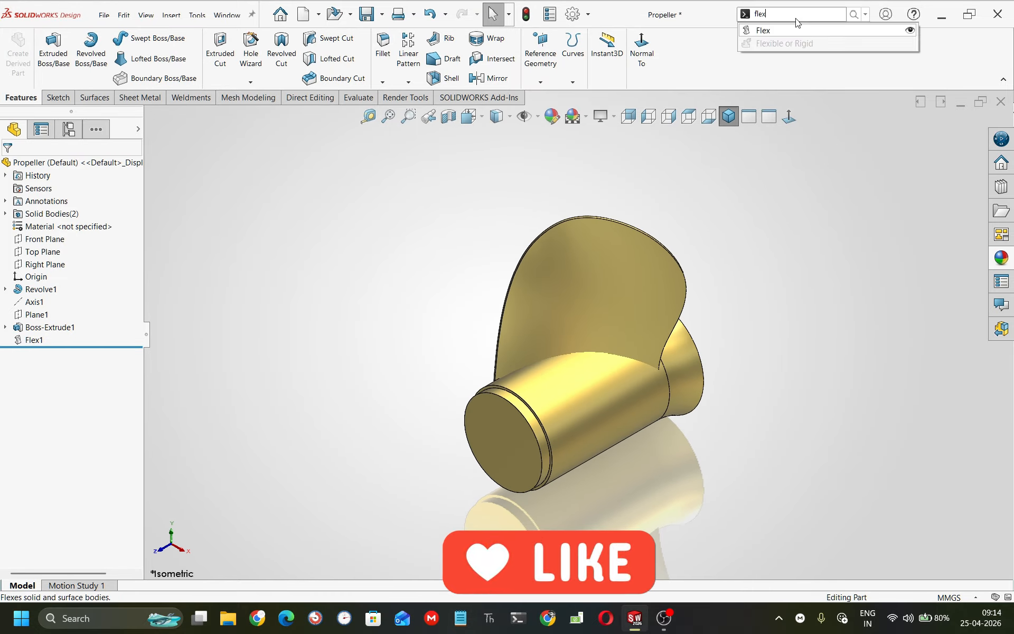
{"action": "left_click", "coordinate": [792, 30]}
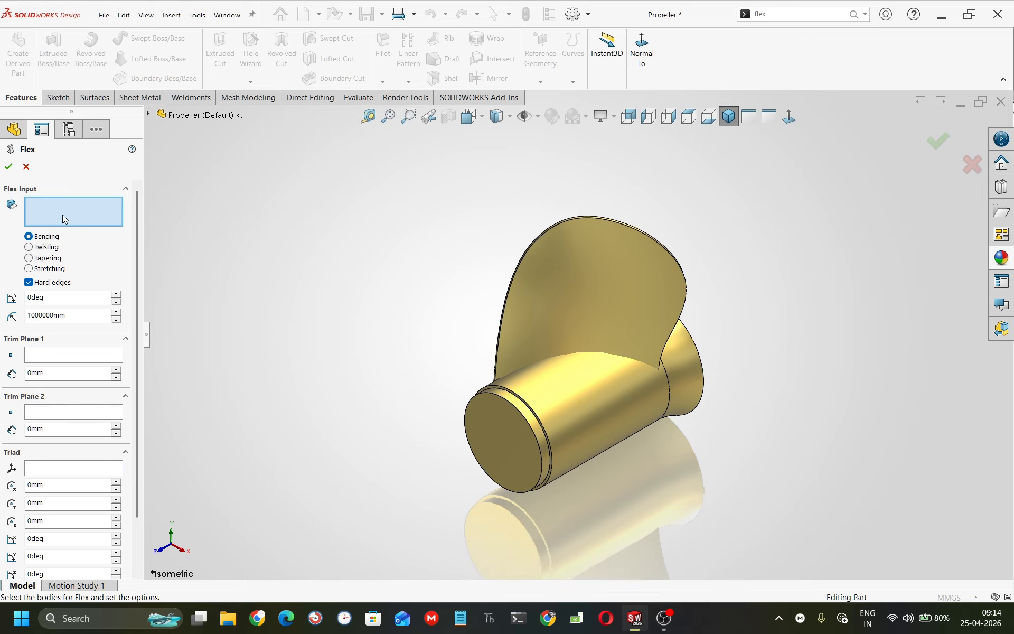
{"action": "left_click", "coordinate": [541, 254]}
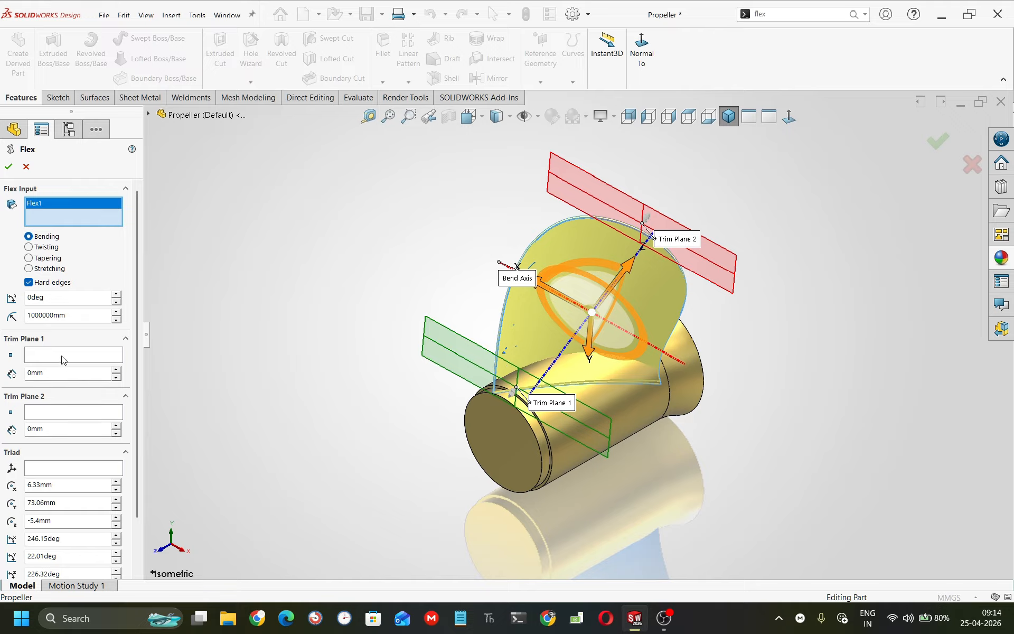
{"action": "left_click", "coordinate": [69, 302]}
{"action": "type", "text": "45"}
{"action": "key", "text": "Return"}
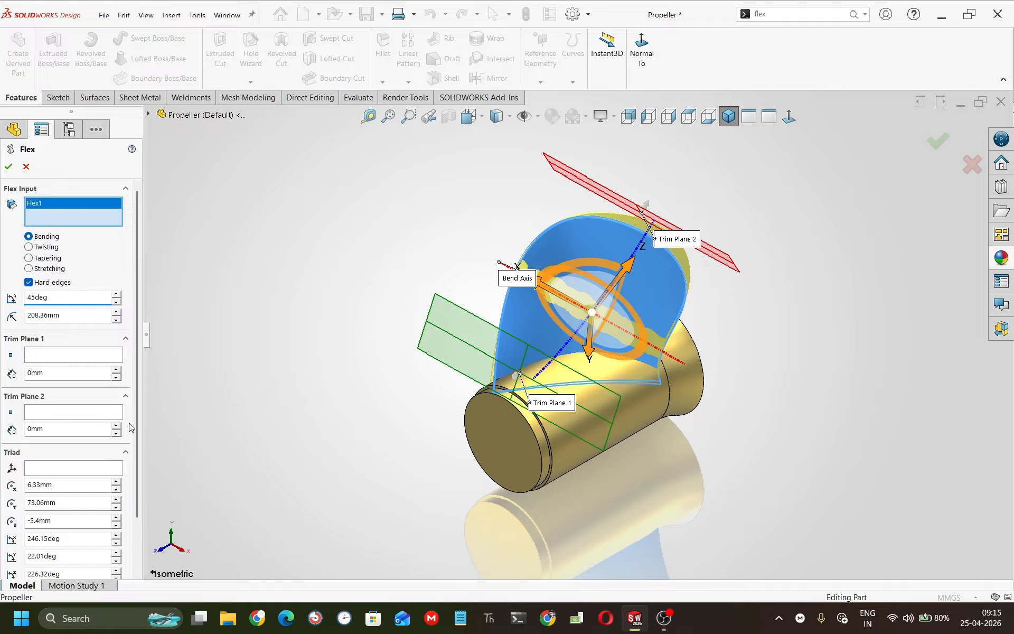
Set the bend triad's rotation origin to X 7, Y 72.17 and Z -16 mm
{"action": "left_click_drag", "start_coordinate": [137, 425], "coordinate": [140, 503]}
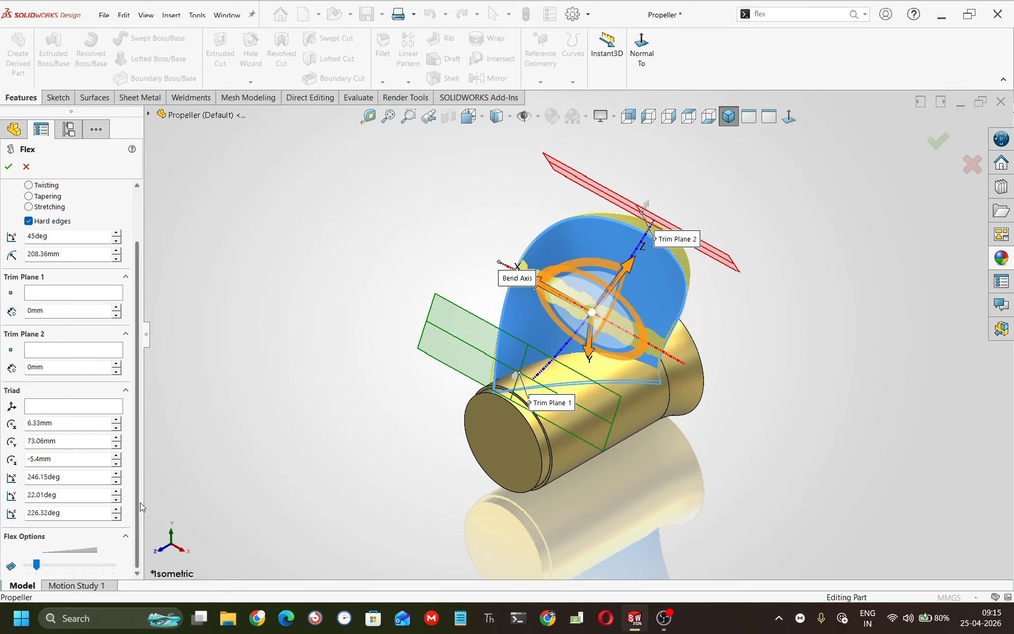
{"action": "double_click", "coordinate": [71, 424]}
{"action": "type", "text": "6"}
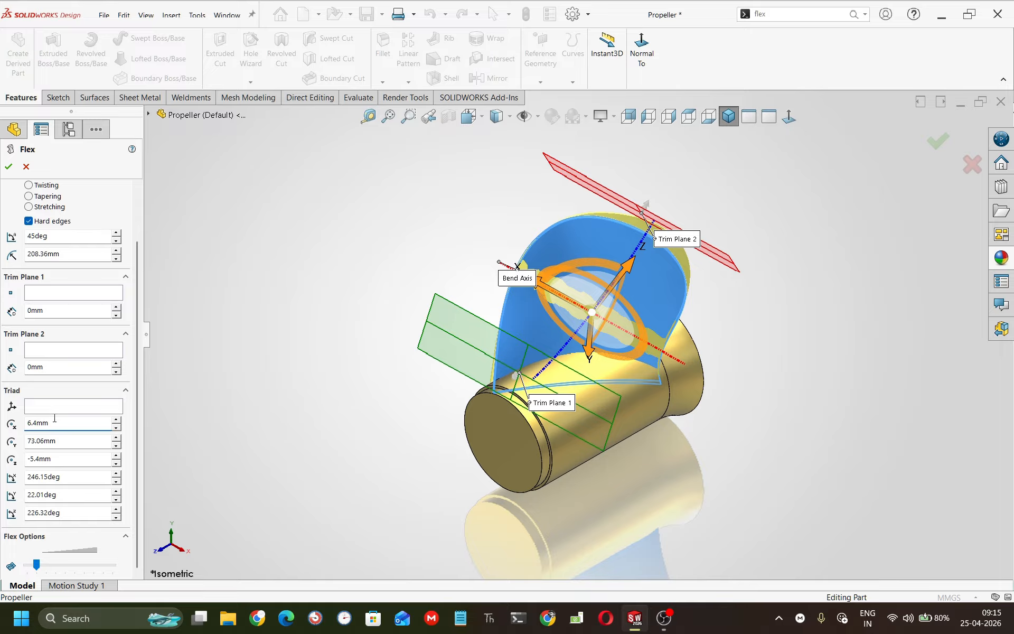
{"action": "left_click_drag", "start_coordinate": [54, 418], "coordinate": [2, 424]}
{"action": "type", "text": "7"}
{"action": "key", "text": "Return"}
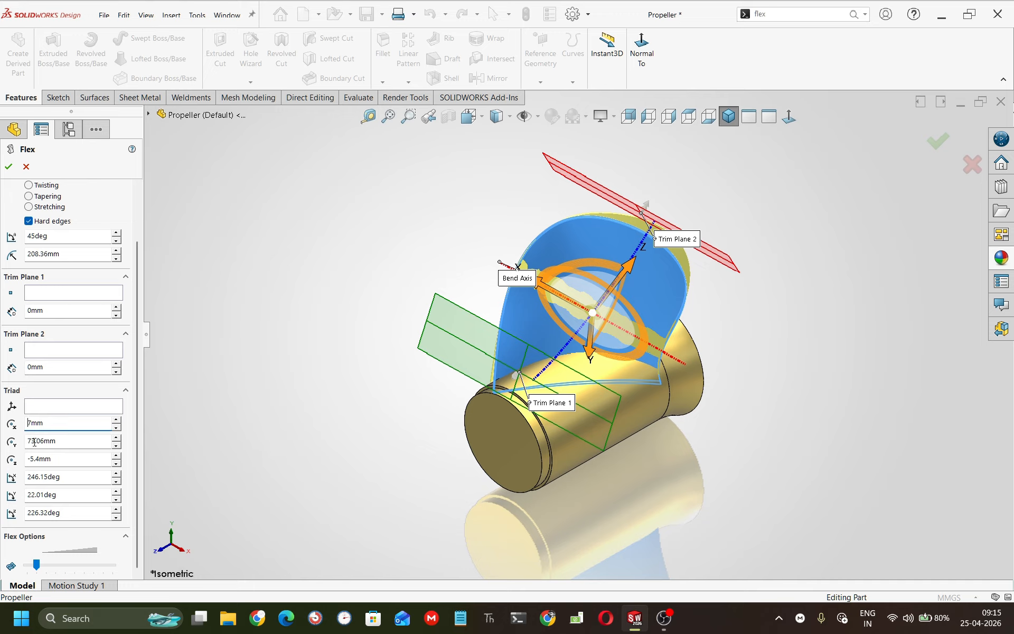
{"action": "left_click_drag", "start_coordinate": [82, 438], "coordinate": [3, 409]}
{"action": "type", "text": "72.17"}
{"action": "key", "text": "Return"}
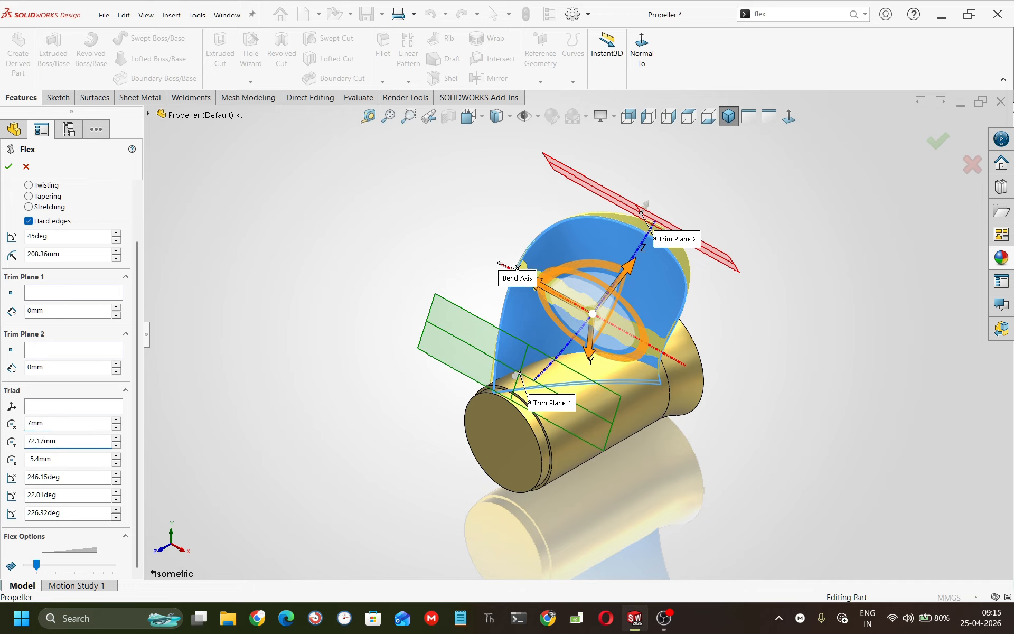
{"action": "left_click", "coordinate": [92, 455]}
{"action": "type", "text": "-"}
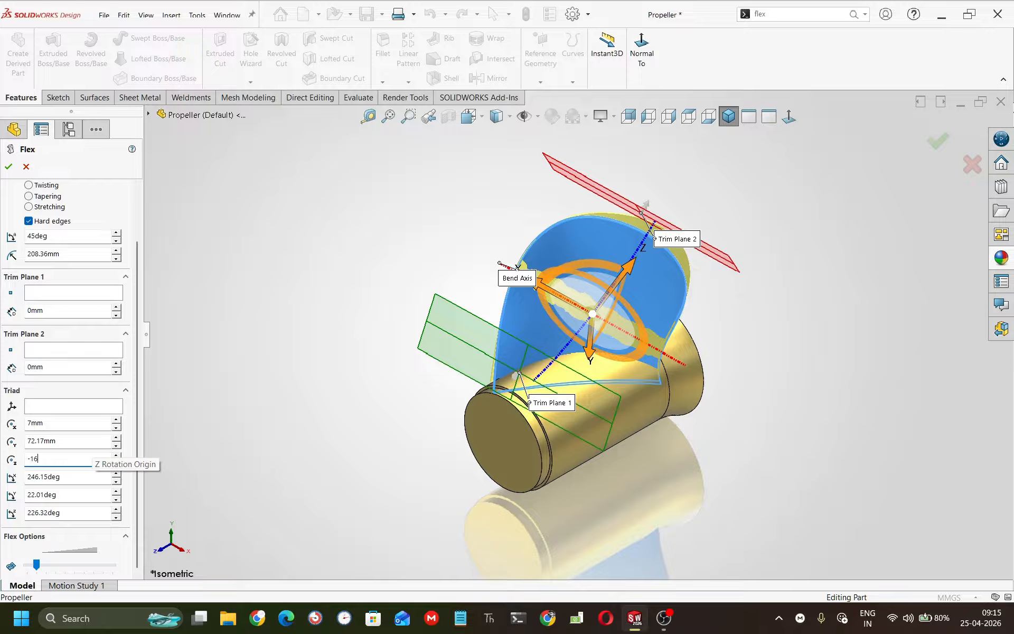
{"action": "type", "text": "16"}
{"action": "key", "text": "Return"}
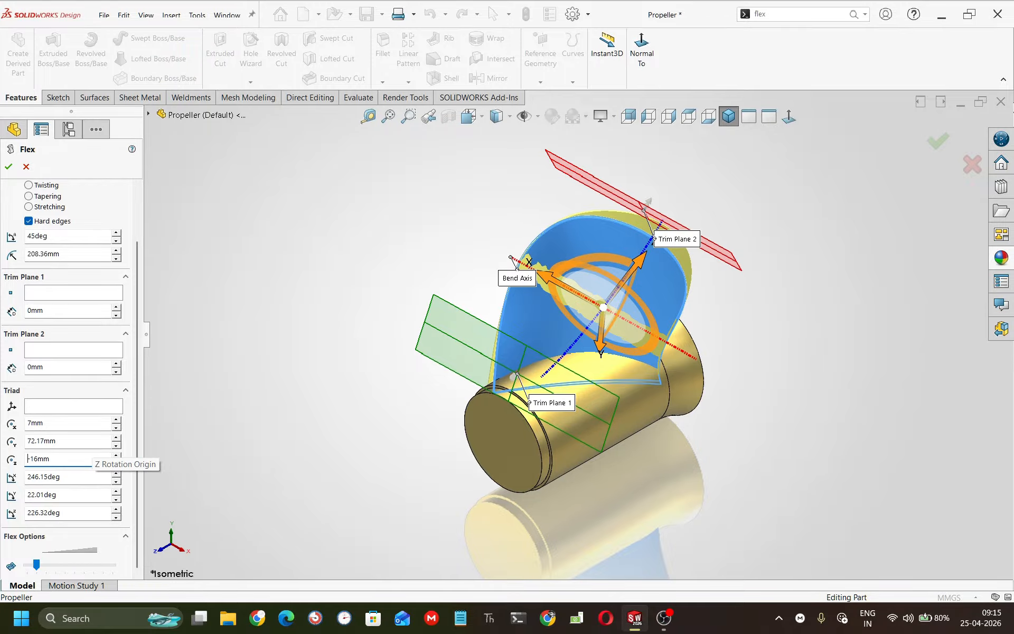
Set the triad's rotation angles to 322, 11 and 260 degrees and apply the blade's bend
{"action": "left_click", "coordinate": [71, 476]}
{"action": "type", "text": "322"}
{"action": "key", "text": "Return"}
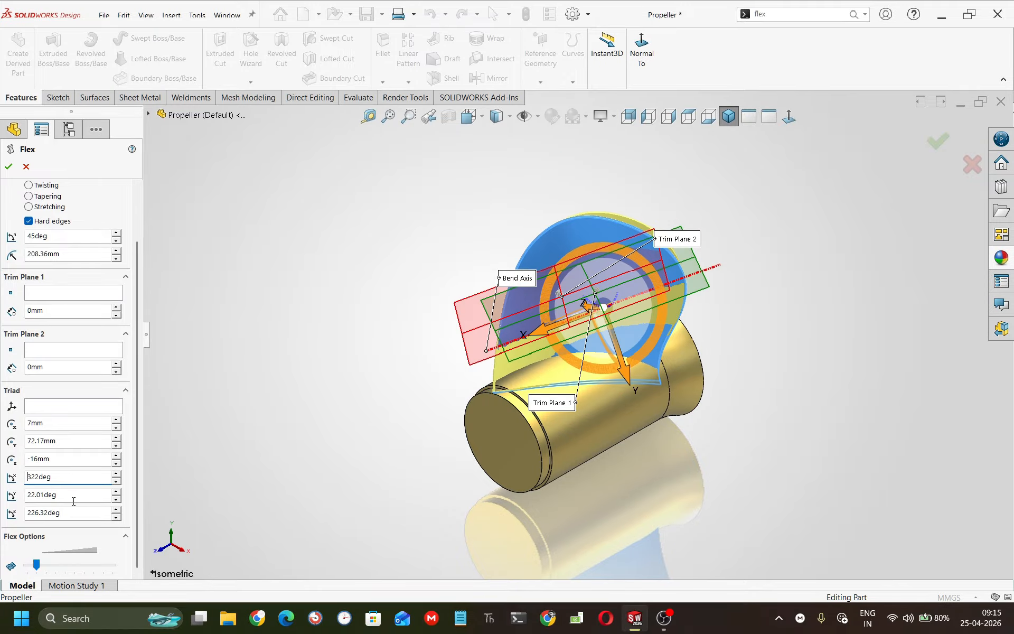
{"action": "key", "text": "Tab"}
{"action": "type", "text": "11"}
{"action": "key", "text": "Return"}
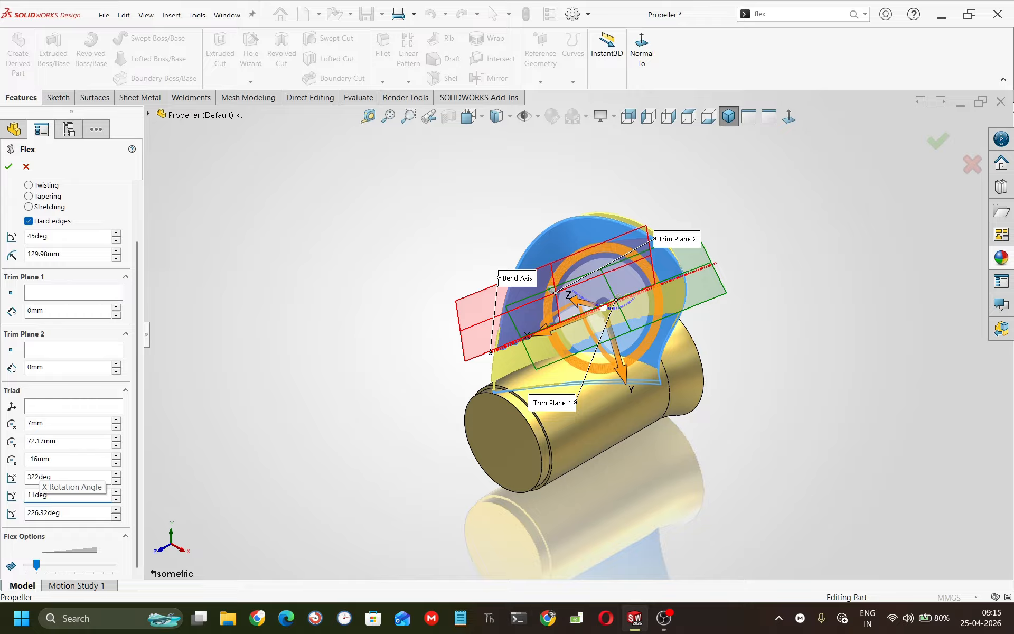
{"action": "left_click", "coordinate": [77, 517]}
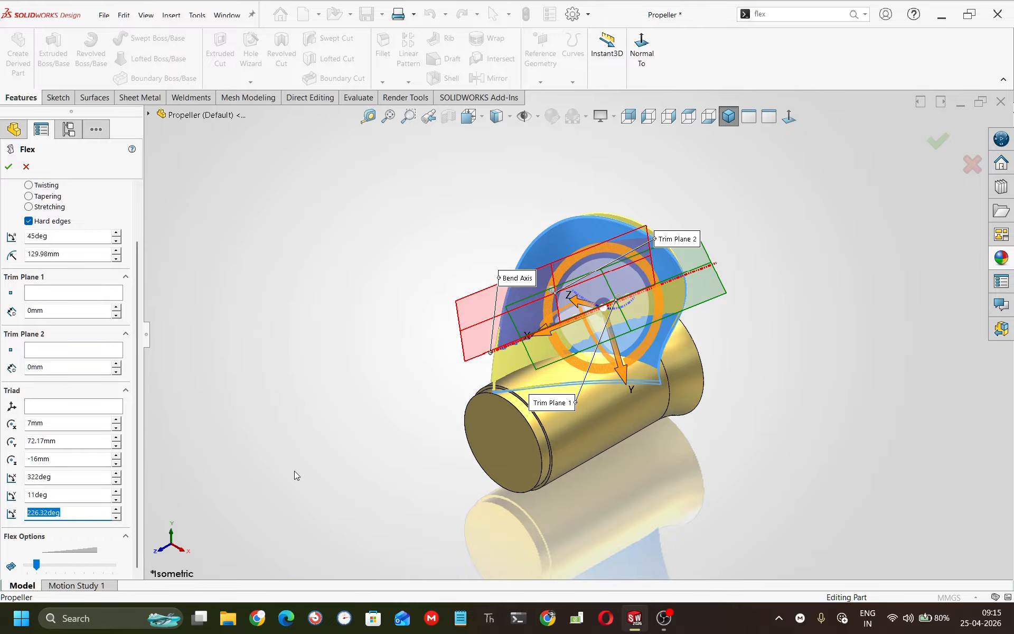
{"action": "type", "text": "260"}
{"action": "key", "text": "Return"}
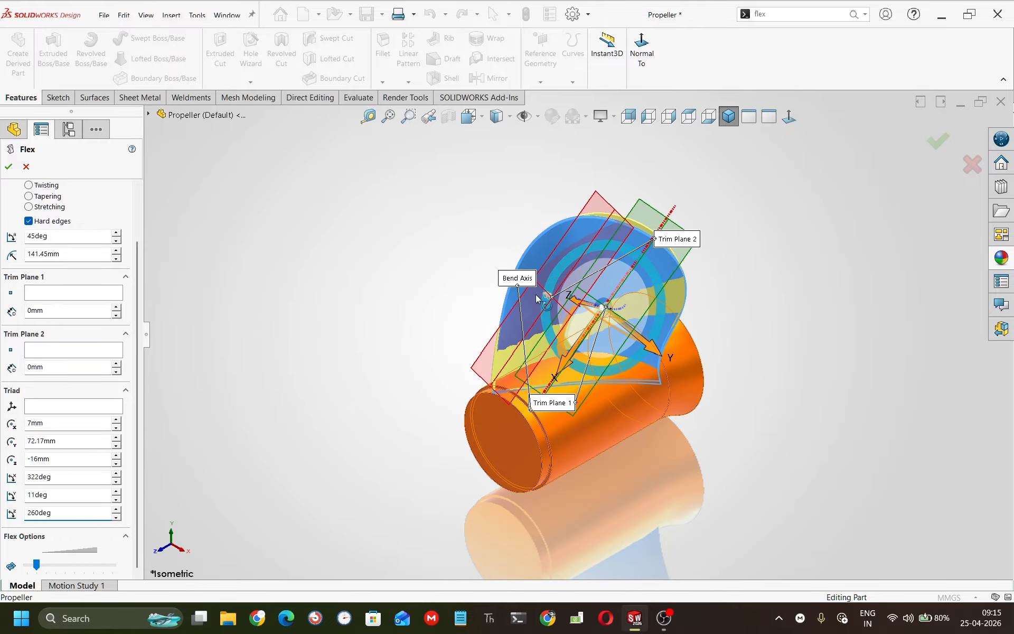
{"action": "middle_click_drag", "start_coordinate": [537, 298], "coordinate": [480, 323]}
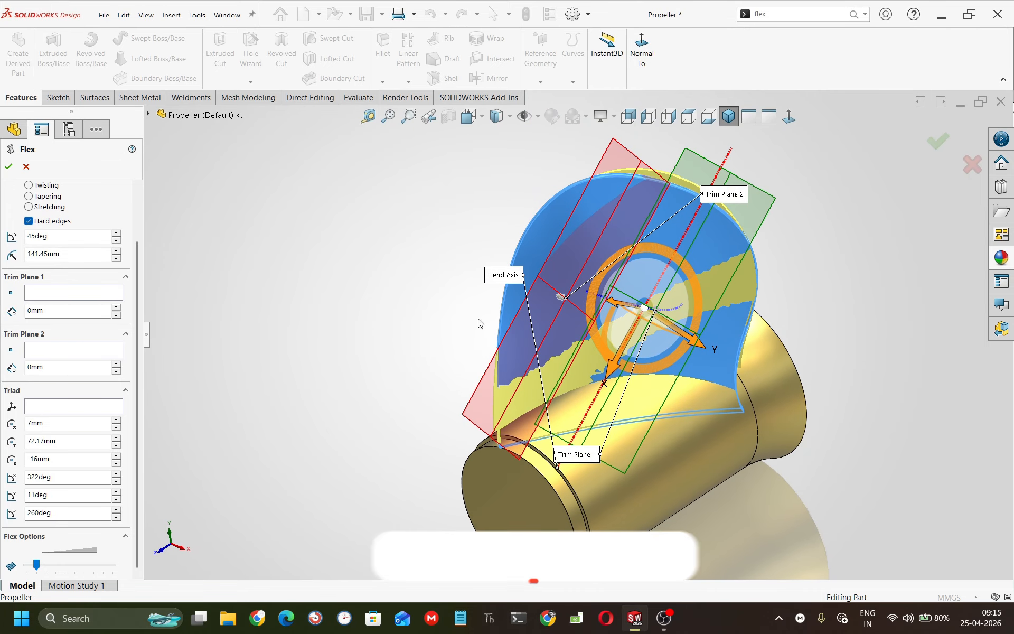
{"action": "scroll", "coordinate": [137, 383], "scroll_direction": "up", "scroll_amount": 3}
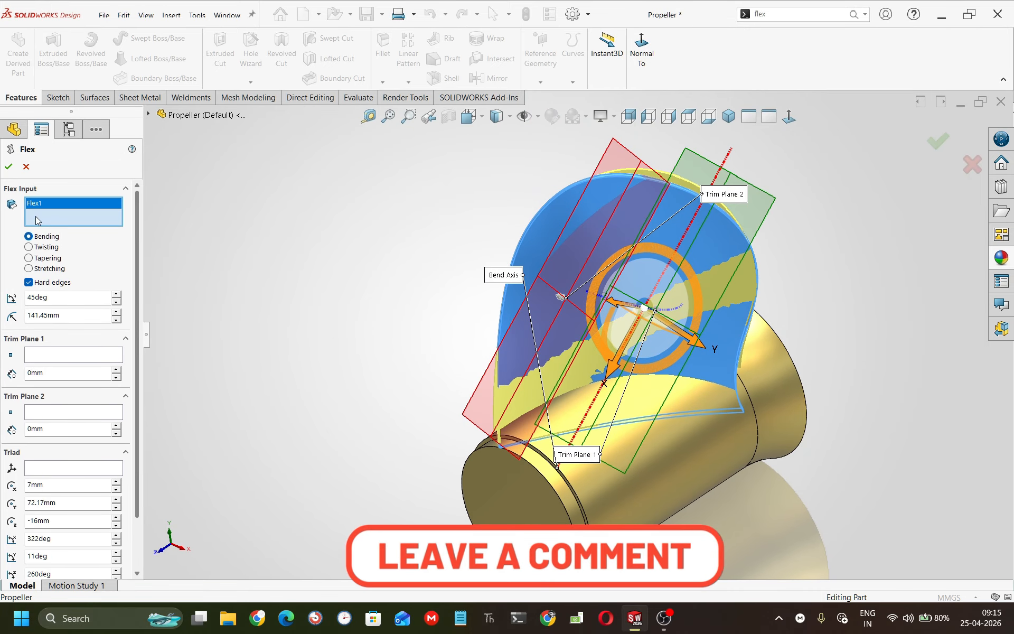
{"action": "left_click", "coordinate": [9, 166]}
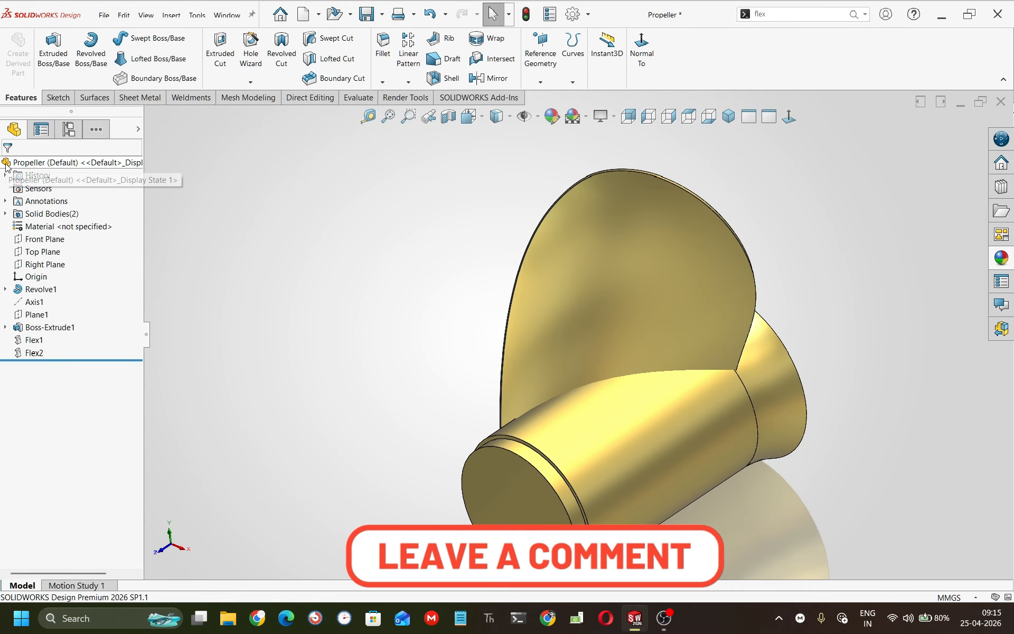
{"action": "middle_click_drag", "start_coordinate": [529, 360], "coordinate": [559, 358]}
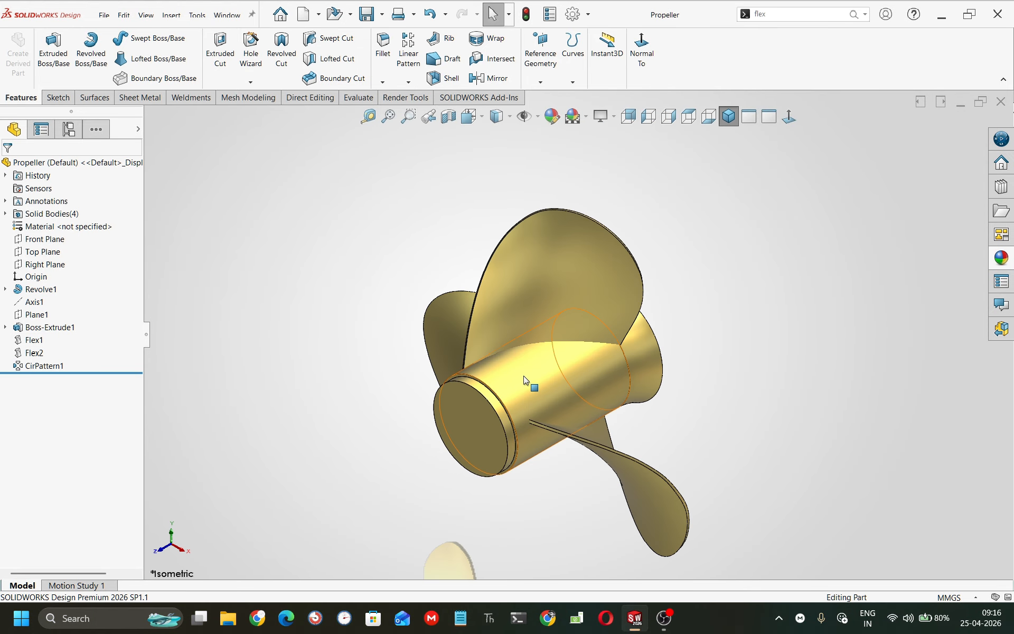
Shell the hub to a 2.5 mm wall thickness, removing both of its circular end faces
{"action": "middle_click_drag", "start_coordinate": [525, 380], "coordinate": [374, 412]}
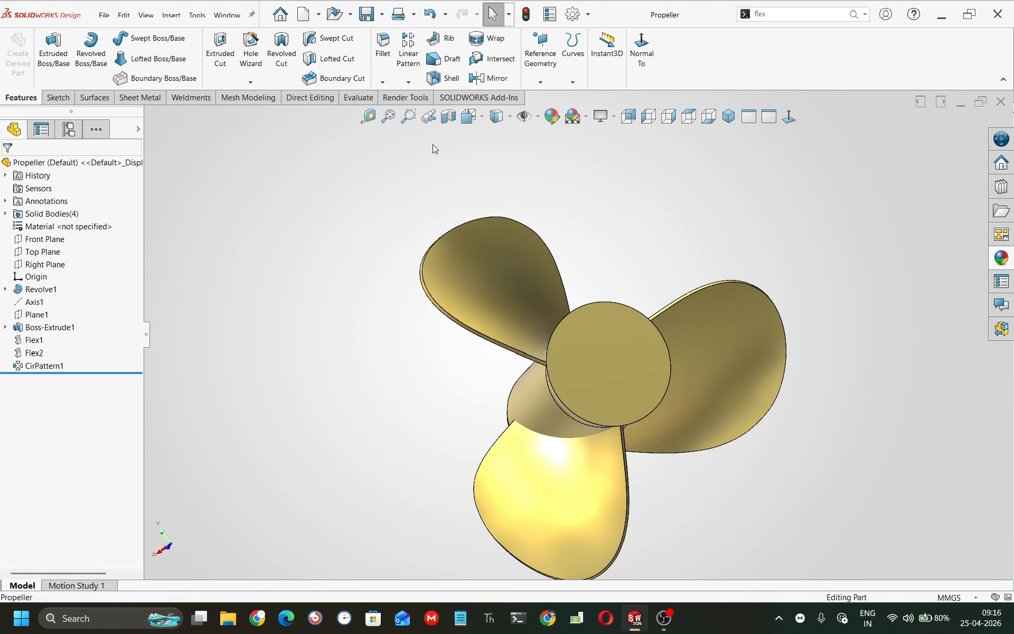
{"action": "left_click", "coordinate": [444, 78]}
{"action": "left_click", "coordinate": [581, 369]}
{"action": "middle_click_drag", "start_coordinate": [581, 368], "coordinate": [686, 332]}
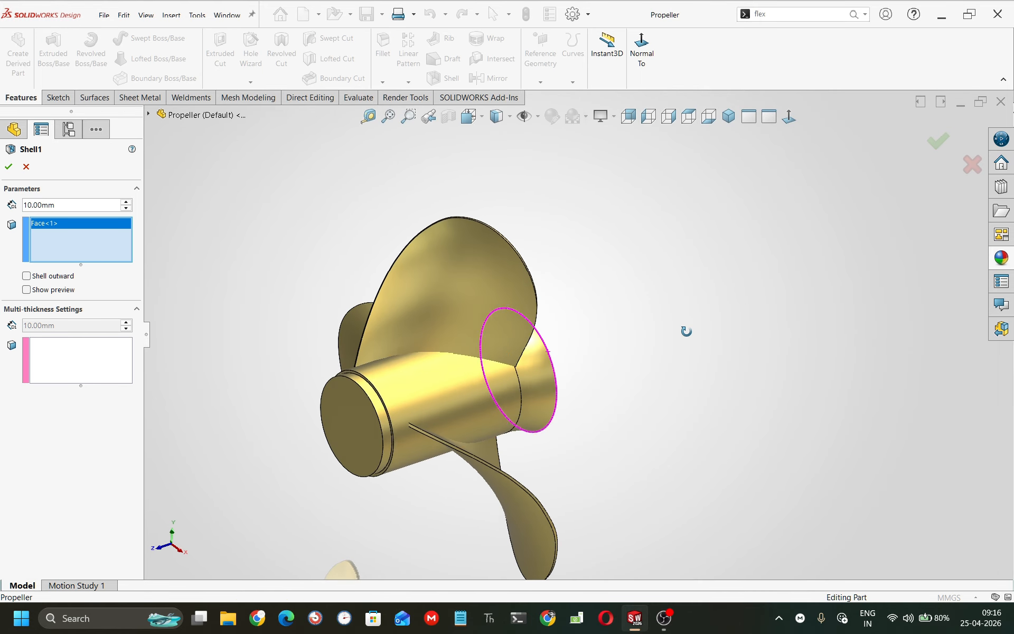
{"action": "left_click", "coordinate": [347, 418]}
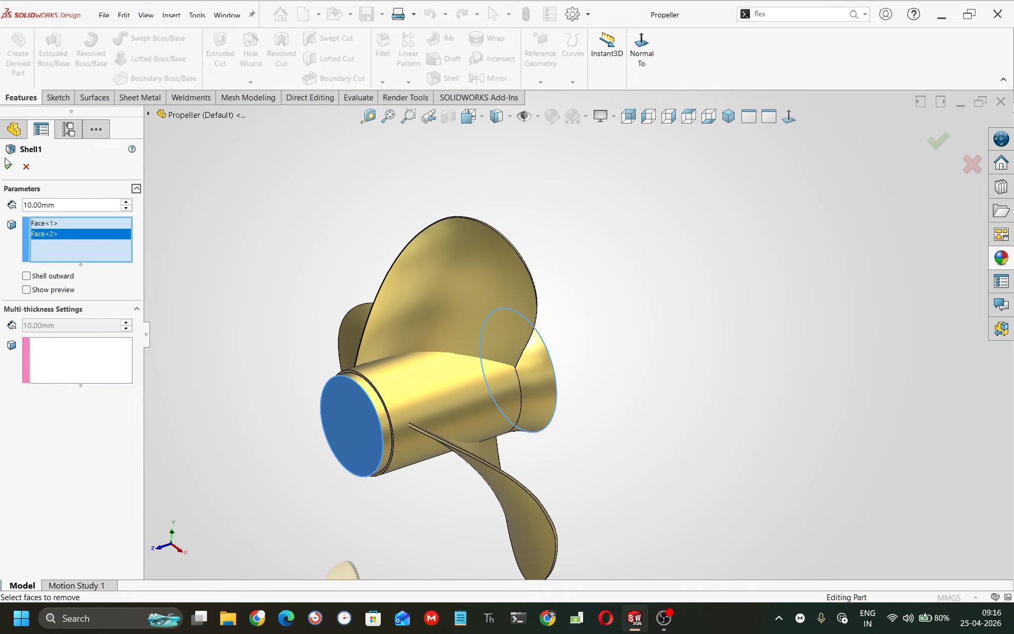
{"action": "double_click", "coordinate": [40, 205]}
{"action": "type", "text": "2."}
{"action": "left_click", "coordinate": [9, 167]}
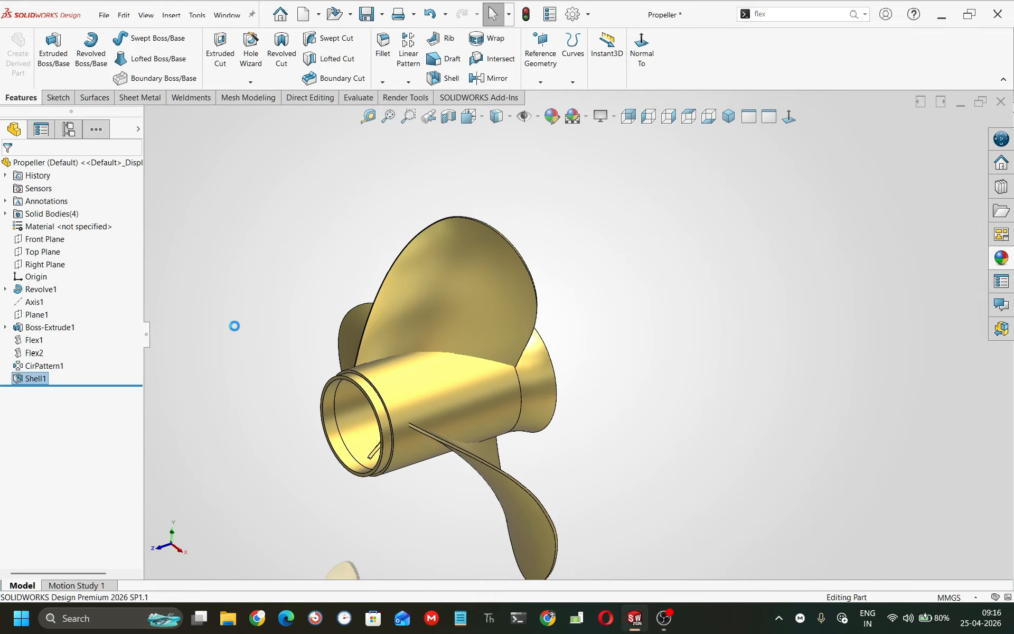
{"action": "middle_click_drag", "start_coordinate": [235, 326], "coordinate": [305, 292]}
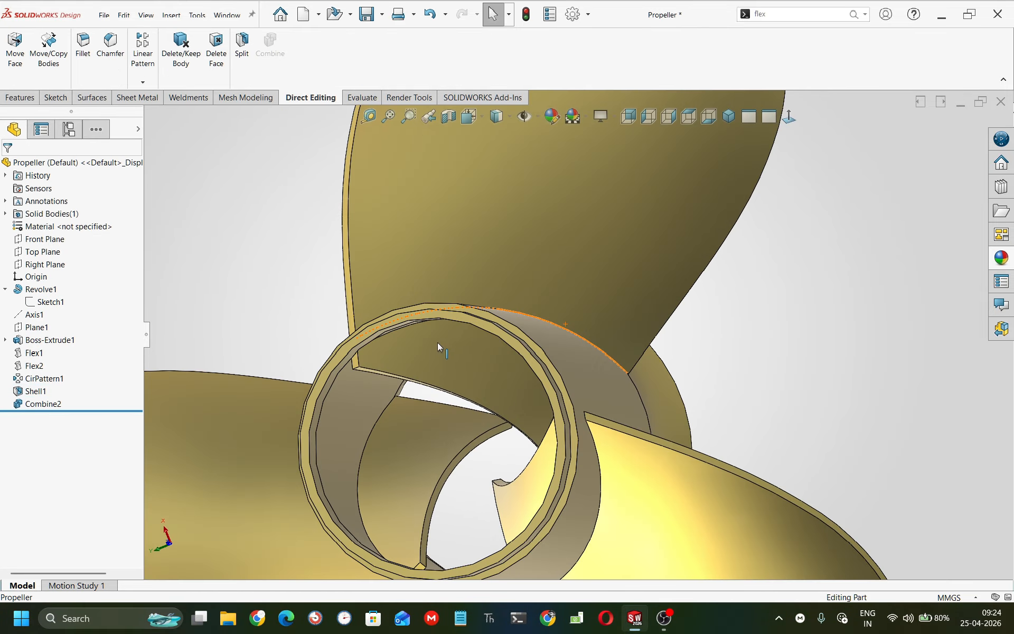
Sketch on the narrow-end rim face of the hub and convert its 76 mm circular edge into a sketch circle
{"action": "middle_click_drag", "start_coordinate": [437, 343], "coordinate": [391, 321]}
{"action": "scroll", "coordinate": [349, 310], "scroll_direction": "down", "scroll_amount": 5}
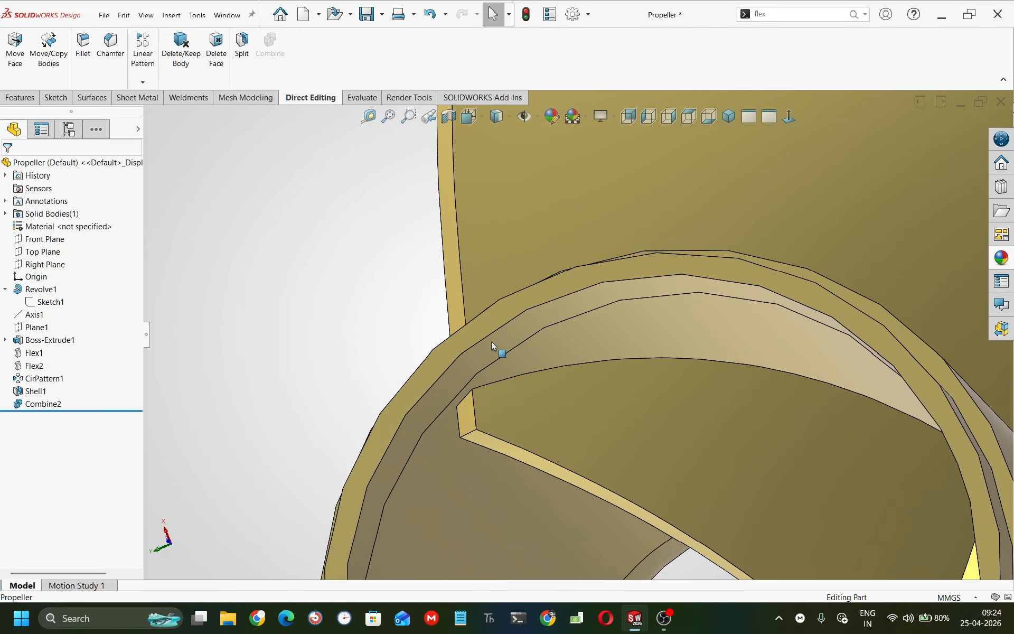
{"action": "left_click", "coordinate": [444, 361]}
{"action": "left_click", "coordinate": [493, 330]}
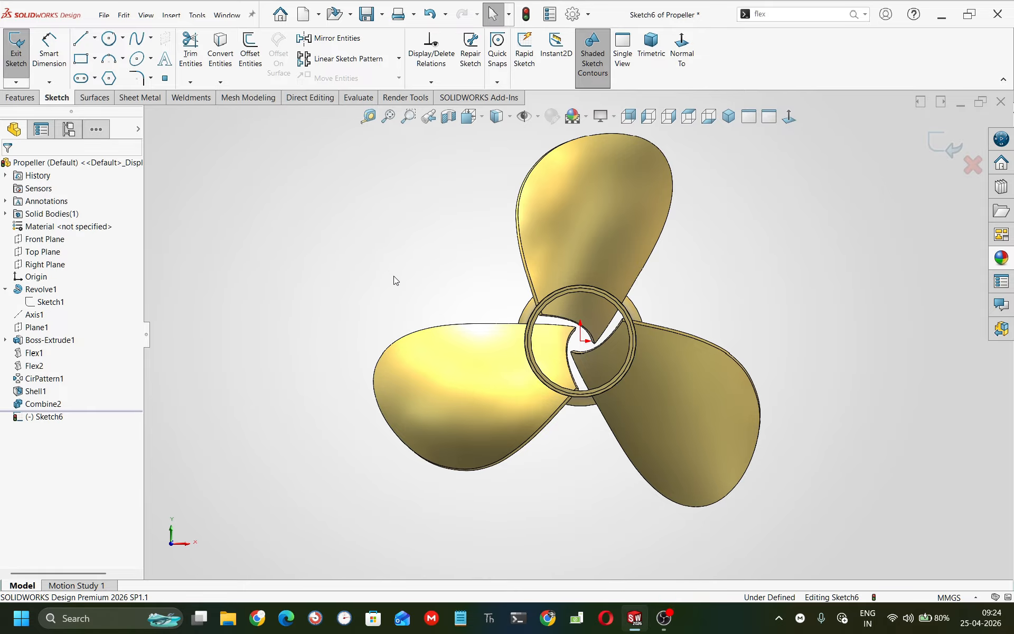
{"action": "scroll", "coordinate": [560, 320], "scroll_direction": "down", "scroll_amount": 3}
{"action": "left_click", "coordinate": [533, 318]}
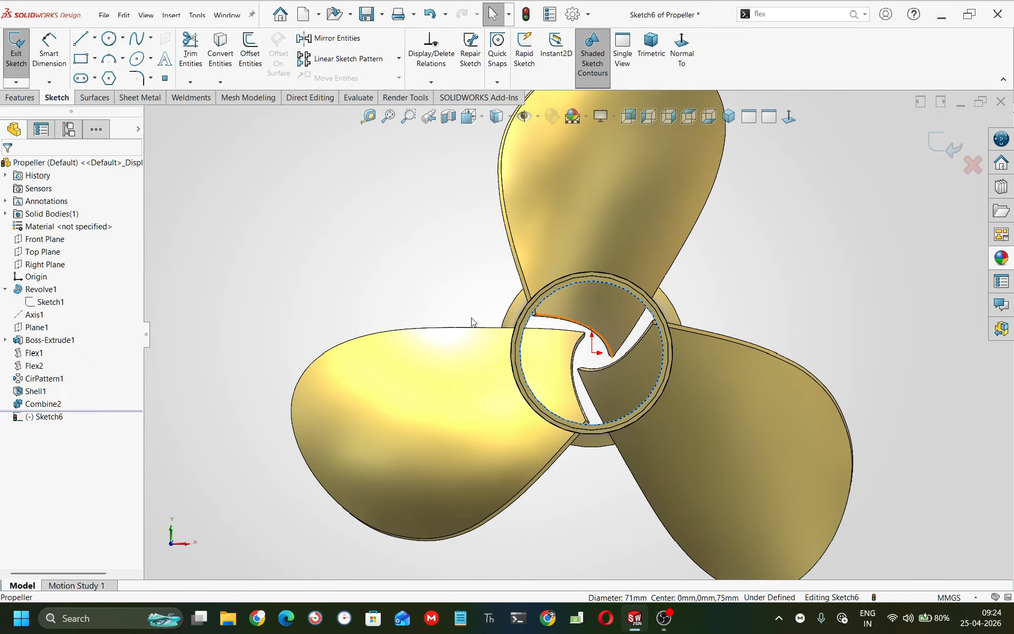
{"action": "left_click", "coordinate": [525, 318]}
{"action": "left_click", "coordinate": [227, 59]}
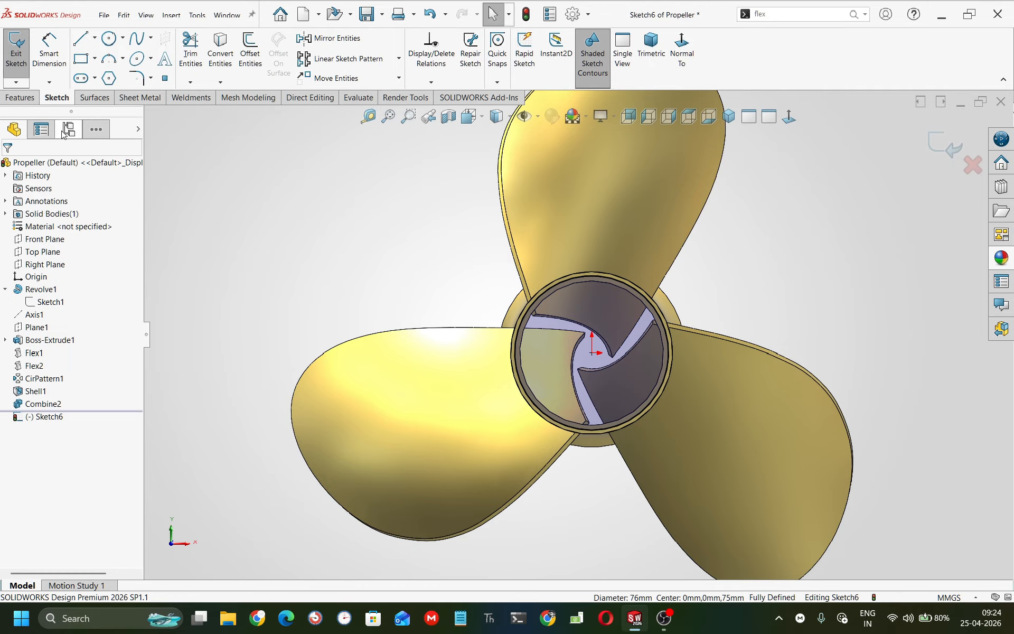
Cut the 76 mm circle Through All to clear the blade roots from inside the hub
{"action": "left_click", "coordinate": [22, 97]}
{"action": "left_click", "coordinate": [219, 62]}
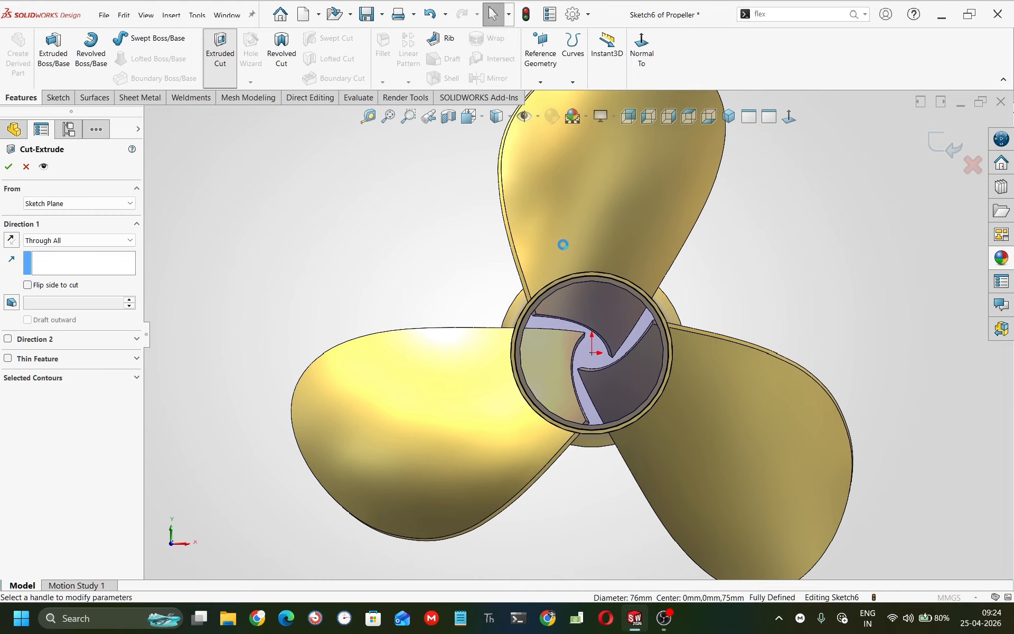
{"action": "middle_click_drag", "start_coordinate": [514, 243], "coordinate": [350, 299]}
{"action": "left_click", "coordinate": [8, 166]}
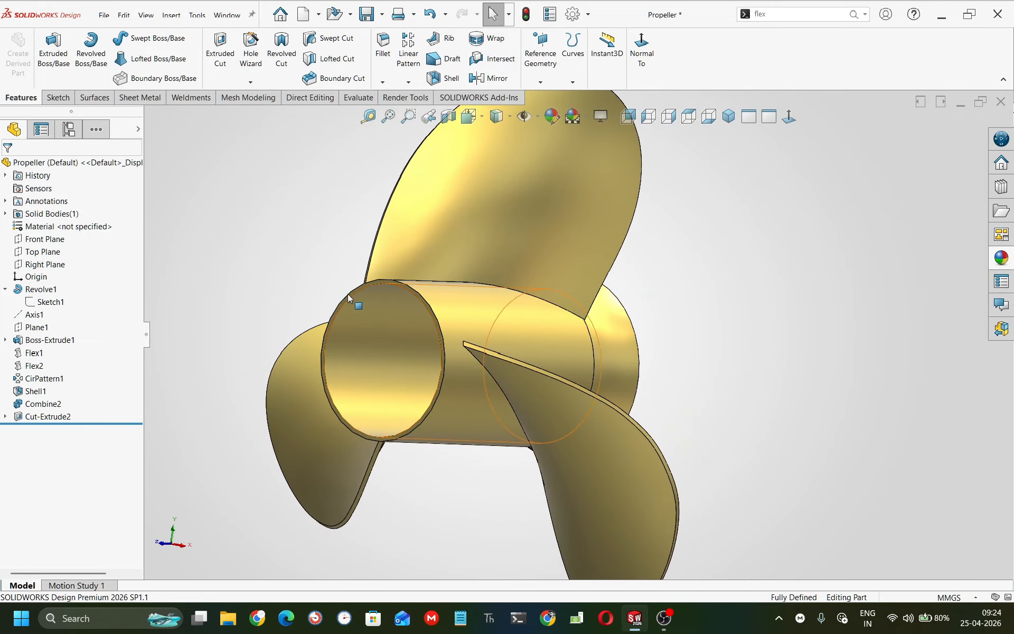
Start a sketch on the Front Plane and draw a 100 mm diameter circle centred on the origin
{"action": "key", "text": "ctrl+7"}
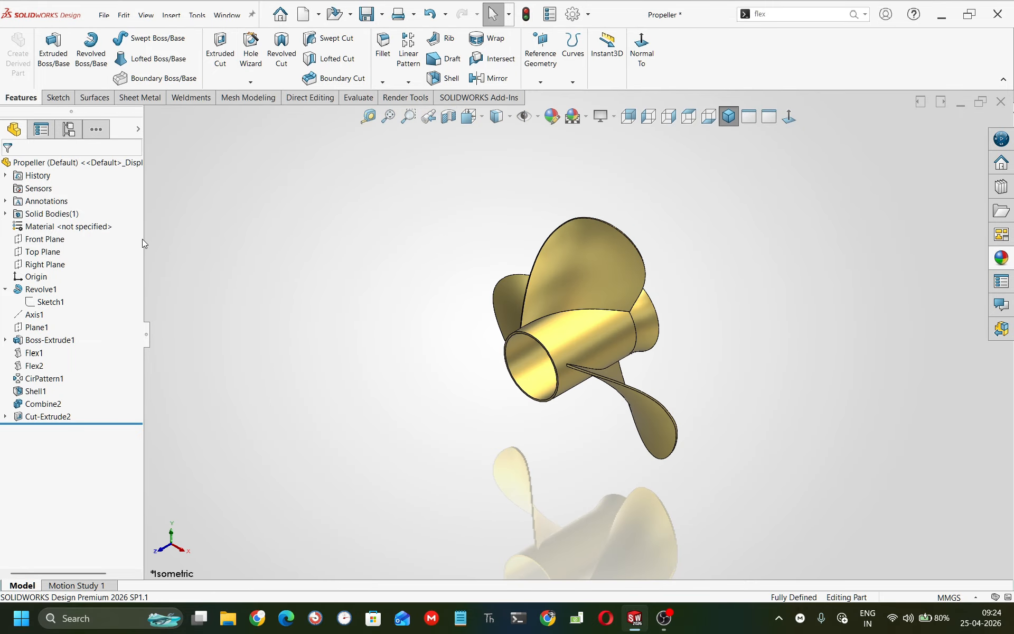
{"action": "left_click", "coordinate": [50, 239]}
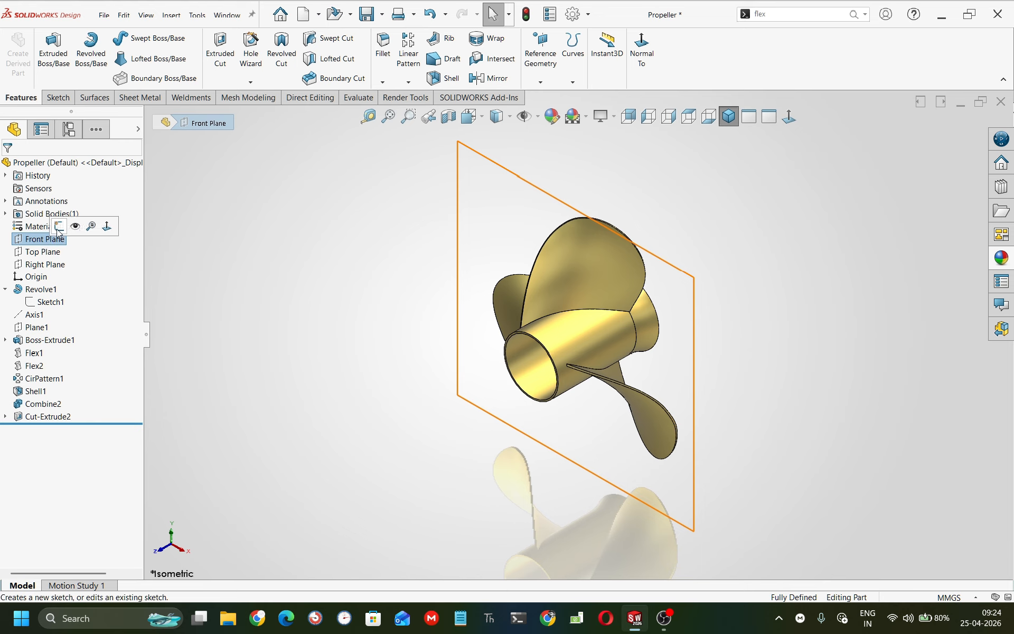
{"action": "left_click", "coordinate": [59, 231]}
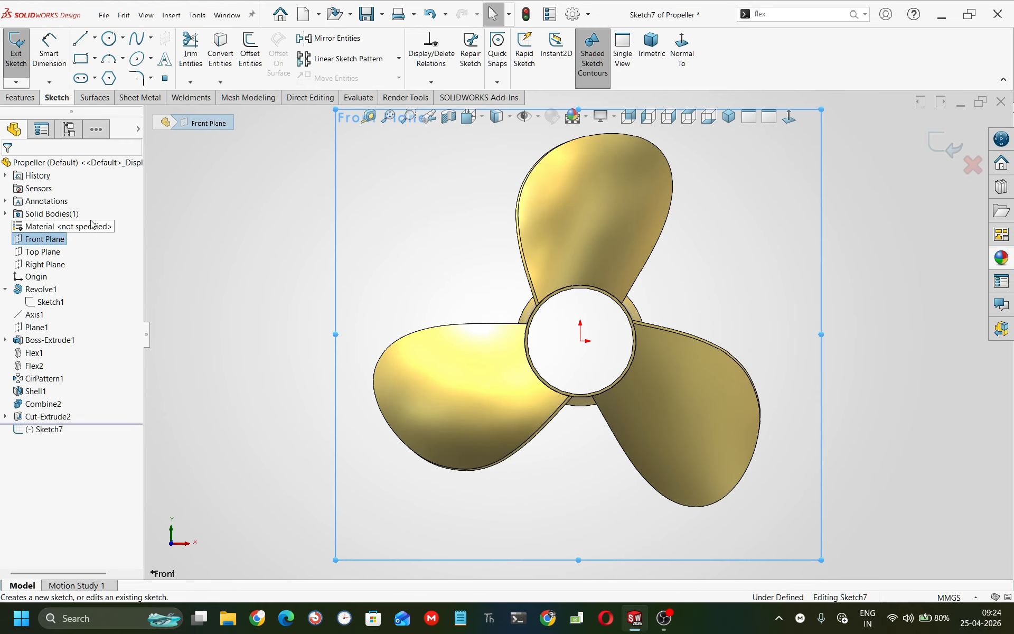
{"action": "left_click", "coordinate": [109, 38]}
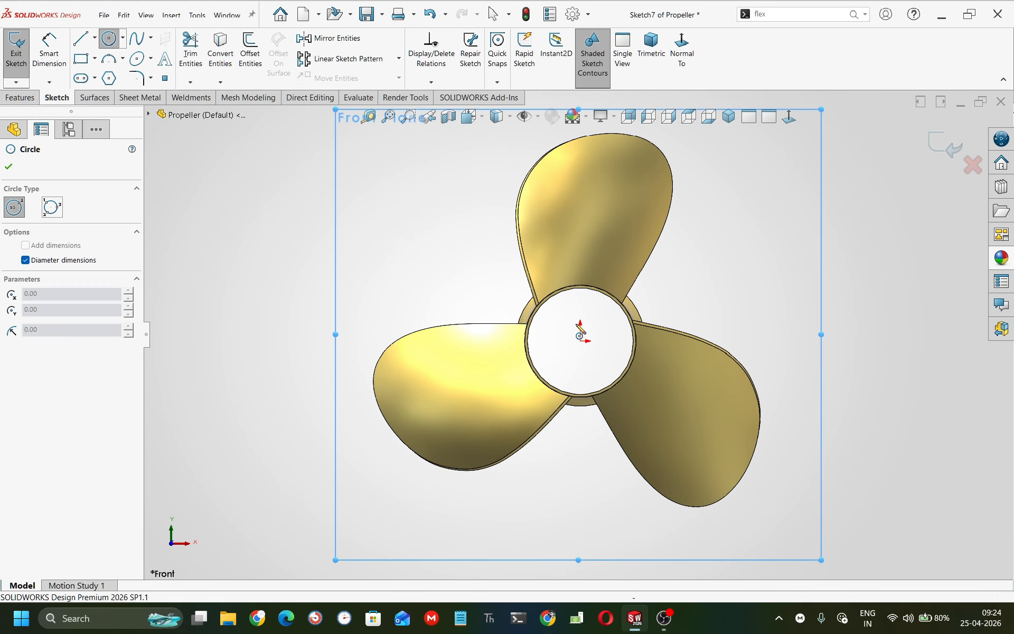
{"action": "left_click", "coordinate": [583, 341]}
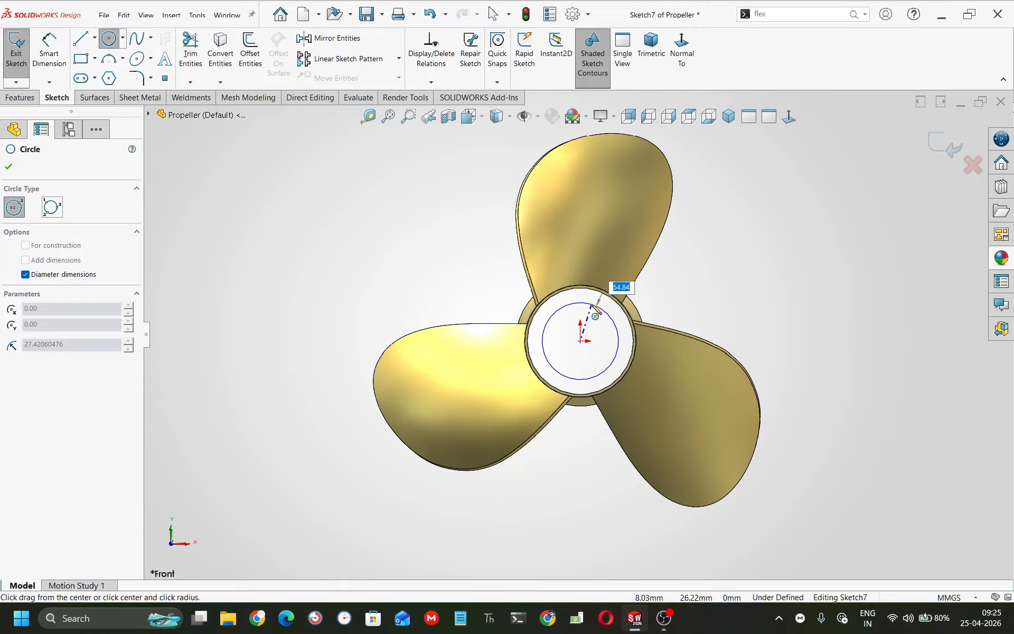
{"action": "type", "text": "100"}
{"action": "key", "text": "Return"}
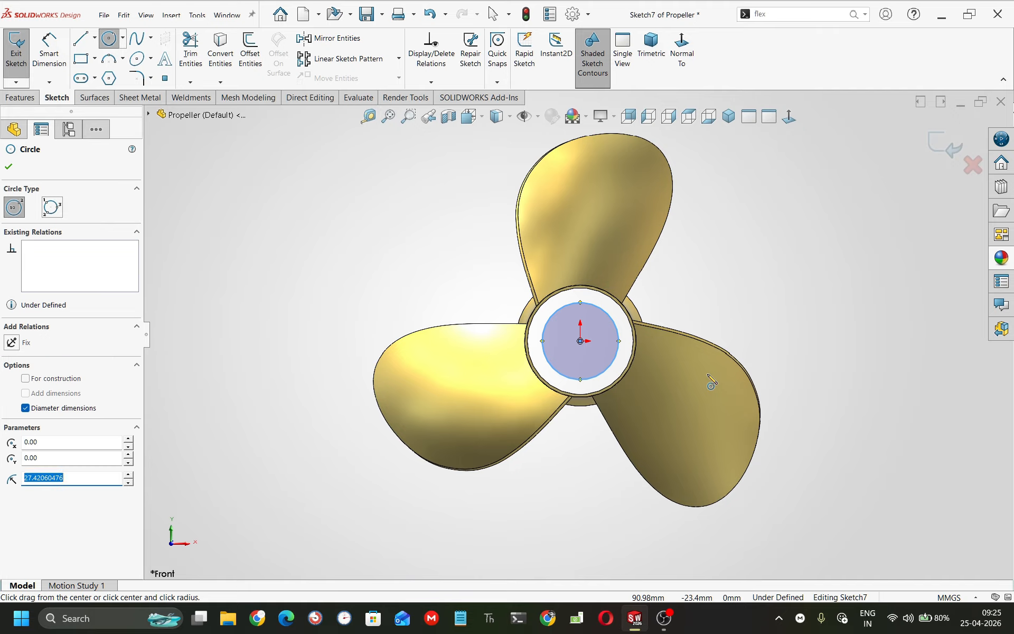
{"action": "key", "text": "Escape"}
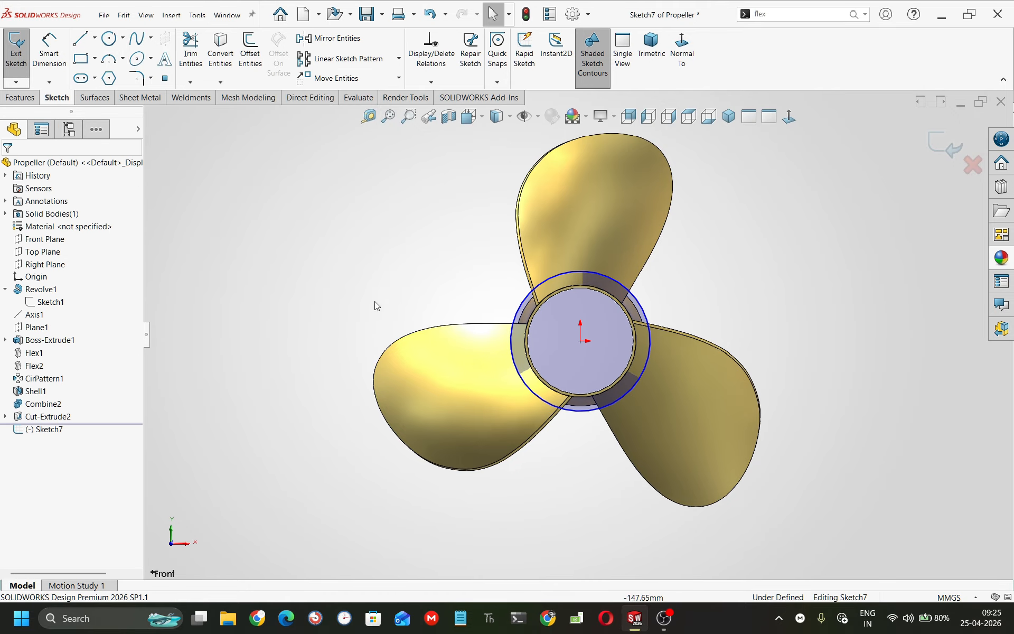
Dimension the circle's diameter and set it to 50 mm
{"action": "left_click", "coordinate": [646, 303]}
{"action": "left_click", "coordinate": [719, 281]}
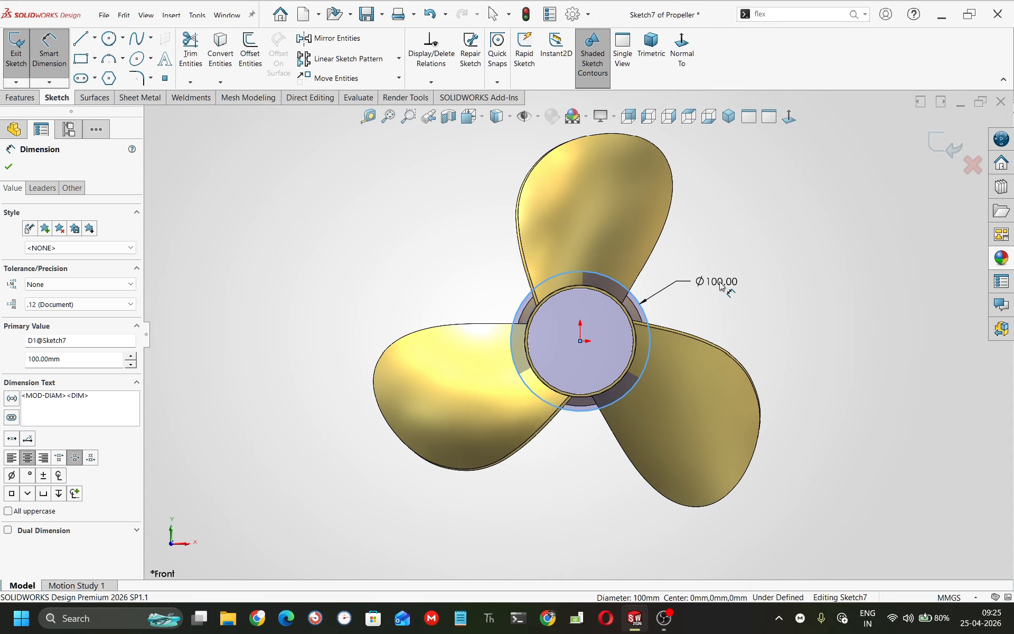
{"action": "type", "text": "50"}
{"action": "key", "text": "Return"}
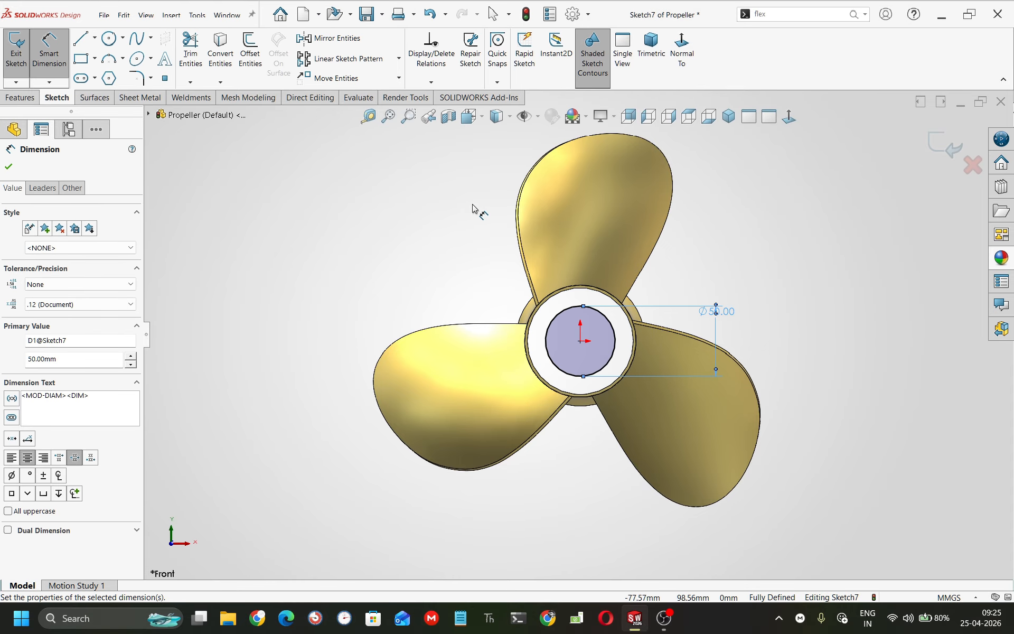
{"action": "key", "text": "Escape"}
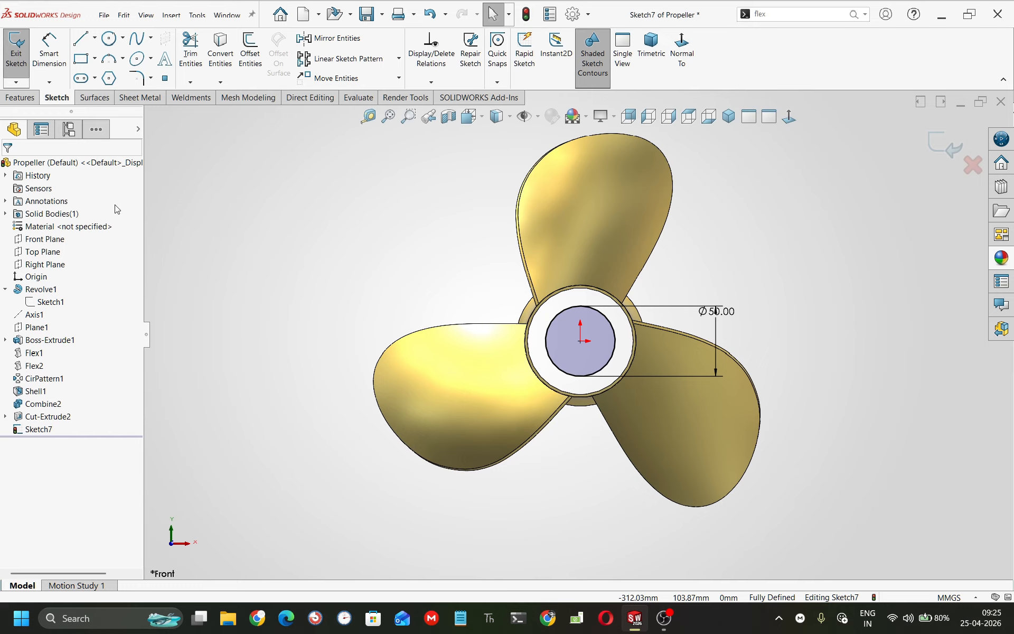
Extrude the 50 mm circle as a mid-plane boss with a depth of 50 mm
{"action": "left_click", "coordinate": [20, 97]}
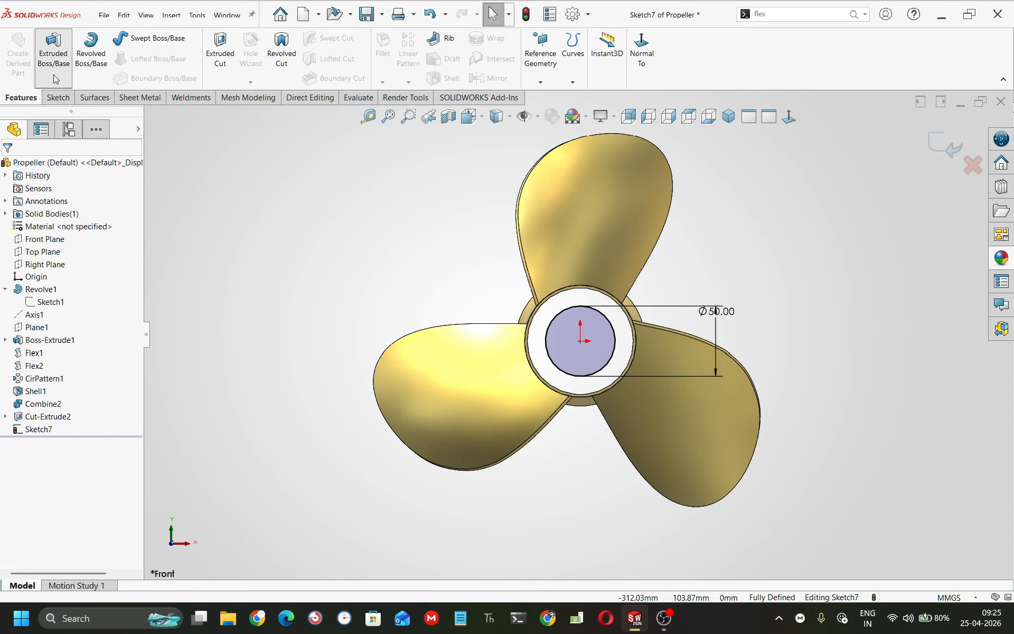
{"action": "left_click", "coordinate": [65, 57]}
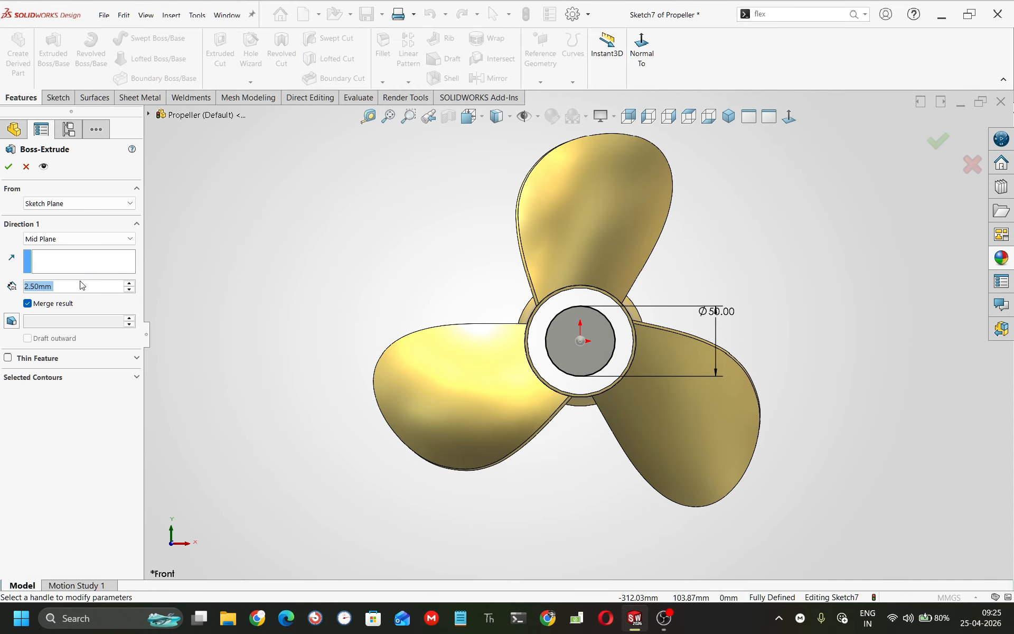
{"action": "type", "text": "50"}
{"action": "key", "text": "Return"}
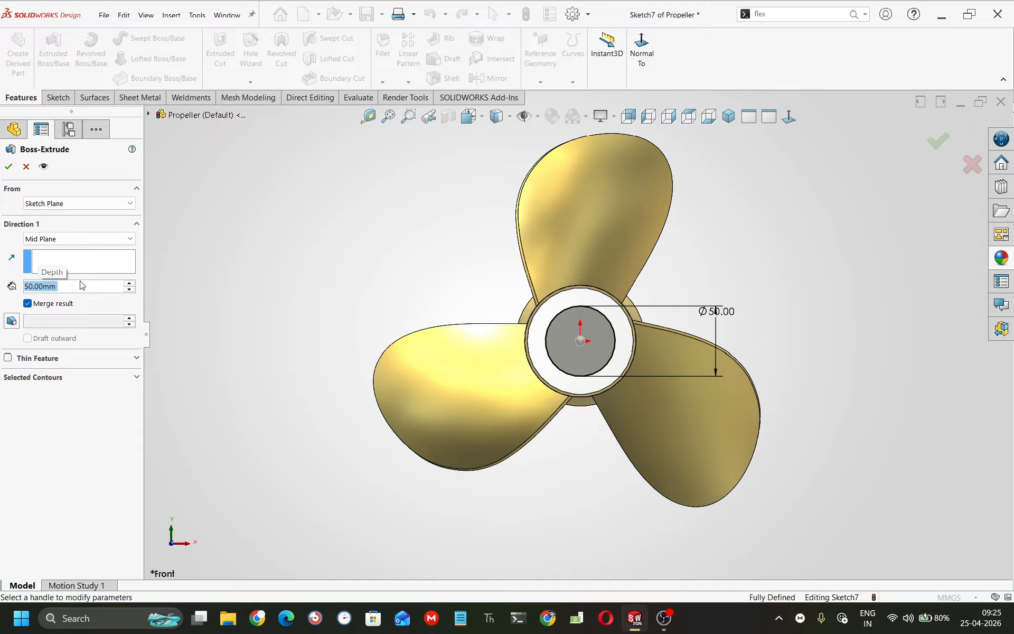
{"action": "left_click", "coordinate": [82, 285]}
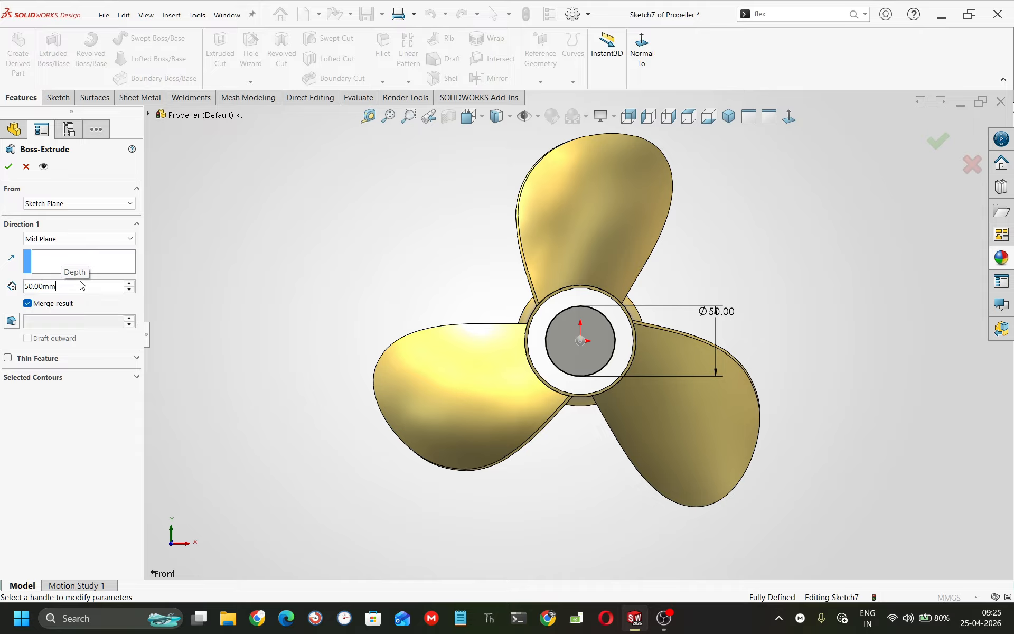
{"action": "left_click", "coordinate": [9, 166]}
Edit the inner cylinder's mid-plane extrusion and set its depth to 120 mm
{"action": "middle_click_drag", "start_coordinate": [347, 245], "coordinate": [224, 298]}
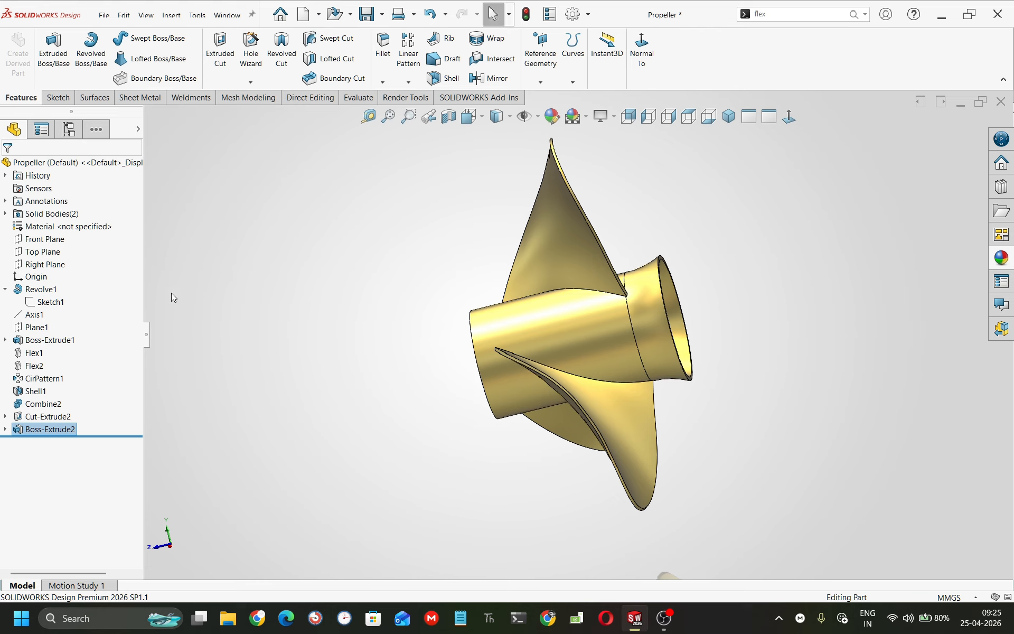
{"action": "left_click", "coordinate": [121, 294]}
{"action": "left_click", "coordinate": [316, 319]}
{"action": "left_click", "coordinate": [94, 391]}
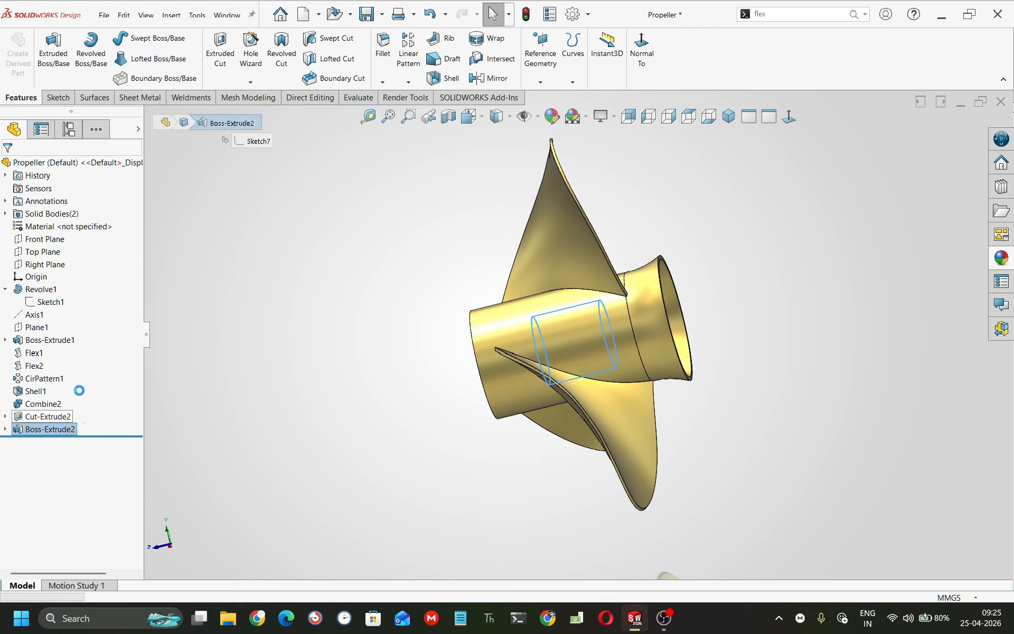
{"action": "type", "text": "120"}
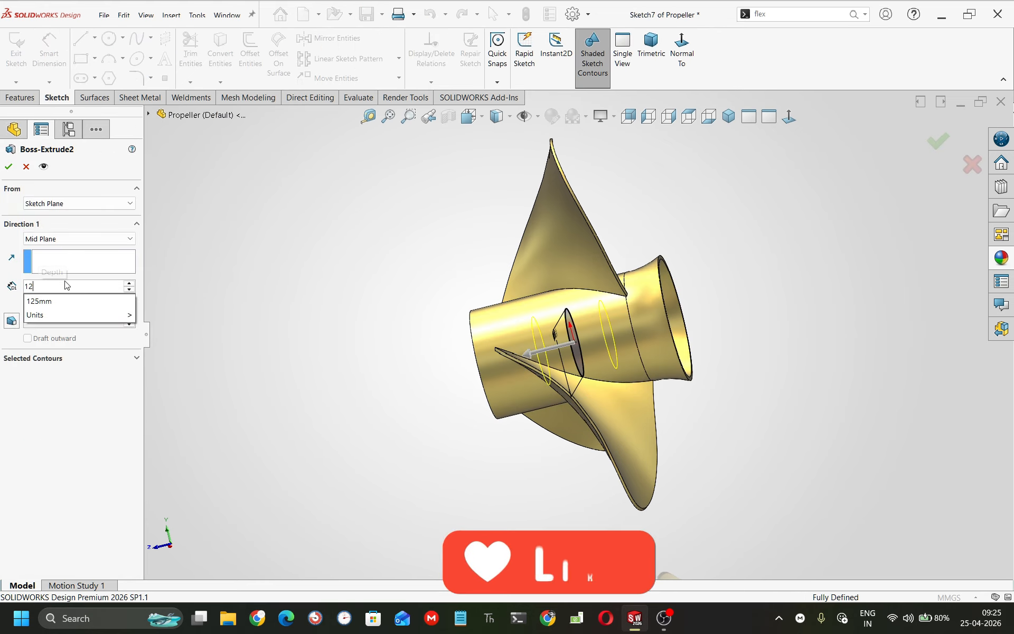
{"action": "key", "text": "Return"}
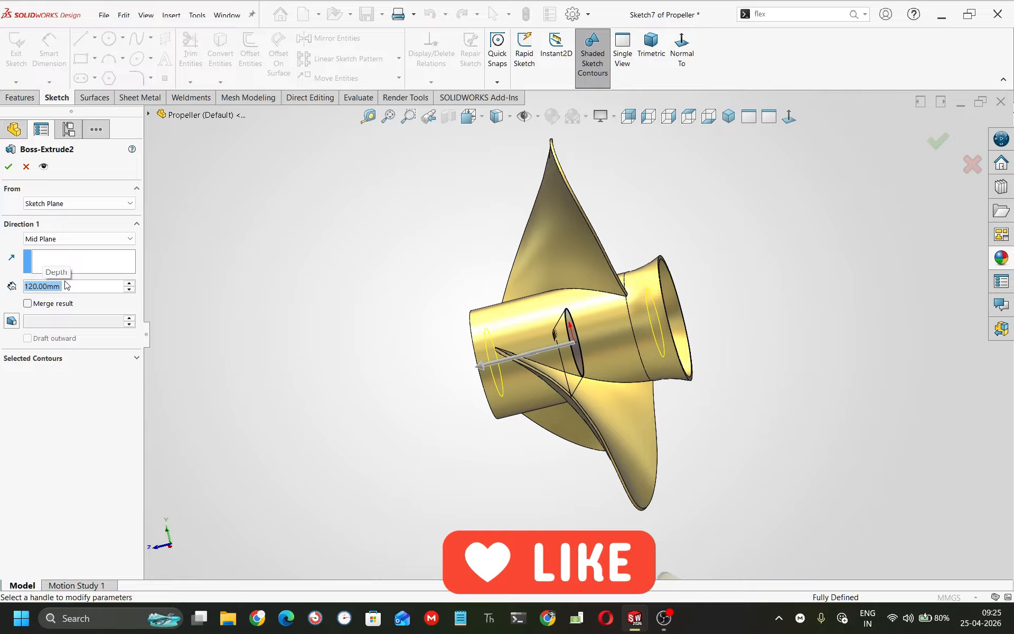
{"action": "left_click", "coordinate": [8, 166]}
Sketch a corner rectangle about 8 mm wide and 20 mm tall on the Front Plane, bridging the inner cylinder and the hub wall above the origin
{"action": "middle_click_drag", "start_coordinate": [378, 331], "coordinate": [507, 264]}
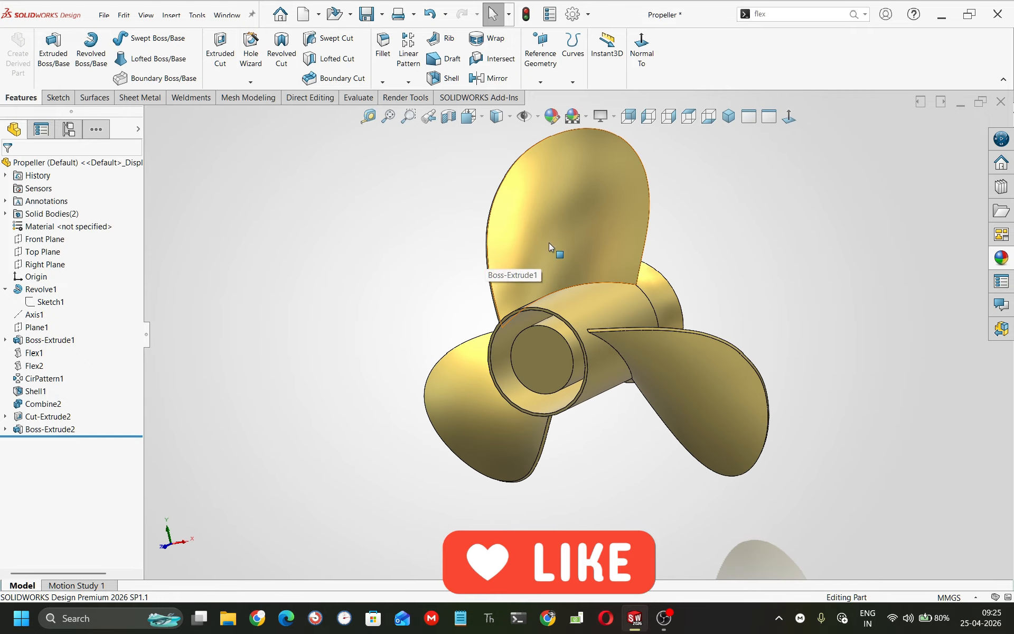
{"action": "left_click", "coordinate": [728, 116]}
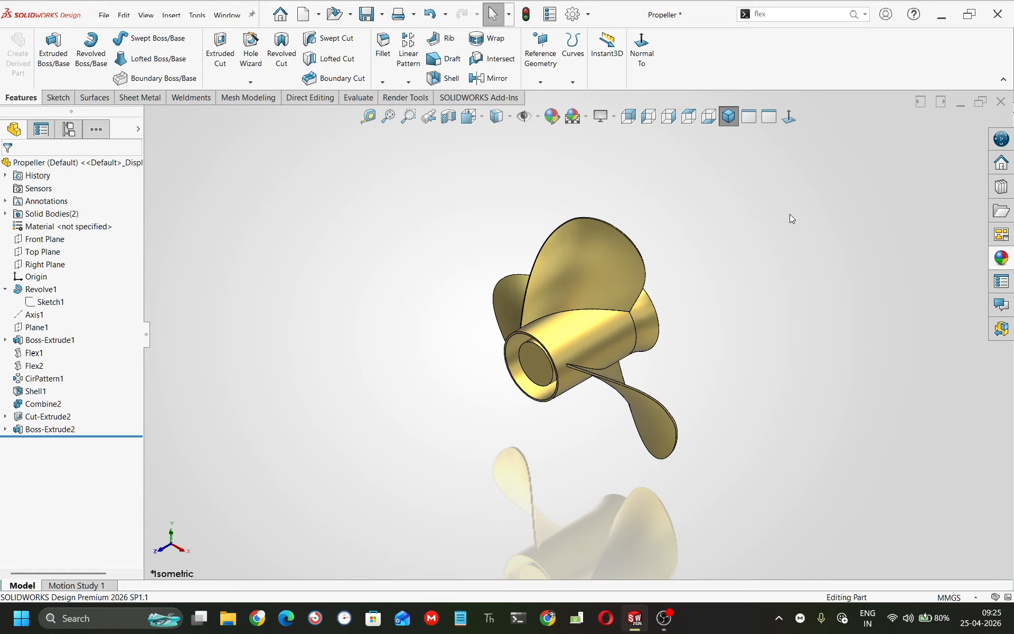
{"action": "left_click", "coordinate": [62, 240]}
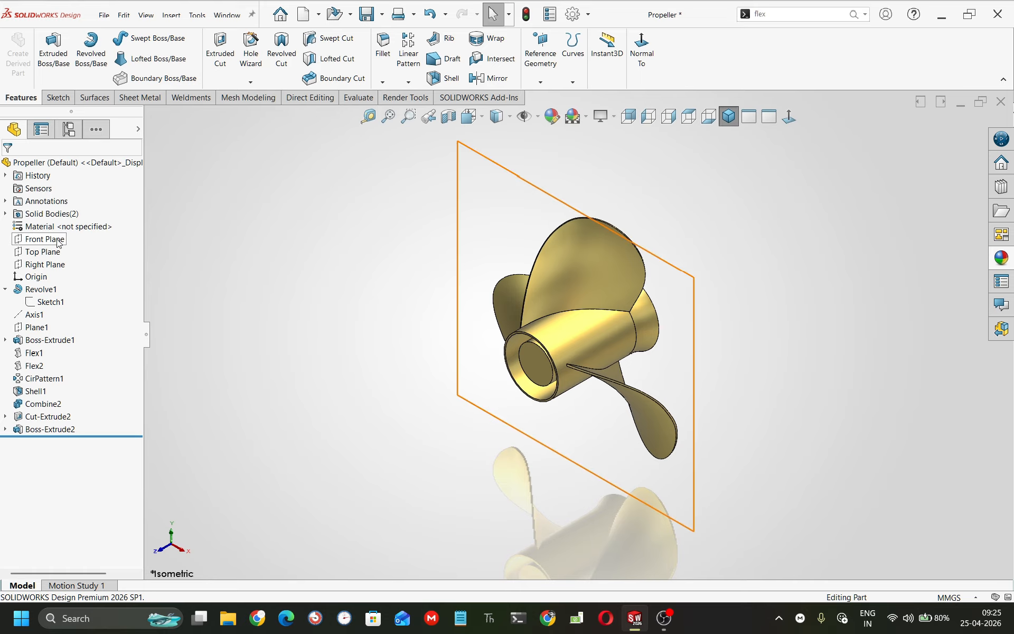
{"action": "left_click", "coordinate": [74, 225]}
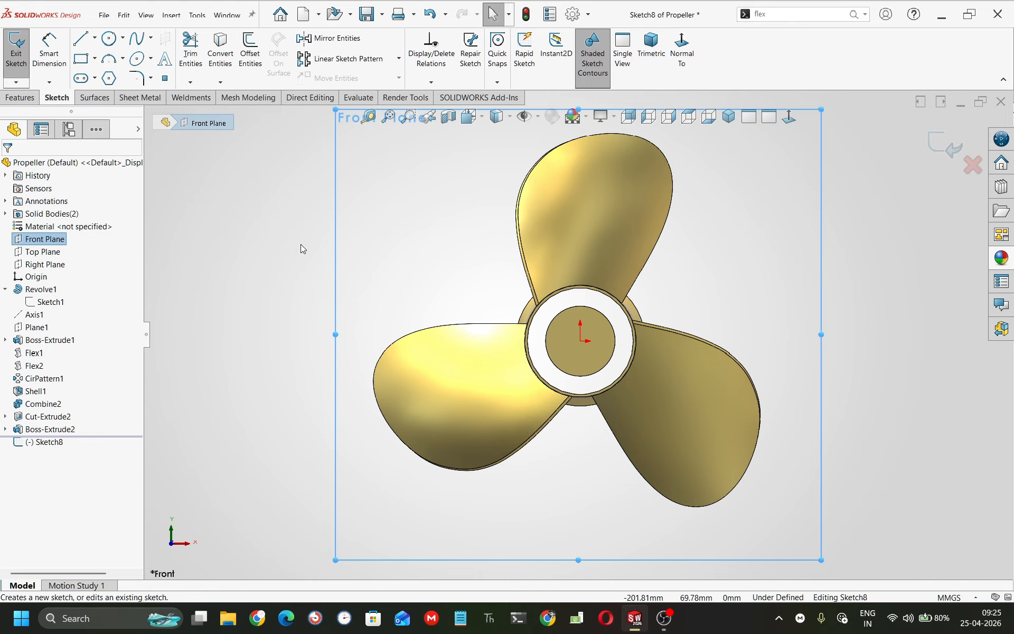
{"action": "scroll", "coordinate": [581, 297], "scroll_direction": "down", "scroll_amount": 5}
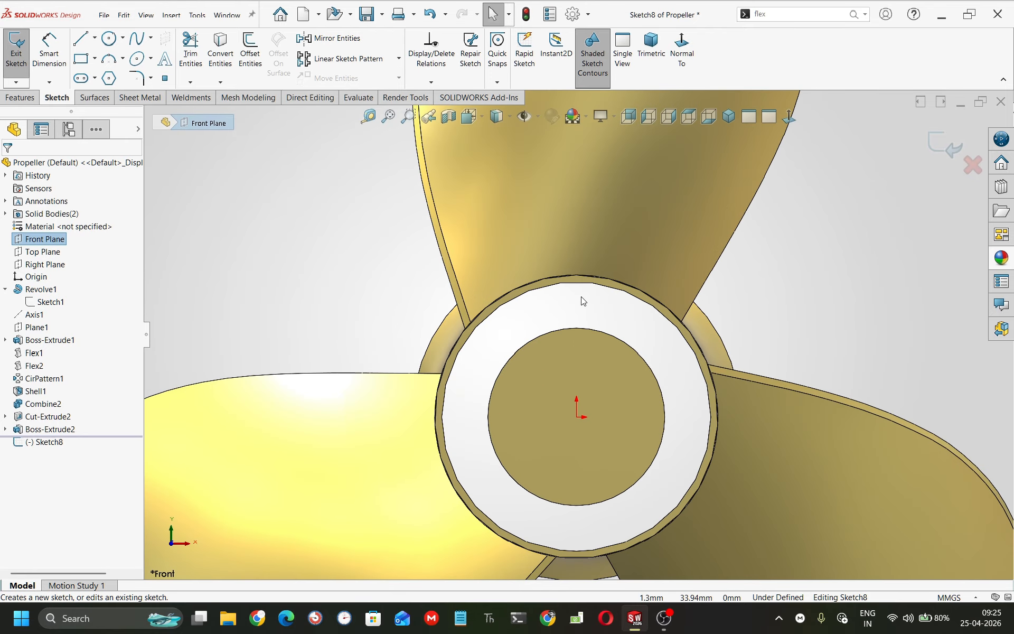
{"action": "left_click", "coordinate": [94, 59]}
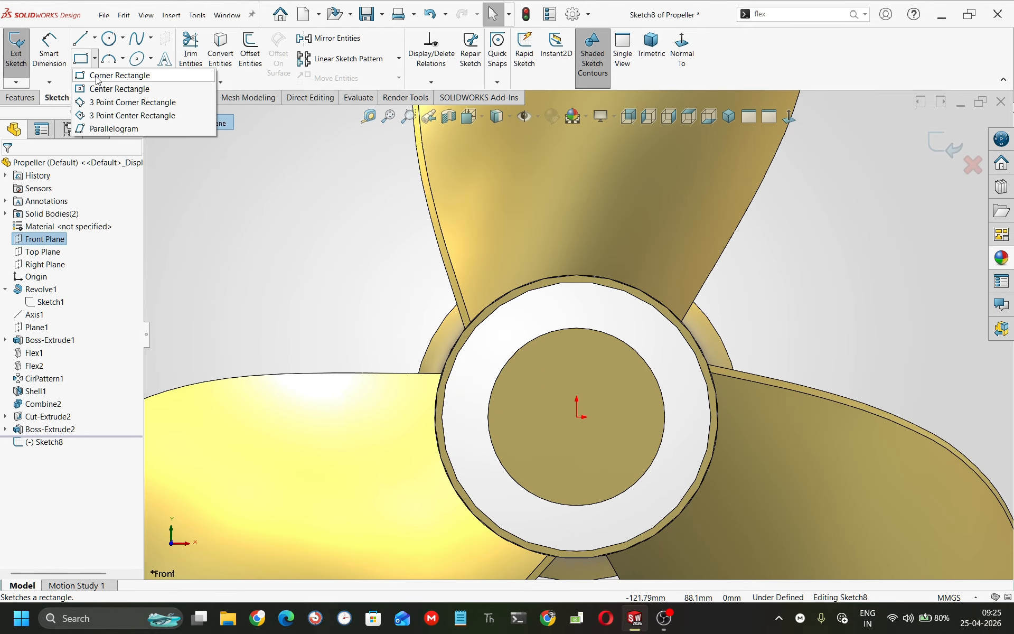
{"action": "left_click", "coordinate": [108, 75]}
{"action": "scroll", "coordinate": [589, 307], "scroll_direction": "down", "scroll_amount": 5}
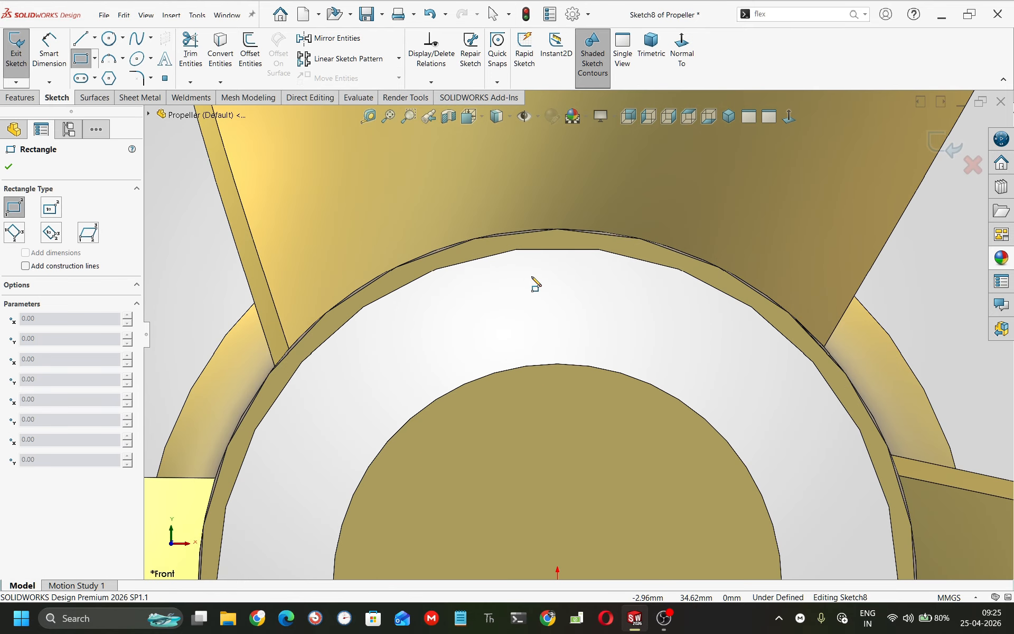
{"action": "left_click", "coordinate": [526, 242]}
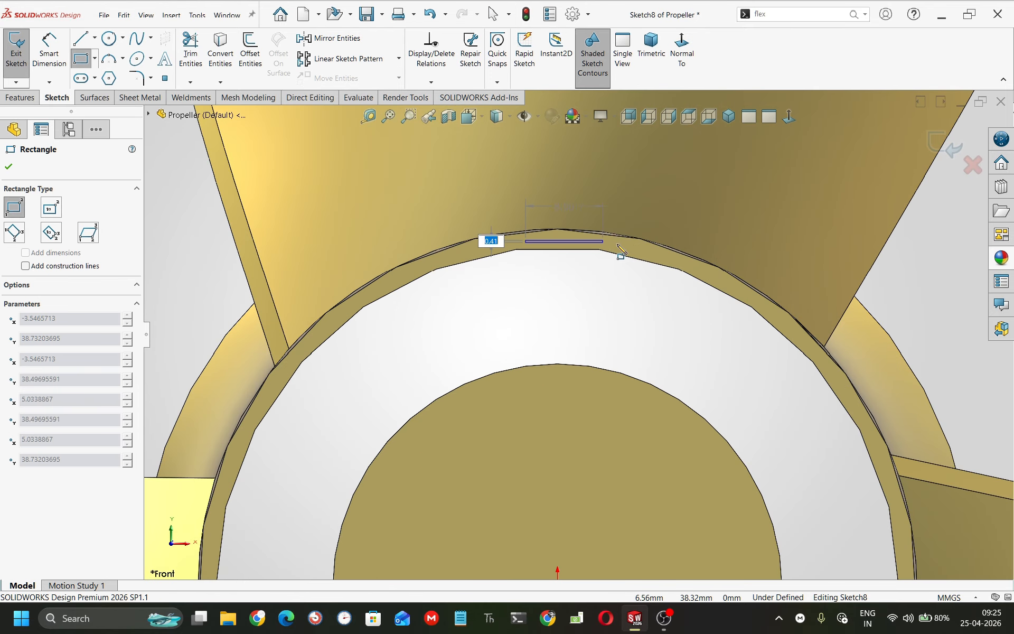
{"action": "left_click", "coordinate": [601, 421]}
{"action": "key", "text": "Escape"}
Dimension the rectangle's lower edge and set its width to 10 mm
{"action": "key", "text": "d"}
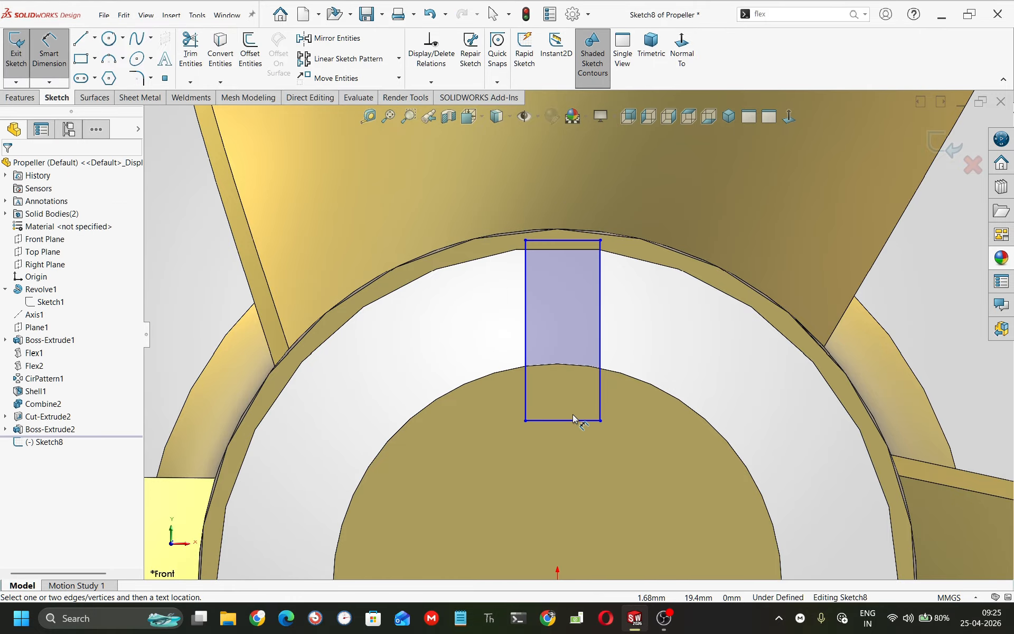
{"action": "left_click", "coordinate": [570, 421]}
{"action": "left_click", "coordinate": [626, 453]}
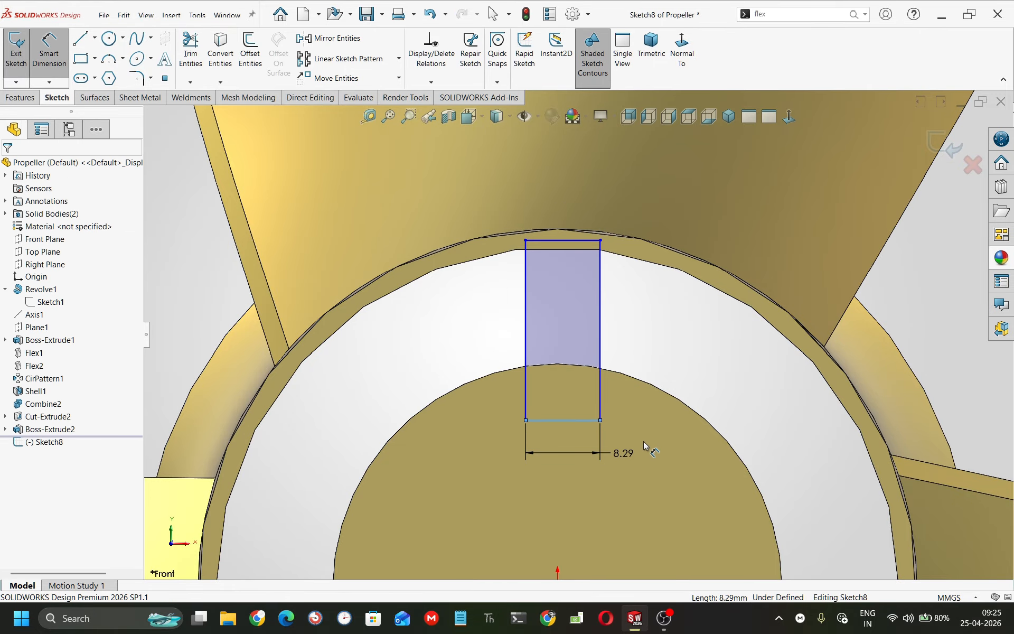
{"action": "type", "text": "10"}
{"action": "key", "text": "Return"}
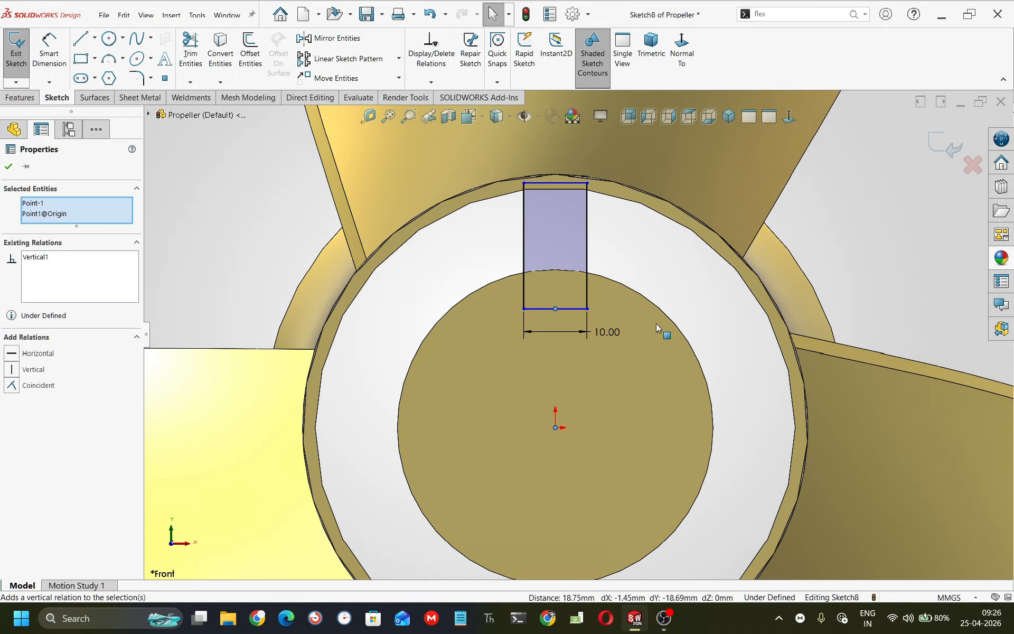
Dimension the rectangle's vertical side and set its height to 20 mm
{"action": "right_click_drag", "start_coordinate": [656, 323], "coordinate": [649, 135]}
{"action": "left_click", "coordinate": [588, 243]}
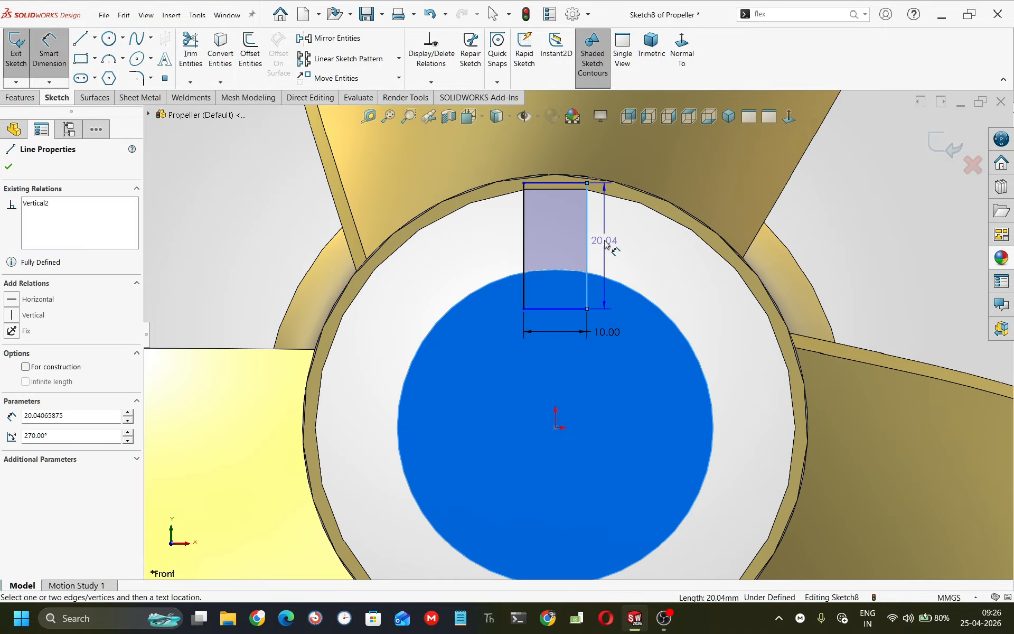
{"action": "left_click", "coordinate": [604, 240]}
{"action": "type", "text": "20"}
{"action": "key", "text": "Return"}
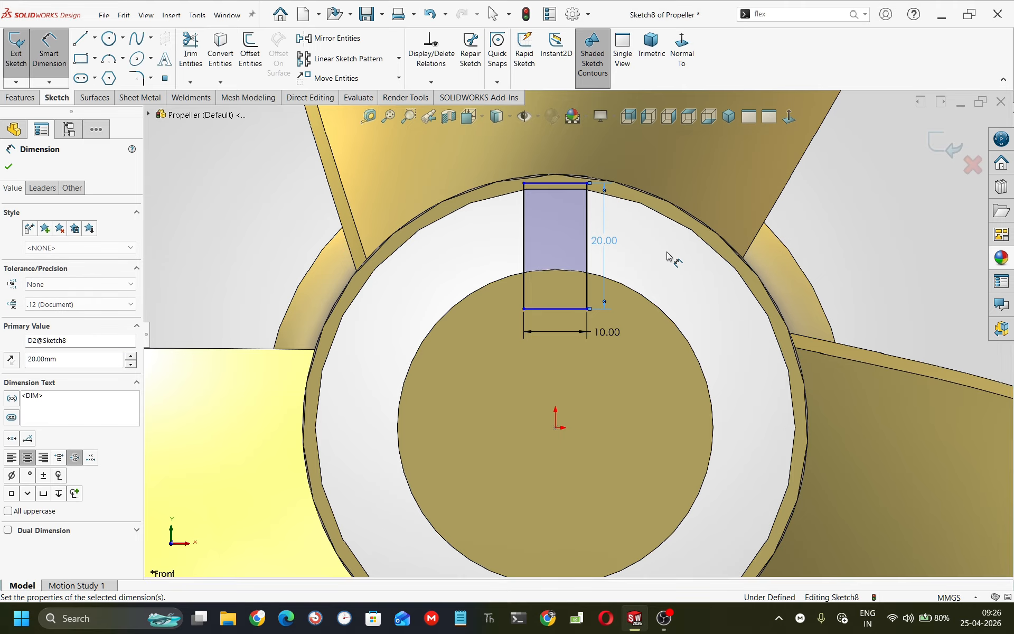
Dimension the distance from the origin to the rectangle's lower edge and set it to 20 mm
{"action": "left_click", "coordinate": [557, 429]}
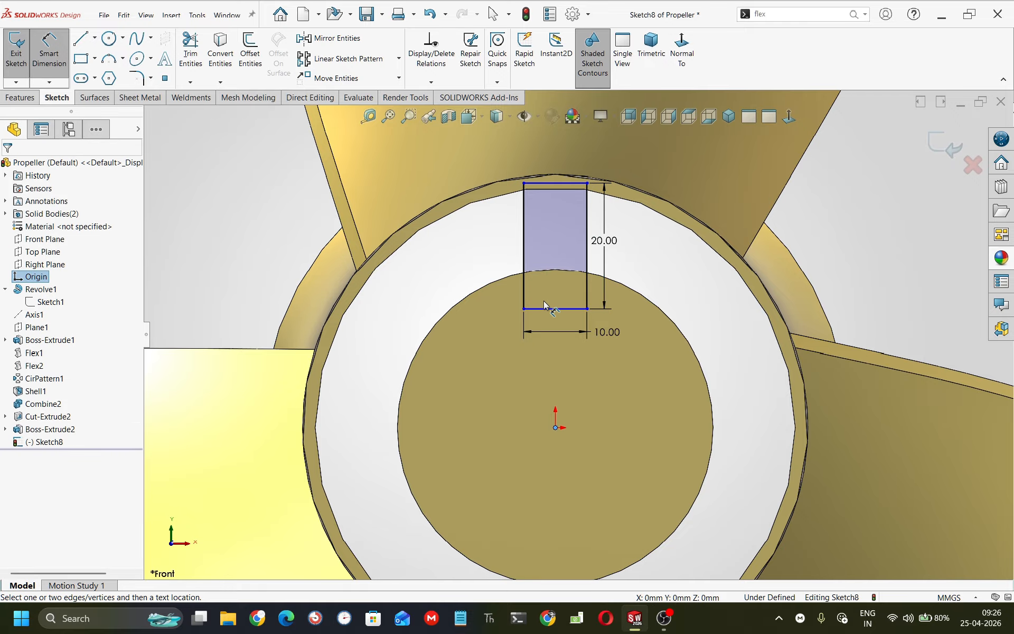
{"action": "left_click", "coordinate": [548, 309]}
{"action": "left_click", "coordinate": [583, 359]}
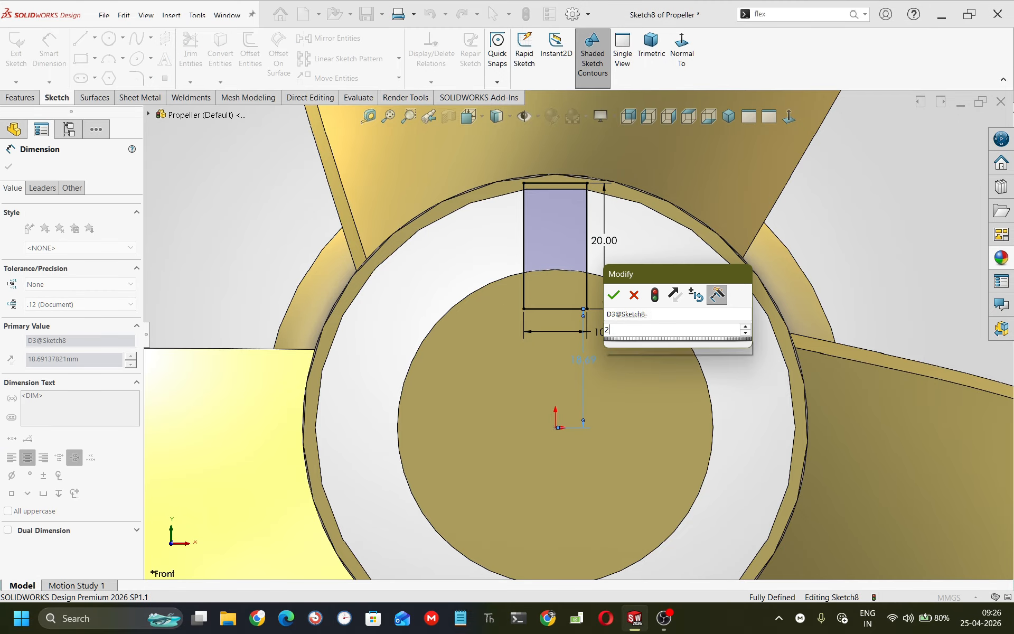
{"action": "type", "text": "20"}
{"action": "key", "text": "Return"}
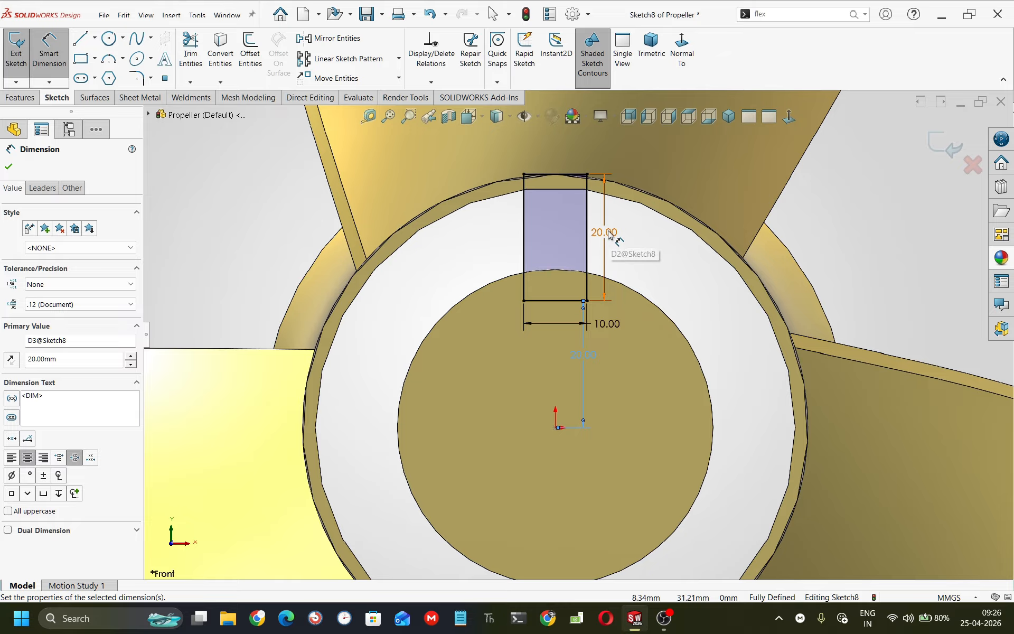
Set the distance from the origin to the rectangle's lower edge to 18 mm
{"action": "double_click", "coordinate": [591, 358]}
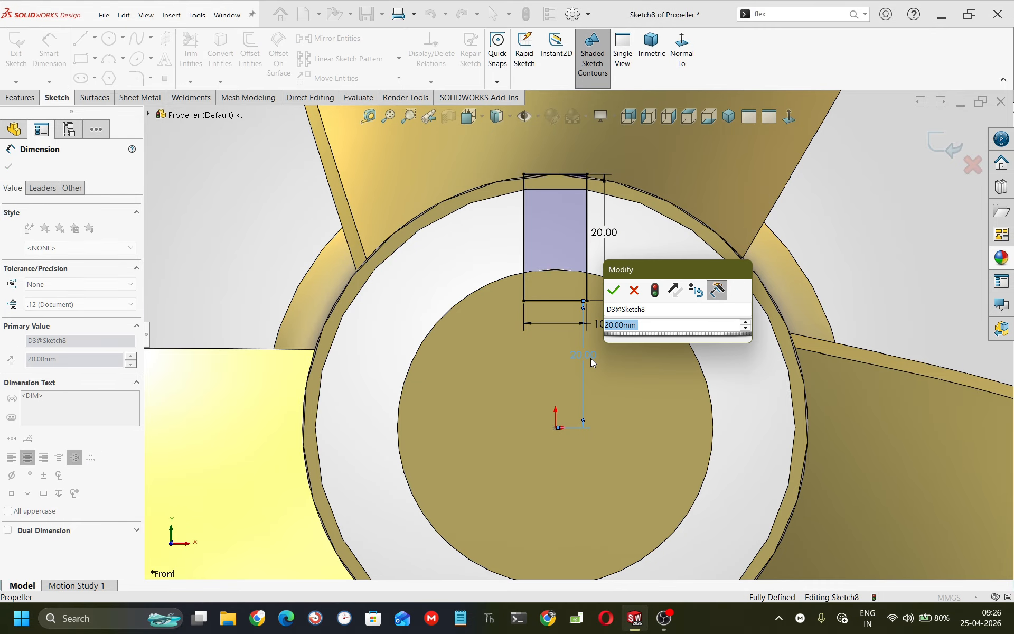
{"action": "type", "text": "18"}
{"action": "key", "text": "Return"}
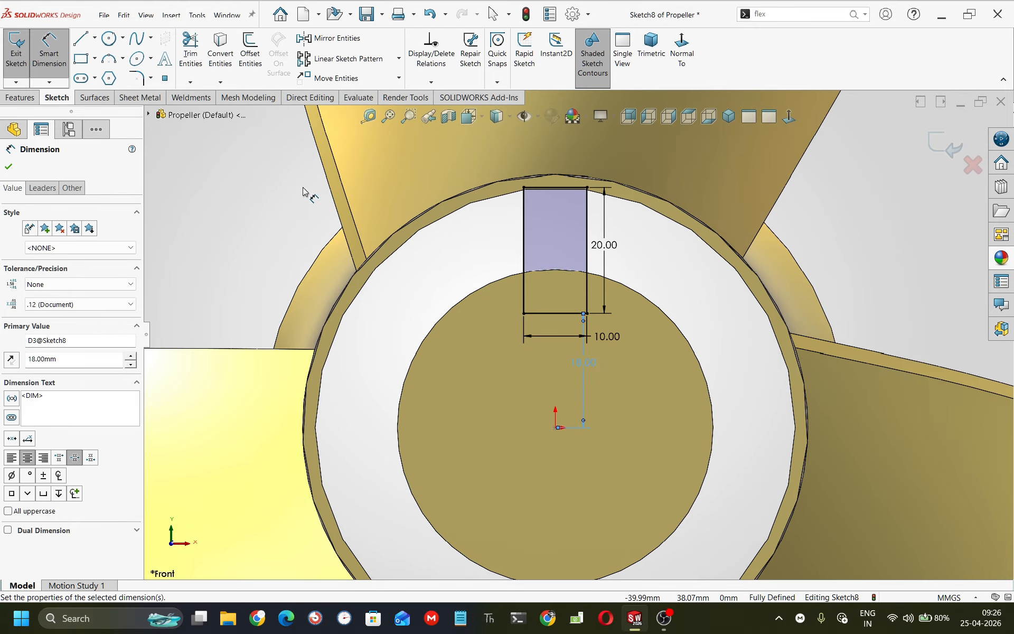
{"action": "left_click", "coordinate": [8, 166]}
Extrude the rectangle 100 mm Mid Plane as a merged rib between the inner cylinder and the hub wall
{"action": "left_click", "coordinate": [24, 102]}
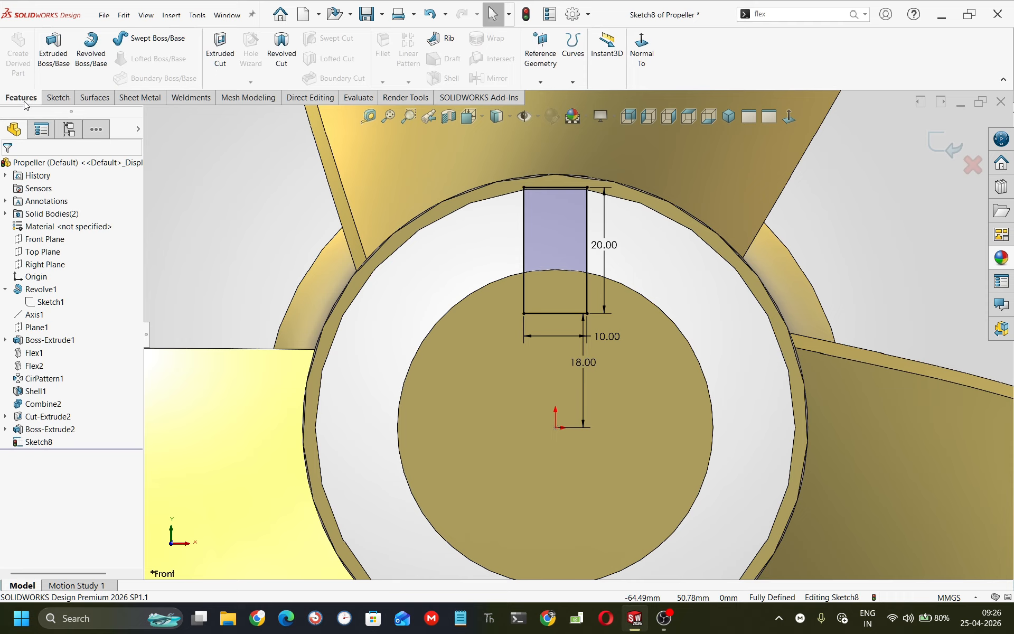
{"action": "left_click", "coordinate": [53, 50]}
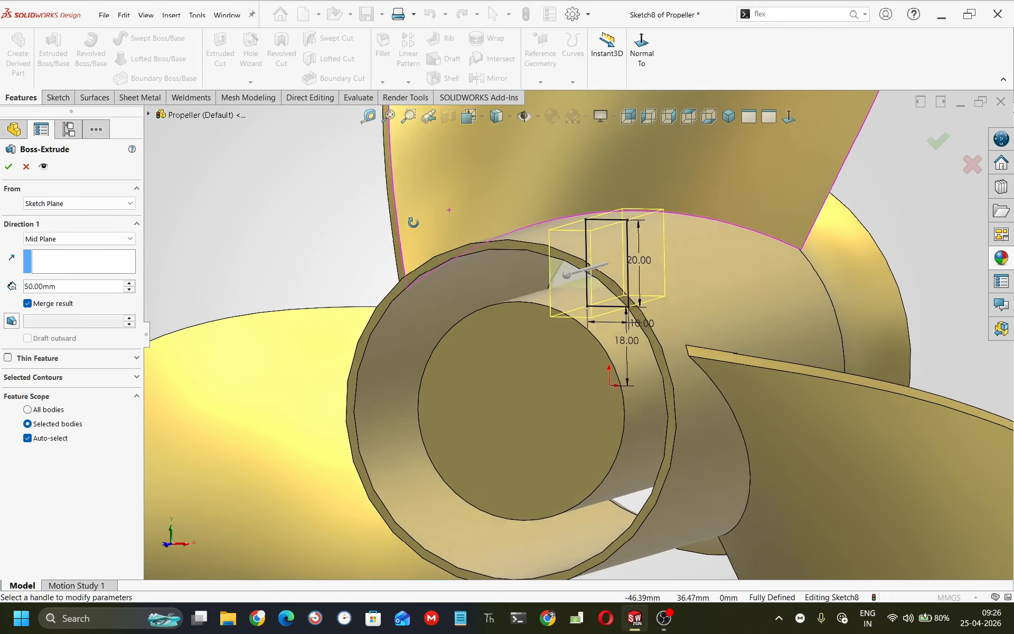
{"action": "middle_click_drag", "start_coordinate": [413, 222], "coordinate": [365, 213]}
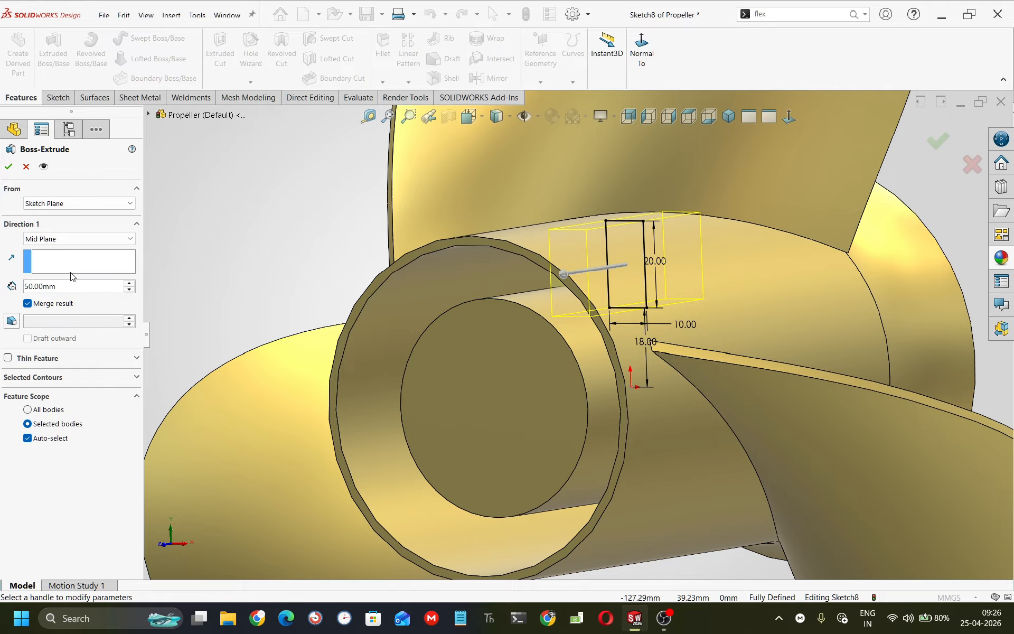
{"action": "left_click", "coordinate": [58, 286]}
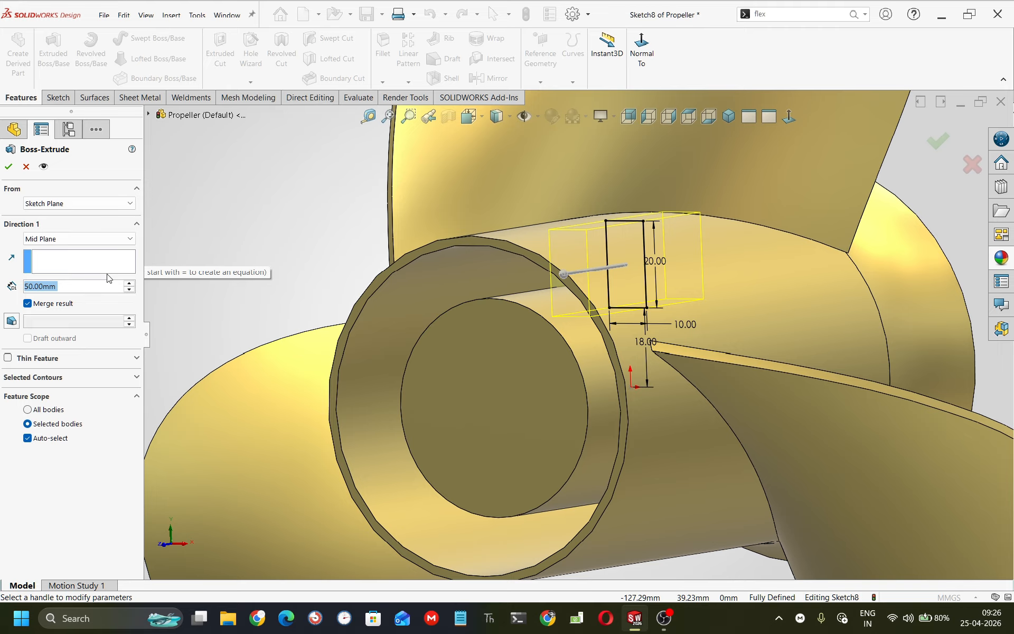
{"action": "type", "text": "100"}
{"action": "key", "text": "Return"}
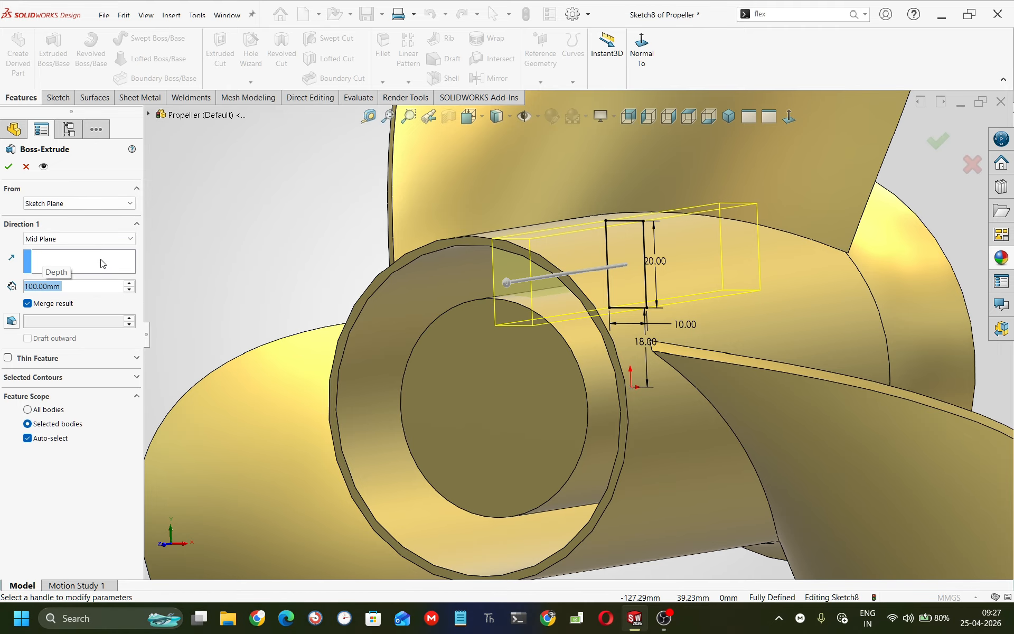
{"action": "left_click", "coordinate": [9, 167]}
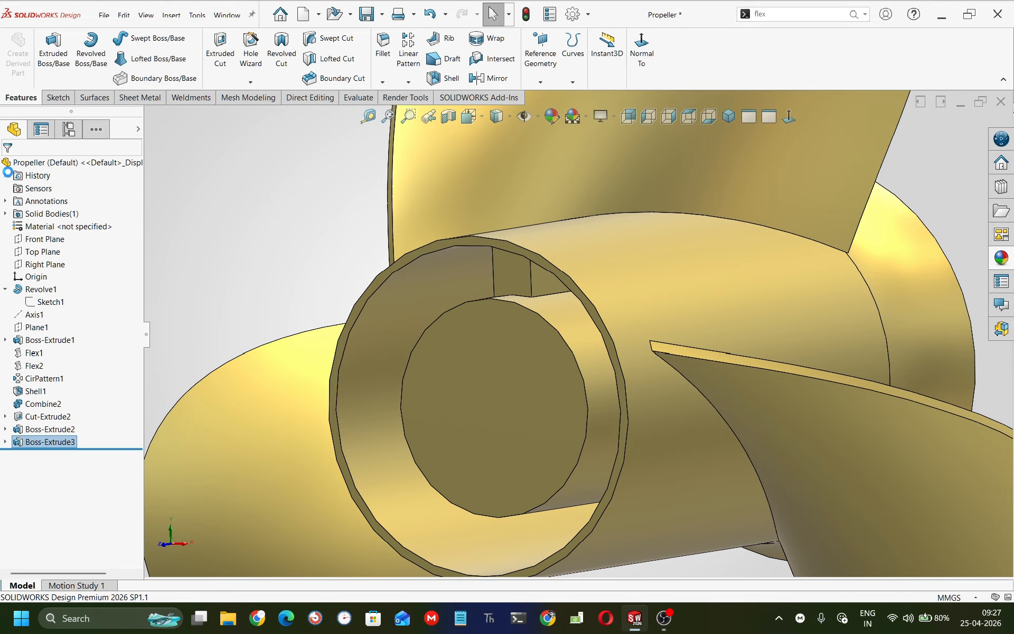
{"action": "left_click", "coordinate": [222, 242]}
Start a circular pattern and clear the mistakenly selected cut feature from the features to pattern
{"action": "scroll", "coordinate": [407, 307], "scroll_direction": "up", "scroll_amount": 2}
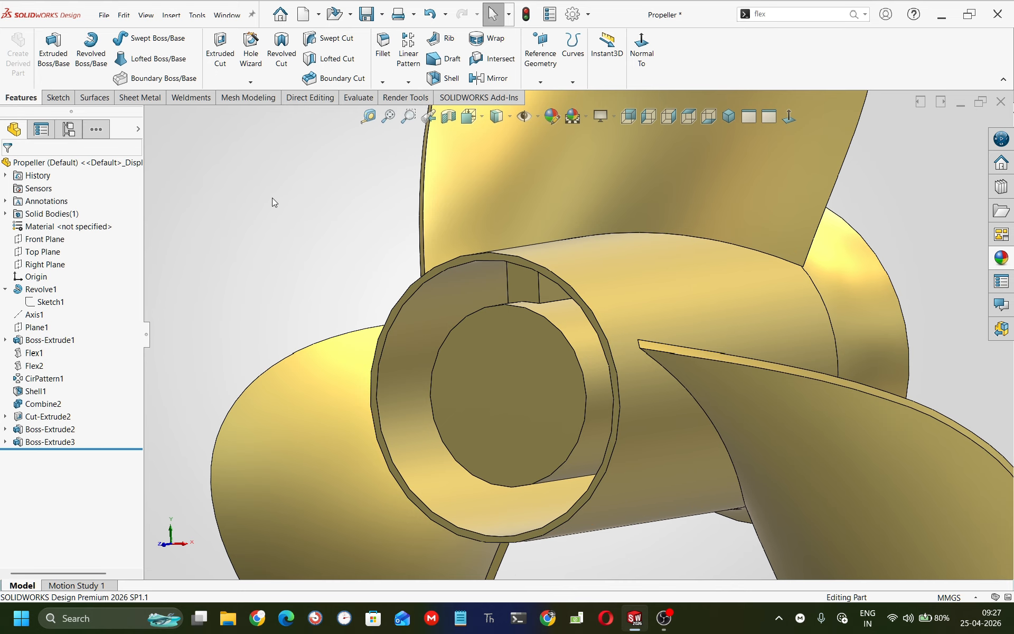
{"action": "middle_click_drag", "start_coordinate": [272, 197], "coordinate": [337, 150]}
{"action": "left_click", "coordinate": [406, 83]}
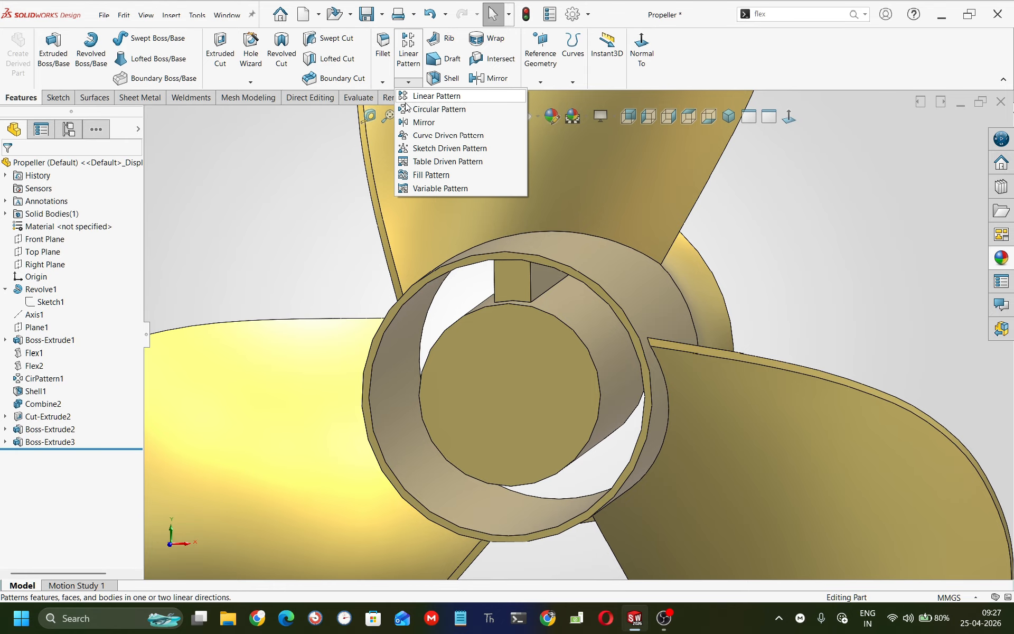
{"action": "left_click", "coordinate": [423, 108]}
{"action": "left_click", "coordinate": [383, 354]}
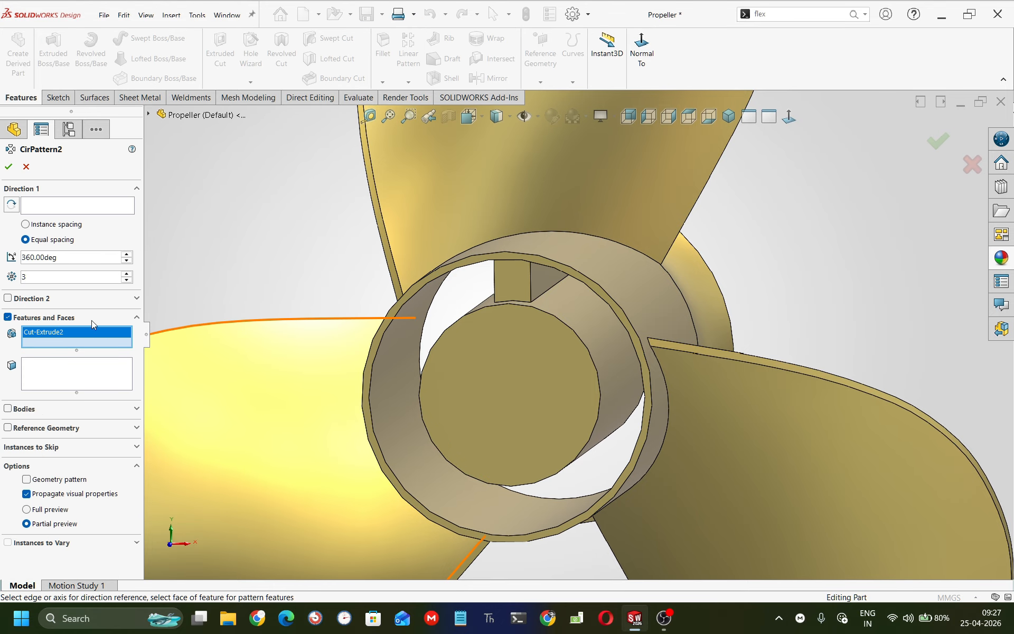
{"action": "right_click", "coordinate": [67, 337]}
{"action": "left_click", "coordinate": [97, 342]}
{"action": "left_click", "coordinate": [68, 203]}
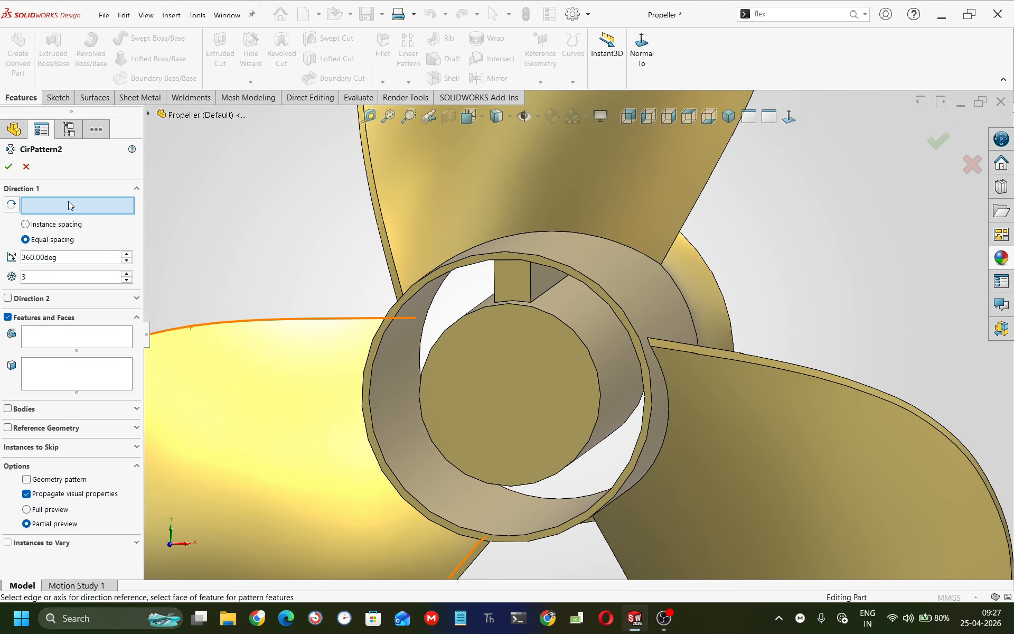
{"action": "left_click", "coordinate": [442, 393]}
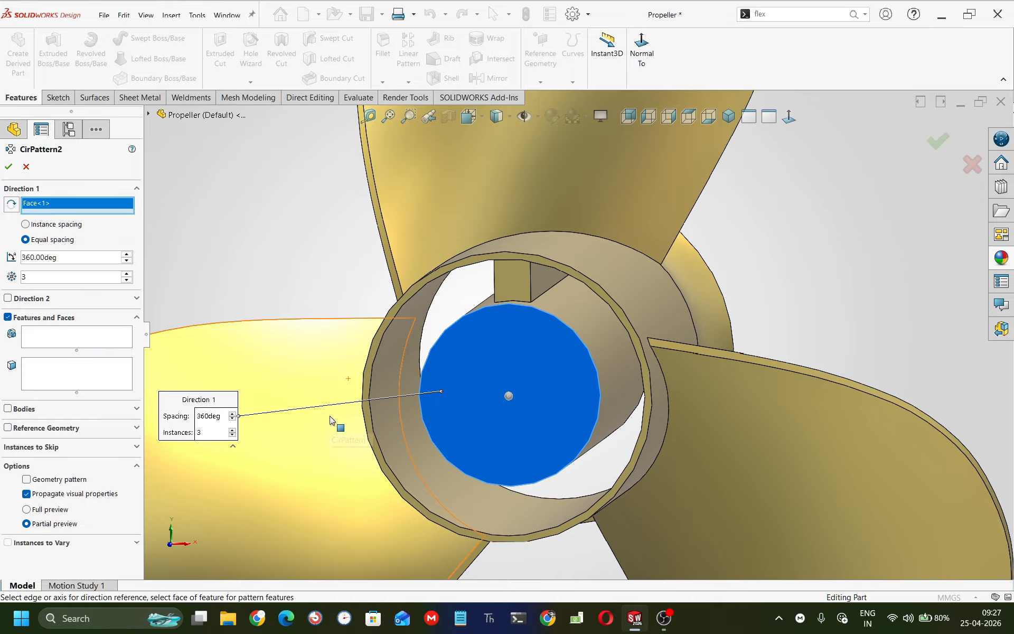
{"action": "right_click", "coordinate": [127, 204]}
{"action": "left_click", "coordinate": [174, 204]}
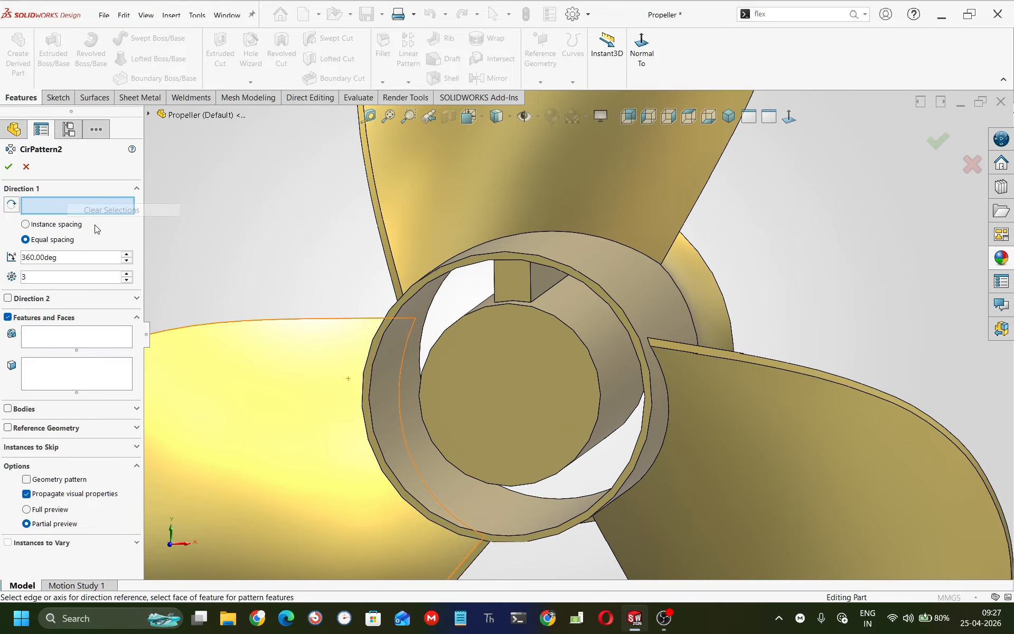
Pattern the extruded rib about the hub's inner cylindrical face with 3 equally spaced instances over 360°
{"action": "left_click", "coordinate": [399, 331]}
{"action": "left_click", "coordinate": [76, 337]}
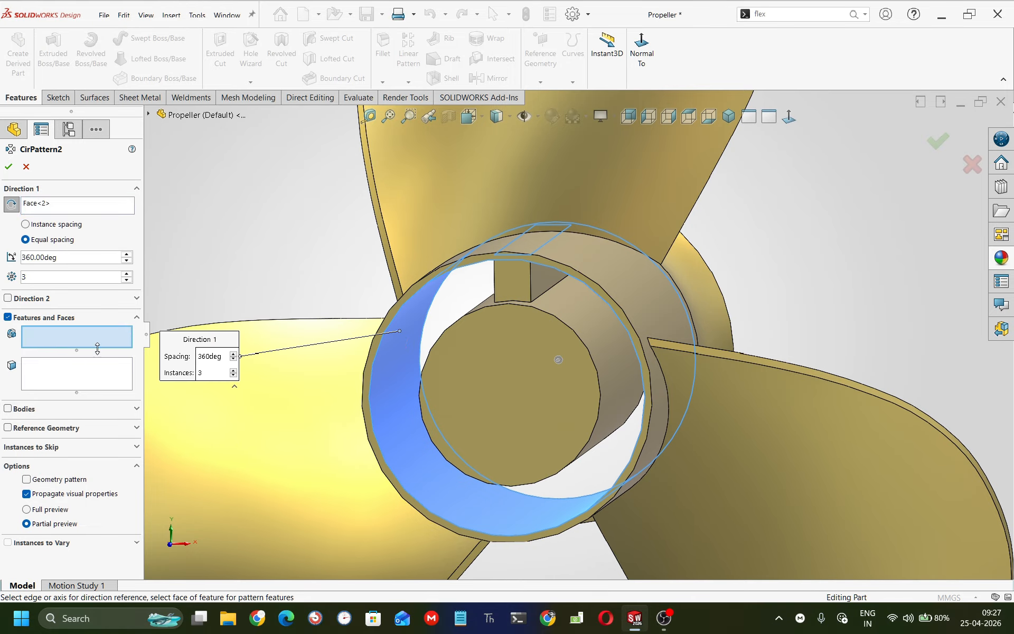
{"action": "left_click", "coordinate": [509, 287]}
{"action": "left_click", "coordinate": [7, 168]}
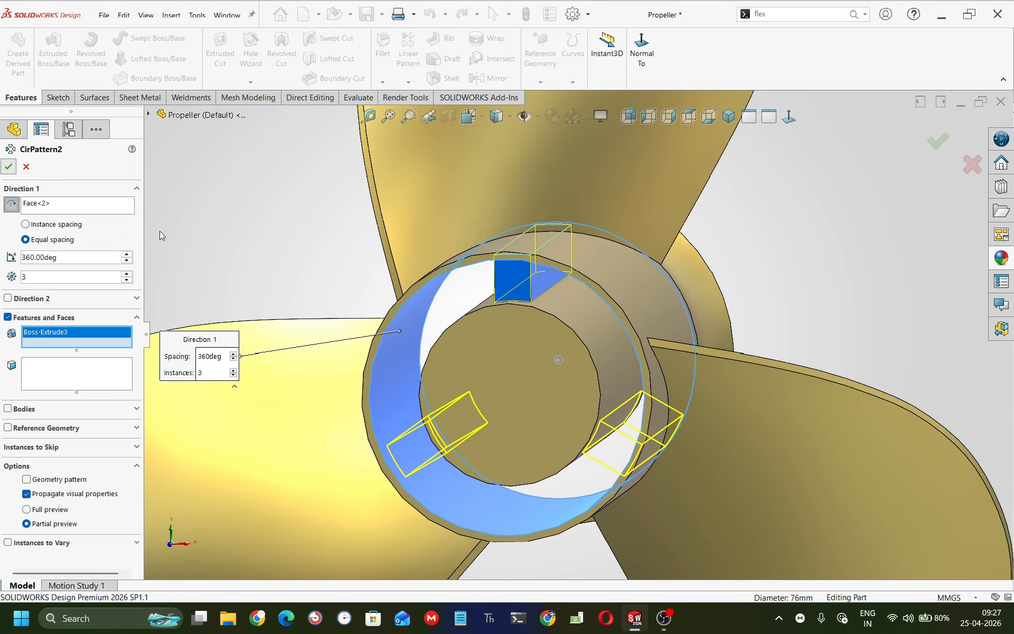
Sketch a 30 mm diameter circle centred on the origin on the inner cylinder's front face
{"action": "middle_click_drag", "start_coordinate": [159, 233], "coordinate": [266, 408]}
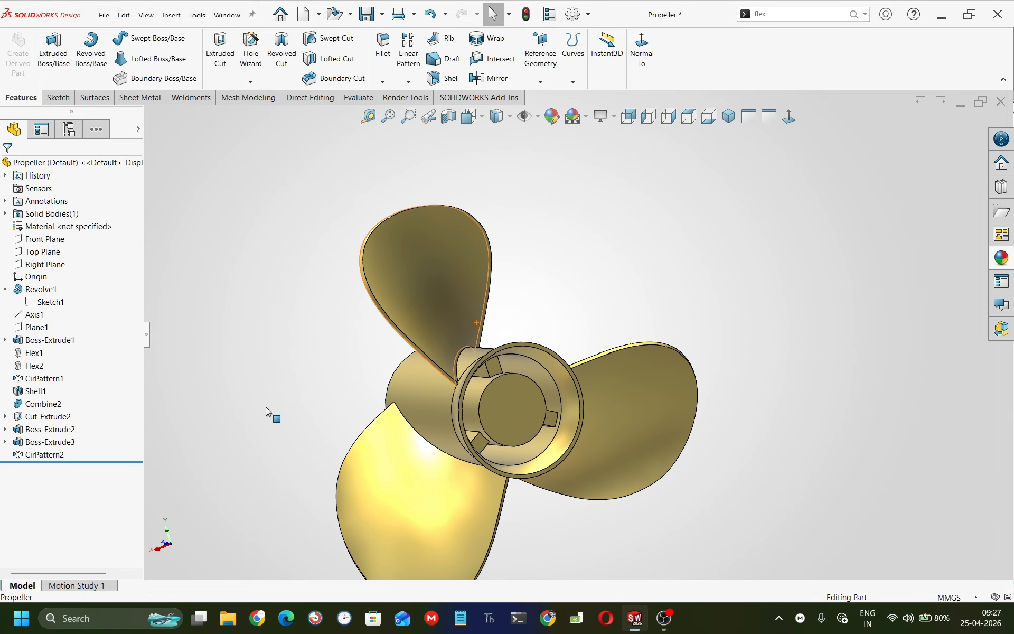
{"action": "left_click", "coordinate": [728, 116]}
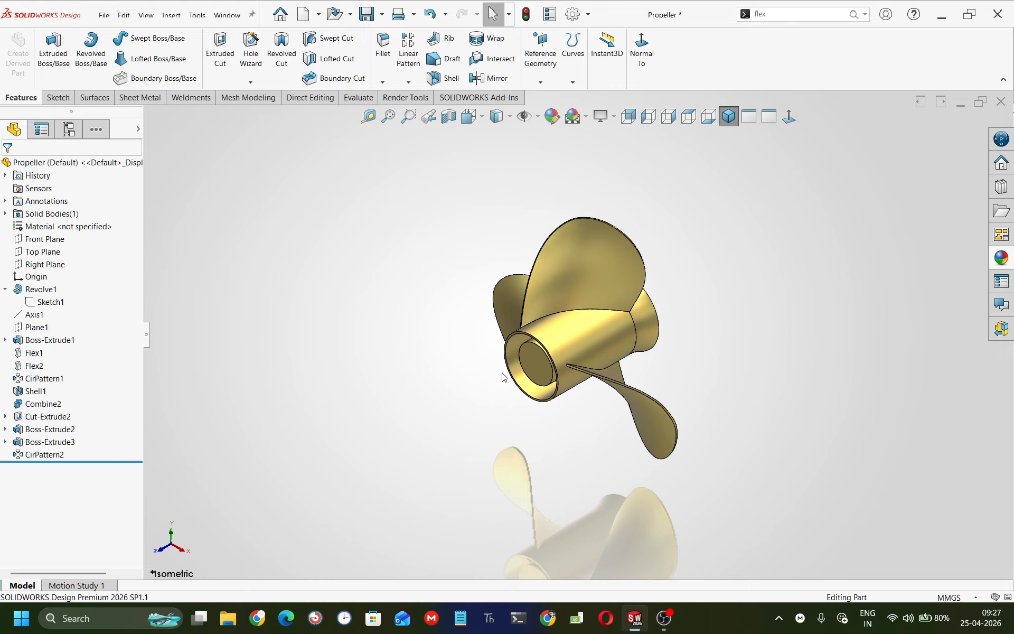
{"action": "scroll", "coordinate": [573, 355], "scroll_direction": "down", "scroll_amount": 2}
{"action": "middle_click_drag", "start_coordinate": [573, 354], "coordinate": [600, 308]}
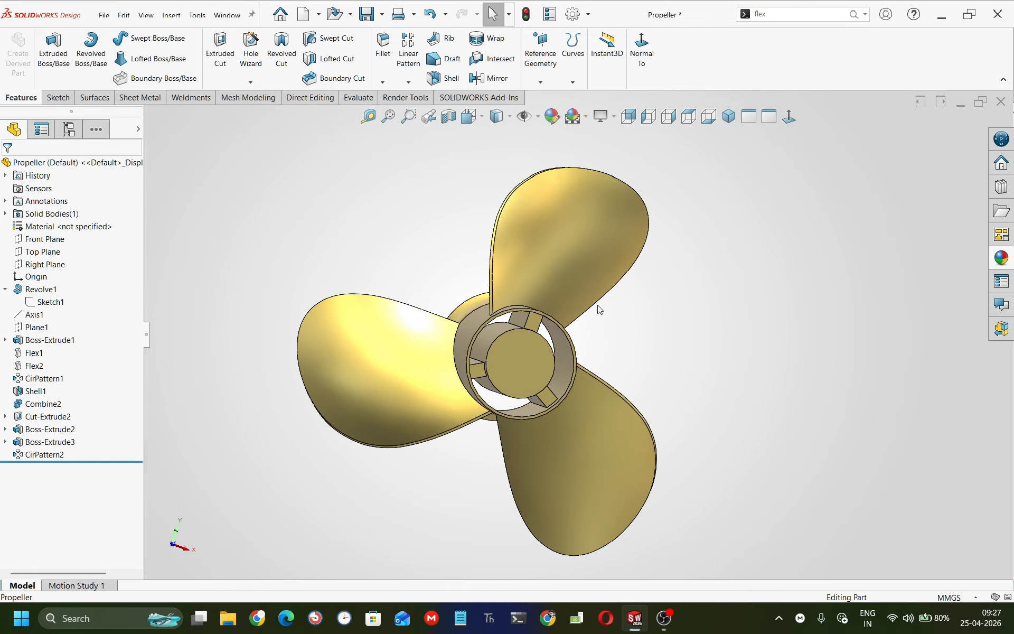
{"action": "left_click", "coordinate": [537, 357]}
{"action": "left_click", "coordinate": [584, 322]}
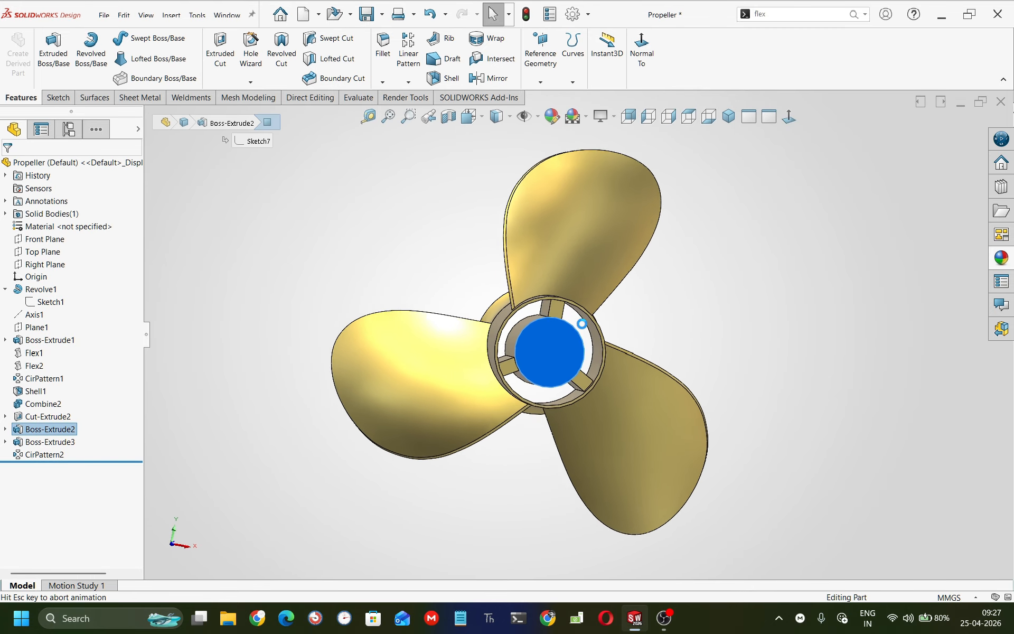
{"action": "left_click", "coordinate": [109, 41]}
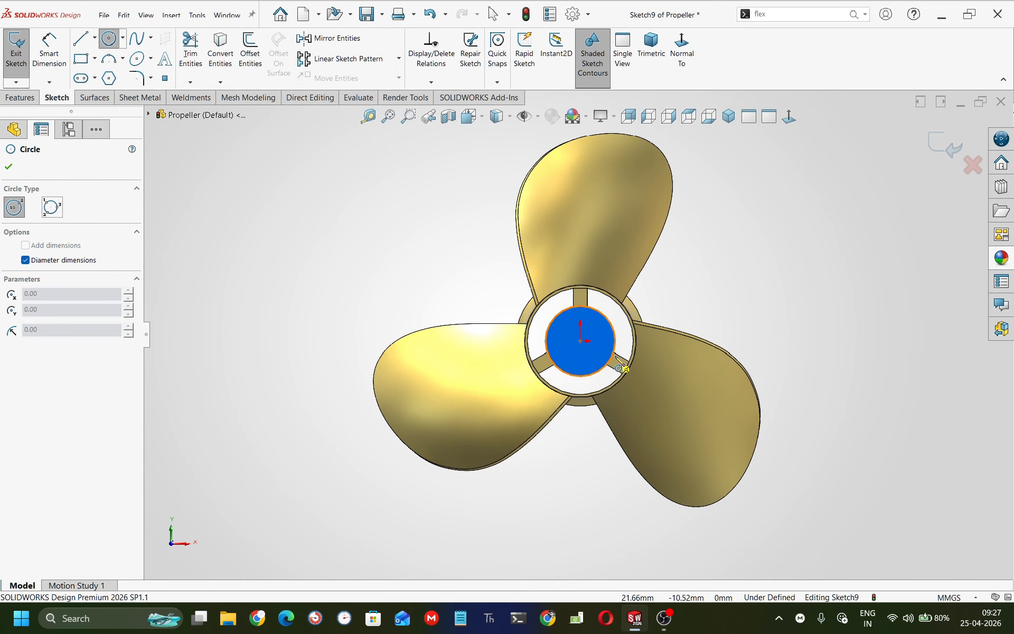
{"action": "left_click_drag", "start_coordinate": [581, 341], "coordinate": [596, 326]}
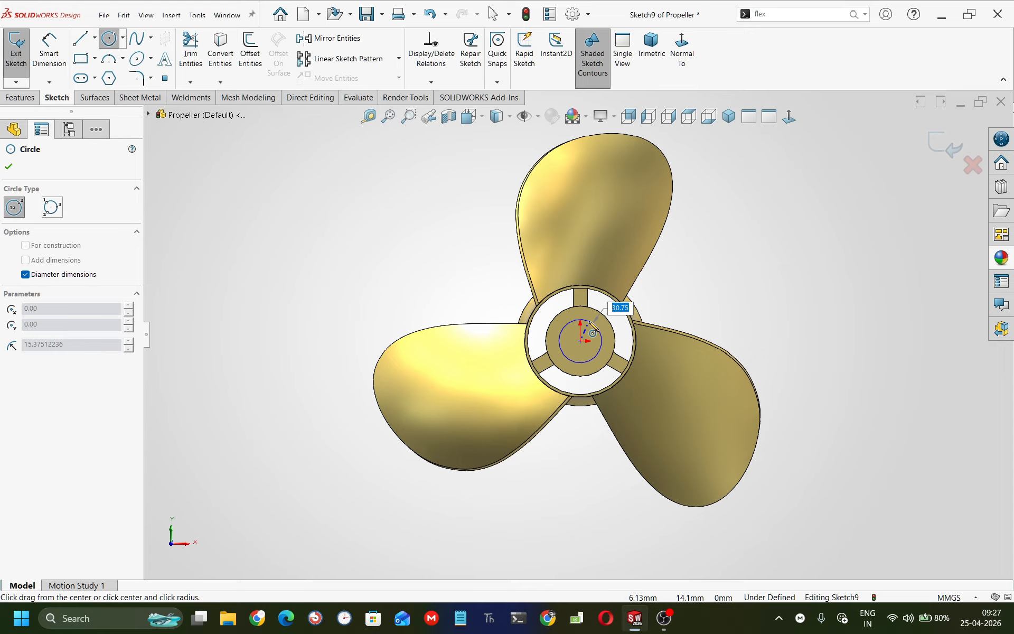
{"action": "type", "text": "30"}
{"action": "key", "text": "Return"}
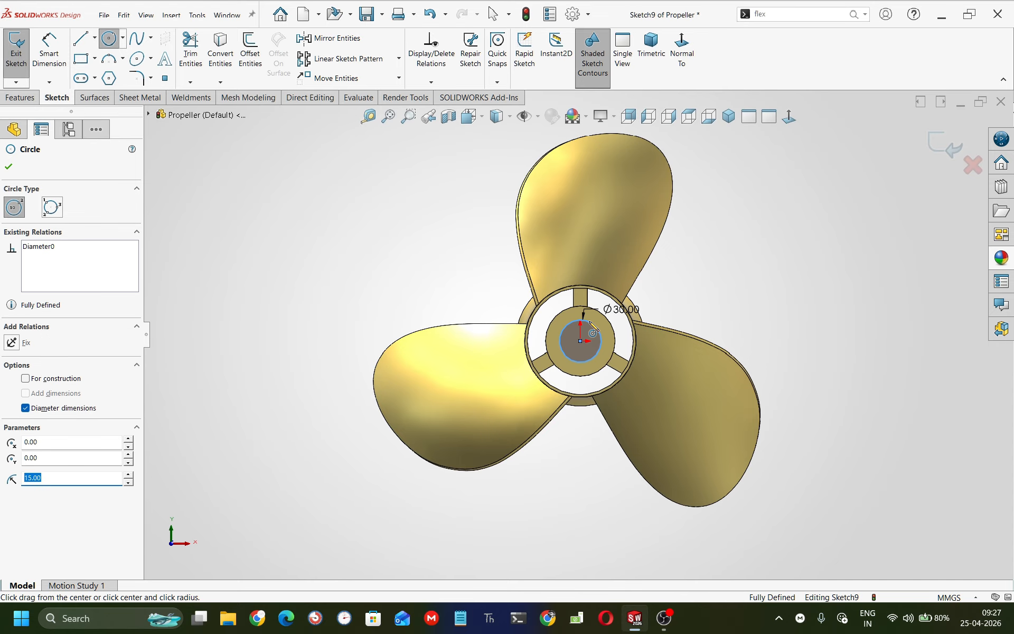
{"action": "key", "text": "Escape"}
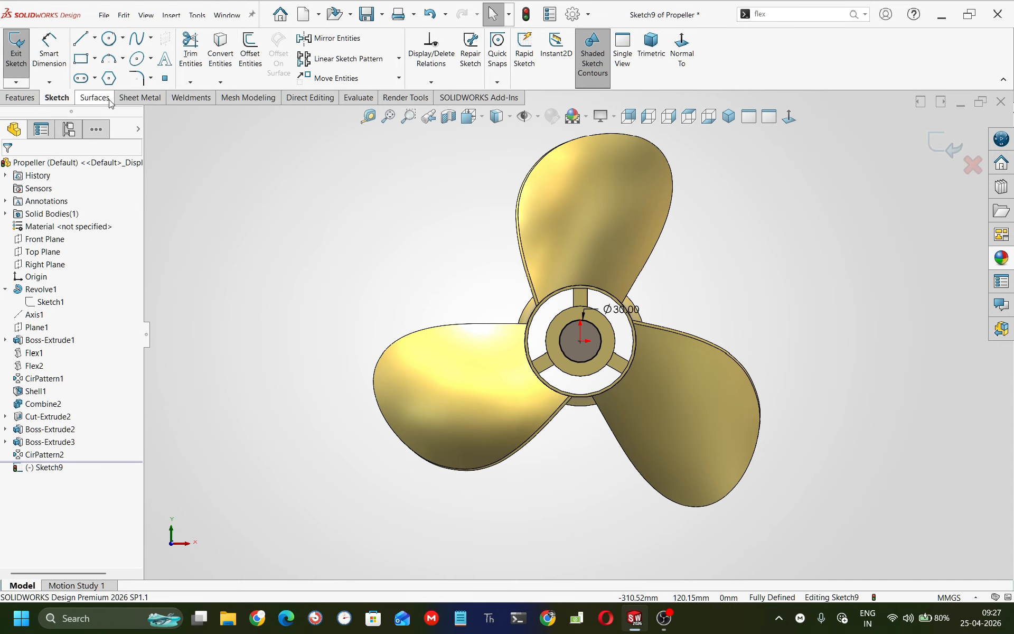
Sketch an upright center rectangle about 46 mm wide and 152 mm tall, centred on the origin
{"action": "left_click", "coordinate": [94, 58]}
{"action": "left_click", "coordinate": [119, 89]}
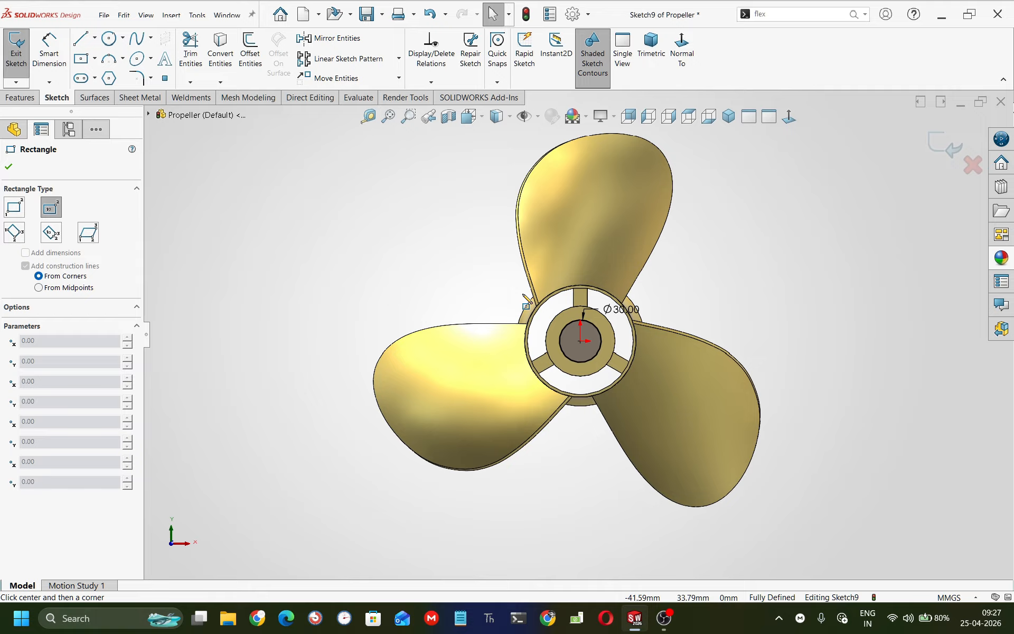
{"action": "left_click", "coordinate": [581, 341]}
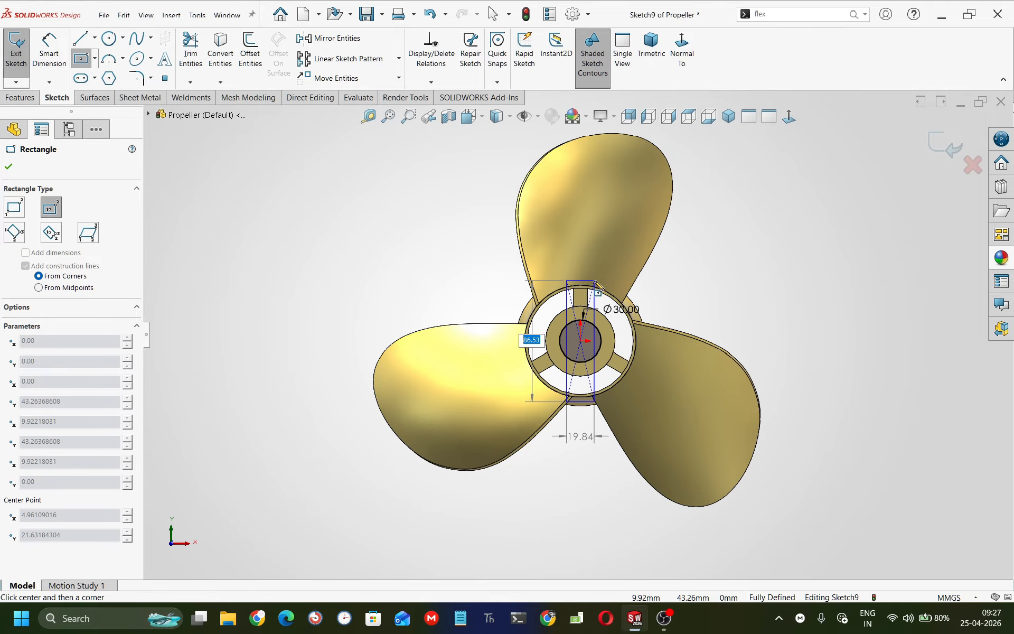
{"action": "left_click", "coordinate": [613, 235]}
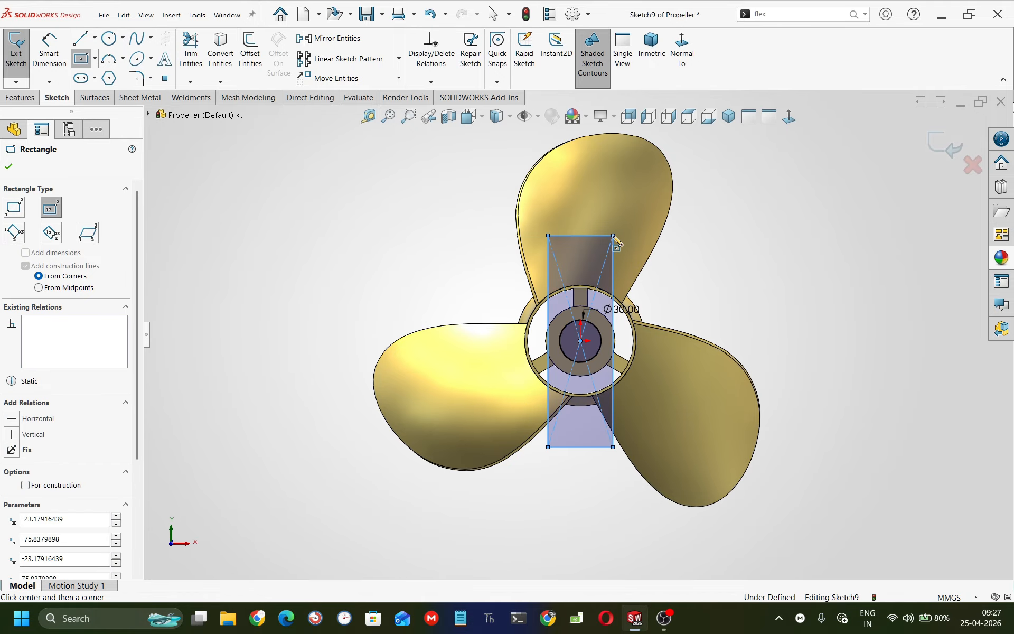
{"action": "key", "text": "Escape"}
Sketch a horizontal center rectangle about 163 mm wide and 36 mm tall, centred on the origin
{"action": "left_click", "coordinate": [95, 58]}
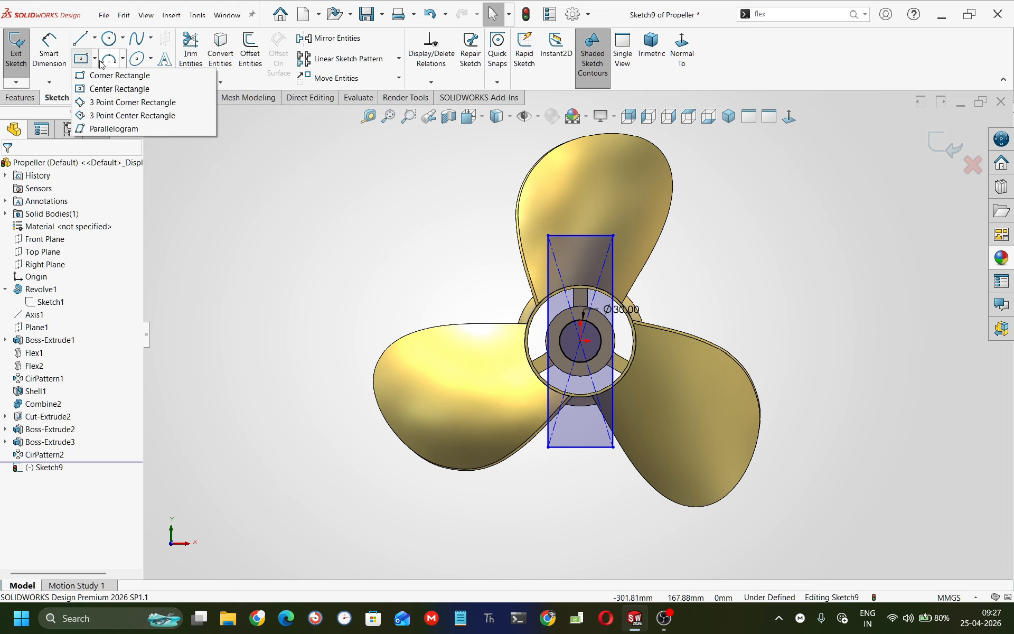
{"action": "left_click", "coordinate": [114, 89]}
{"action": "left_click", "coordinate": [581, 341]}
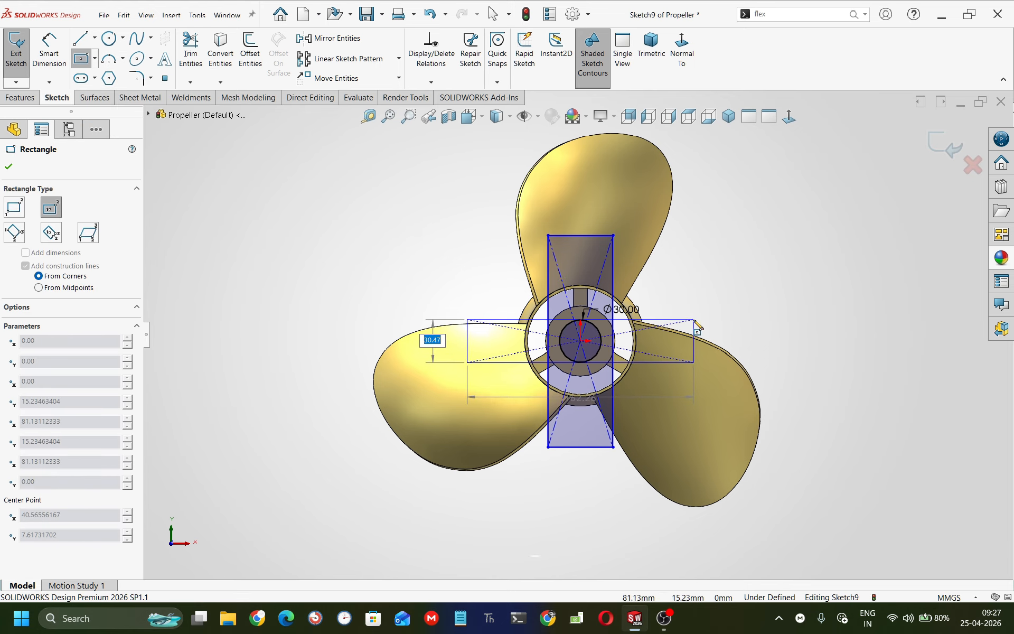
{"action": "left_click", "coordinate": [694, 318]}
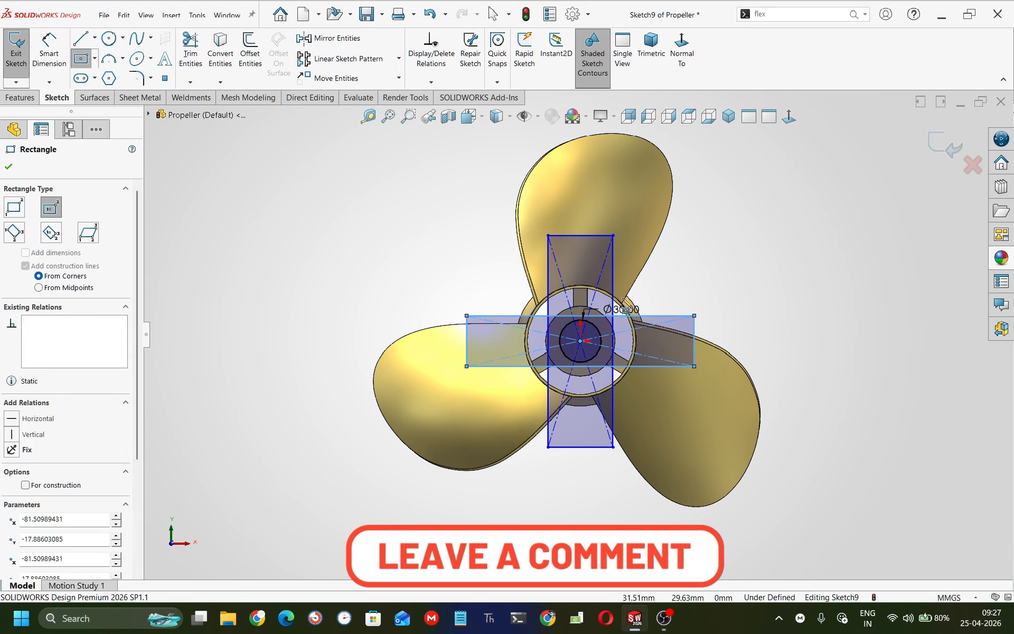
{"action": "scroll", "coordinate": [623, 293], "scroll_direction": "down", "scroll_amount": 3}
{"action": "key", "text": "Escape"}
Dimension the upright rectangle's upper edge and set its width to 6 mm
{"action": "right_click_drag", "start_coordinate": [622, 285], "coordinate": [664, 151]}
{"action": "left_click", "coordinate": [552, 212]}
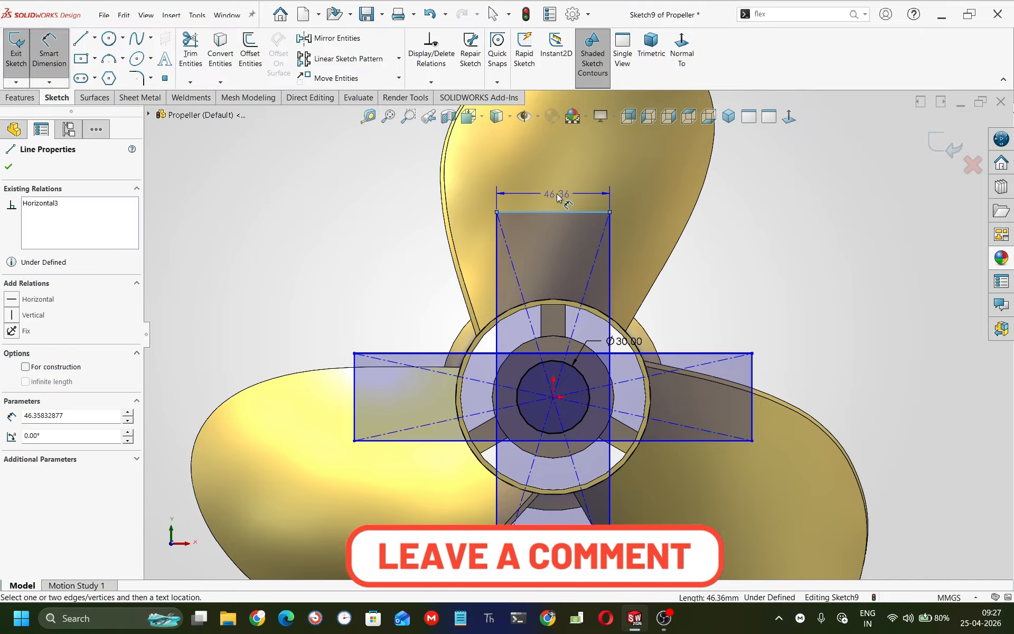
{"action": "left_click", "coordinate": [559, 190]}
{"action": "type", "text": "6"}
{"action": "key", "text": "Return"}
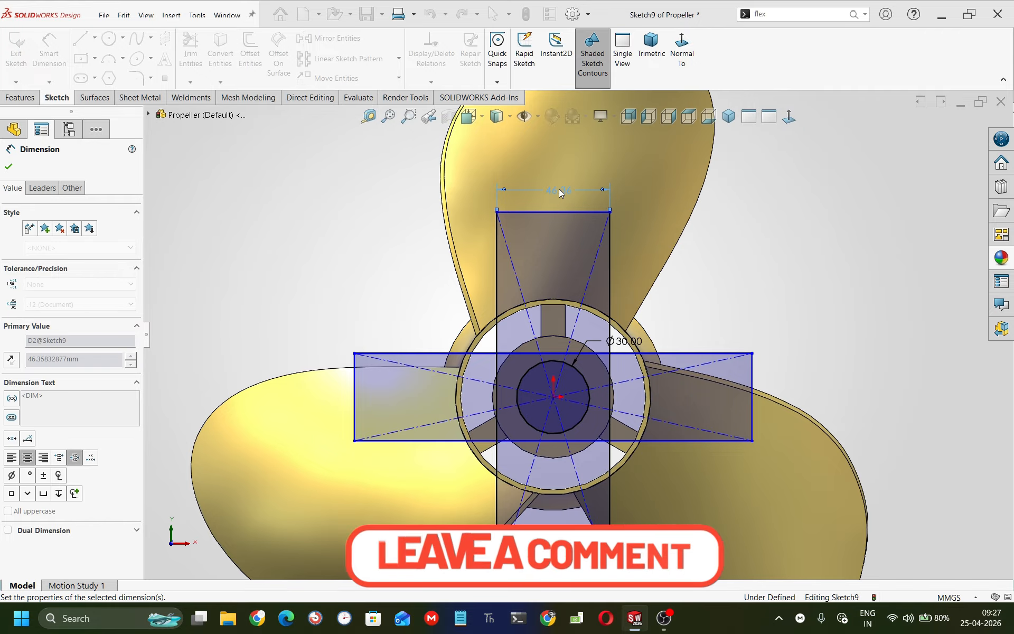
Dimension the horizontal rectangle's short side and set its height to 6 mm
{"action": "left_click", "coordinate": [354, 396]}
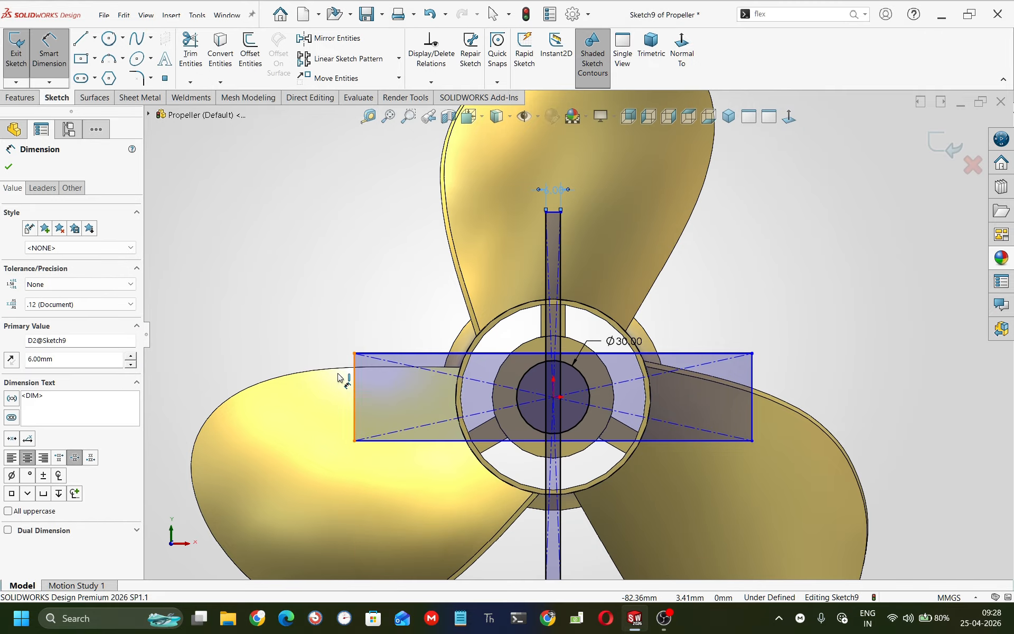
{"action": "left_click", "coordinate": [313, 317]}
{"action": "type", "text": "6"}
{"action": "key", "text": "Return"}
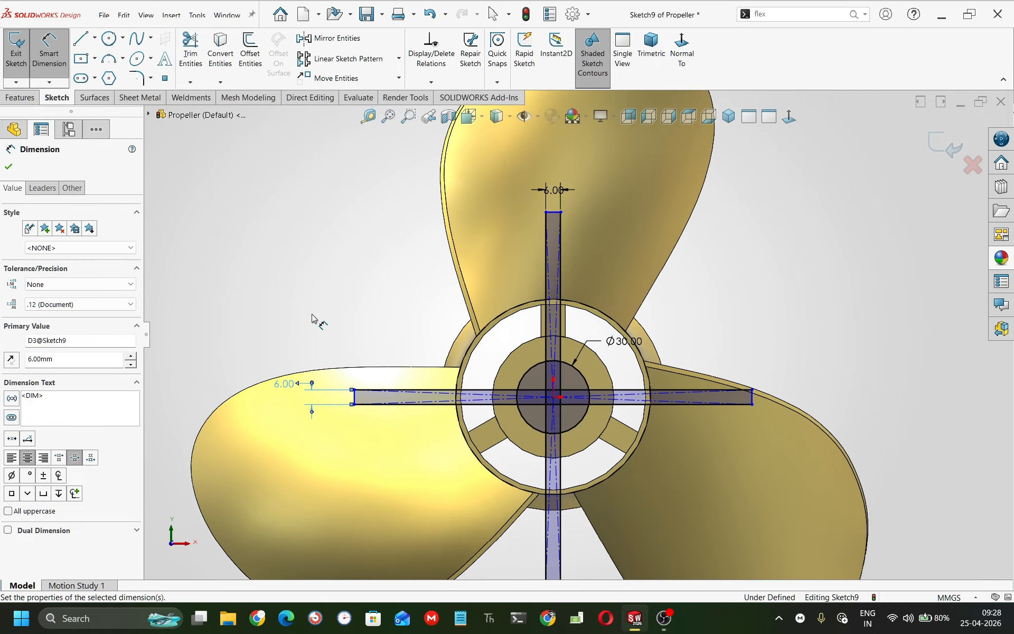
Dimension the upright rectangle's long side and set its height to 36 mm
{"action": "left_click", "coordinate": [560, 346]}
{"action": "left_click", "coordinate": [820, 347]}
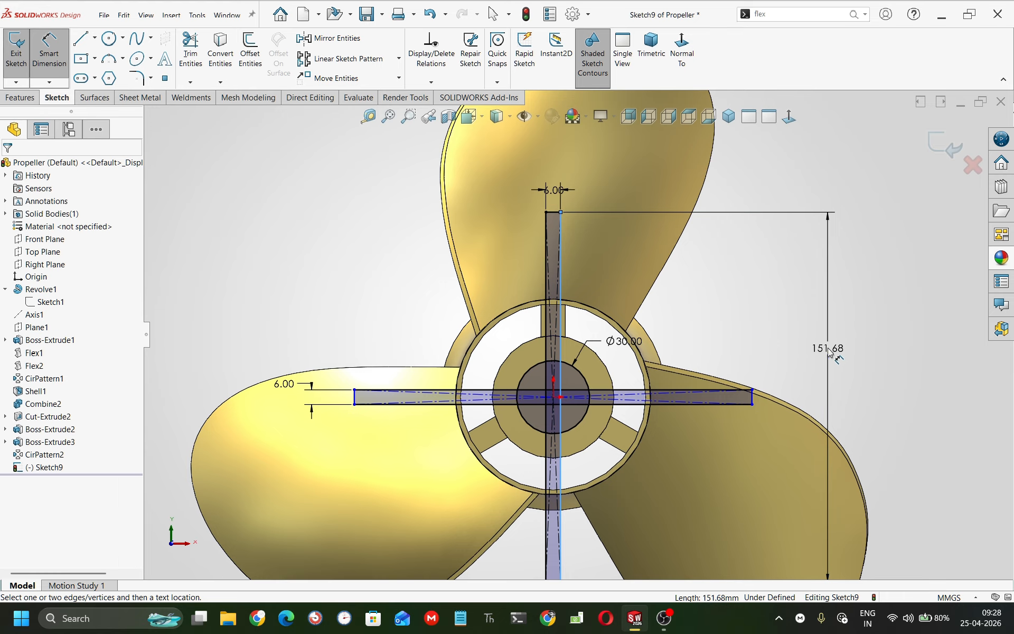
{"action": "type", "text": "36"}
{"action": "key", "text": "Return"}
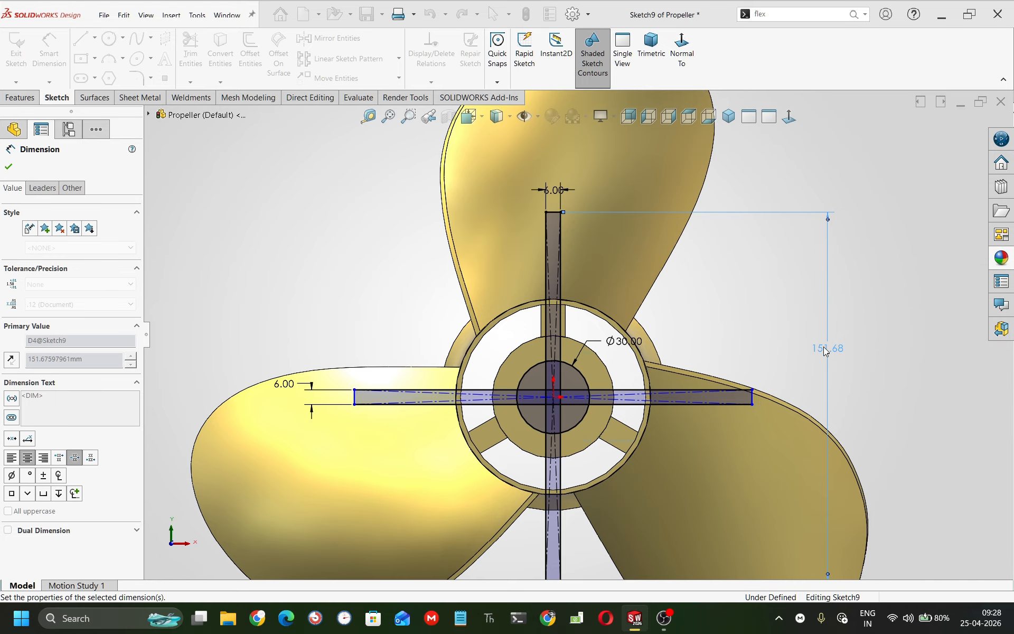
{"action": "key", "text": "Escape"}
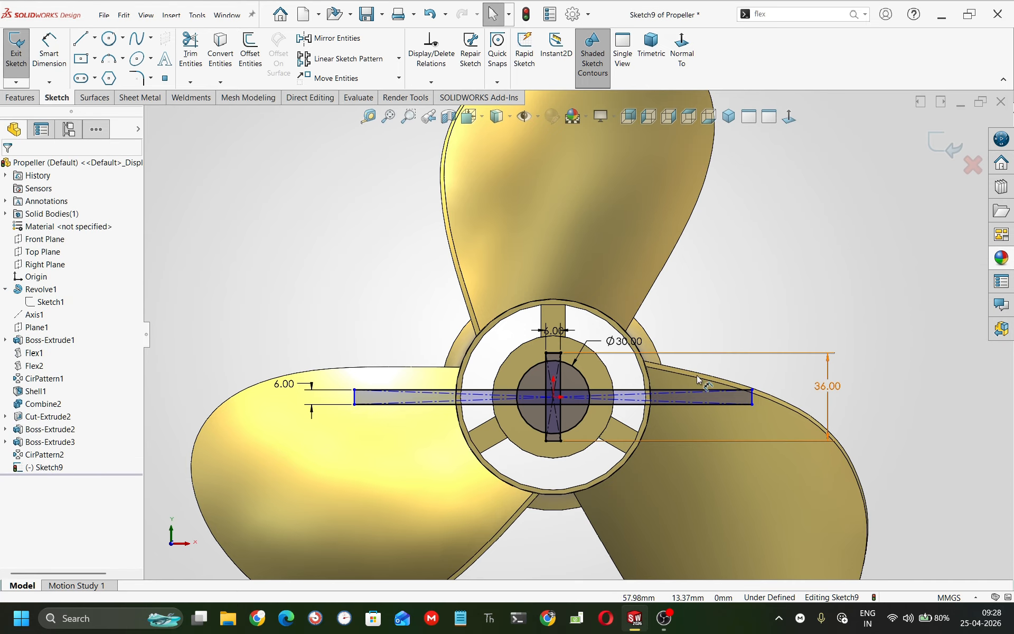
{"action": "right_click_drag", "start_coordinate": [696, 375], "coordinate": [708, 249]}
{"action": "key", "text": "Escape"}
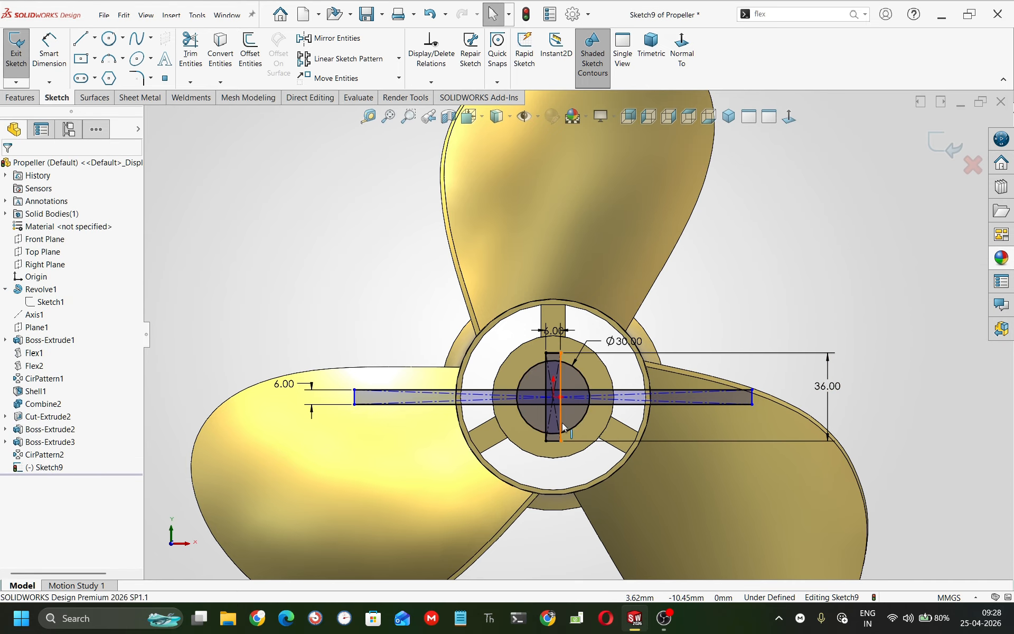
Make the horizontal rectangle's long side equal in length to the upright rectangle's long side
{"action": "left_click", "coordinate": [562, 423]}
{"action": "left_click", "coordinate": [647, 404], "text": "ctrl"}
{"action": "left_click", "coordinate": [744, 359]}
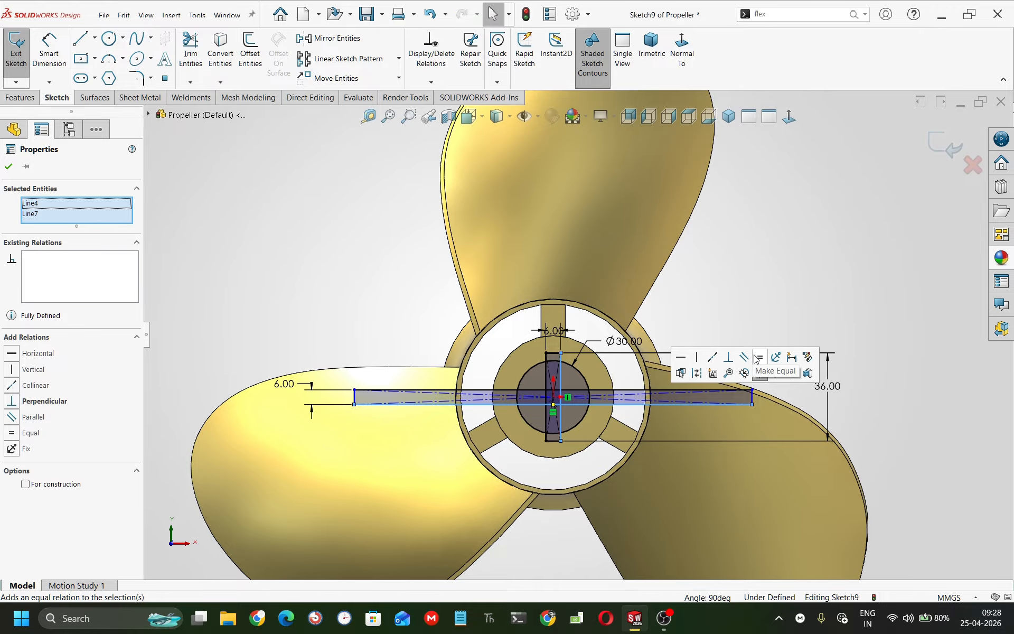
{"action": "key", "text": "Escape"}
{"action": "scroll", "coordinate": [570, 404], "scroll_direction": "down", "scroll_amount": 3}
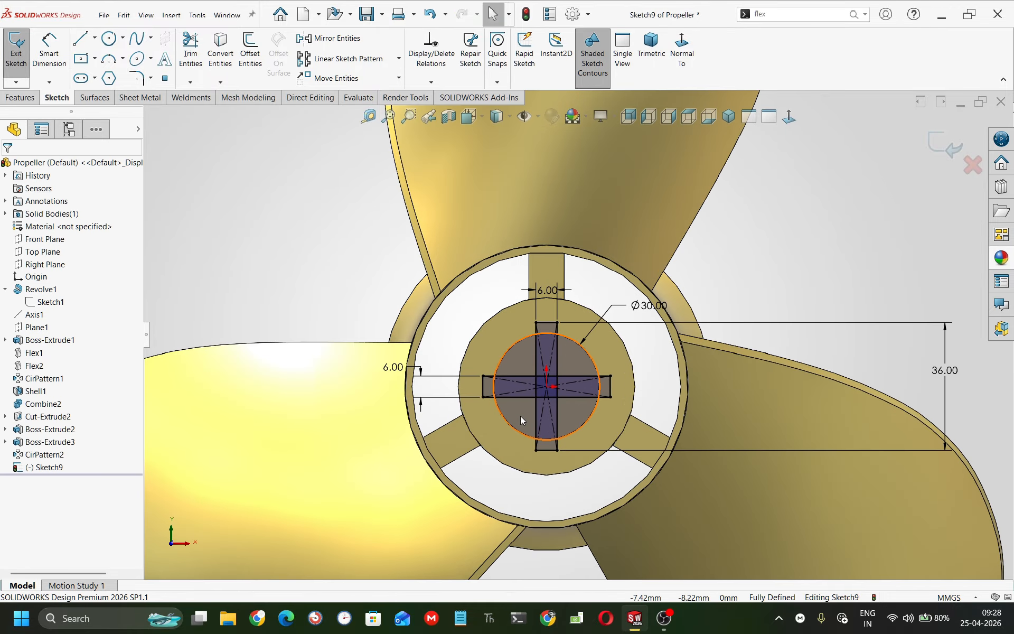
Cut the 30 mm circle and both crossing rectangles Through All, using all three as the selected contours of an Extruded Cut
{"action": "scroll", "coordinate": [560, 398], "scroll_direction": "down", "scroll_amount": 4}
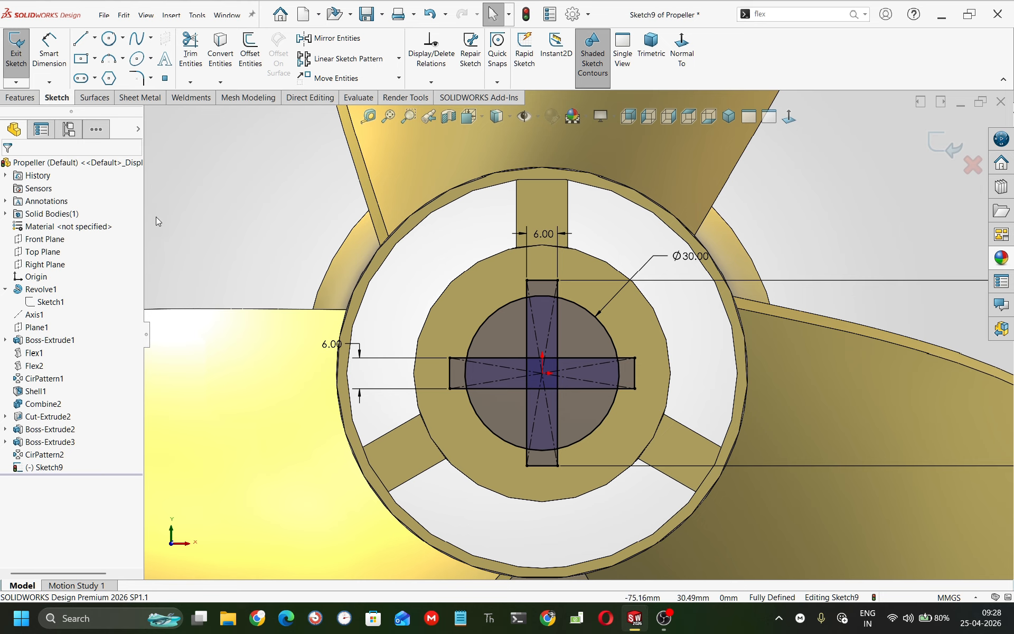
{"action": "left_click", "coordinate": [30, 98]}
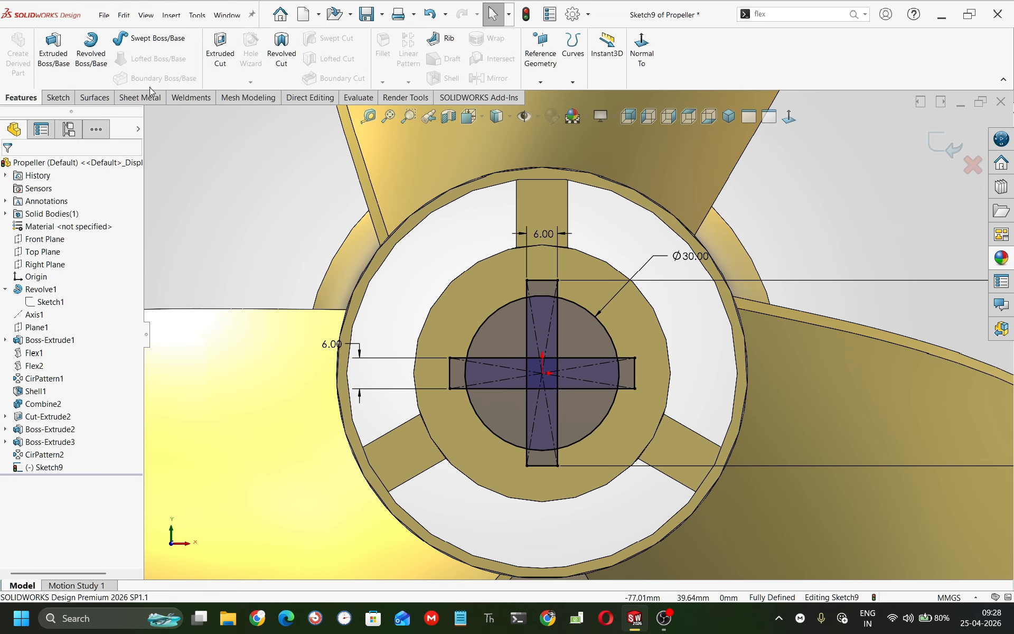
{"action": "left_click", "coordinate": [209, 59]}
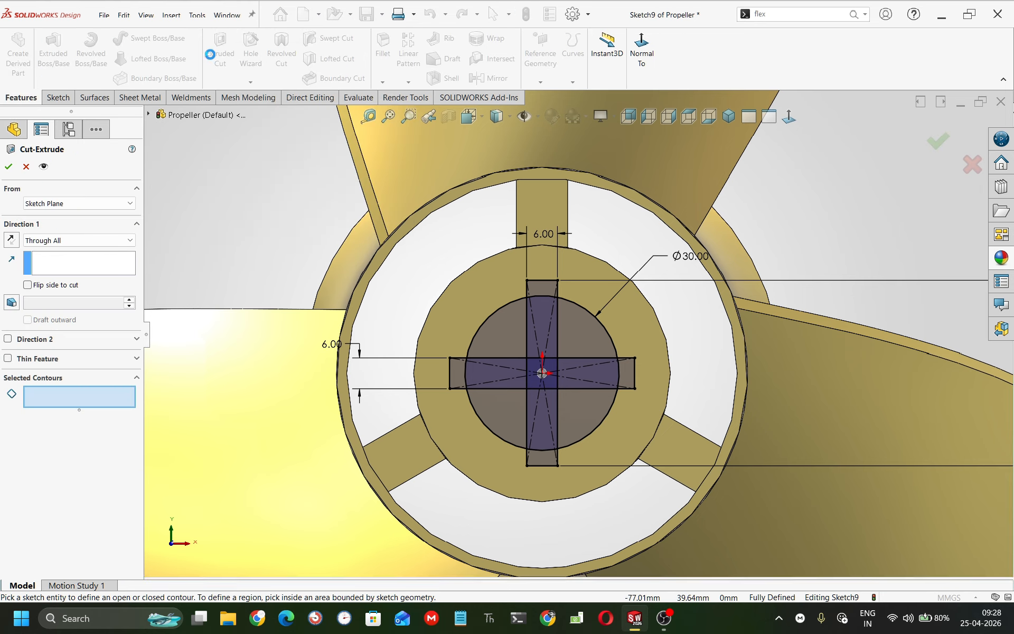
{"action": "left_click", "coordinate": [490, 316]}
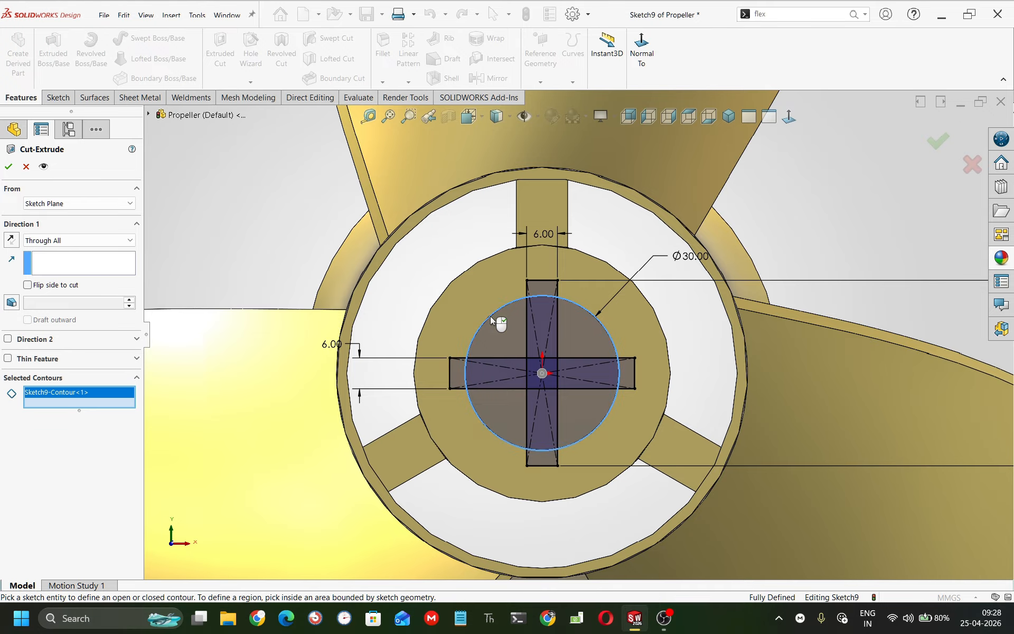
{"action": "left_click", "coordinate": [448, 373]}
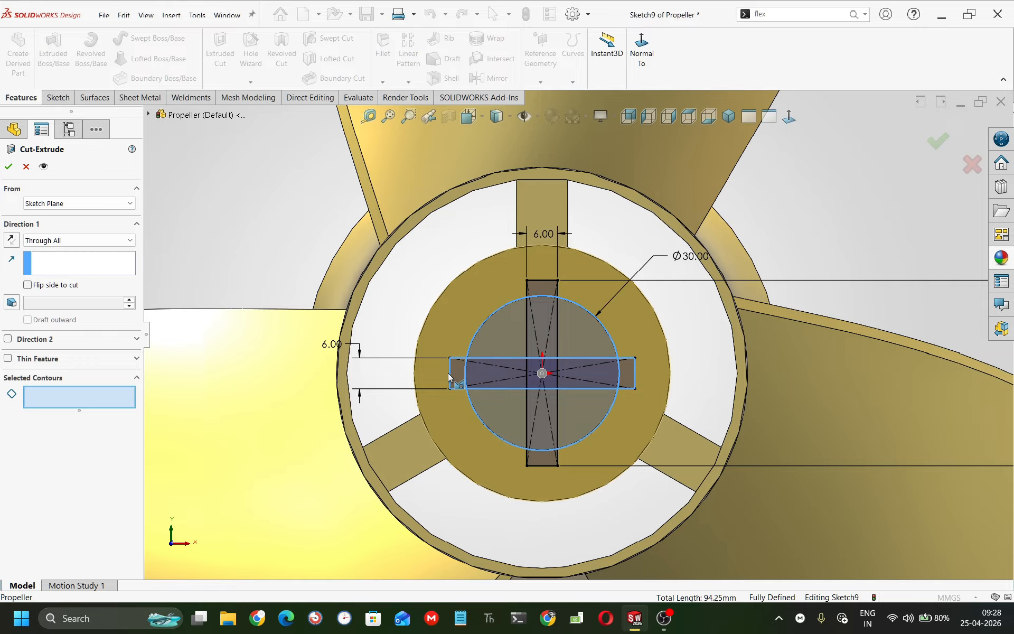
{"action": "left_click", "coordinate": [533, 281]}
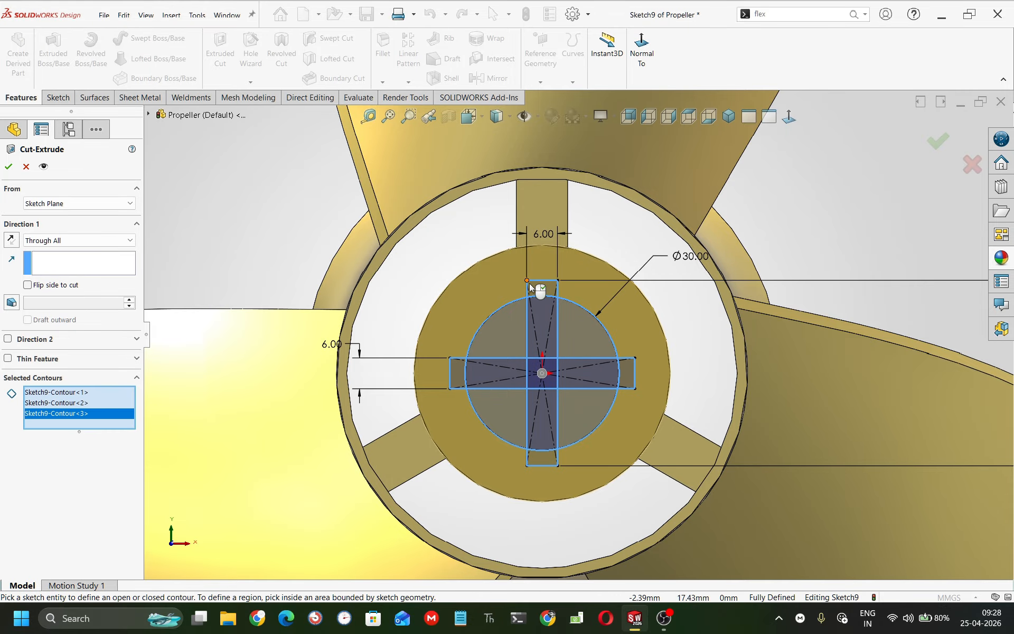
{"action": "left_click", "coordinate": [9, 167]}
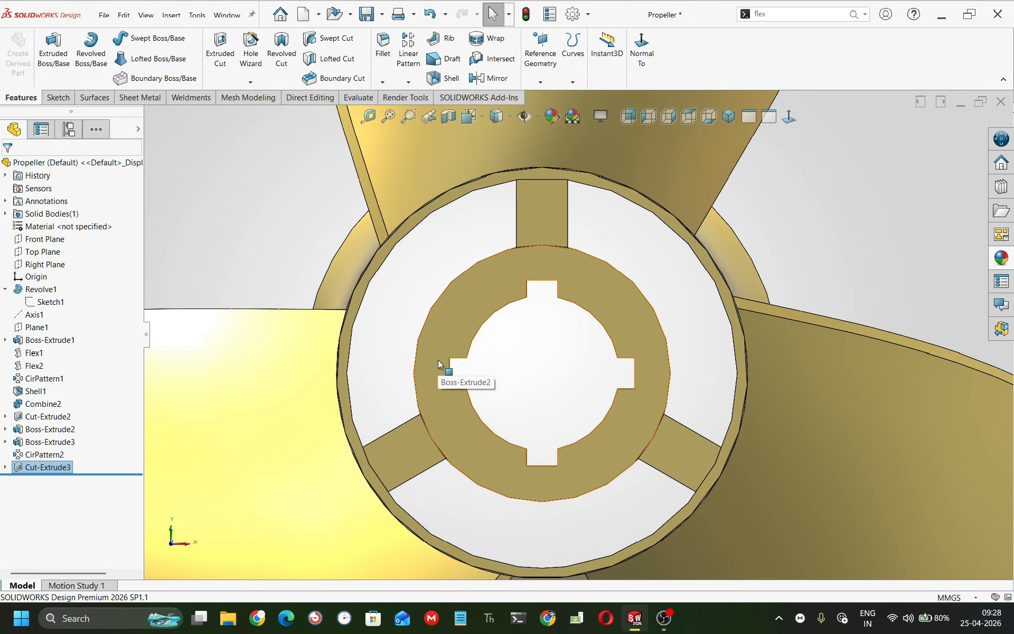
{"action": "left_click", "coordinate": [523, 394]}
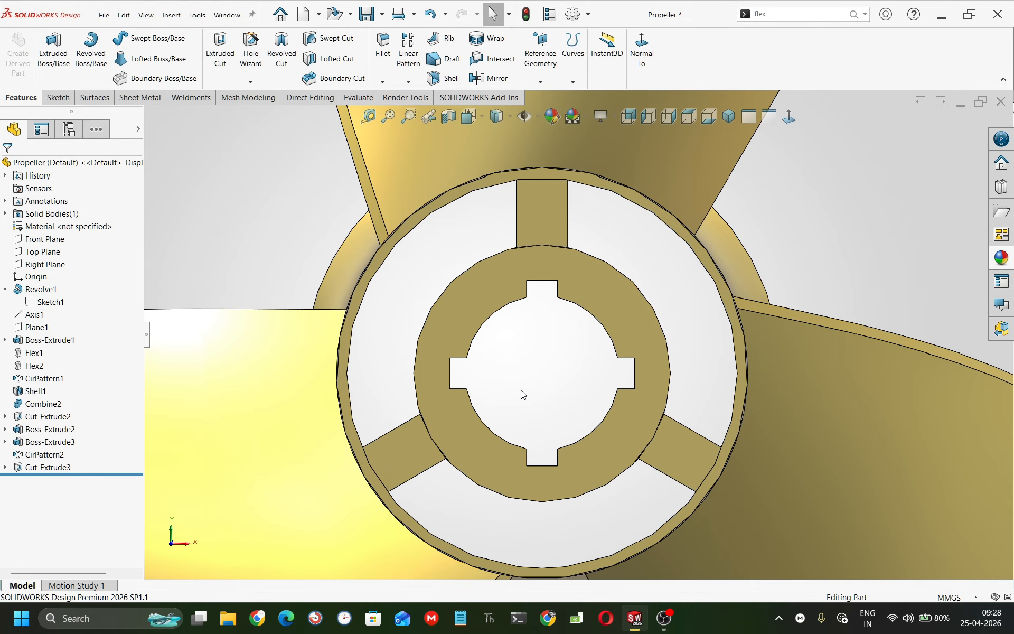
{"action": "middle_click_drag", "start_coordinate": [523, 394], "coordinate": [621, 320]}
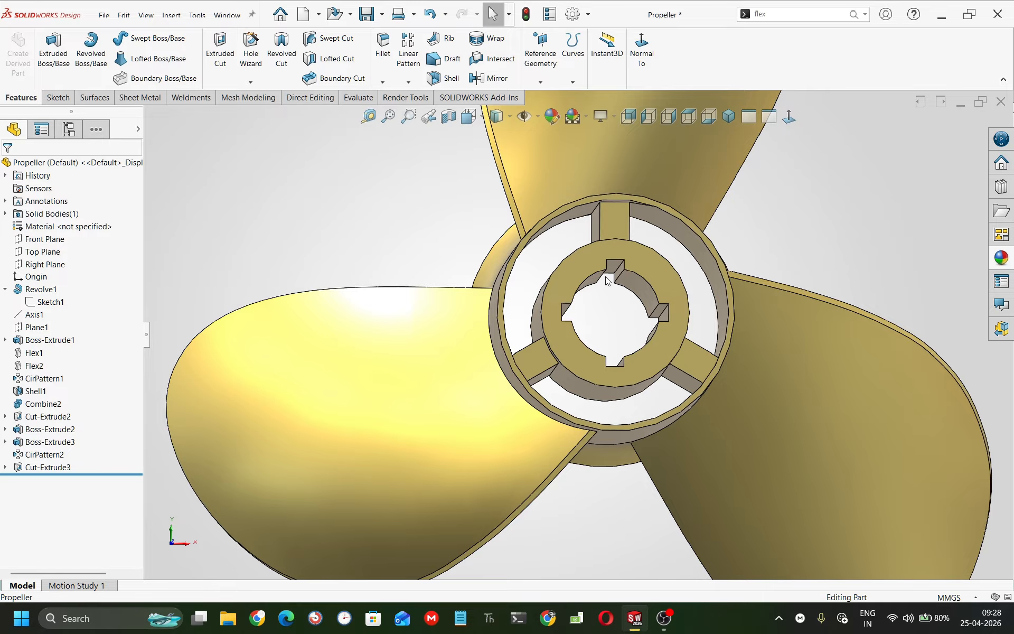
Try to apply a 0.5 mm fillet to all connected edges of the three blades, and clear the edge selection
{"action": "left_click", "coordinate": [729, 116]}
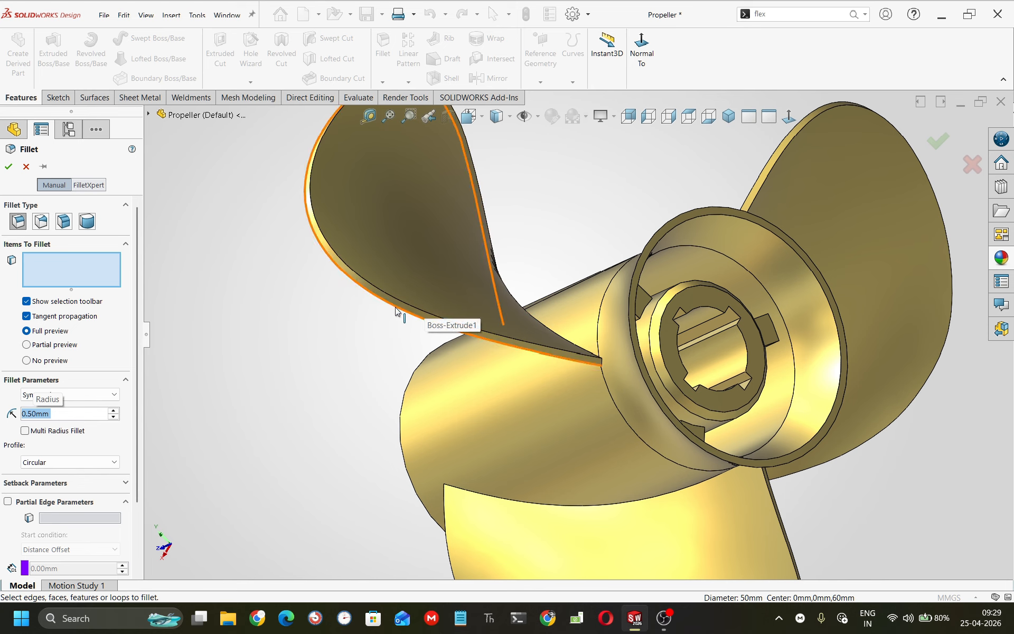
{"action": "left_click", "coordinate": [369, 291]}
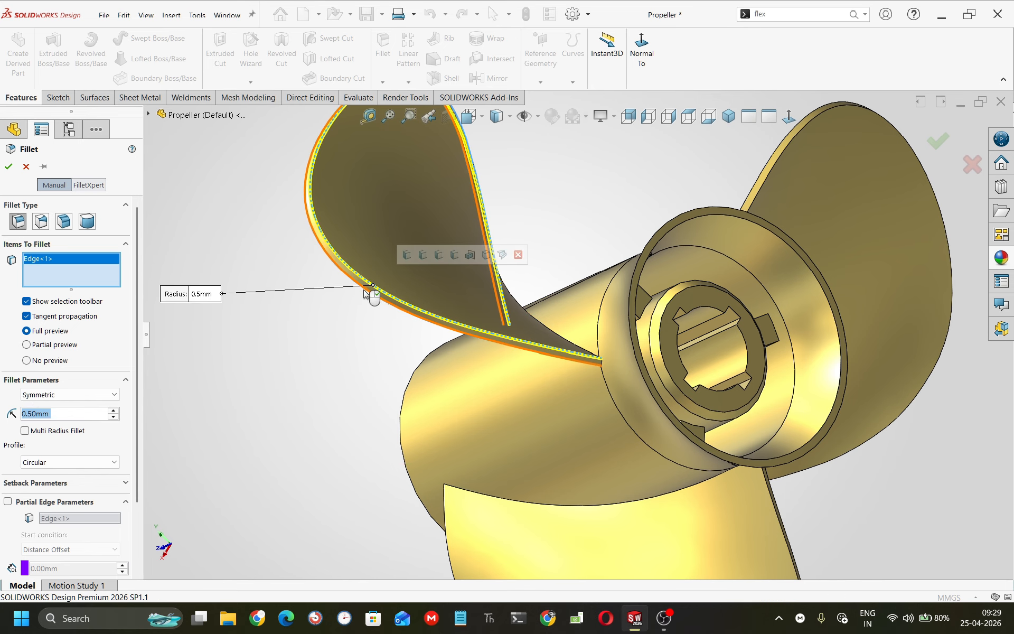
{"action": "left_click", "coordinate": [407, 254]}
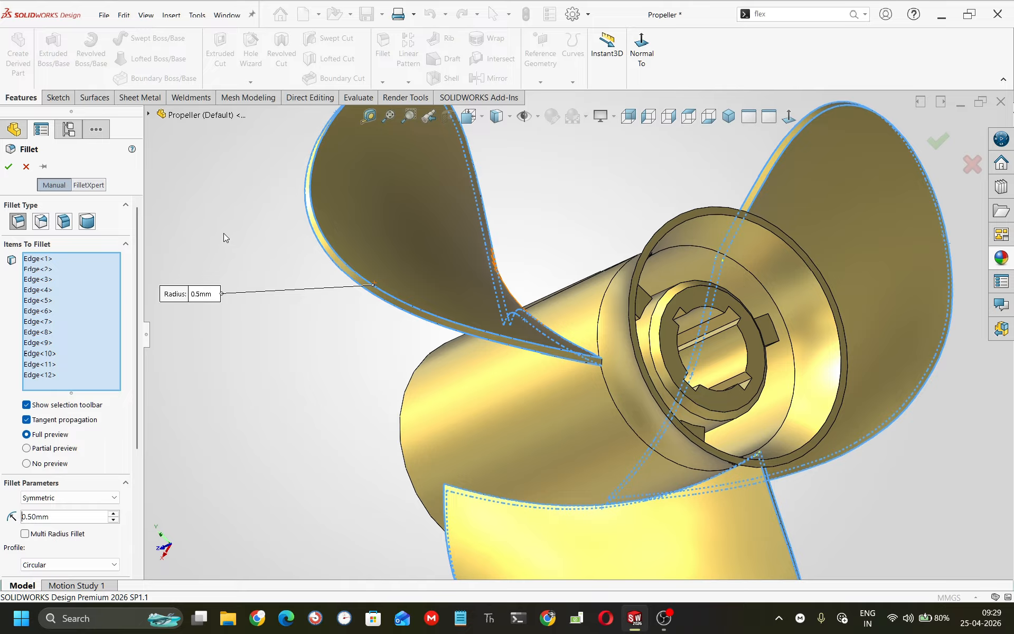
{"action": "left_click", "coordinate": [8, 167]}
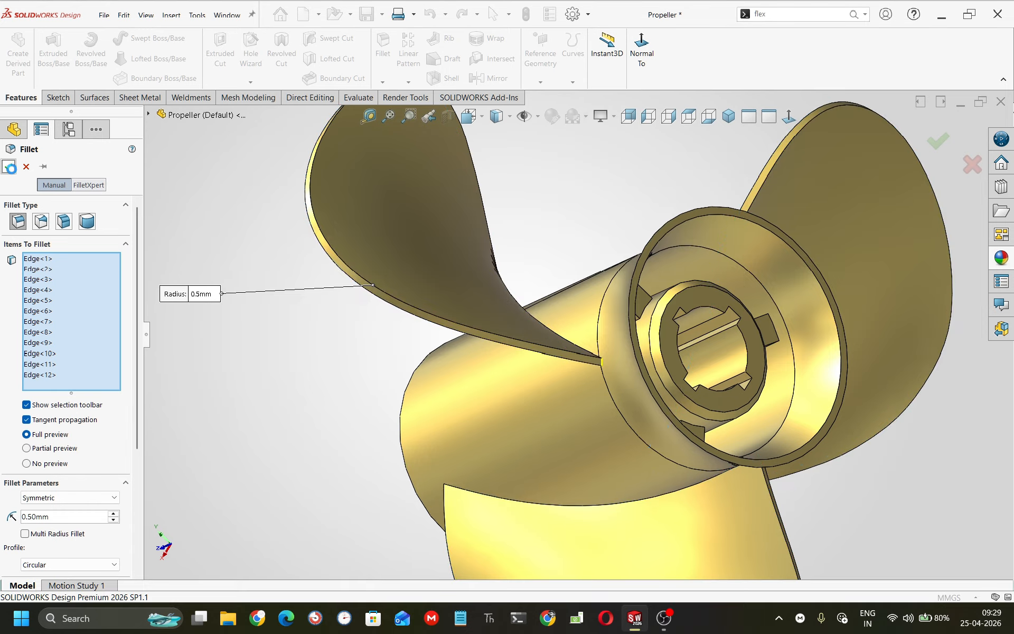
{"action": "left_click", "coordinate": [766, 317]}
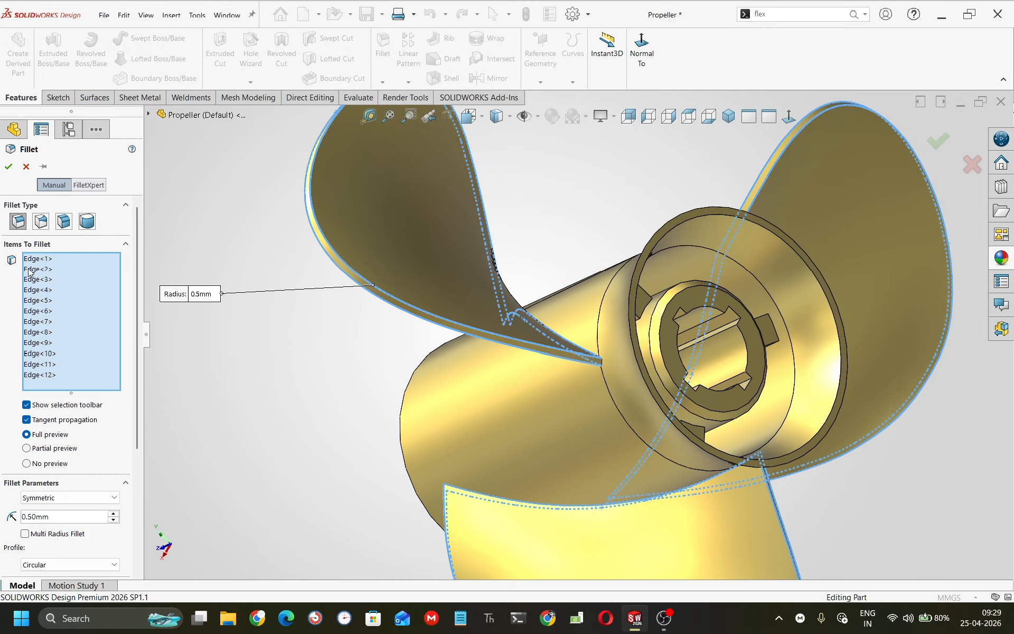
{"action": "right_click", "coordinate": [93, 279]}
{"action": "left_click", "coordinate": [111, 285]}
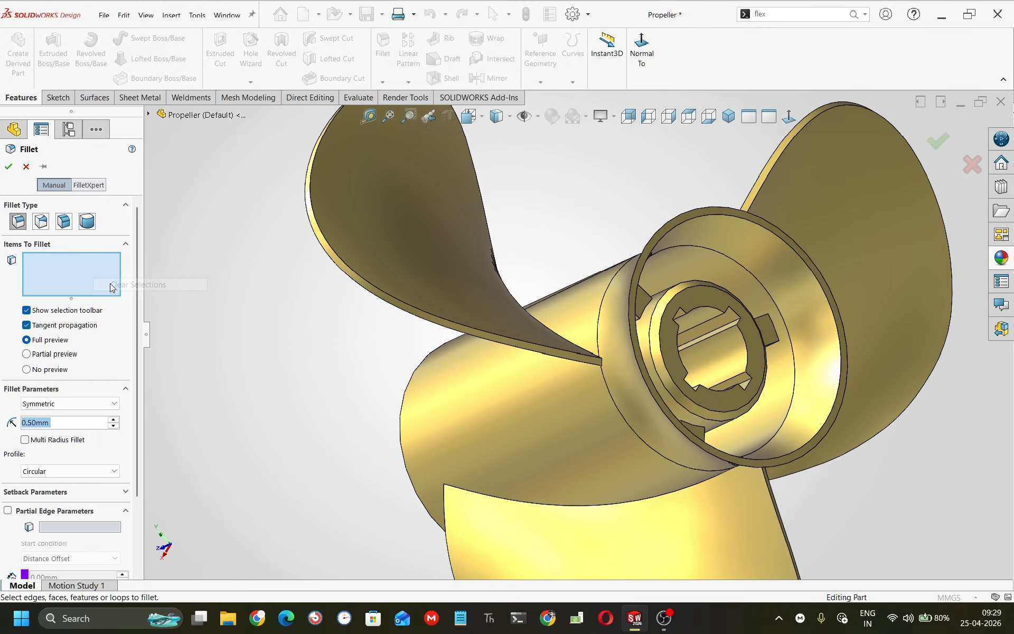
Select only the two long outline edges of the upper blade for the 0.5 mm fillet
{"action": "left_click", "coordinate": [343, 267]}
{"action": "left_click", "coordinate": [341, 269]}
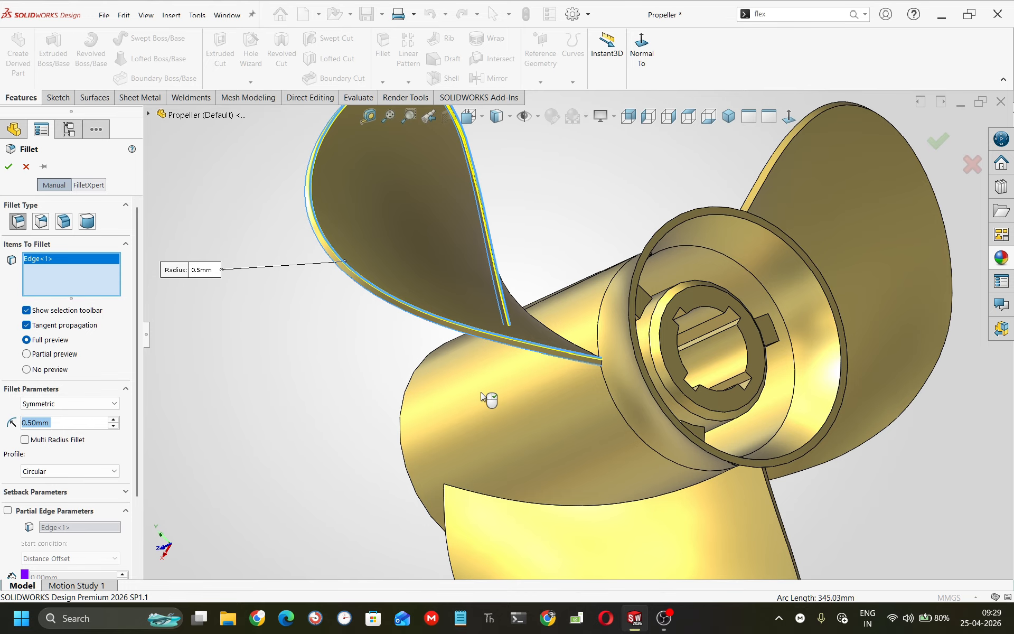
{"action": "scroll", "coordinate": [521, 404], "scroll_direction": "up", "scroll_amount": 4}
{"action": "scroll", "coordinate": [570, 421], "scroll_direction": "down", "scroll_amount": 1}
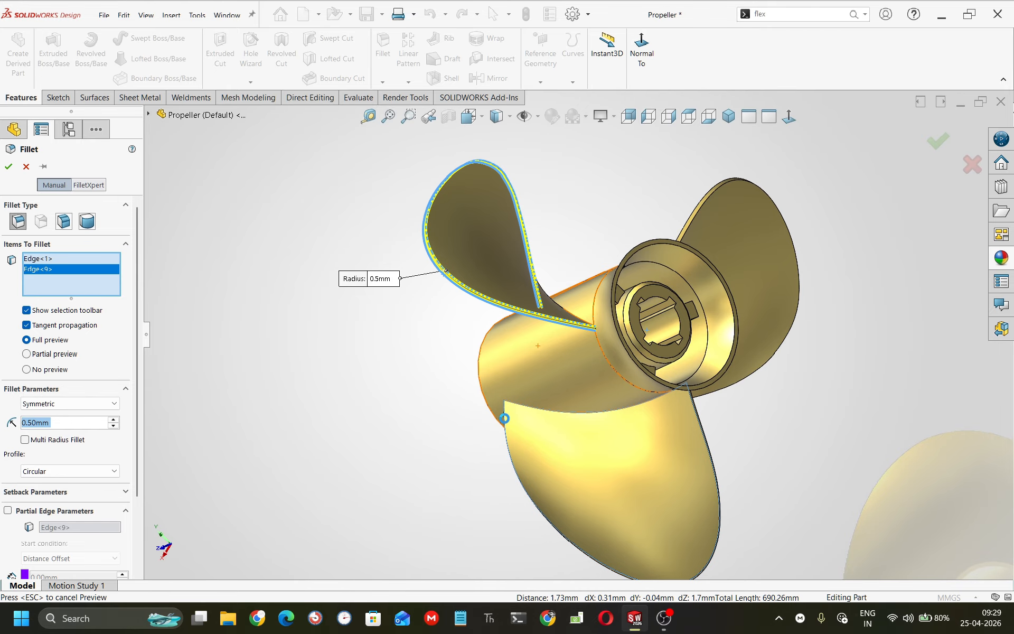
{"action": "left_click", "coordinate": [505, 423]}
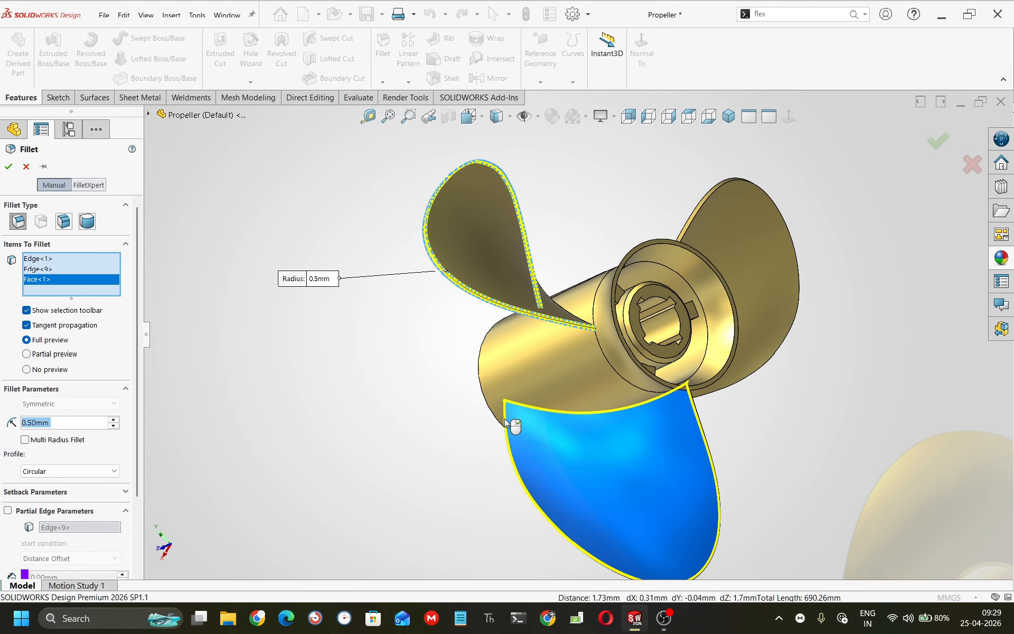
{"action": "right_click", "coordinate": [48, 284]}
{"action": "left_click", "coordinate": [69, 294]}
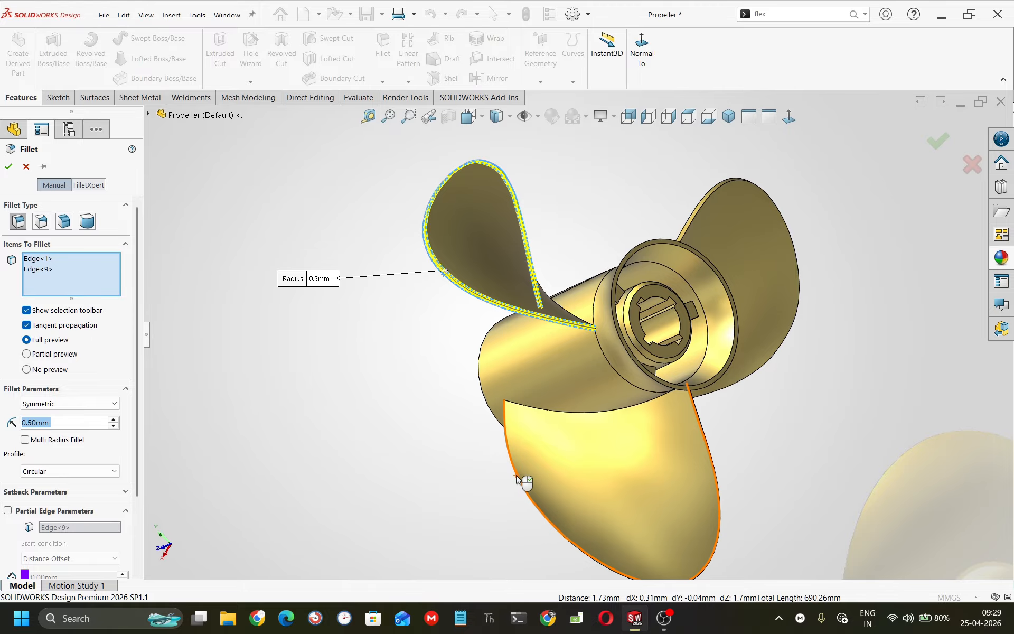
Add both long outline edges of each of the other two blades and complete the 0.5 mm fillet
{"action": "scroll", "coordinate": [517, 477], "scroll_direction": "down", "scroll_amount": 8}
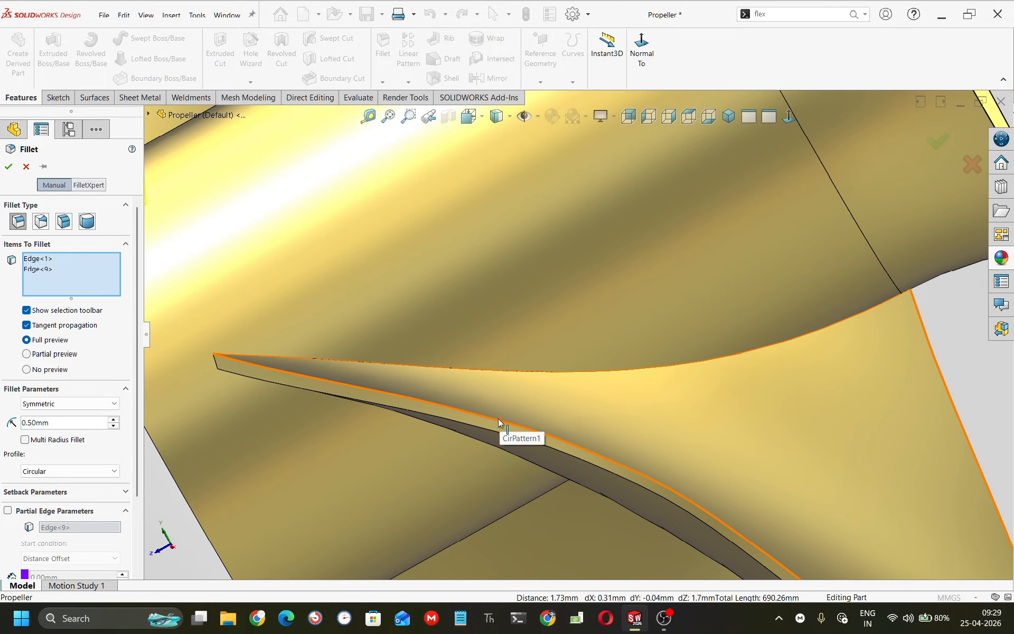
{"action": "left_click", "coordinate": [499, 420]}
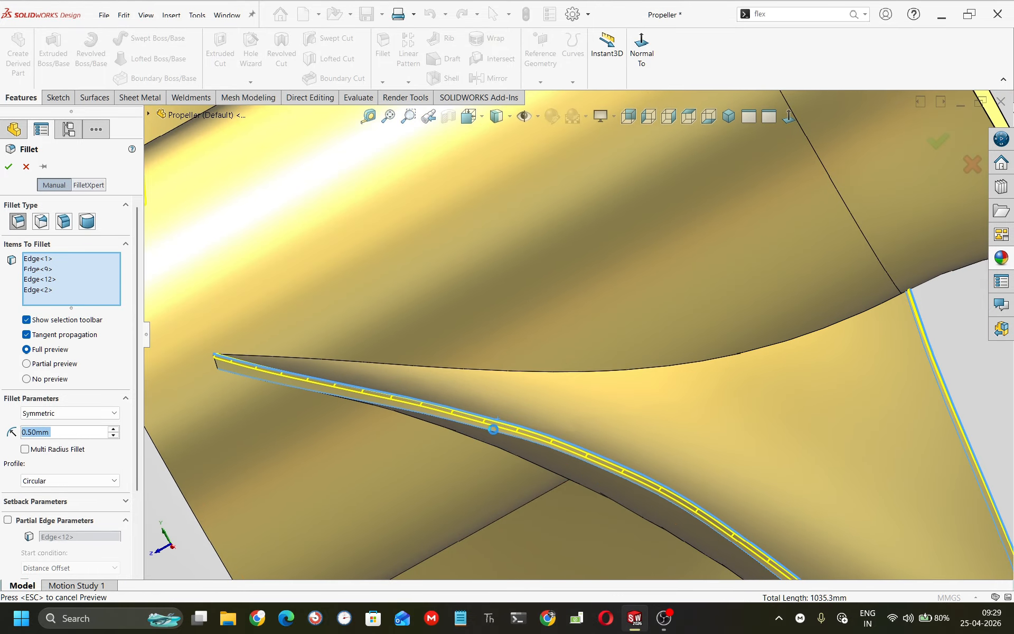
{"action": "scroll", "coordinate": [658, 358], "scroll_direction": "up", "scroll_amount": 10}
{"action": "scroll", "coordinate": [654, 341], "scroll_direction": "down", "scroll_amount": 4}
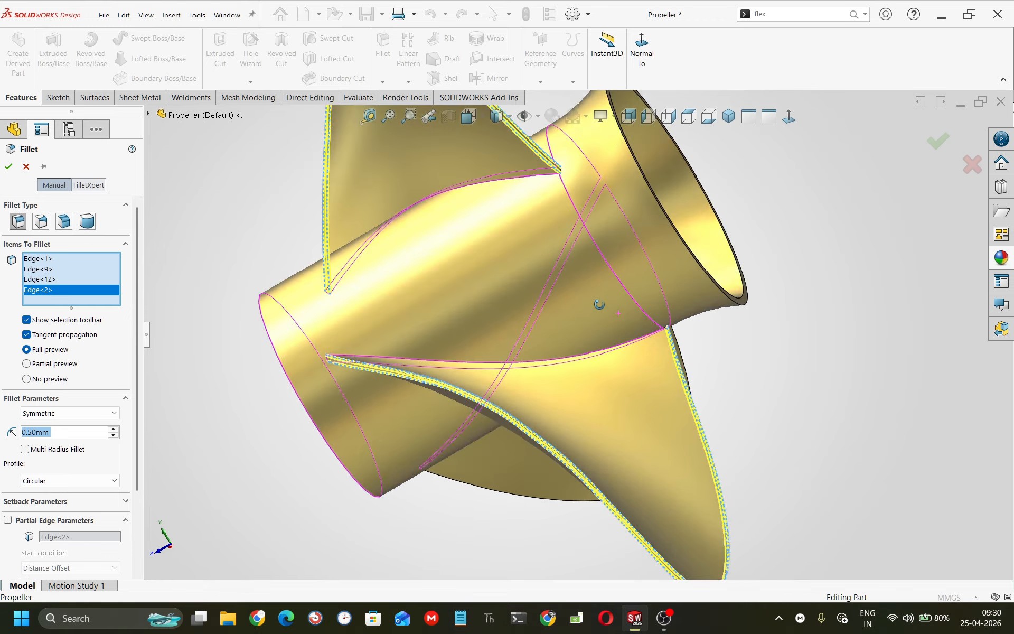
{"action": "scroll", "coordinate": [816, 247], "scroll_direction": "up", "scroll_amount": 5}
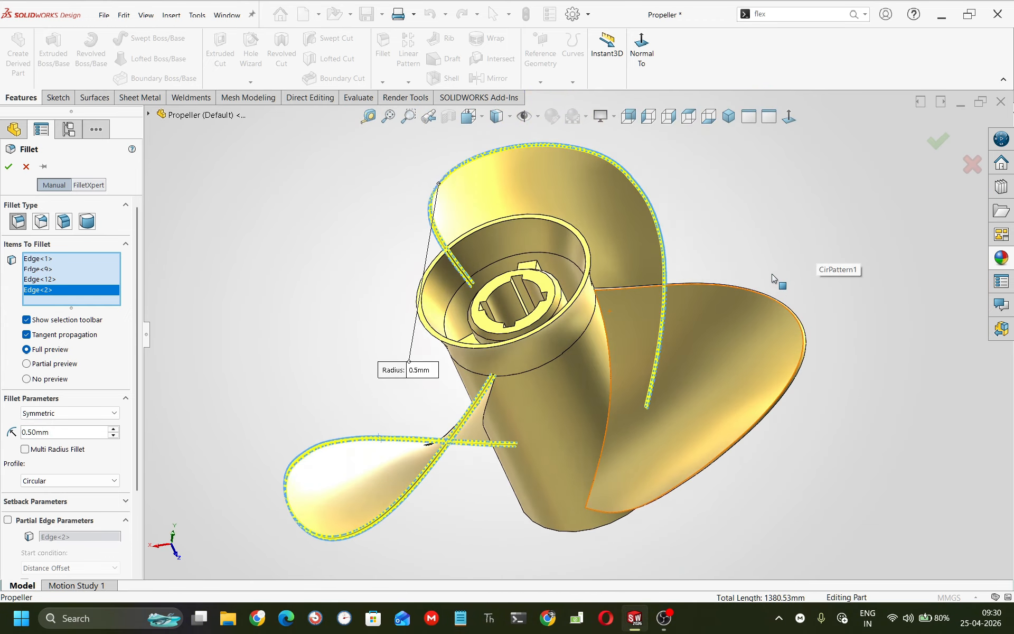
{"action": "scroll", "coordinate": [750, 301], "scroll_direction": "down", "scroll_amount": 10}
{"action": "left_click", "coordinate": [732, 299]}
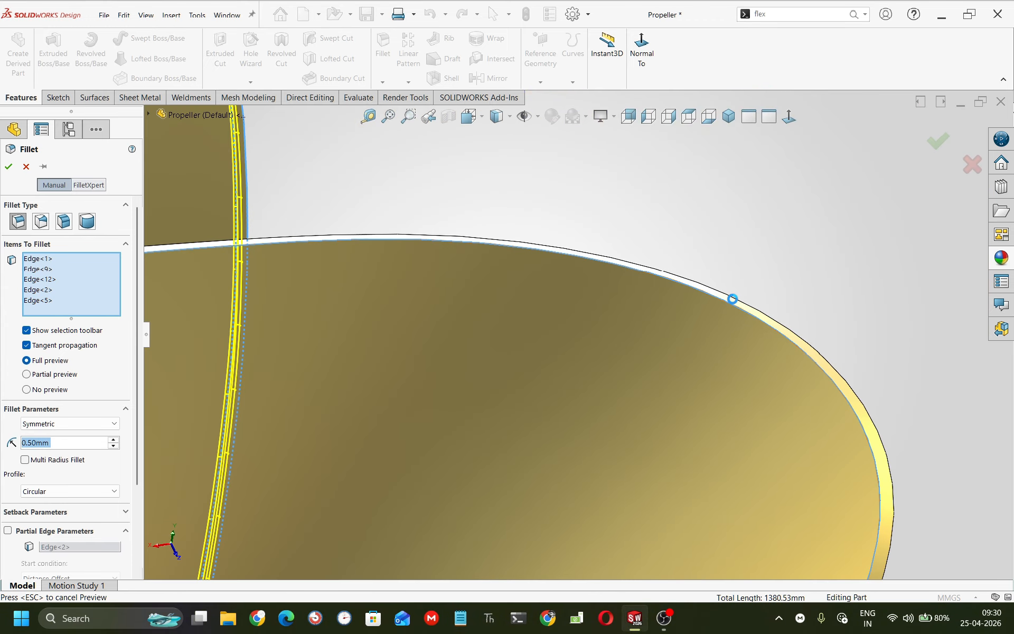
{"action": "left_click", "coordinate": [742, 301]}
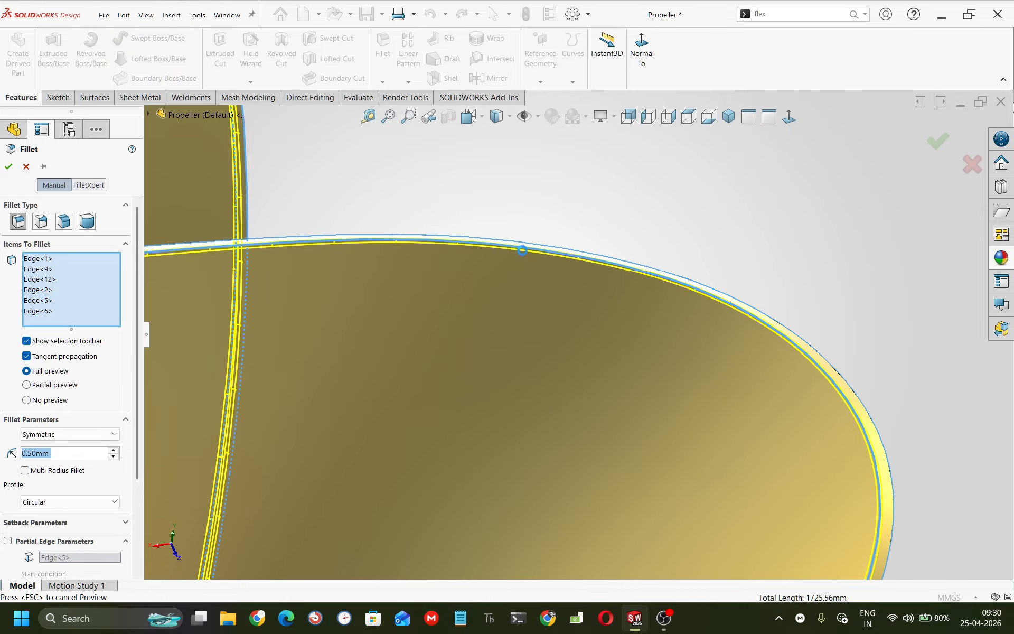
{"action": "left_click", "coordinate": [9, 169]}
{"action": "scroll", "coordinate": [487, 282], "scroll_direction": "up", "scroll_amount": 3}
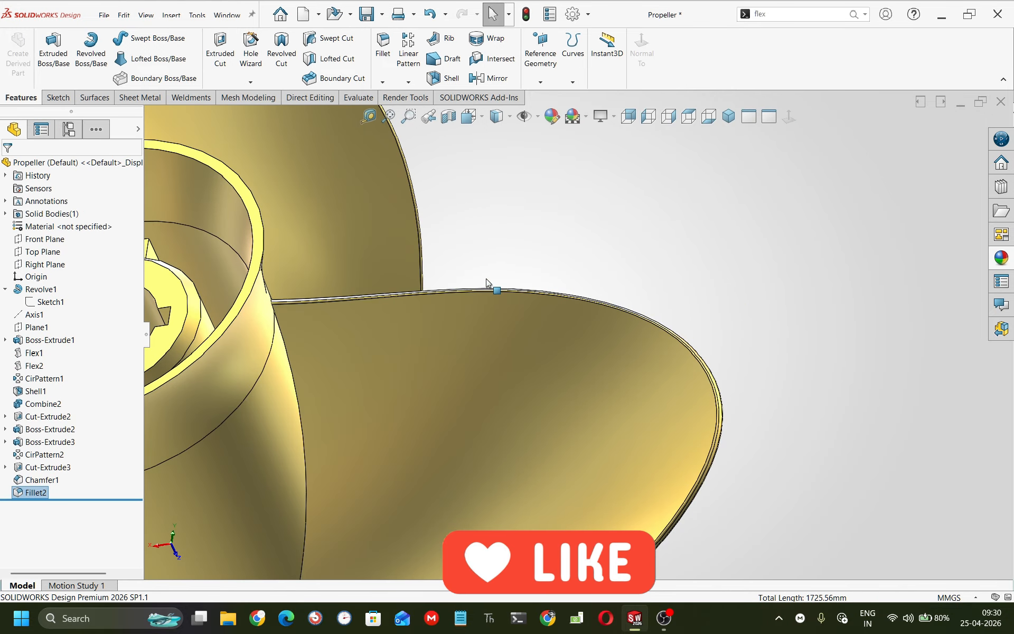
Start a 3 mm fillet and select all four lengthwise edges of one rib between the inner cylinder and the hub
{"action": "left_click", "coordinate": [729, 117]}
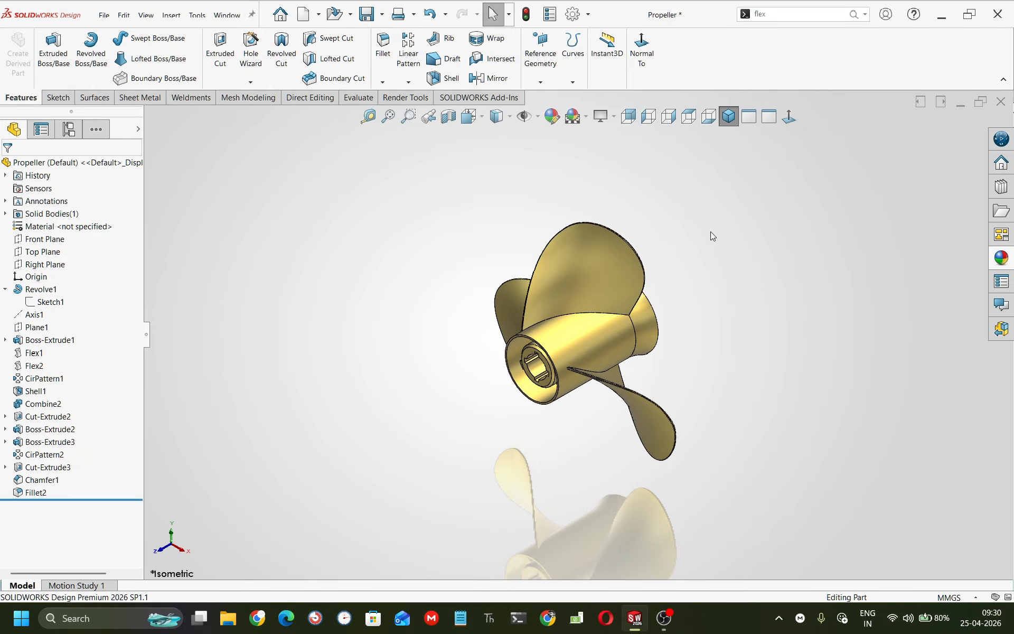
{"action": "left_click", "coordinate": [383, 48]}
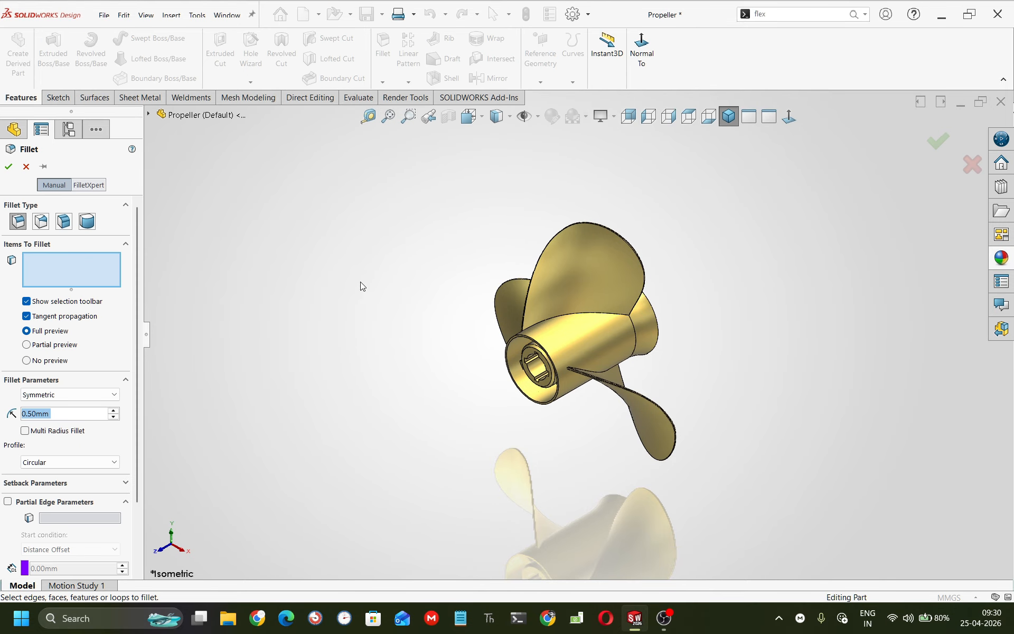
{"action": "type", "text": "3"}
{"action": "key", "text": "Return"}
{"action": "scroll", "coordinate": [549, 360], "scroll_direction": "down", "scroll_amount": 8}
{"action": "middle_click_drag", "start_coordinate": [472, 363], "coordinate": [539, 217]}
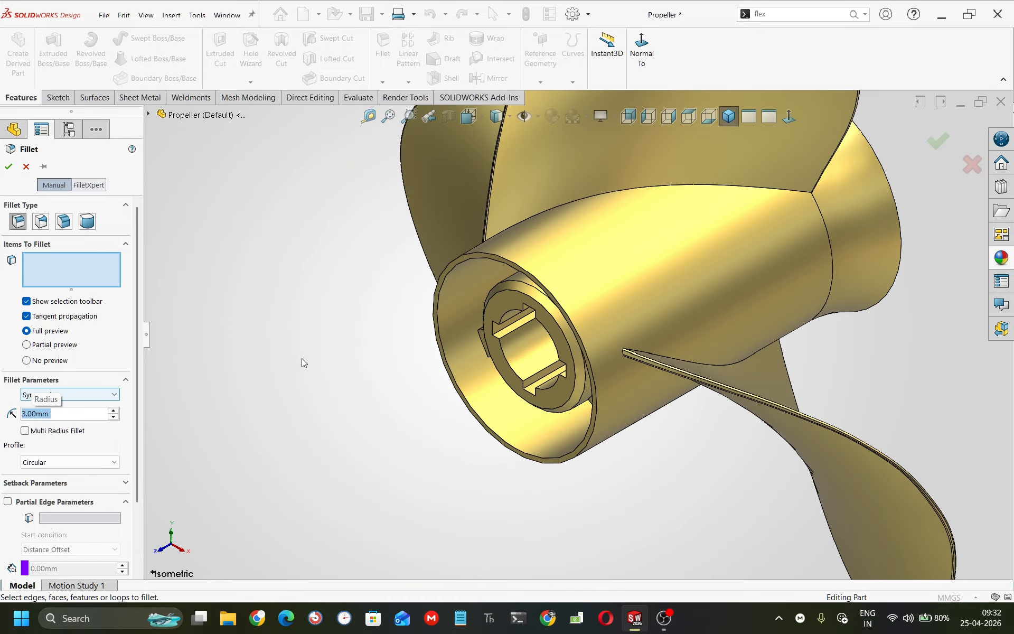
{"action": "scroll", "coordinate": [288, 318], "scroll_direction": "down", "scroll_amount": 3}
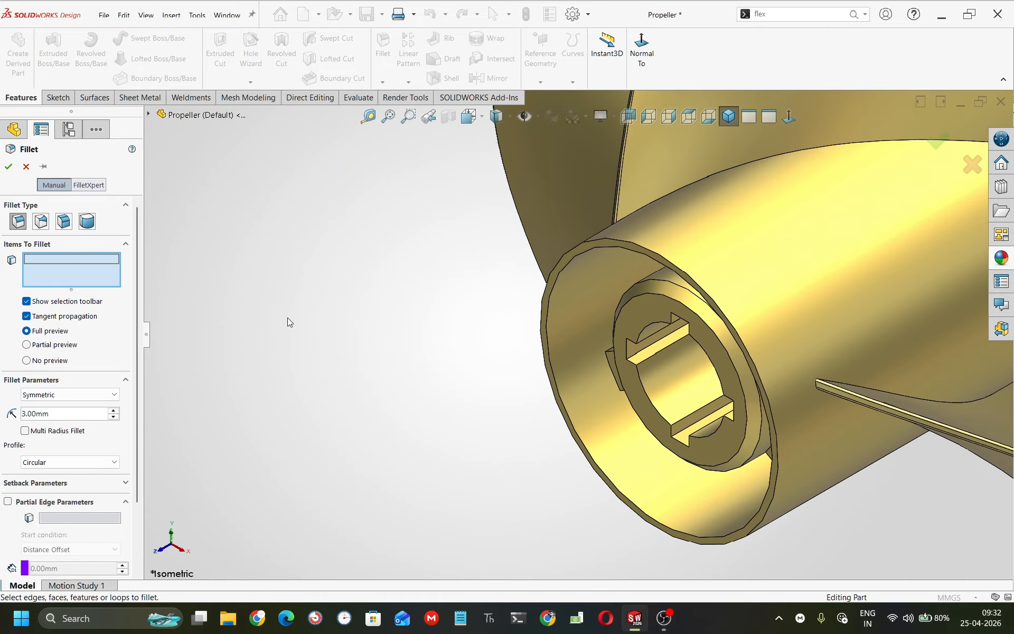
{"action": "scroll", "coordinate": [534, 365], "scroll_direction": "down", "scroll_amount": 1}
{"action": "middle_click_drag", "start_coordinate": [554, 359], "coordinate": [664, 307]}
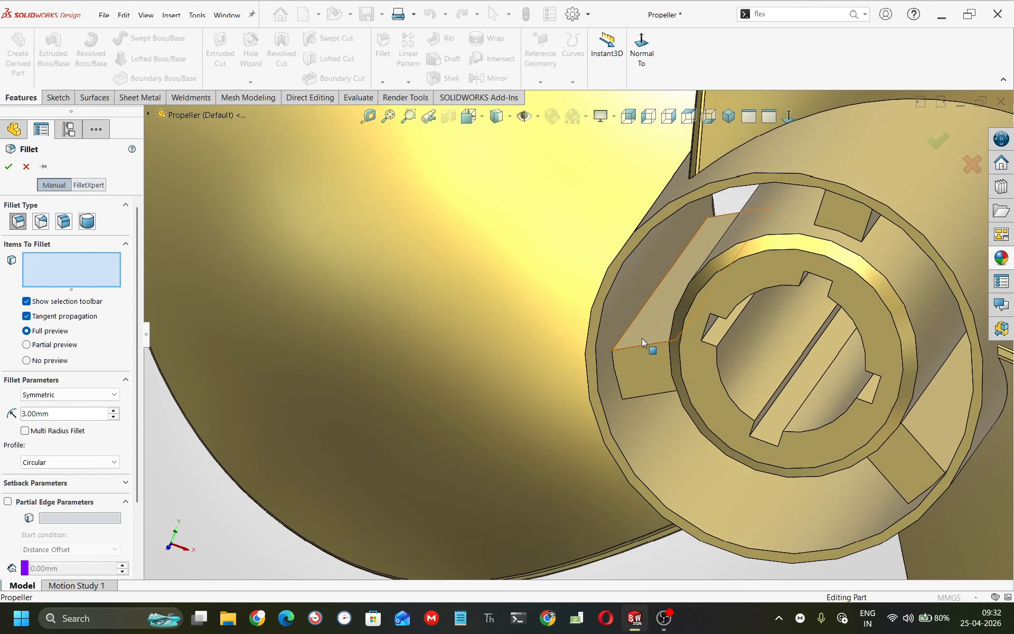
{"action": "left_click", "coordinate": [628, 331]}
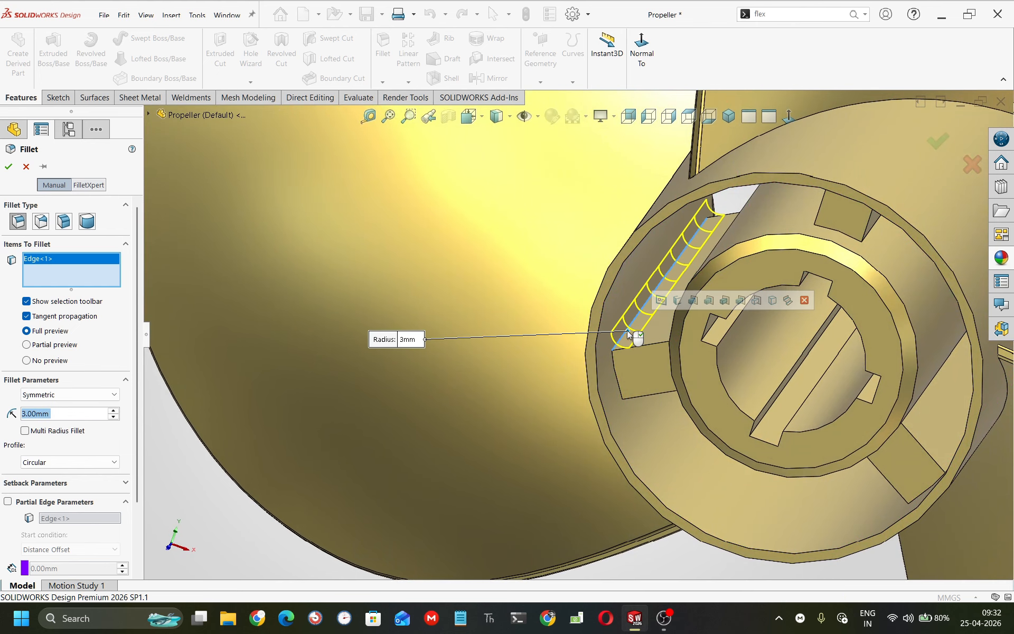
{"action": "left_click", "coordinate": [679, 300]}
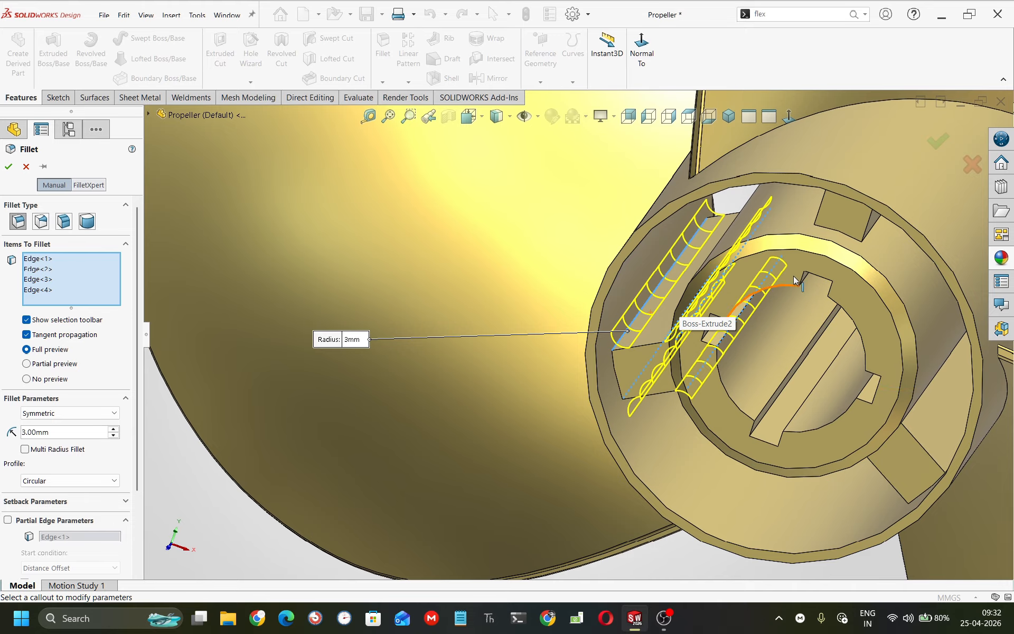
Add the four lengthwise edges of each of the other two ribs and complete the 3 mm fillet
{"action": "scroll", "coordinate": [766, 254], "scroll_direction": "up", "scroll_amount": 3}
{"action": "middle_click_drag", "start_coordinate": [682, 306], "coordinate": [693, 272]}
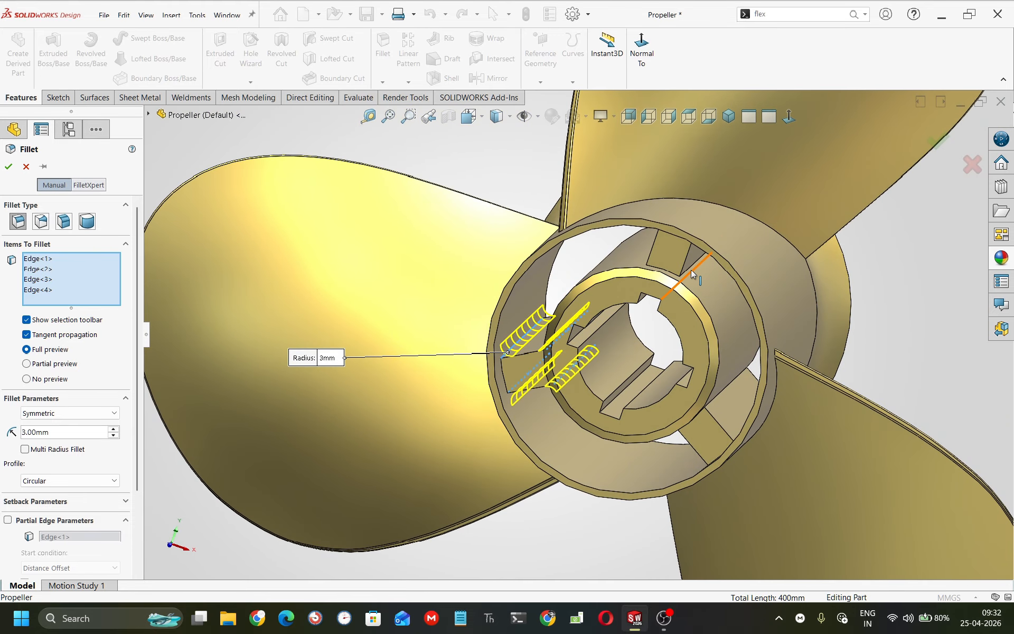
{"action": "left_click", "coordinate": [689, 269]}
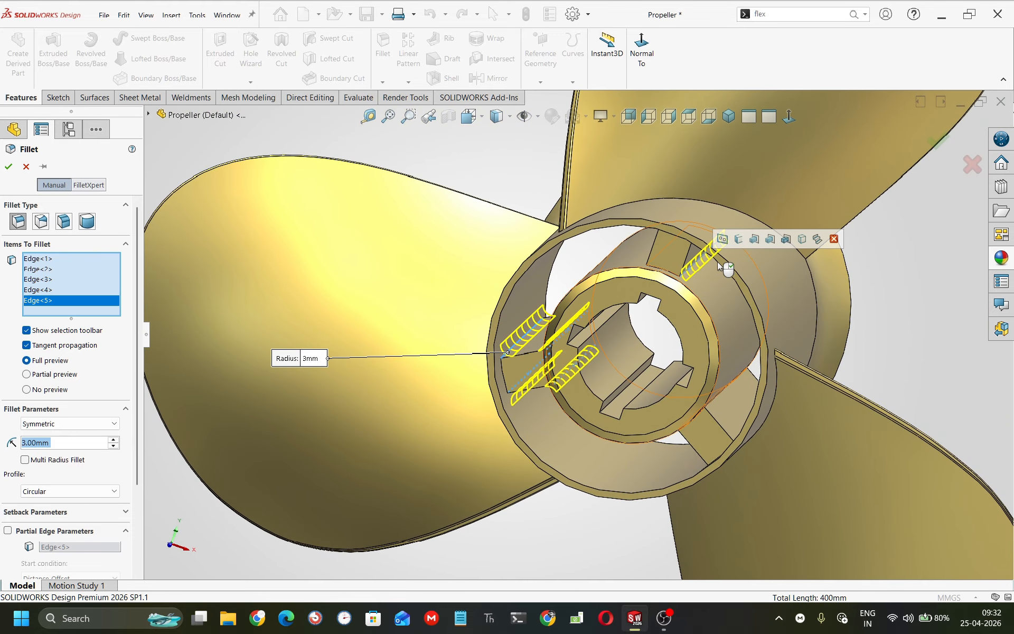
{"action": "left_click", "coordinate": [739, 240]}
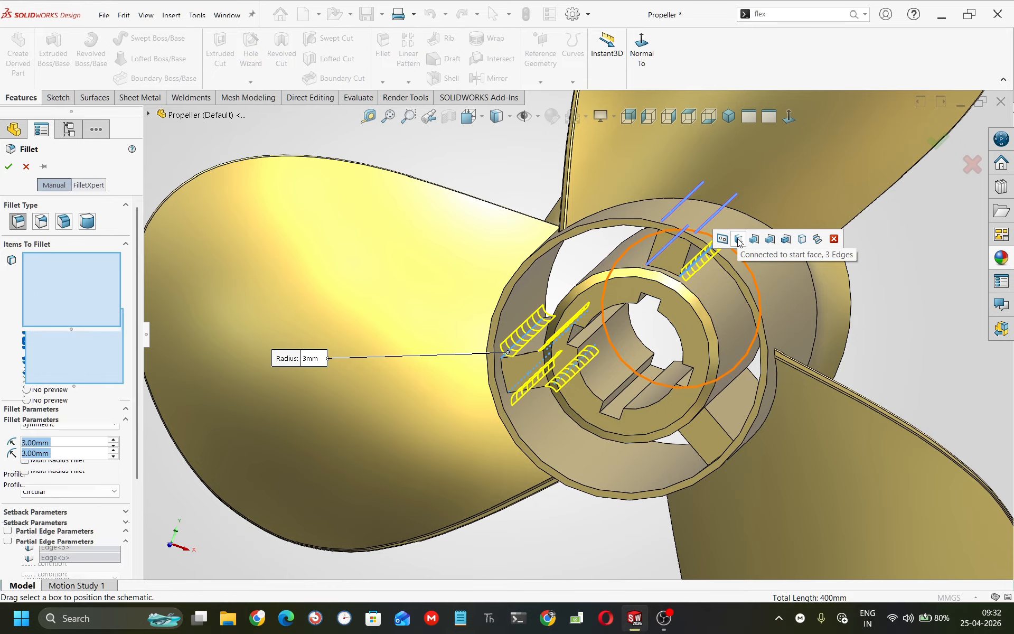
{"action": "left_click", "coordinate": [725, 397]}
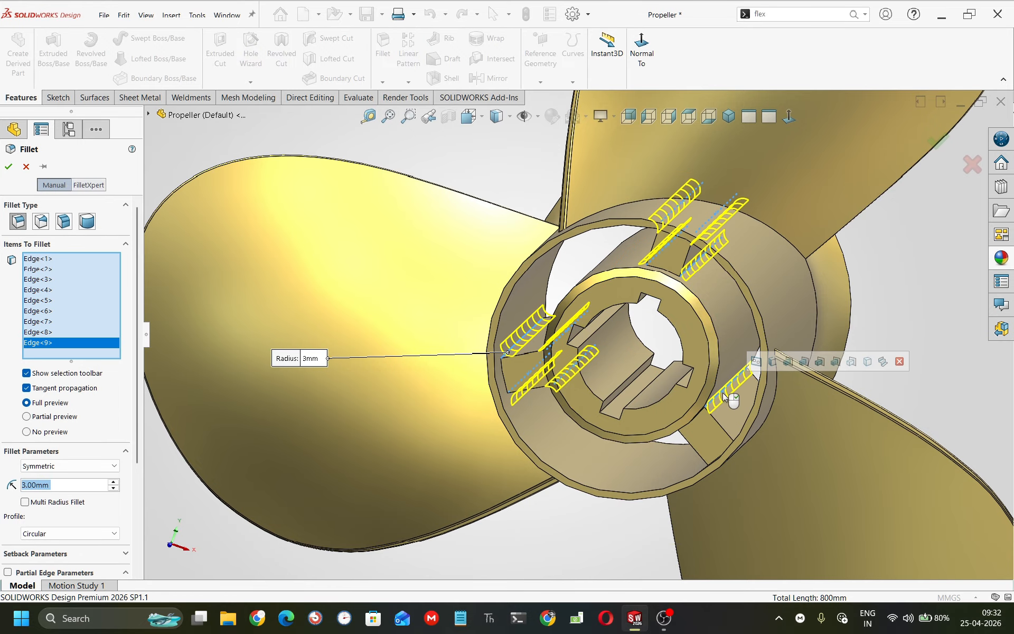
{"action": "left_click", "coordinate": [772, 363]}
{"action": "middle_click_drag", "start_coordinate": [671, 402], "coordinate": [678, 378]}
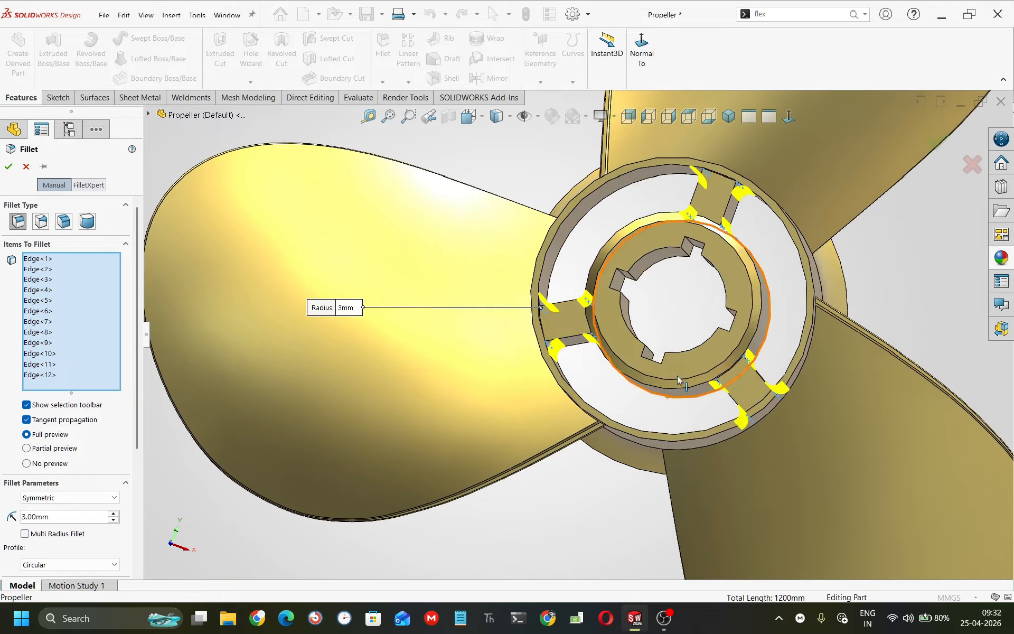
{"action": "left_click", "coordinate": [8, 167]}
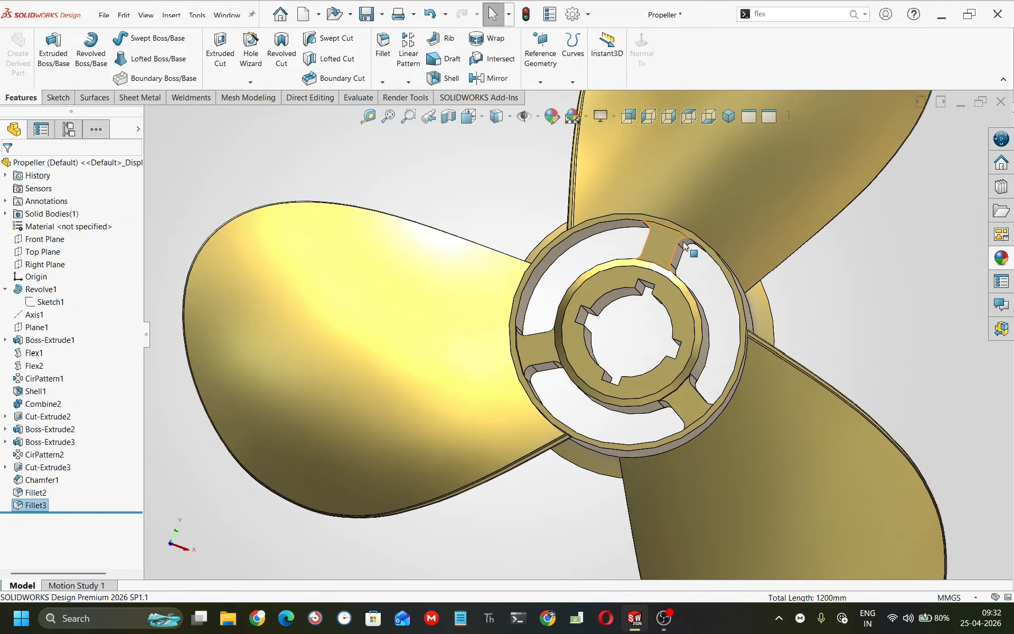
Fillet all edges of the bore and keyway outline at both ends of the inner cylinder with a 2 mm radius
{"action": "middle_click_drag", "start_coordinate": [650, 298], "coordinate": [631, 286]}
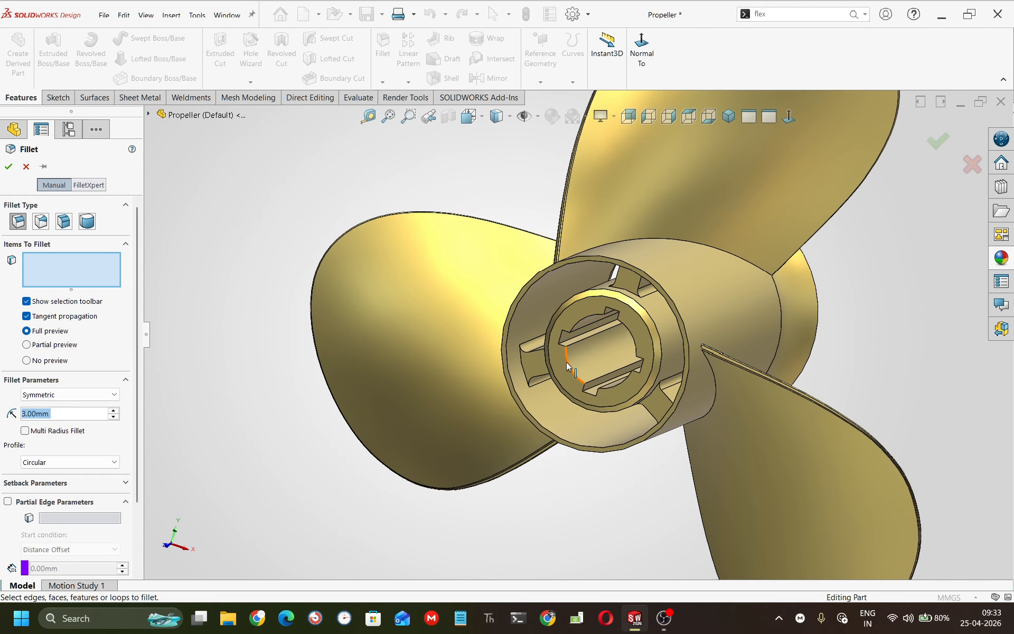
{"action": "left_click", "coordinate": [566, 362]}
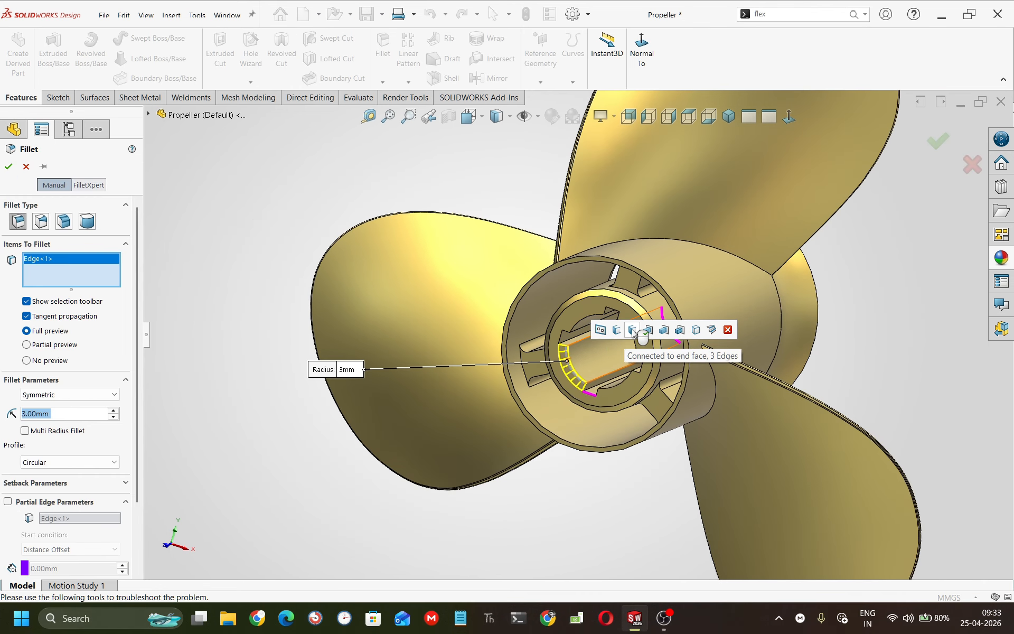
{"action": "left_click", "coordinate": [668, 331]}
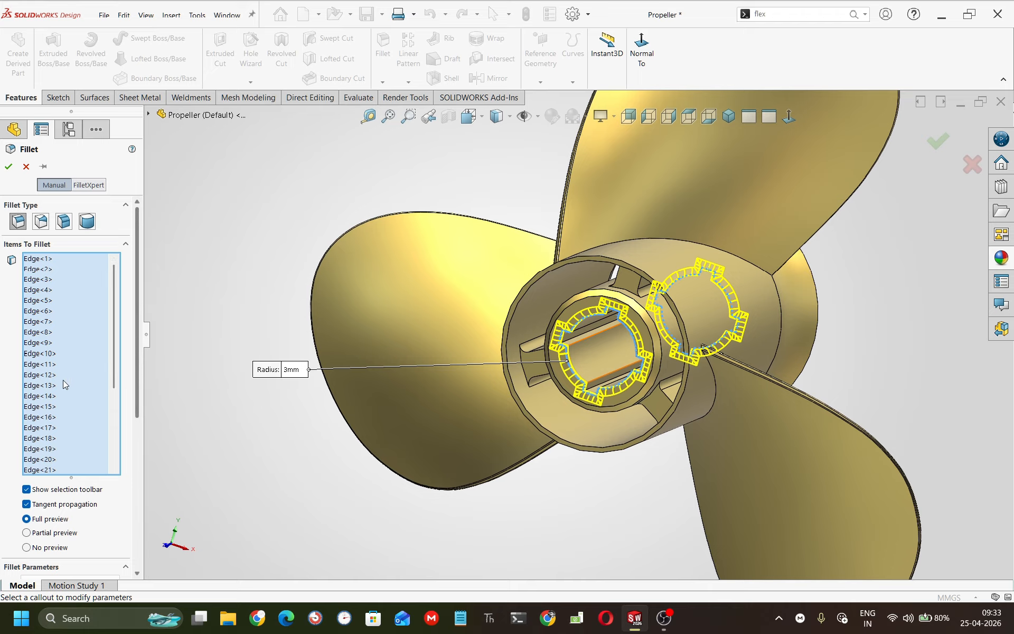
{"action": "scroll", "coordinate": [102, 465], "scroll_direction": "down", "scroll_amount": 6}
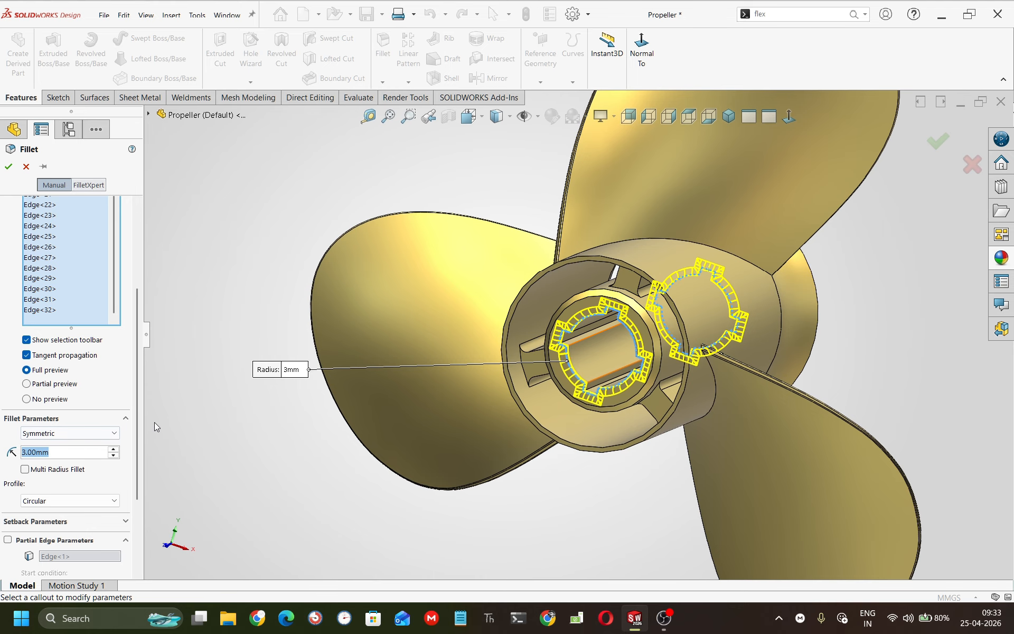
{"action": "type", "text": "2"}
{"action": "key", "text": "Return"}
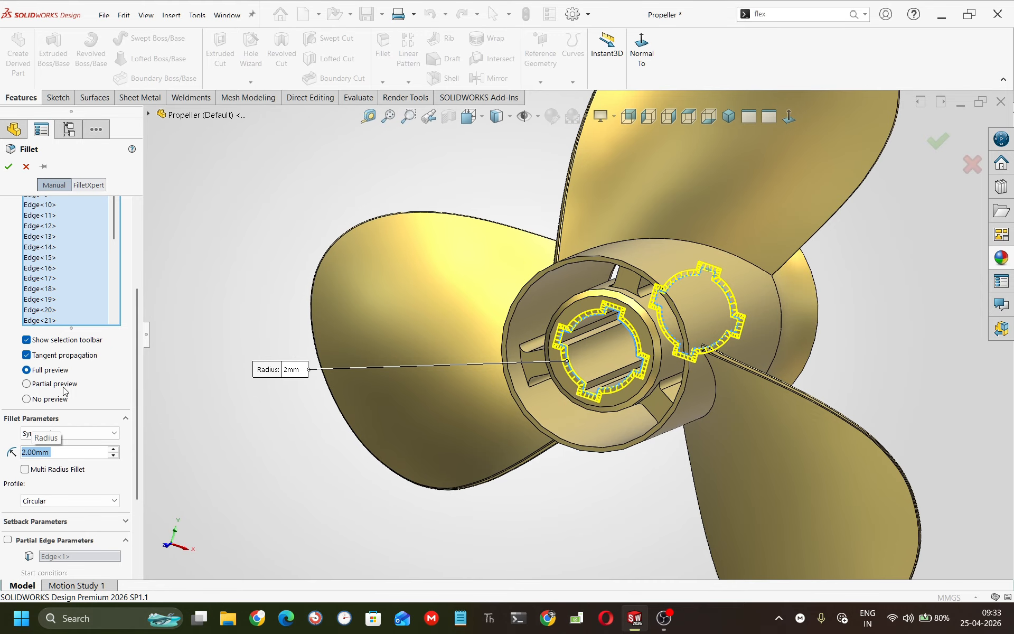
{"action": "left_click", "coordinate": [11, 168]}
{"action": "middle_click_drag", "start_coordinate": [651, 385], "coordinate": [345, 350]}
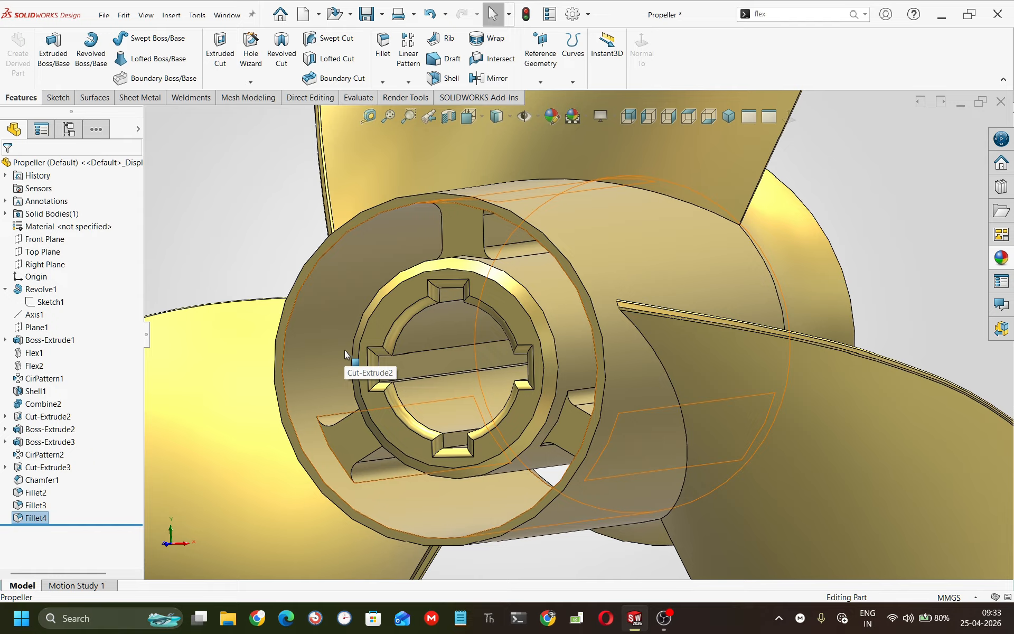
Open Motion Study 1 for the finished propeller and expand its timeline
{"action": "left_click", "coordinate": [729, 116]}
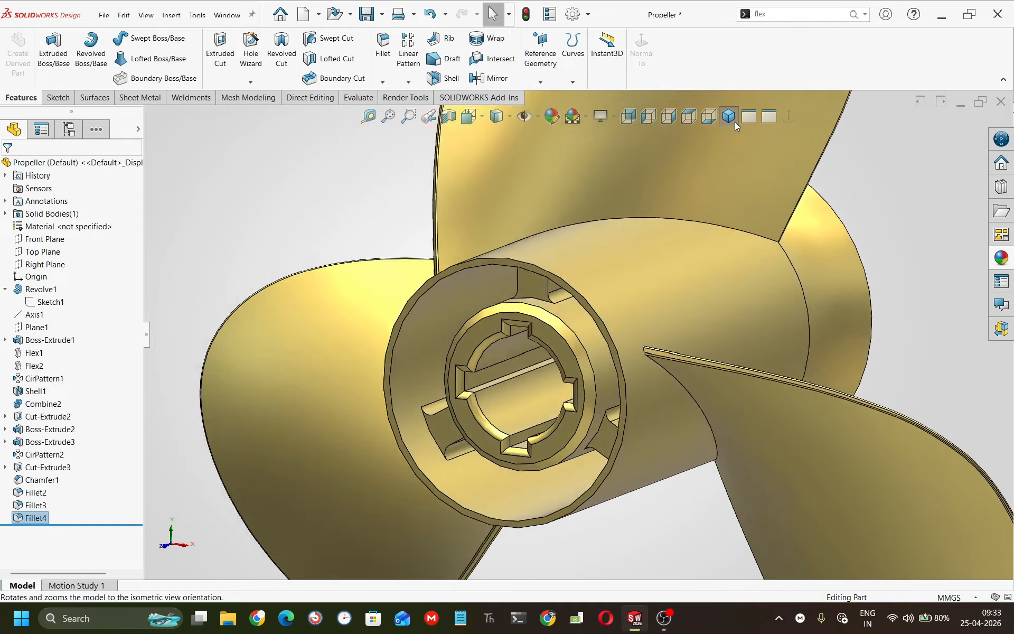
{"action": "middle_click_drag", "start_coordinate": [586, 356], "coordinate": [551, 288]}
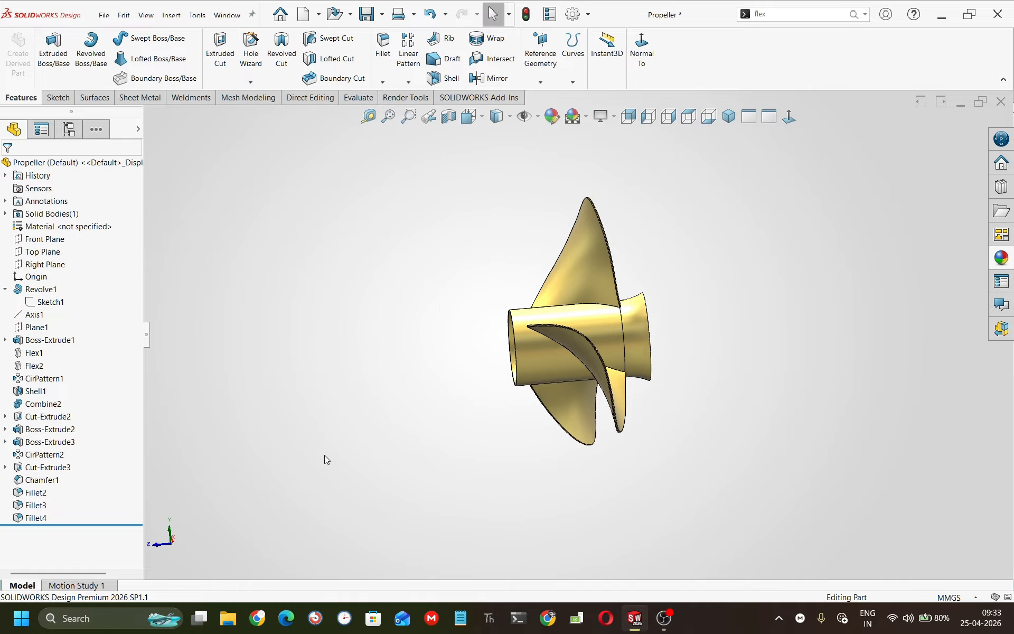
{"action": "left_click", "coordinate": [74, 585]}
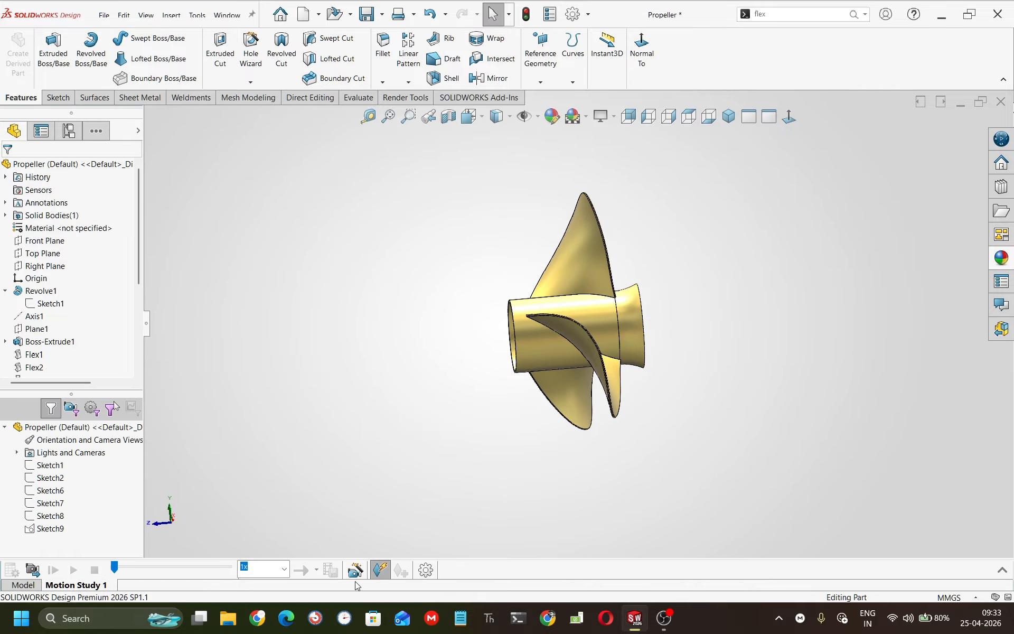
{"action": "left_click", "coordinate": [1002, 570]}
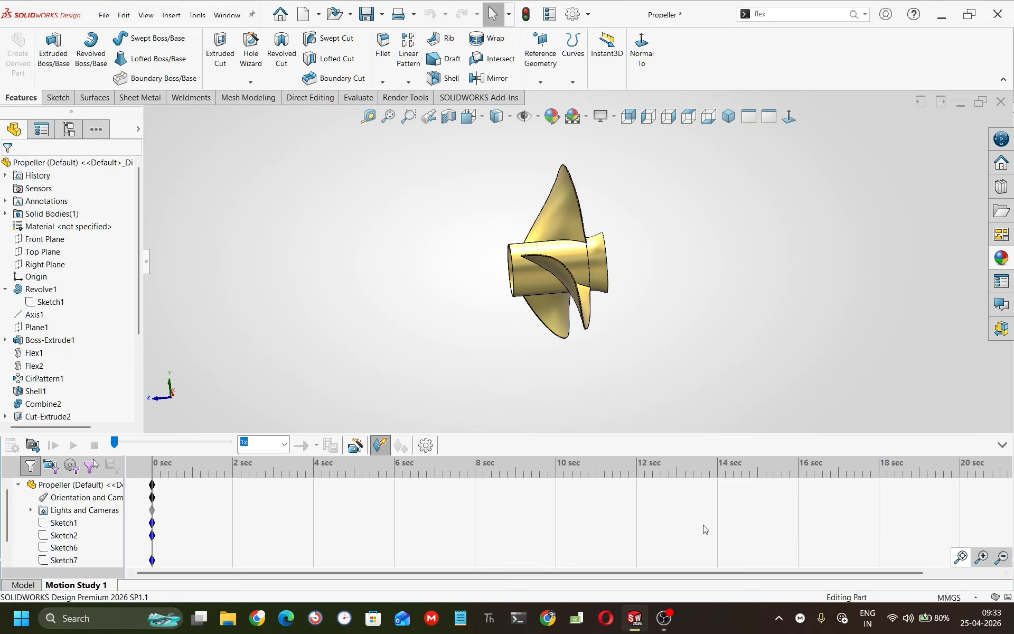
{"action": "left_click", "coordinate": [373, 448]}
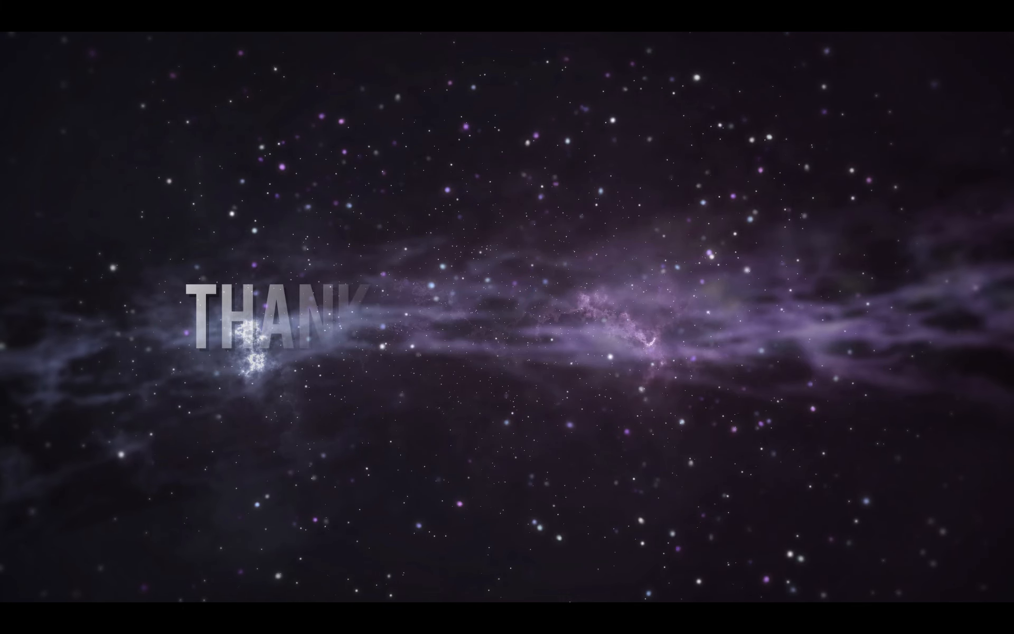